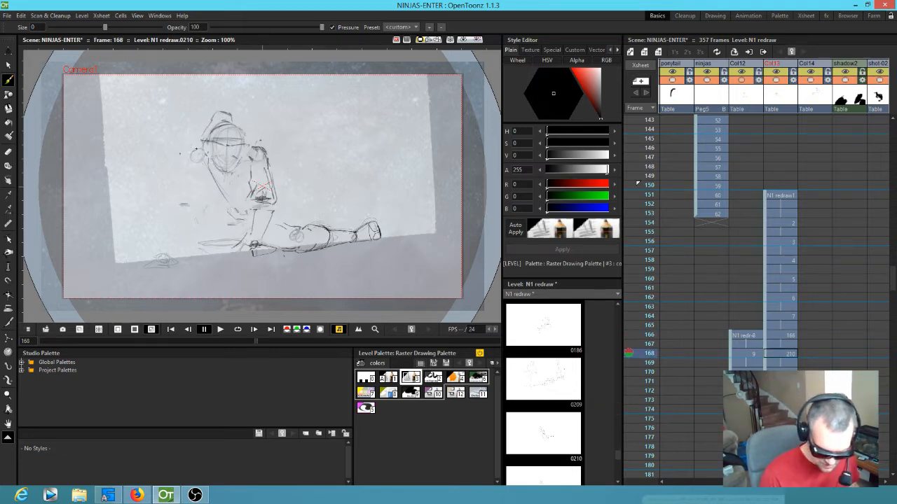
Sketch the outer contour of the figure's left-hand shoulder on the Col13 drawing at frame 168, checking against frame 166.
left_click(784, 354)
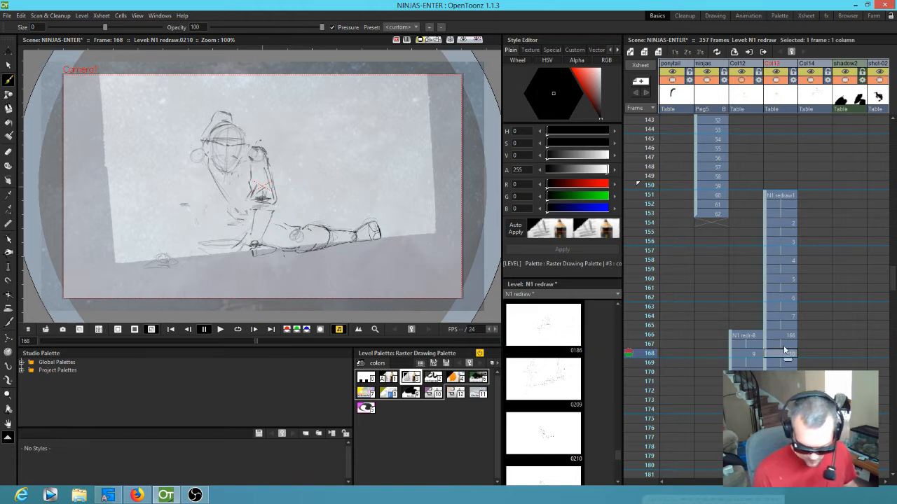
type("210")
key("Return")
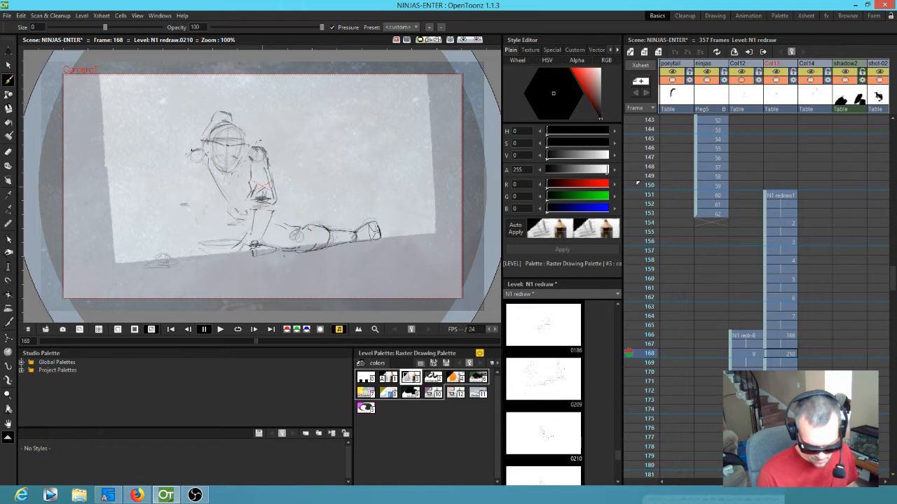
key("comma")
key("period")
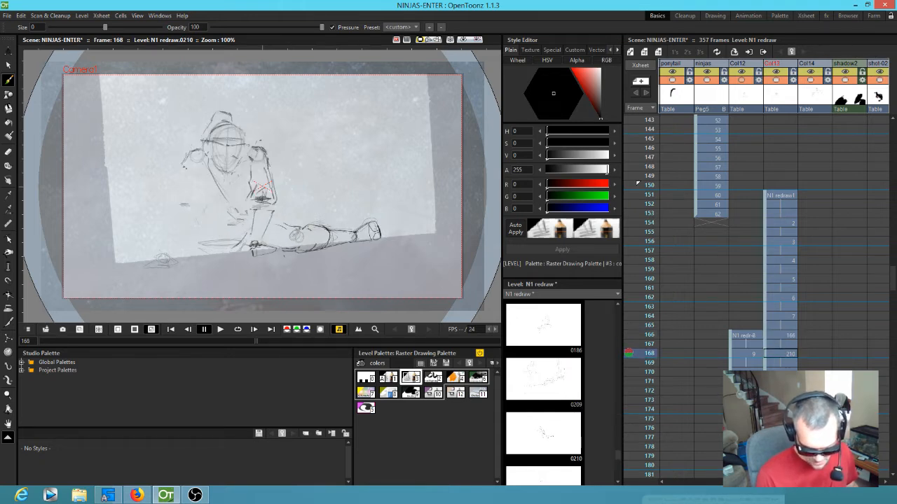
key("comma")
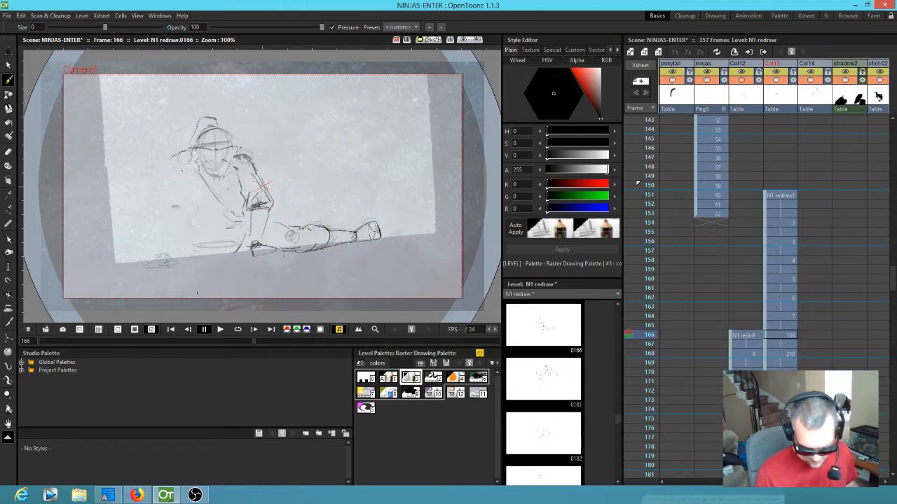
Flip back and forth between the Col13 drawings around frames 164 and 166 to compare the shoulder and arm poses.
key("comma")
key("comma")
key("comma")
key("period")
key("period")
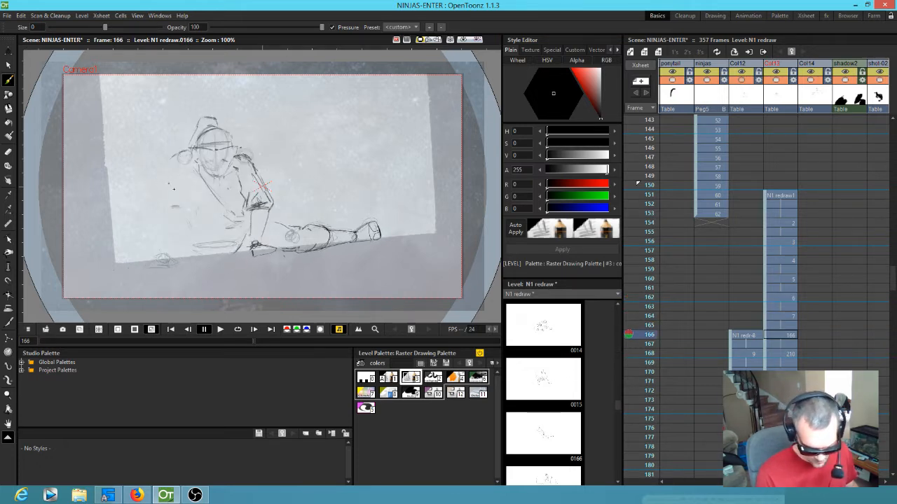
key("comma")
key("comma")
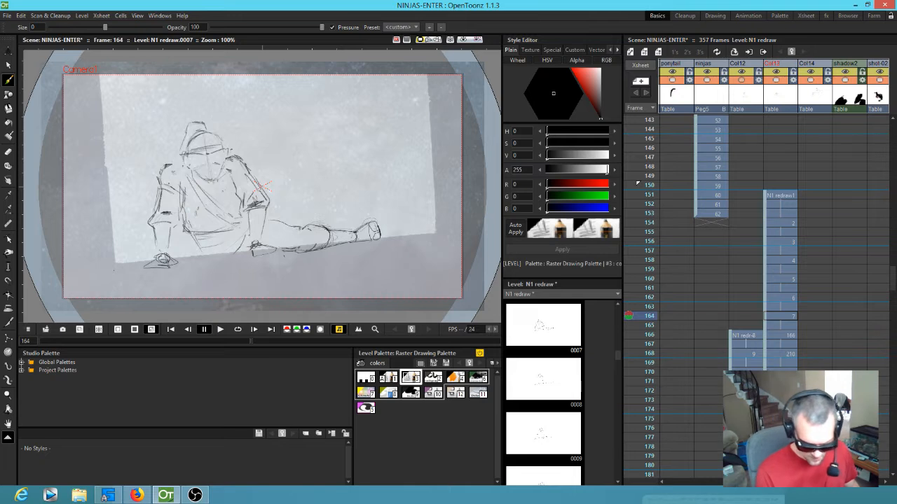
key("period")
key("period")
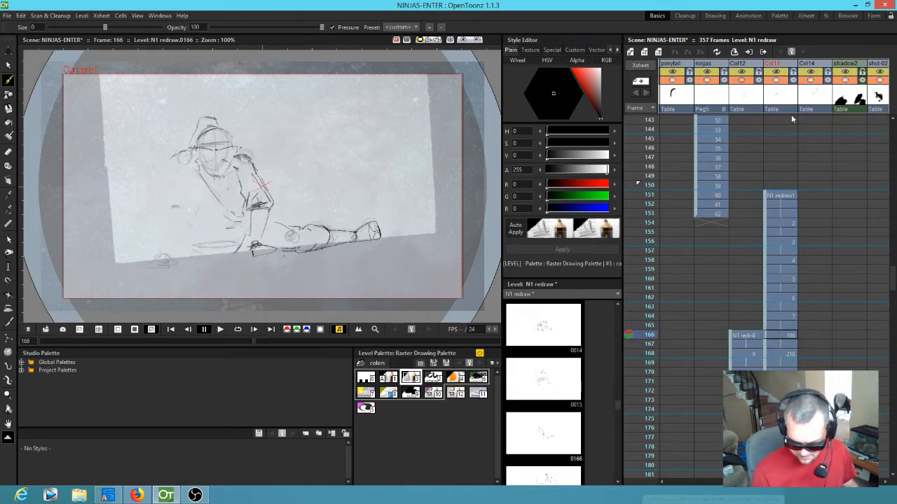
Hide the Col13 drawings to examine the rough guide marks at frame 166, and show the column again.
left_click(776, 80)
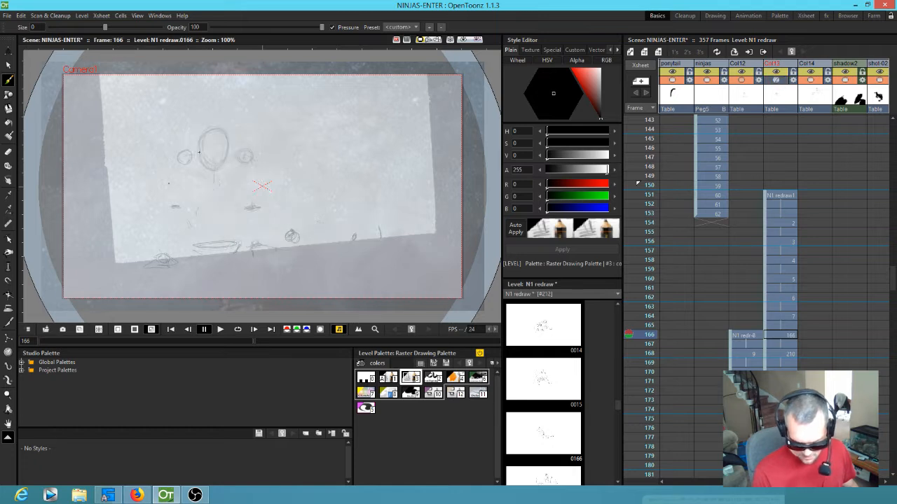
left_click(723, 81)
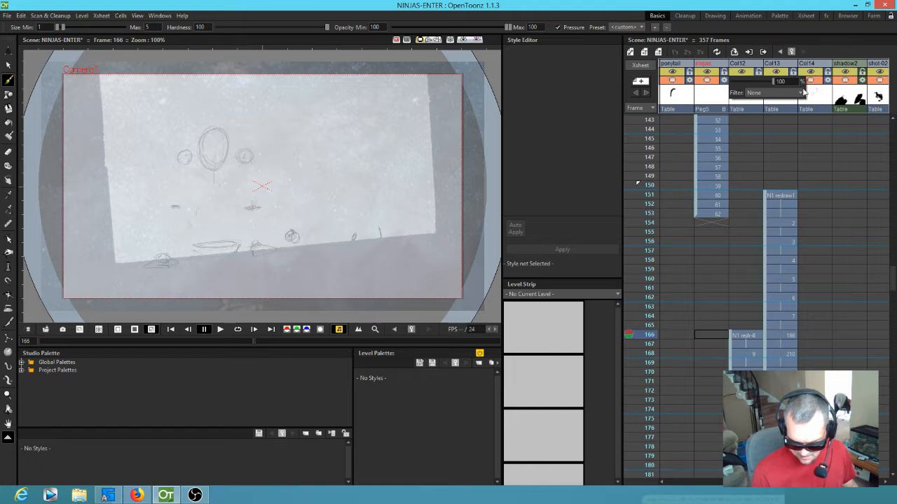
left_click(746, 336)
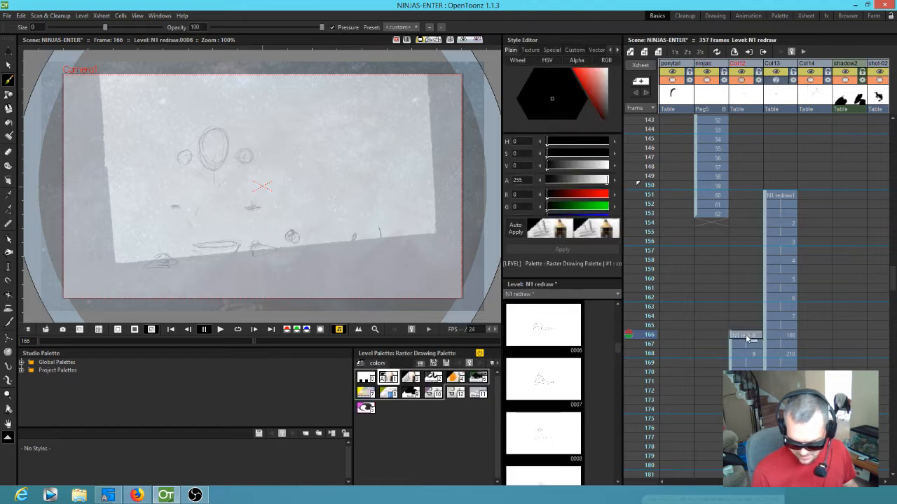
left_click(776, 81)
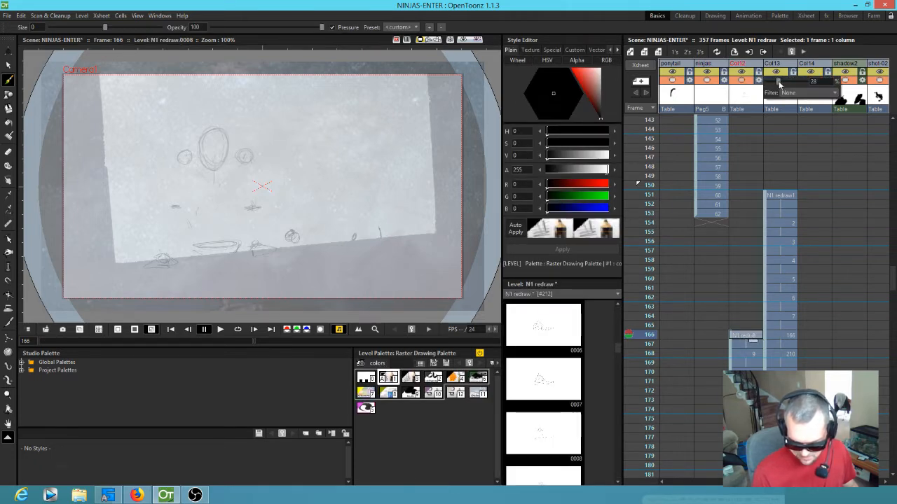
left_click(785, 336)
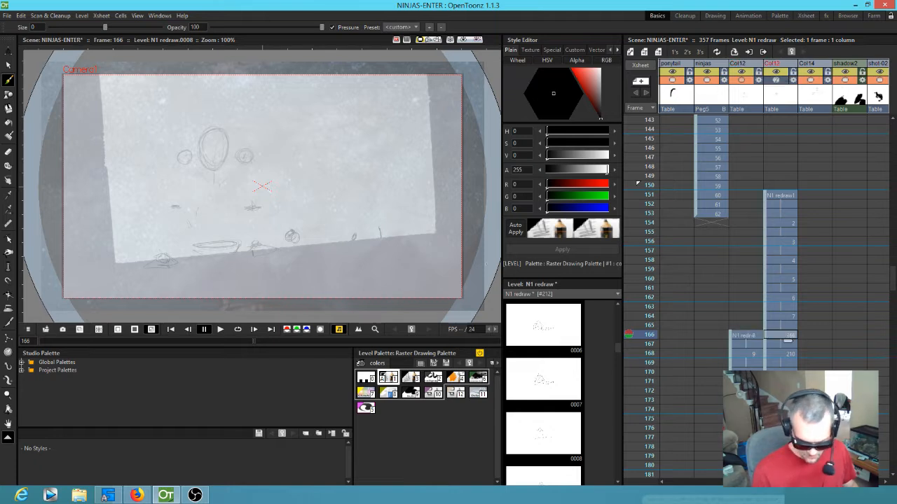
left_click(784, 316)
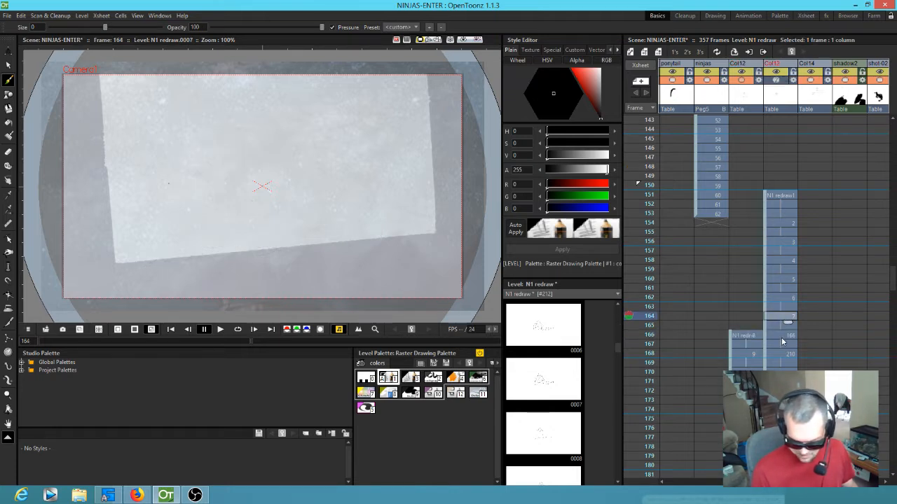
left_click(782, 338)
left_click(777, 81)
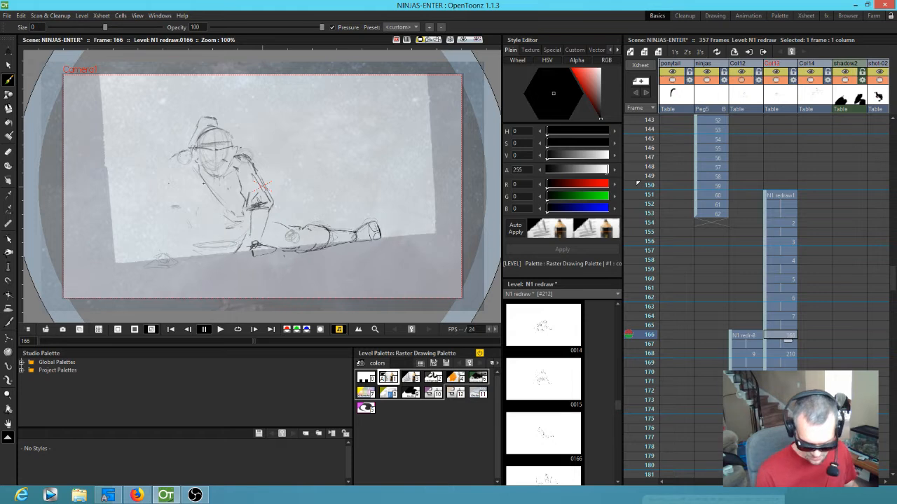
Flip between the Col13 drawings at frames 166 and 168 to compare the movement of the left-hand shoulder.
key("period")
key("comma")
key("period")
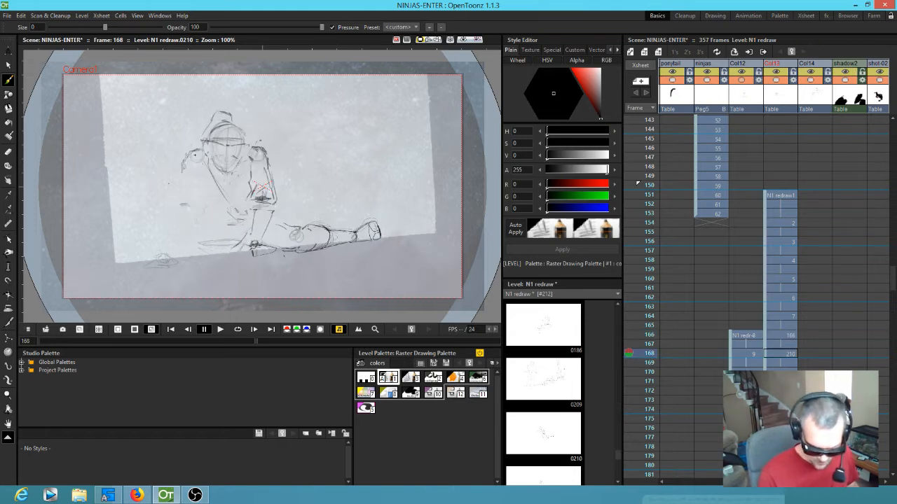
key("comma")
key("period")
key("comma")
key("period")
Sketch the outer contour of the left-hand shoulder on the frame 170 drawing, erasing and redrawing part of the curve.
key("period")
key("period")
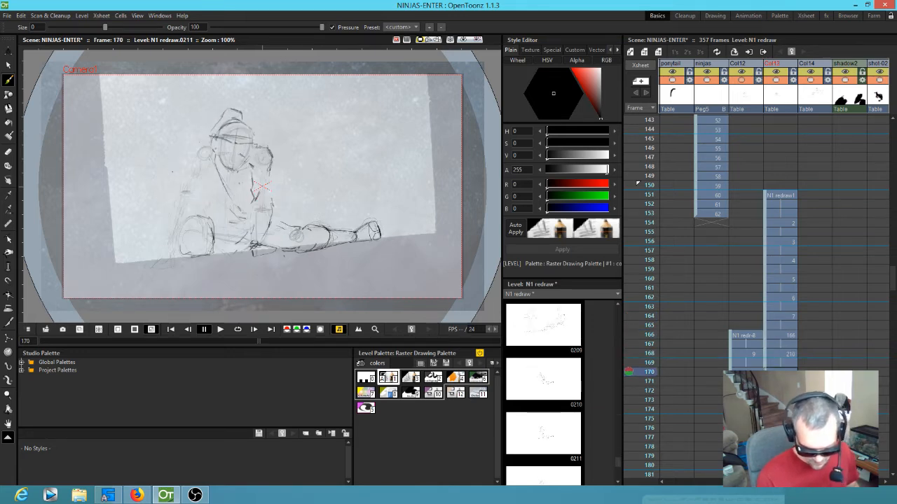
left_click_drag(189, 154, 206, 147)
key("comma")
key("period")
key("period")
key("comma")
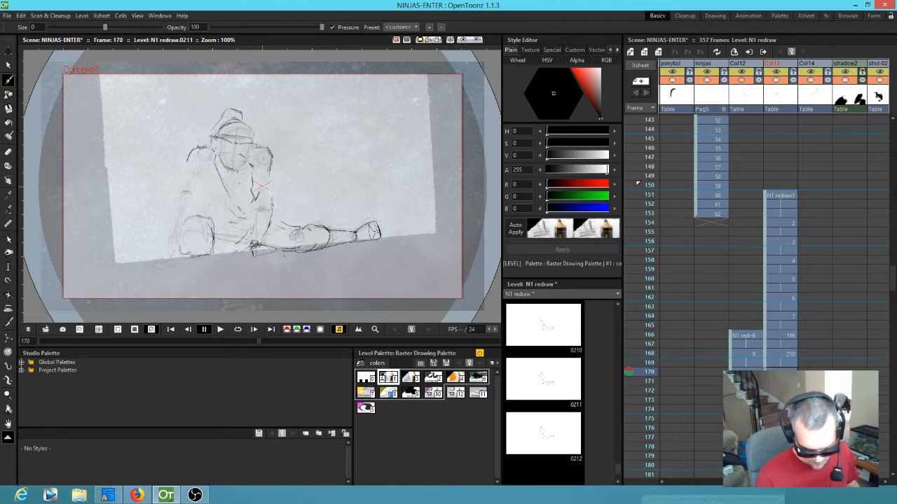
key("a")
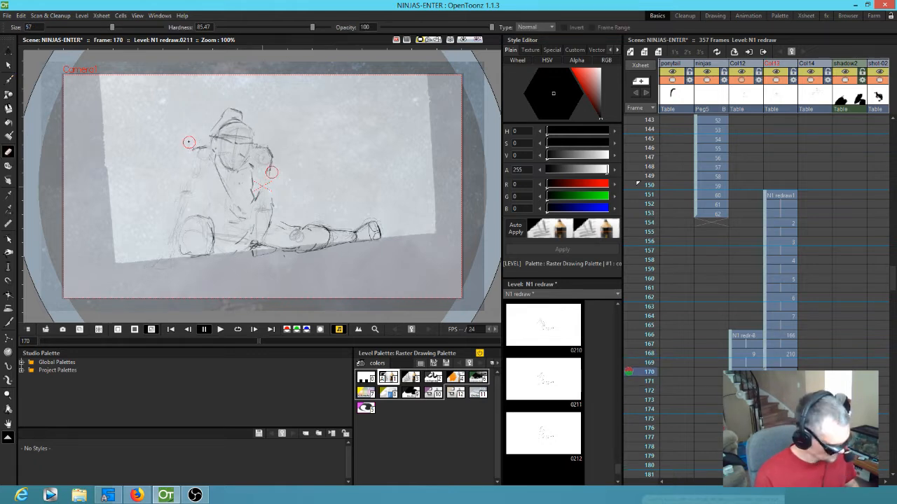
key("b")
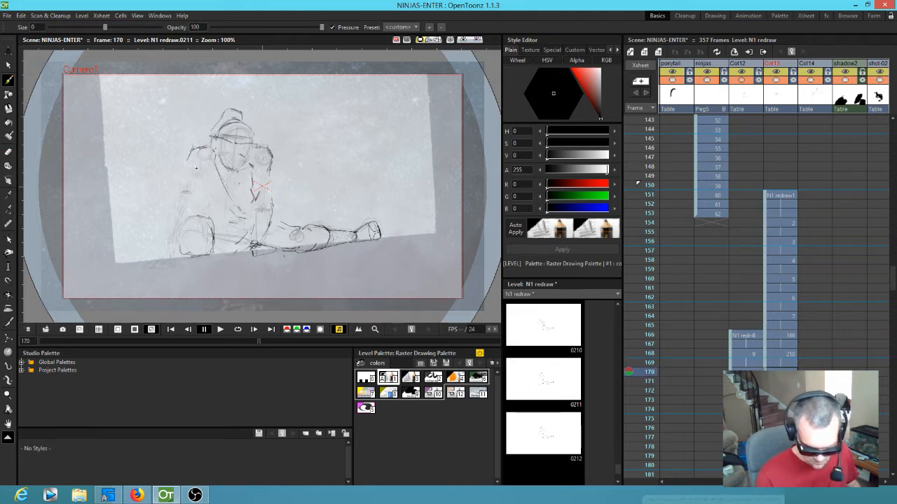
Flip between the drawings at frames 168 and 170 to check the shoulder contour's motion.
key("shift+comma")
key("shift+period")
key("shift+comma")
key("shift+period")
key("shift+comma")
key("shift+period")
key("shift+comma")
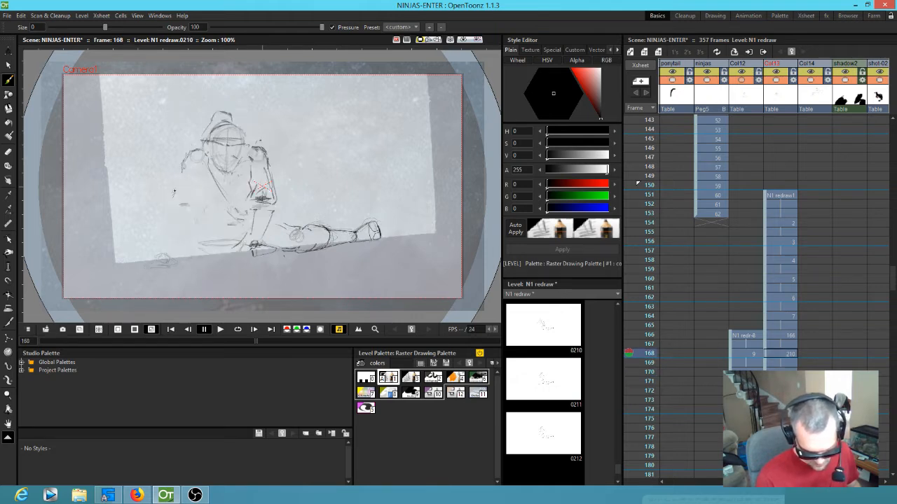
Begin the outer line of the left-hand upper arm at frame 168, using the drawings at frames 164 and 166 as reference.
key("shift+comma")
key("shift+period")
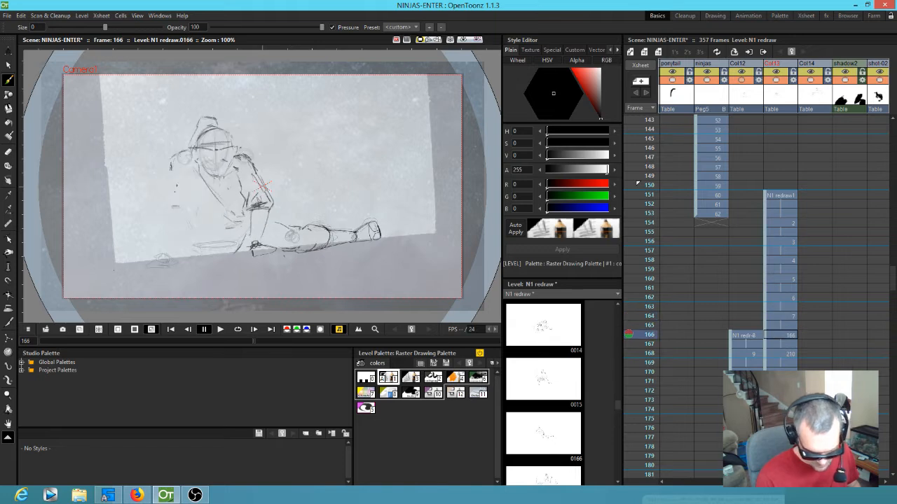
key("shift+comma")
key("shift+period")
key("shift+comma")
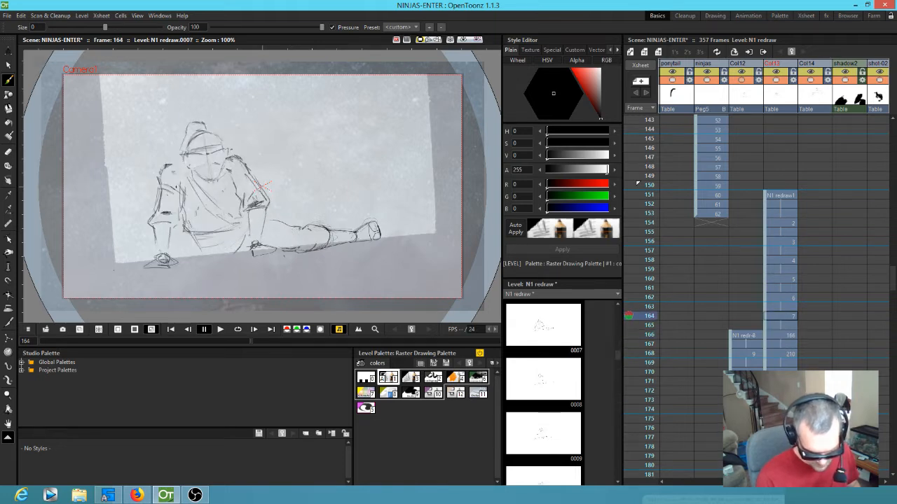
key("shift+period")
key("shift+period")
key("period")
key("period")
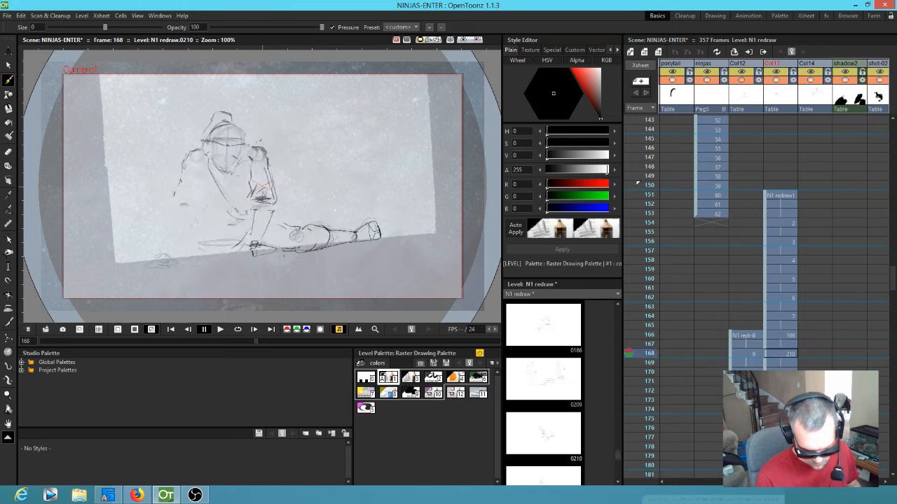
Join the outer upper-arm line to the shoulder at frame 168, comparing it with the drawing at frame 164.
key("shift+comma")
key("shift+comma")
key("shift+comma")
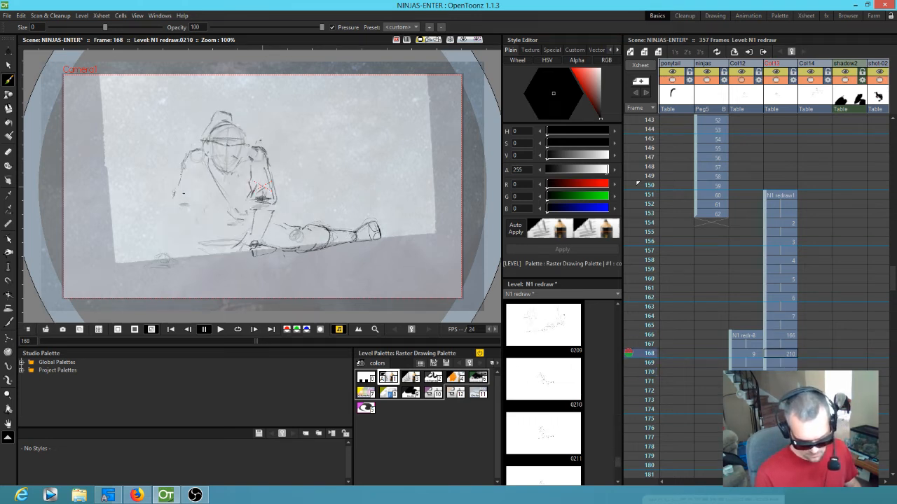
key("shift+comma")
key("shift+period")
key("shift+comma")
key("shift+period")
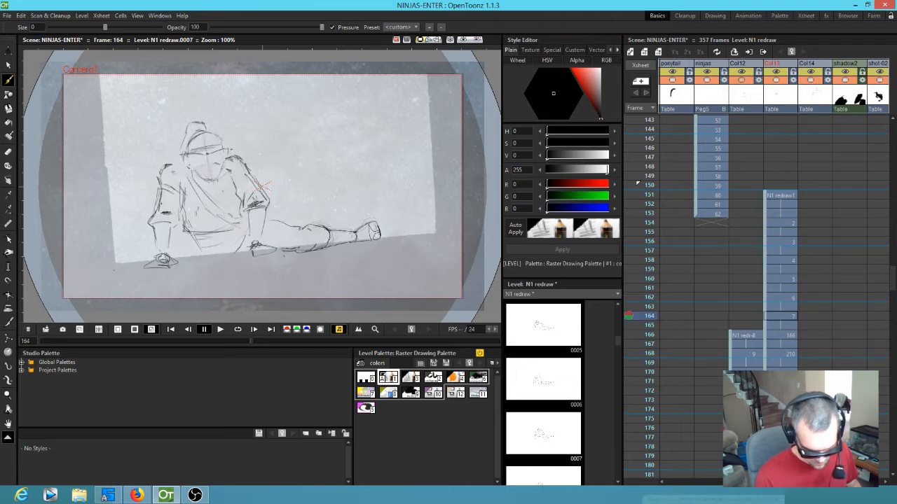
Extend the outer line of the left-hand arm down to the elbow at frame 168, checking it against the neighbouring drawings.
key("shift+period")
key("comma")
key("period")
key("comma")
key("period")
key("period")
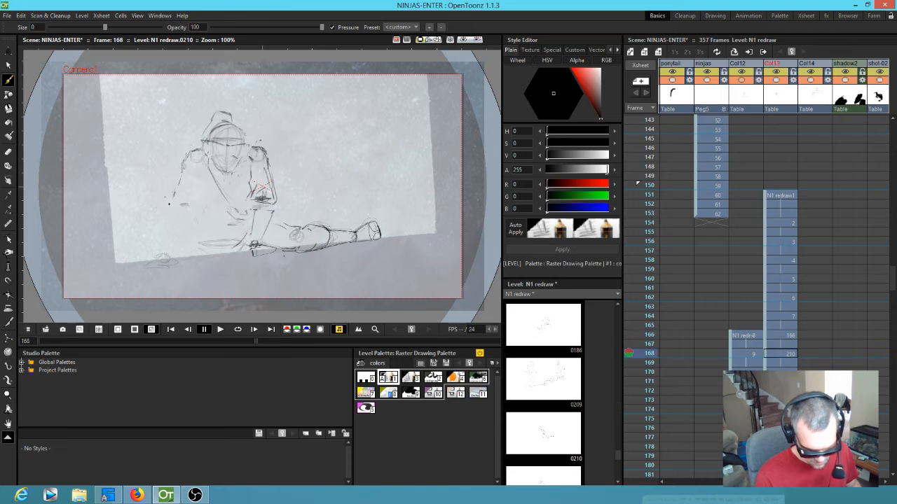
key("comma")
key("period")
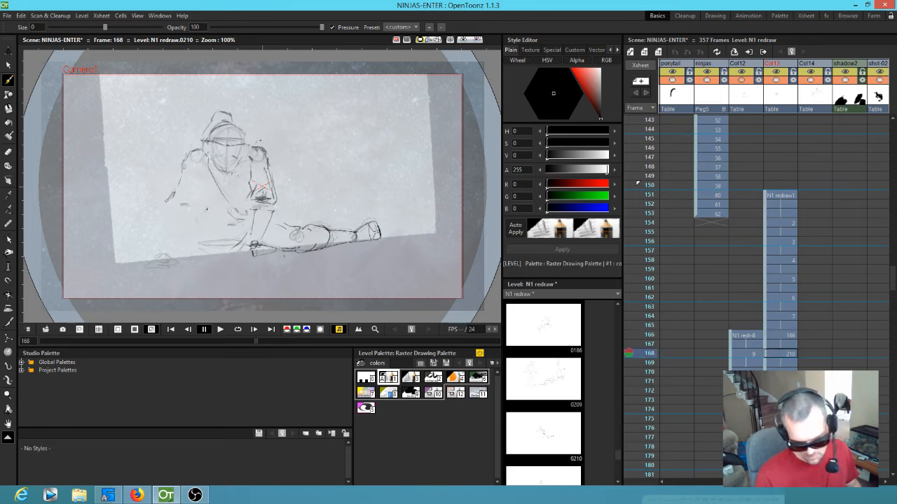
key("period")
left_click_drag(177, 182, 169, 191)
key("comma")
key("comma")
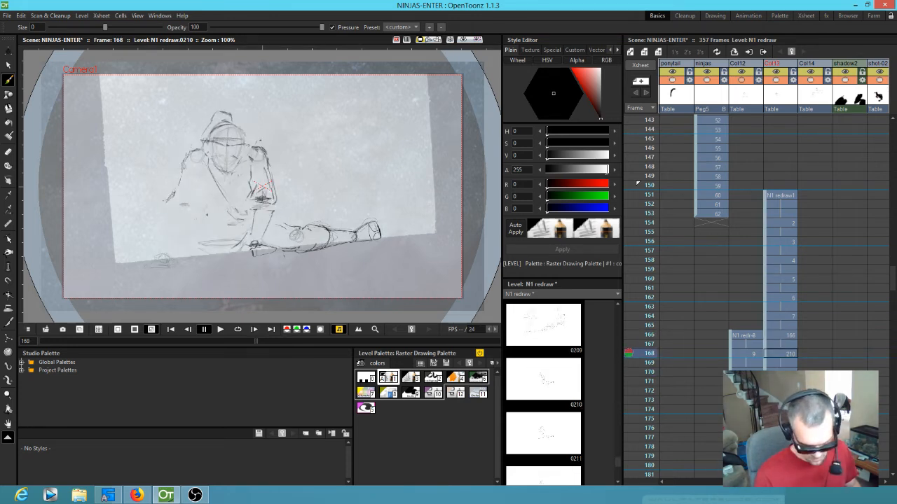
Redraw the planted left-hand hand at frame 164, replacing the rough ellipse with a knuckle line, fingers and thumb.
key("comma")
key("comma")
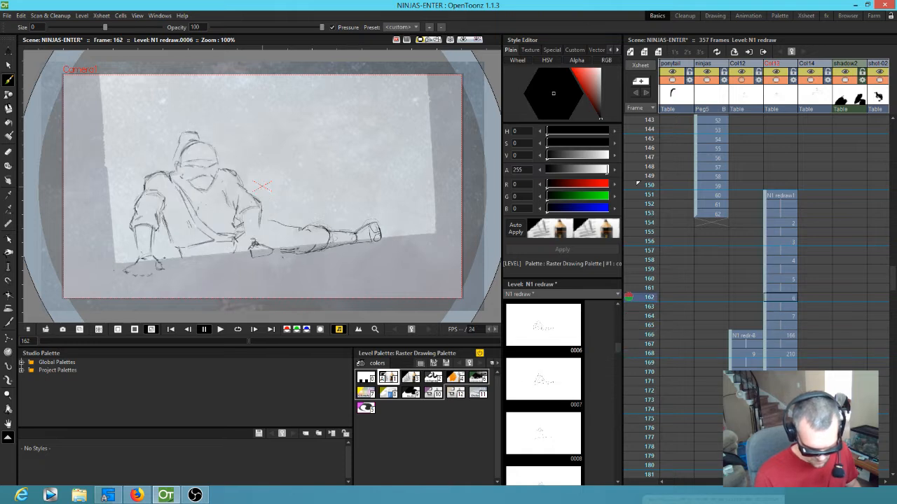
key("period")
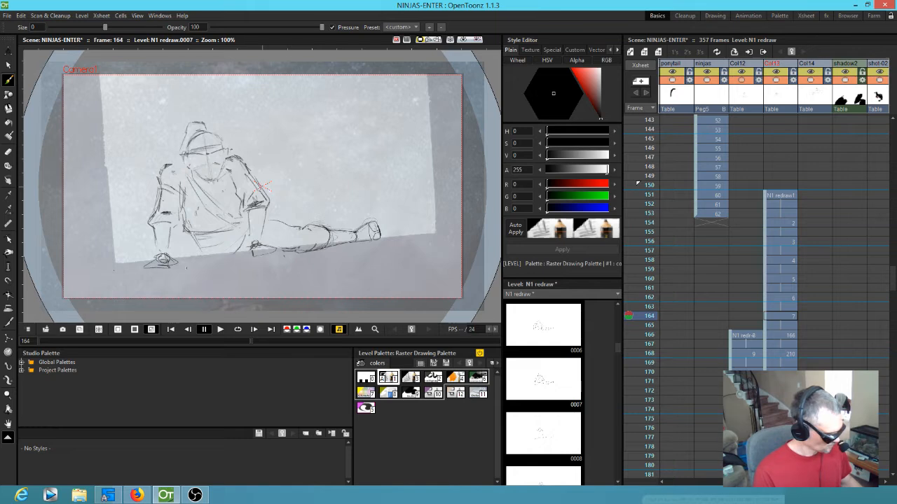
key("shift+space")
left_click_drag(155, 271, 252, 205)
key("b")
mouse_move(209, 230)
left_mouse_down()
mouse_move(191, 224)
mouse_move(206, 237)
mouse_move(234, 231)
mouse_move(176, 236)
mouse_move(124, 262)
mouse_move(136, 256)
left_mouse_up()
key("a")
key("b")
mouse_move(166, 212)
left_mouse_down()
mouse_move(110, 256)
mouse_move(113, 245)
mouse_move(123, 263)
mouse_move(170, 267)
mouse_move(140, 266)
mouse_move(161, 274)
mouse_move(158, 255)
mouse_move(175, 232)
mouse_move(166, 228)
mouse_move(180, 263)
mouse_move(182, 241)
mouse_move(184, 265)
left_mouse_up()
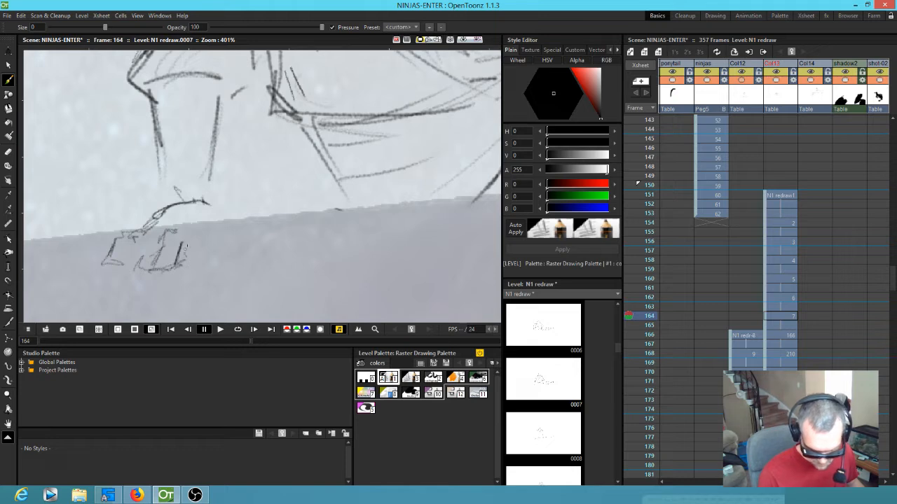
mouse_move(219, 212)
left_mouse_down()
mouse_move(213, 233)
mouse_move(228, 238)
mouse_move(244, 229)
mouse_move(241, 237)
mouse_move(253, 250)
mouse_move(258, 238)
mouse_move(244, 234)
mouse_move(258, 247)
mouse_move(197, 248)
left_mouse_up()
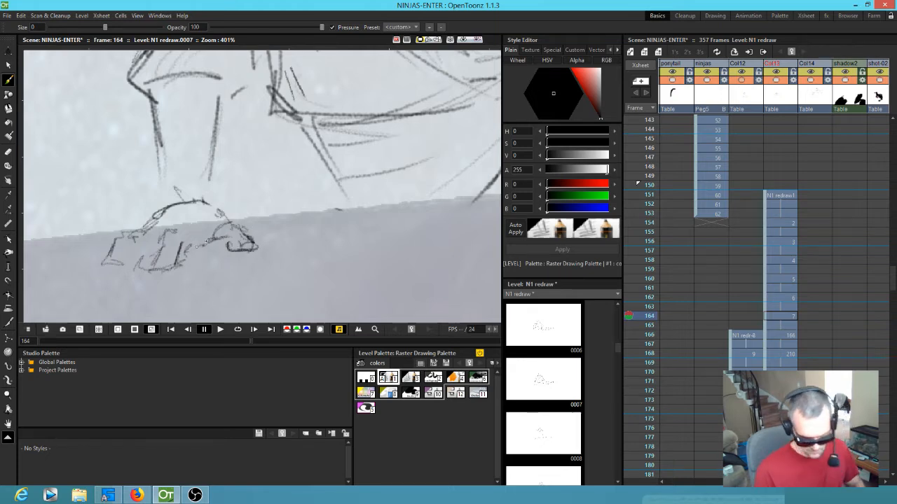
Select the redrawn planted left-hand hand at frame 164 with a freehand selection around the whole hand.
key("s")
mouse_move(201, 188)
left_mouse_down()
mouse_move(294, 229)
mouse_move(220, 184)
left_mouse_up()
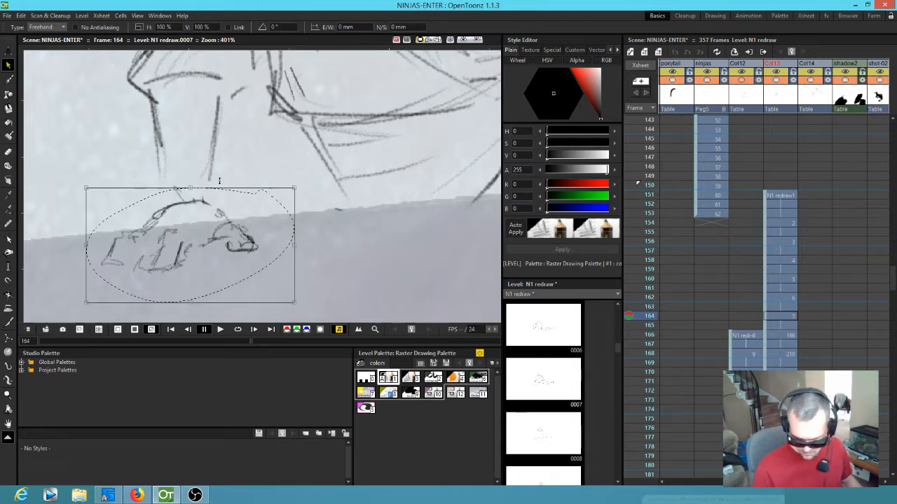
scroll(217, 180, "down", 3)
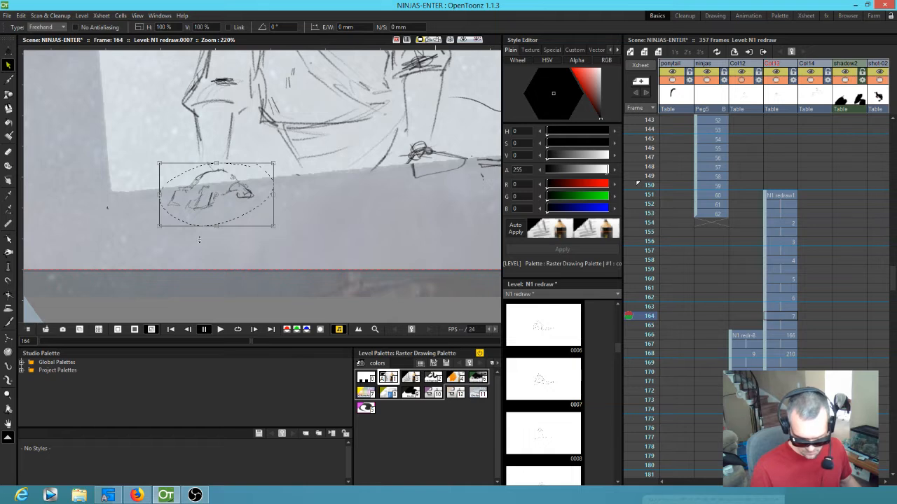
mouse_move(237, 184)
left_mouse_down()
mouse_move(129, 288)
mouse_move(159, 267)
left_mouse_up()
scroll(190, 252, "down", 1)
scroll(191, 252, "down", 1)
left_click_drag(241, 232, 222, 244)
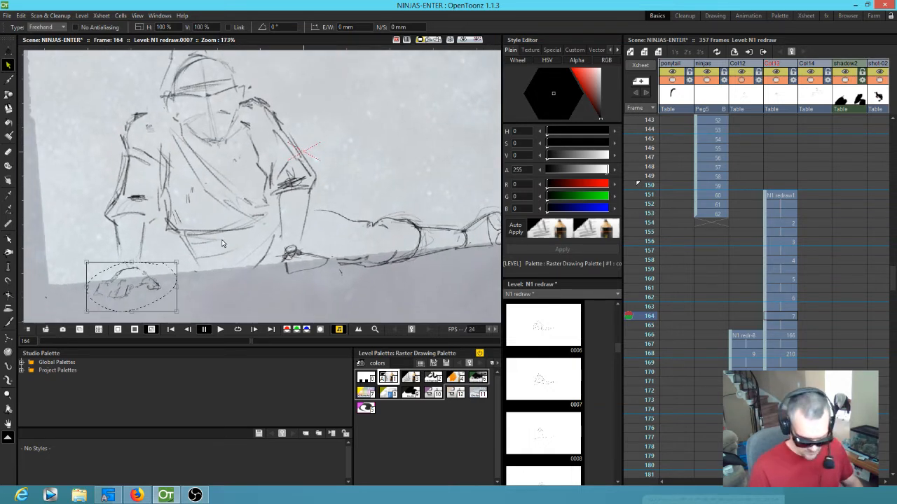
Paste the copied hand into the drawings at frames 166 and 168, nudging it 0.48 mm sideways at frame 166.
key("a")
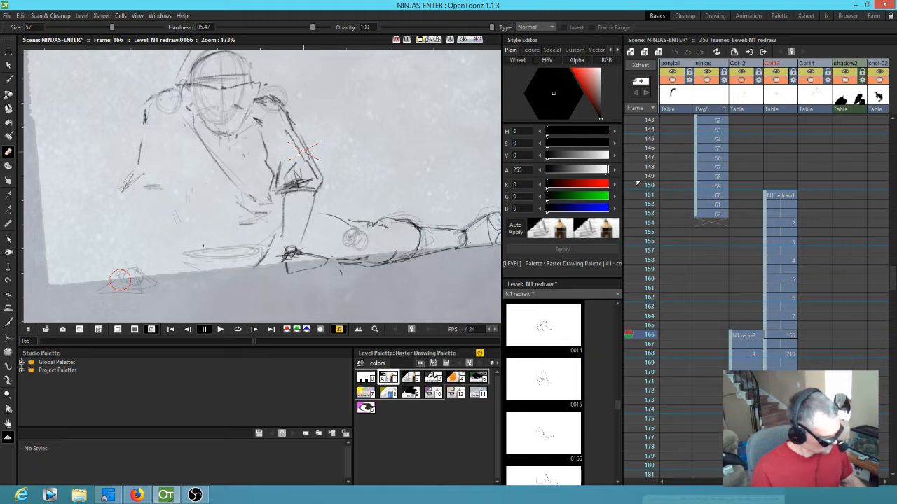
key("s")
left_click_drag(168, 265, 172, 266)
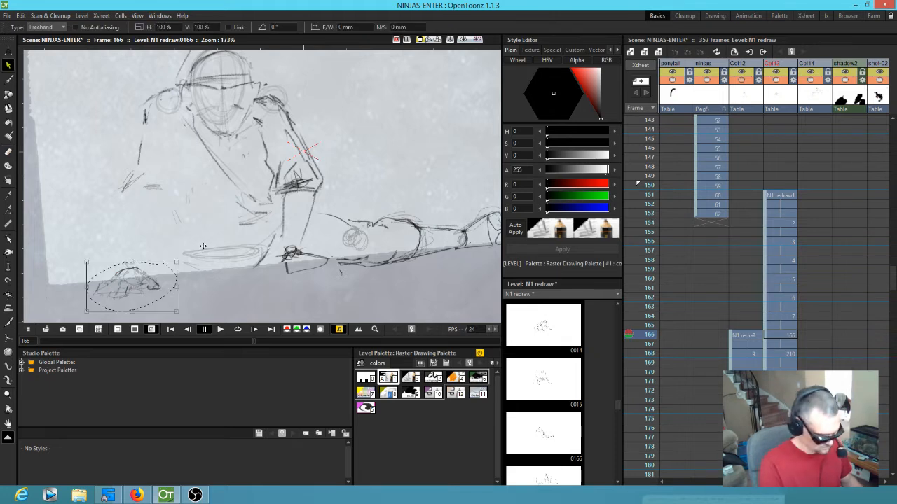
key("Right")
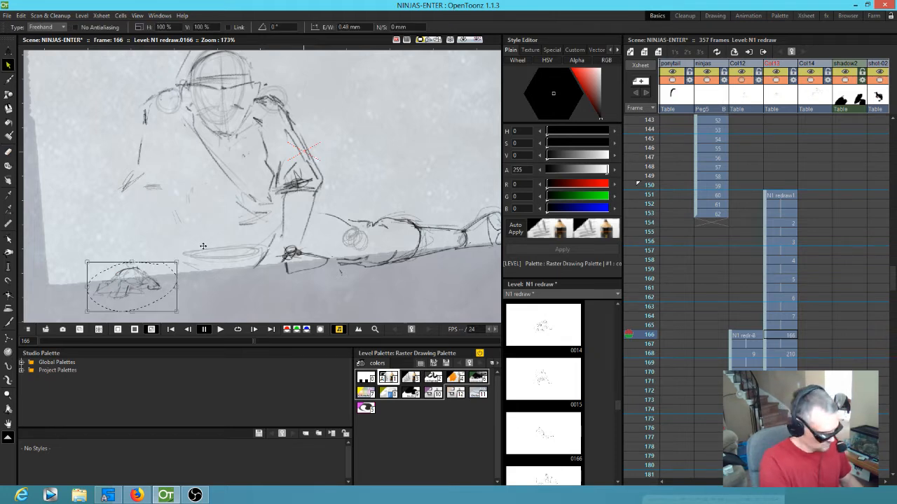
key("period")
key("ctrl+v")
key("period")
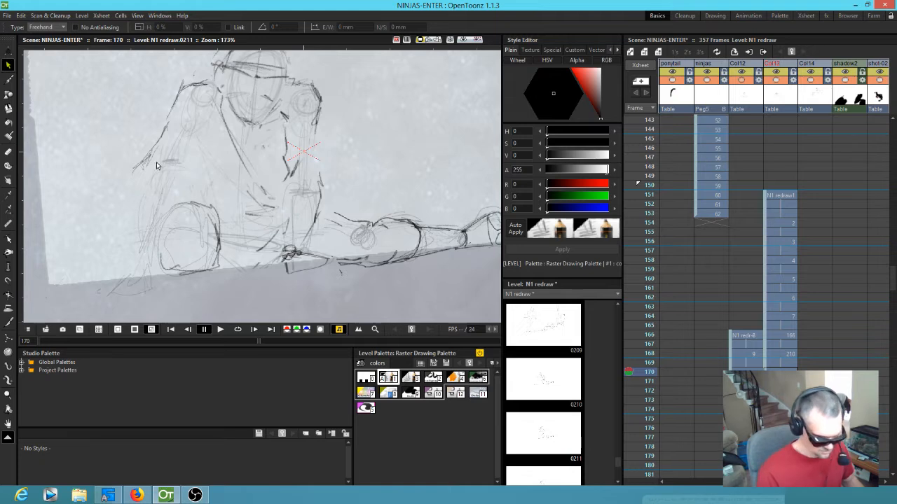
Sketch the outer forearm line from the elbow toward the pasted hand at frames 166 and 168, flipping between drawings to match.
key("comma")
key("comma")
key("k")
key("comma")
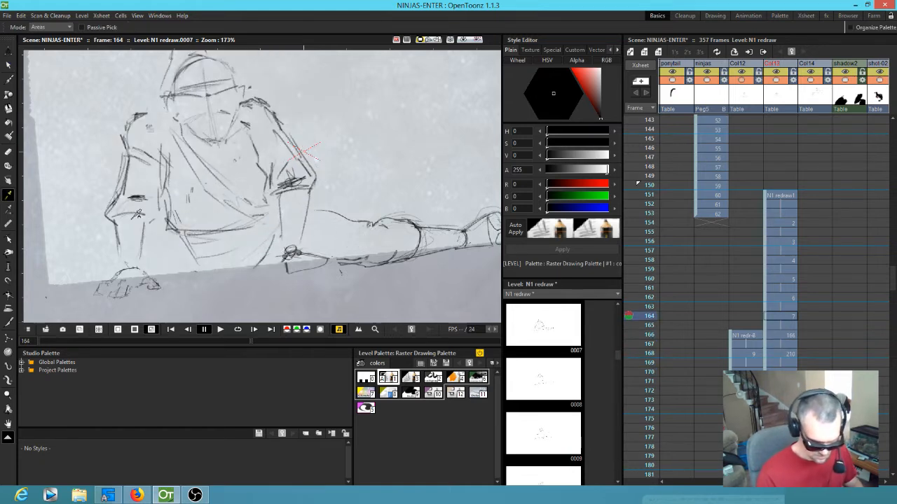
key("b")
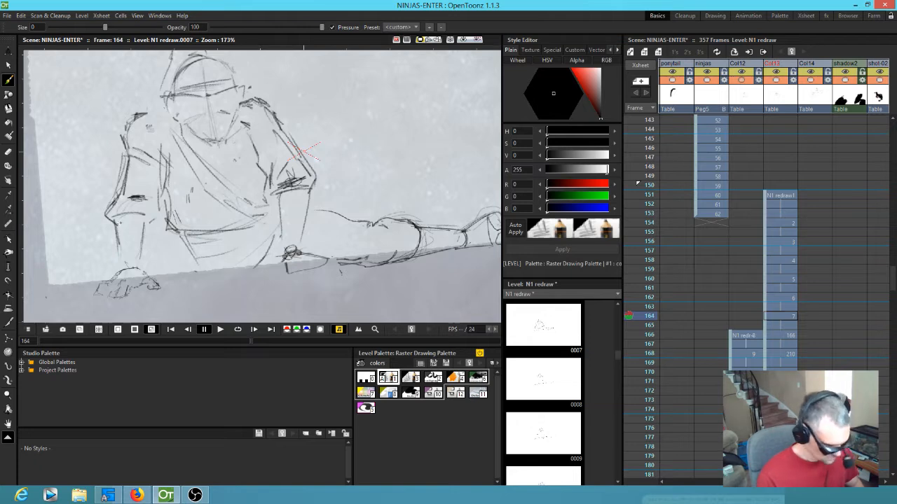
key("period")
left_click_drag(127, 211, 124, 239)
key("period")
key("comma")
key("period")
key("comma")
key("period")
left_click_drag(130, 215, 127, 236)
key("comma")
key("period")
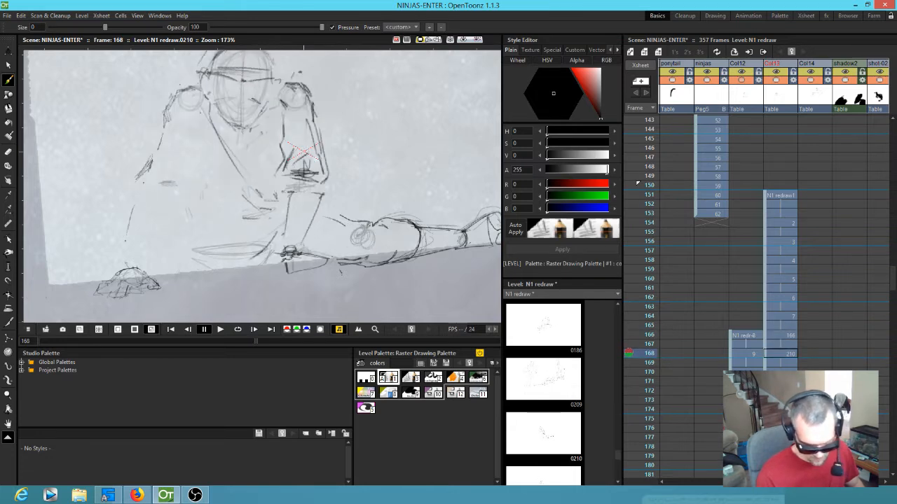
Add a short outer forearm stroke just below the left-hand elbow at frame 170, checking it against the previous drawing.
key("period")
key("period")
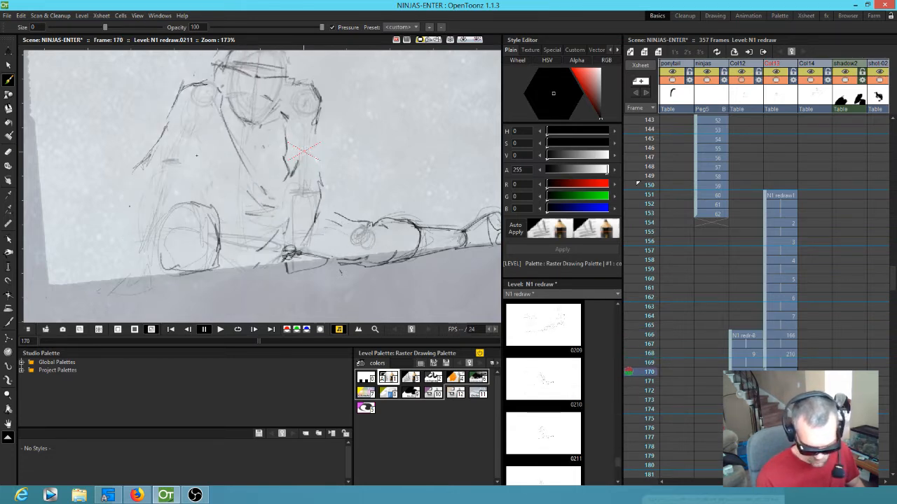
left_click_drag(131, 184, 133, 194)
key("comma")
key("period")
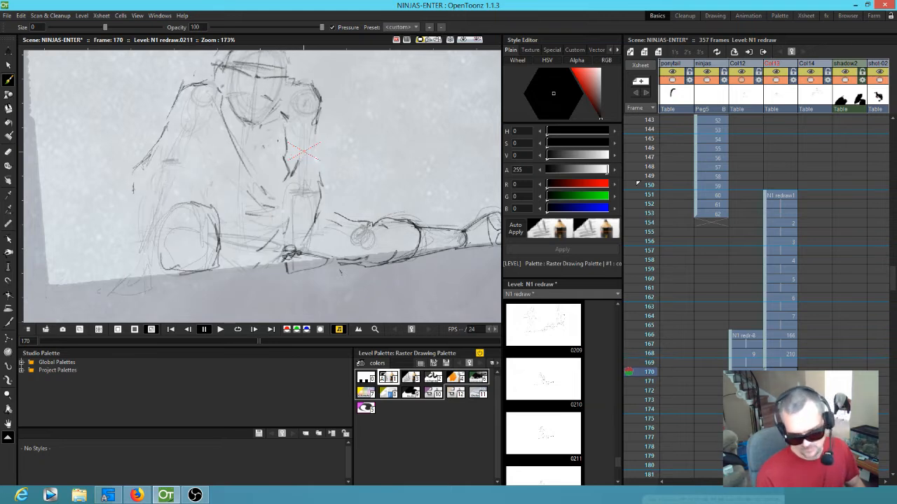
Step back through the drawings from frame 170 to 162 and compare the left-hand arm's pose and sleeve.
key("comma")
key("comma")
key("comma")
key("comma")
key("comma")
key("comma")
key("comma")
key("comma")
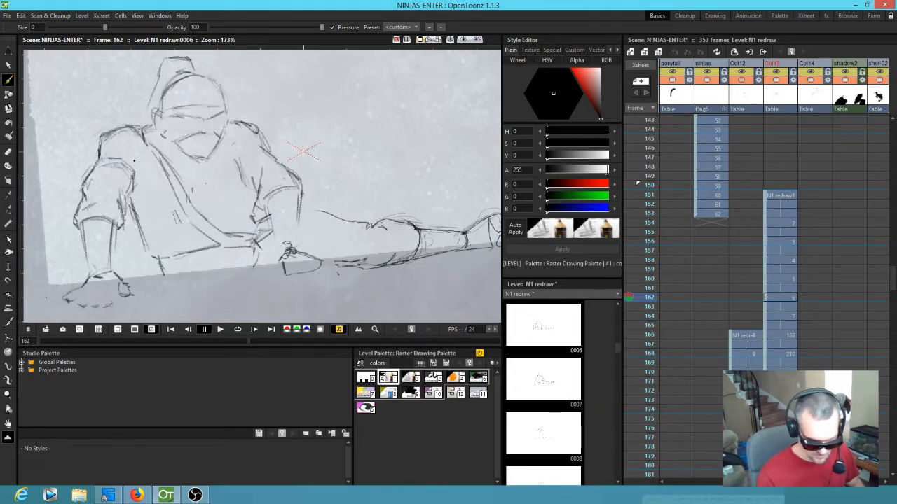
key("period")
key("period")
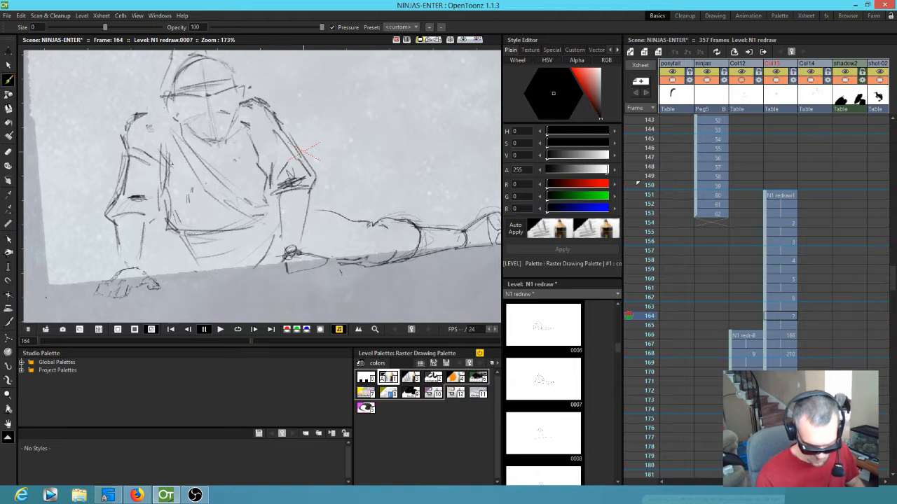
Draw the inner line of the left-hand upper arm at frames 170 and 166.
key("period")
key("period")
key("period")
key("period")
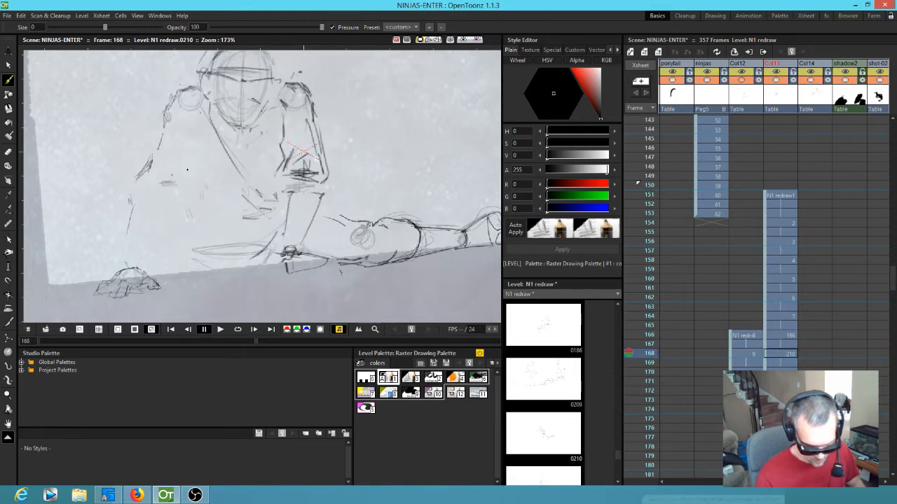
key("period")
key("period")
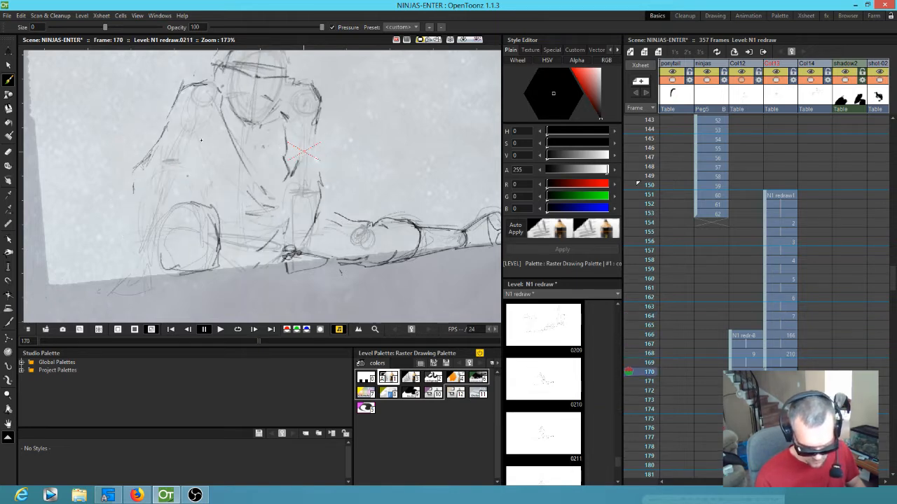
left_click_drag(194, 132, 185, 158)
key("comma")
key("comma")
key("comma")
key("comma")
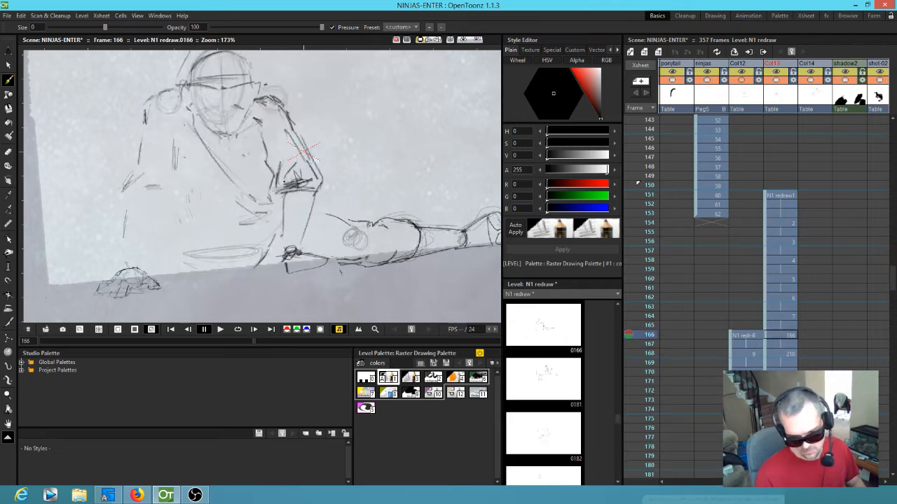
Sketch the sleeve cuff line across the left-hand elbow at frames 166 and 170, flipping between them to match its path.
key("period")
key("period")
key("period")
key("period")
key("comma")
key("comma")
key("comma")
key("comma")
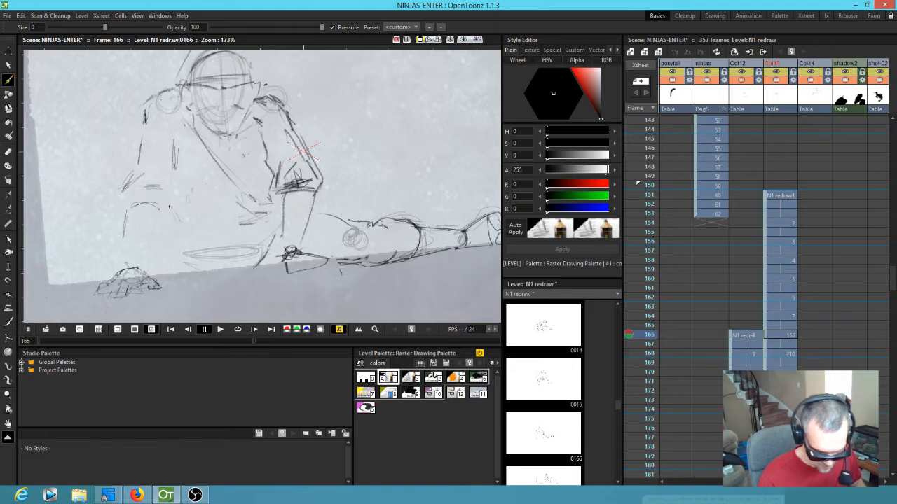
key("period")
key("period")
key("period")
key("period")
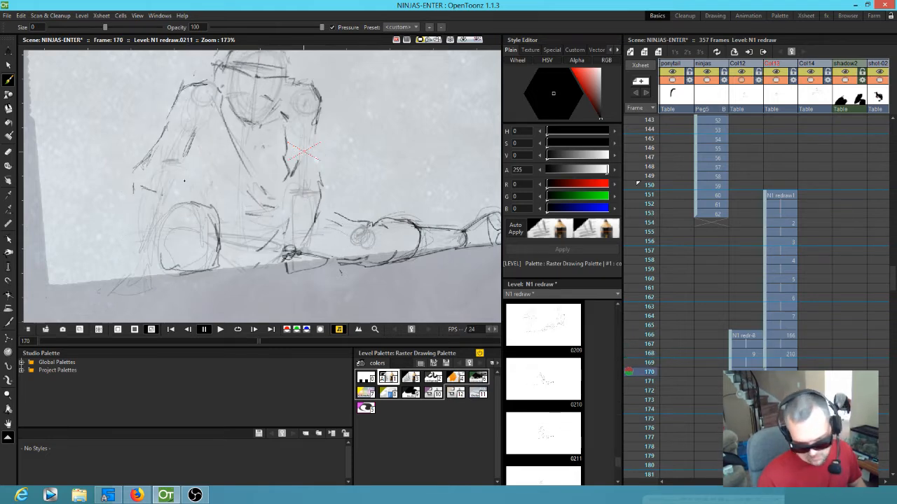
Close the inner corner of the left-hand sleeve cuff at frame 166, using the drawing at frame 164 as reference.
key("comma")
key("comma")
key("comma")
key("comma")
key("comma")
key("comma")
key("comma")
key("comma")
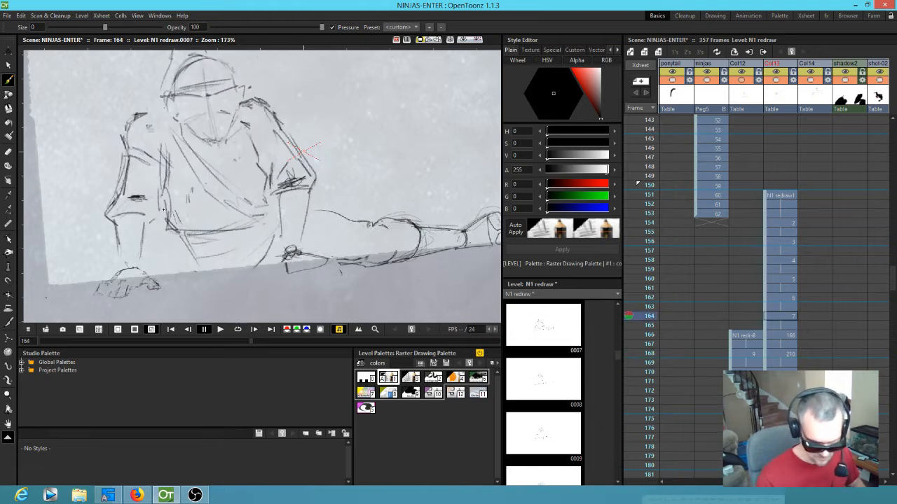
key("period")
key("period")
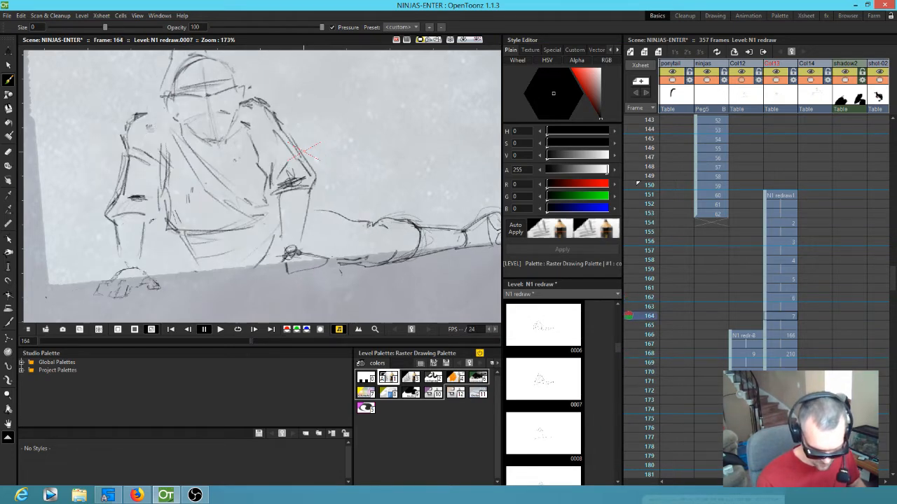
key("period")
key("period")
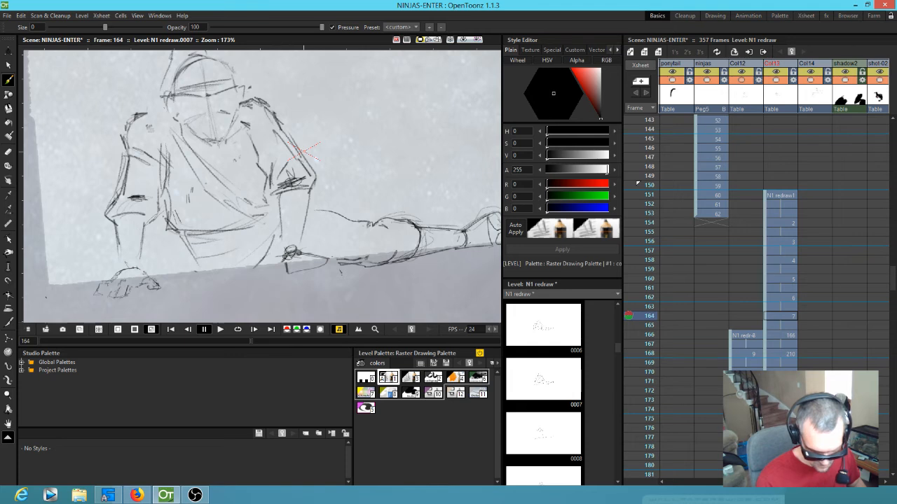
left_click_drag(158, 218, 171, 207)
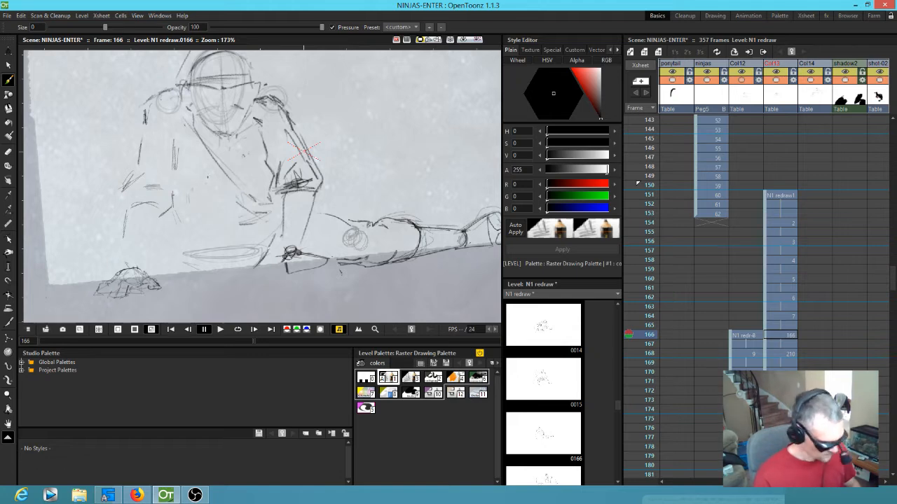
Extend the outer line of the left-hand upper arm down from the shoulder at frame 166.
key(".")
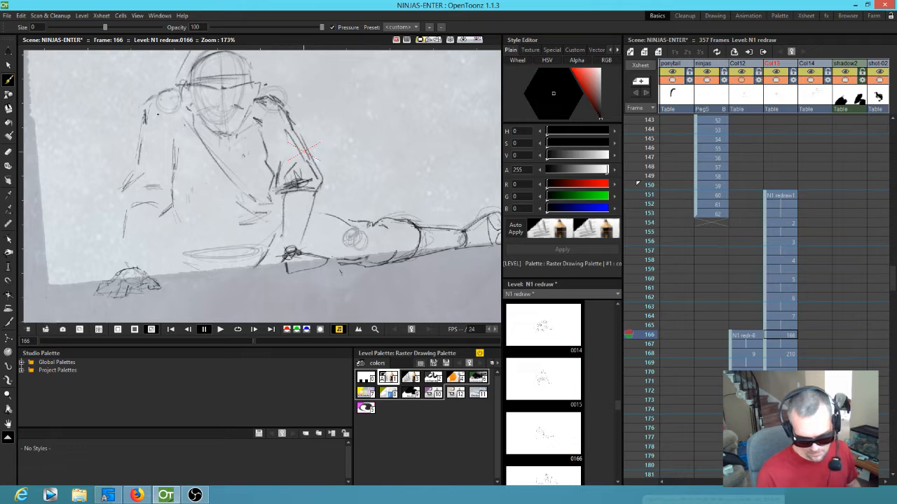
key(".")
left_click_drag(139, 116, 138, 137)
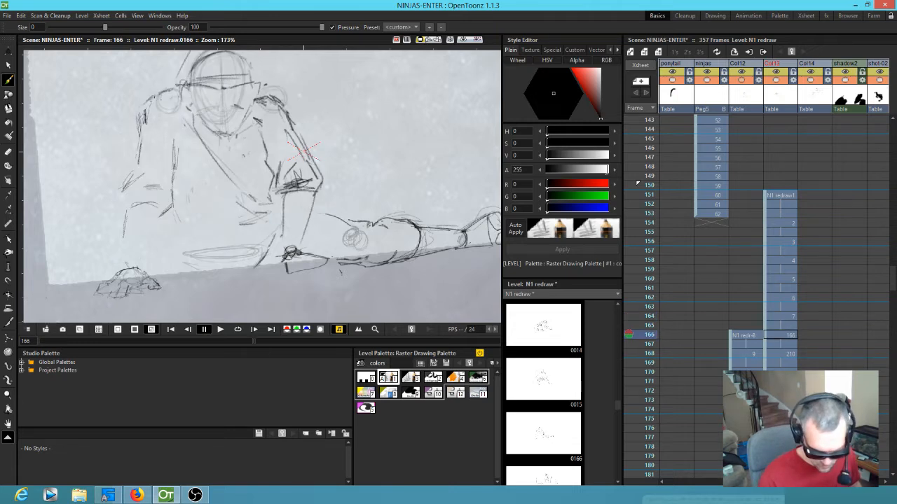
Extend the inner sleeve line down to the cuff corner at frame 168, comparing it with the drawing at frame 166.
key("a")
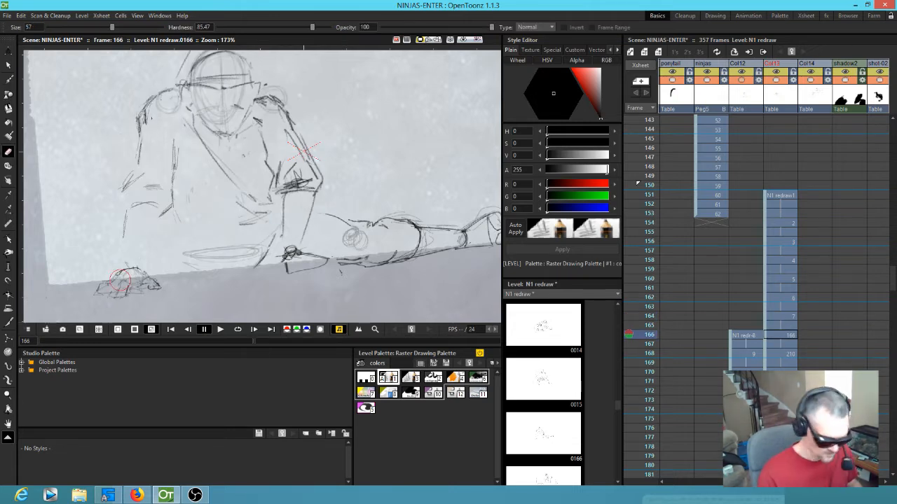
key(".")
key(".")
key(".")
key(".")
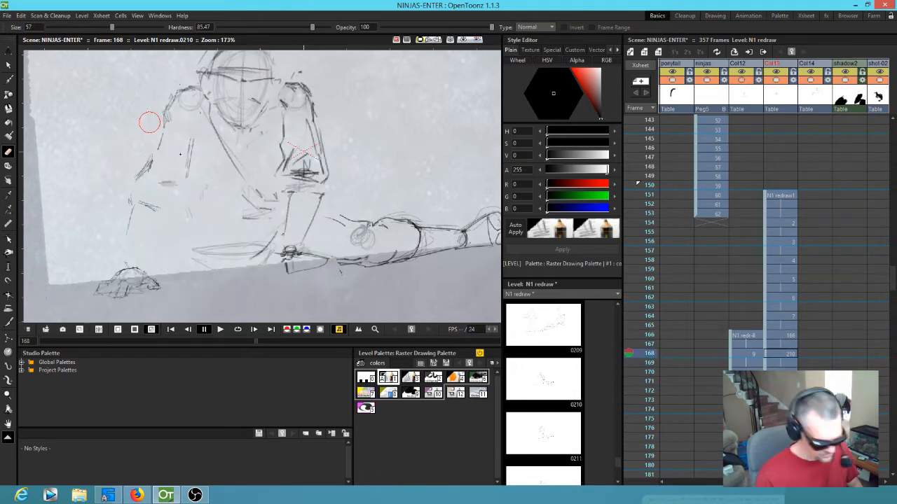
key("b")
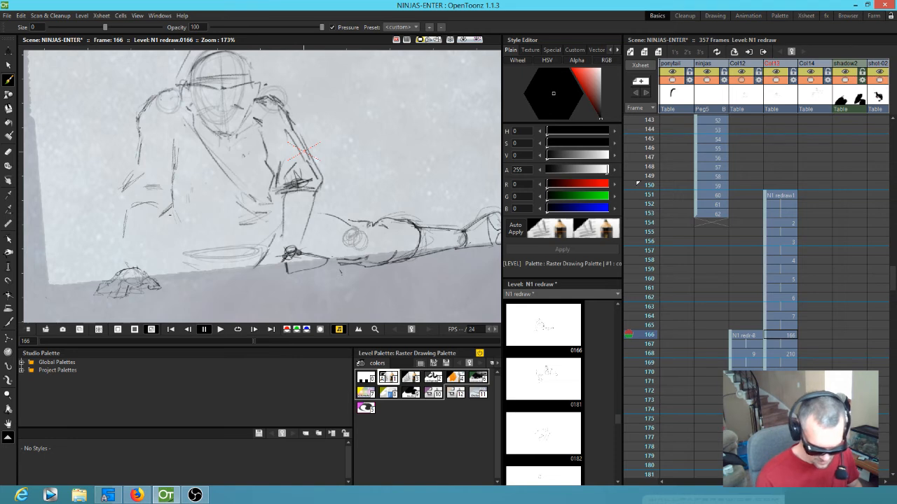
left_click_drag(168, 210, 179, 202)
key("comma")
key("period")
left_click_drag(189, 170, 183, 191)
key("comma")
key("period")
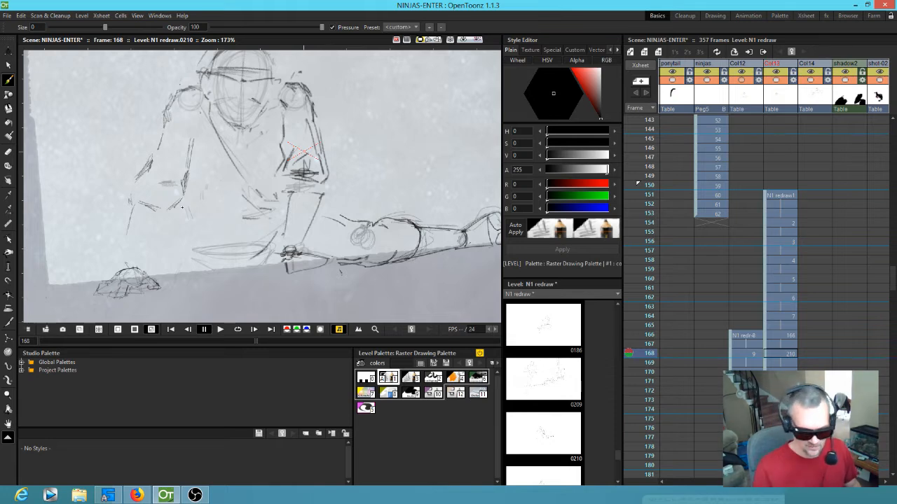
Strengthen the outer line of the left-hand upper arm between shoulder and elbow at frame 168.
left_click_drag(166, 124, 138, 163)
key("comma")
key("period")
Draw the sleeve's upper edge across the left-hand arm below the shoulder at frame 168, checking it against the earlier drawings.
key("comma")
key("comma")
key("comma")
key("period")
key("comma")
key("comma")
key("period")
key("period")
mouse_move(141, 143)
left_mouse_down()
mouse_move(160, 139)
mouse_move(178, 150)
mouse_move(164, 144)
mouse_move(192, 138)
left_mouse_up()
key("period")
key("period")
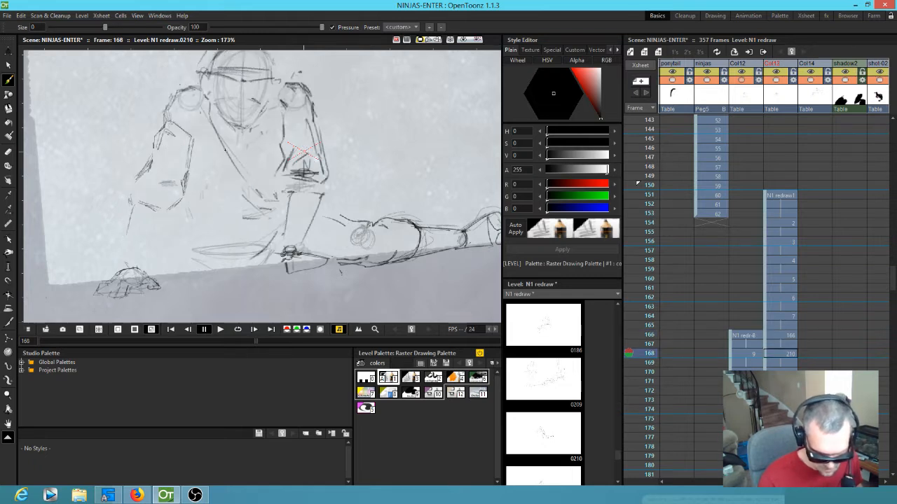
Sketch the sleeve's upper edge below the left-hand shoulder at frame 170, erasing the first stroke and redrawing it.
key("period")
key("period")
mouse_move(176, 109)
left_mouse_down()
mouse_move(189, 117)
mouse_move(181, 124)
left_mouse_up()
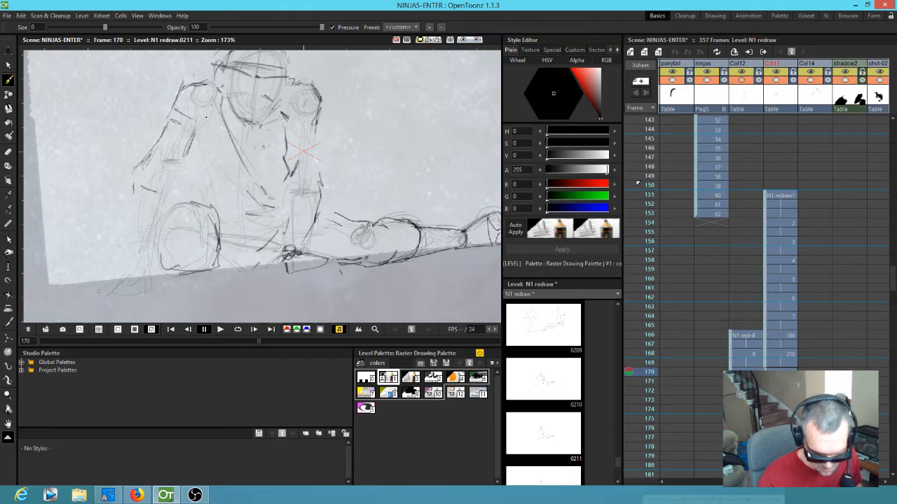
key("e")
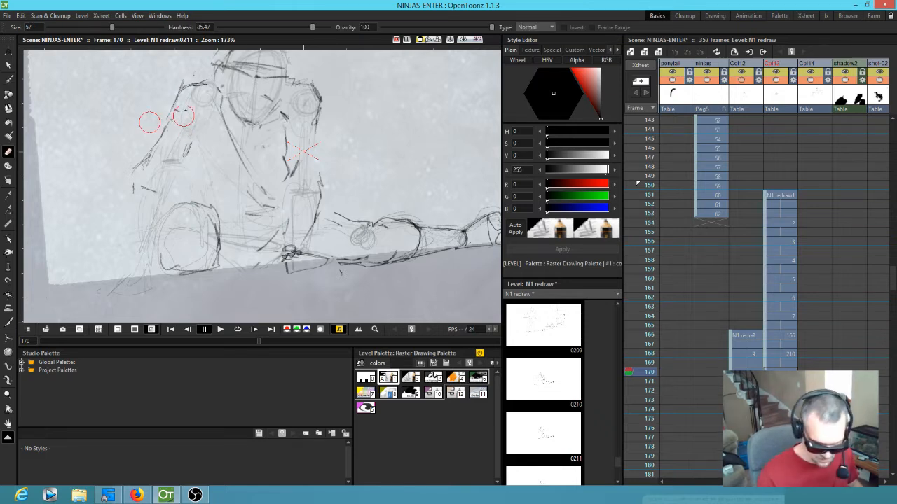
key("b")
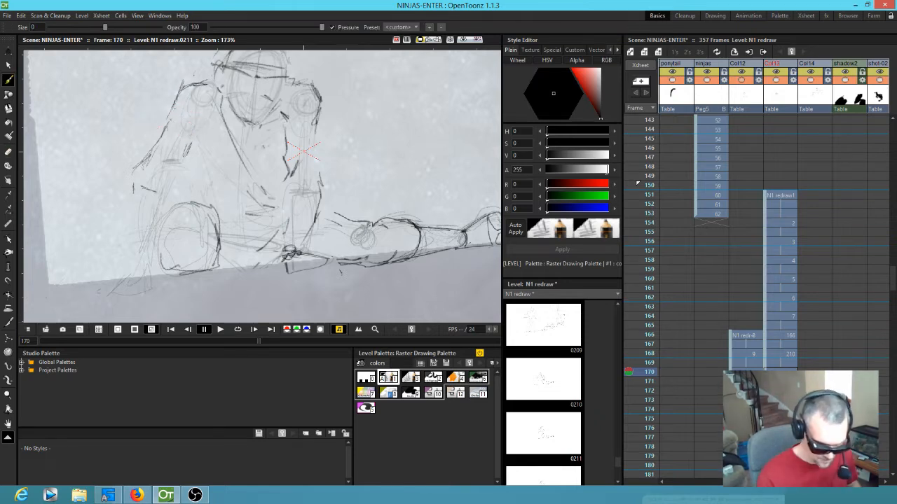
left_click_drag(170, 117, 196, 135)
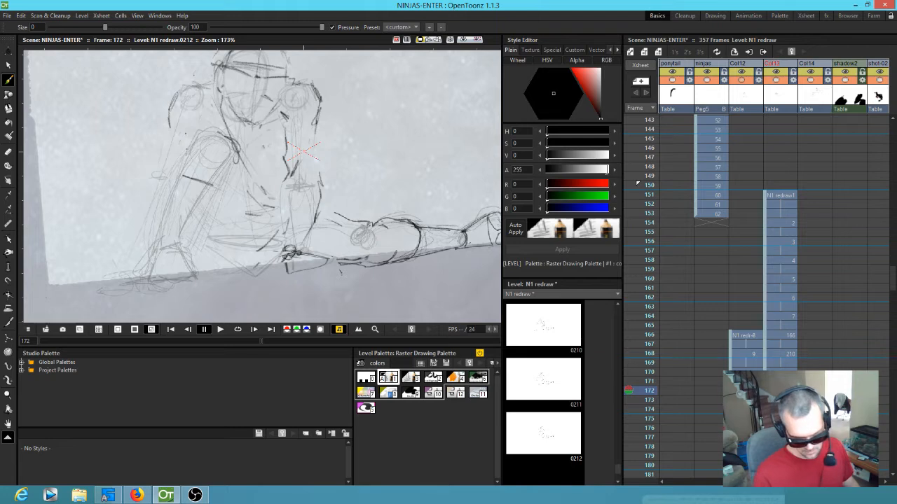
mouse_move(170, 114)
left_mouse_down()
mouse_move(169, 131)
mouse_move(183, 131)
left_mouse_up()
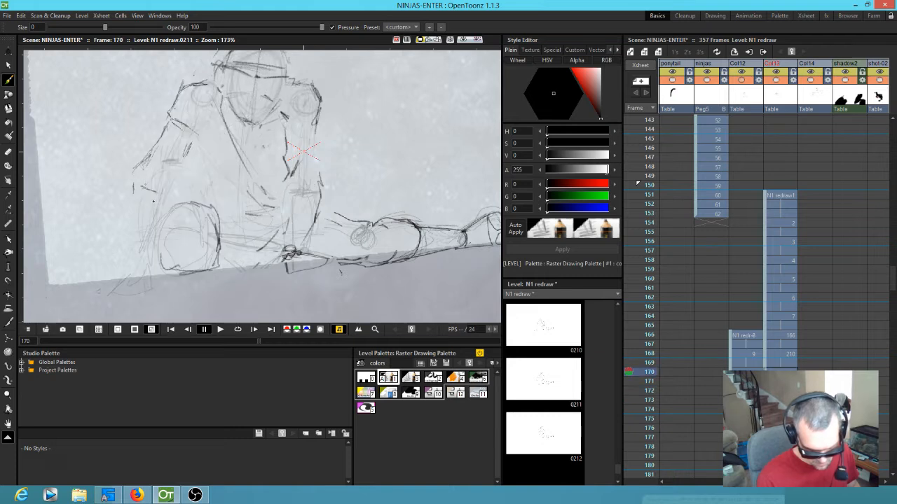
Draw the upper edge and outer line of the left-hand forearm at frame 170, comparing them with the drawing at frame 172.
left_click_drag(151, 186, 171, 192)
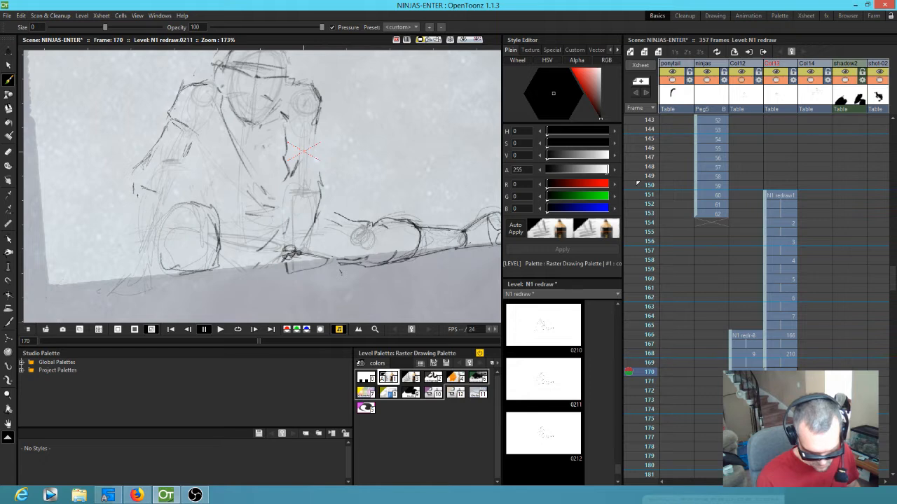
left_click_drag(138, 193, 133, 249)
key("period")
mouse_move(150, 191)
left_mouse_down()
mouse_move(149, 267)
mouse_move(141, 252)
mouse_move(146, 263)
mouse_move(117, 277)
left_mouse_up()
key("comma")
key("period")
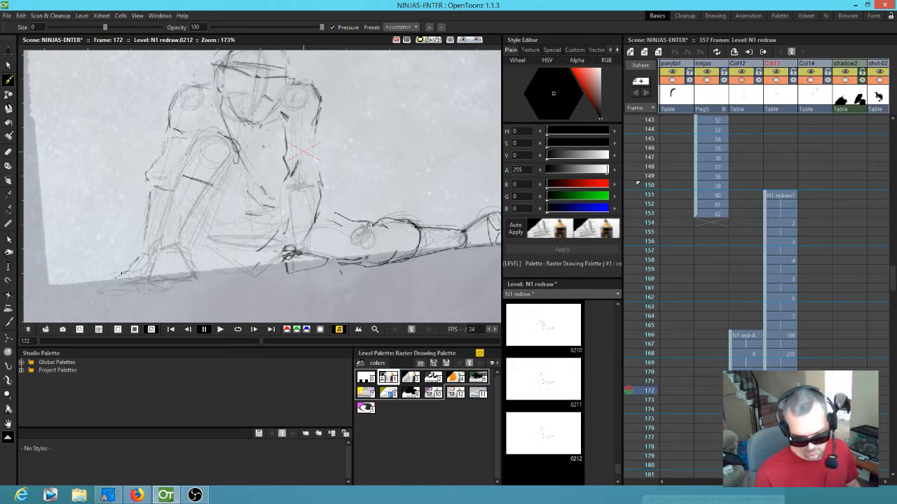
key("comma")
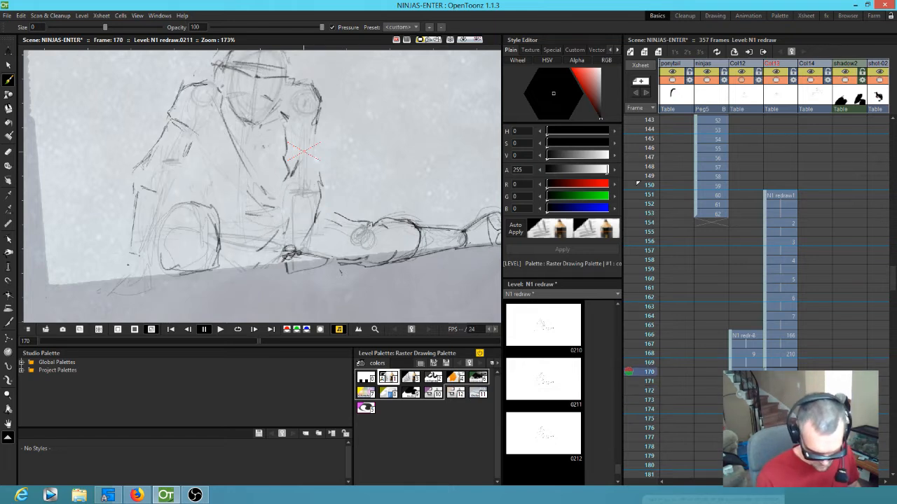
key("period")
key("comma")
key("period")
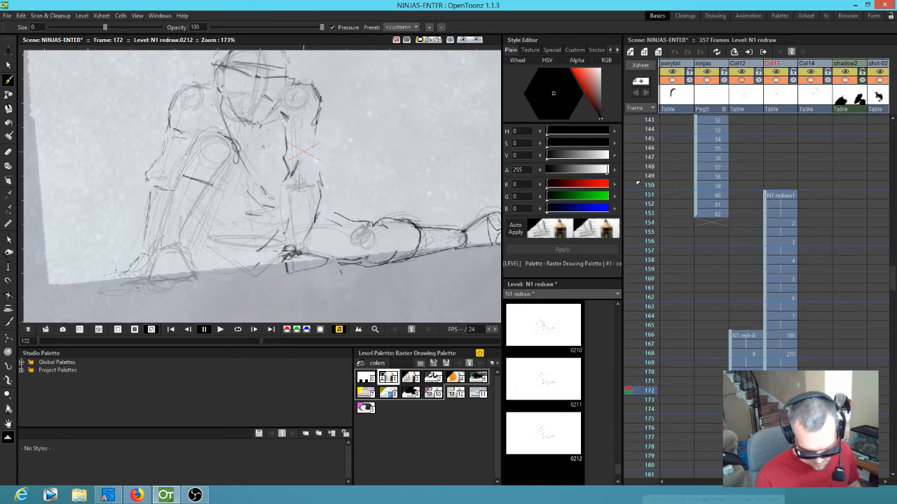
Draw the left-hand forearm's outer and inner lines down to the wrist at frame 168, checking them against the neighbouring drawings.
key("comma")
key("comma")
mouse_move(131, 205)
left_mouse_down()
mouse_move(124, 263)
mouse_move(145, 253)
mouse_move(140, 264)
mouse_move(154, 231)
mouse_move(173, 237)
mouse_move(164, 217)
mouse_move(144, 266)
left_mouse_up()
key("comma")
key("period")
key("period")
left_click_drag(164, 204, 147, 255)
key("comma")
key("comma")
key("comma")
key("period")
key("period")
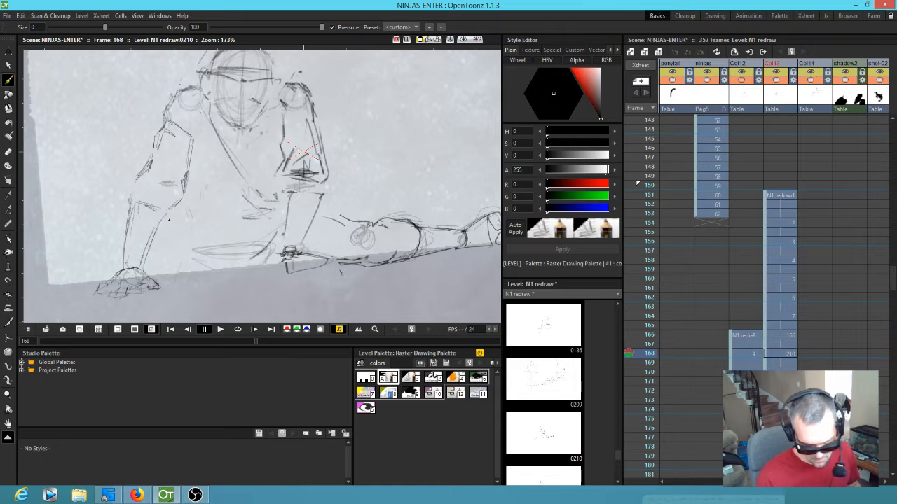
Erase and redraw the left-hand sleeve's outer line above the elbow at frame 168 and its upper edge at frame 164.
left_click_drag(142, 169, 133, 188)
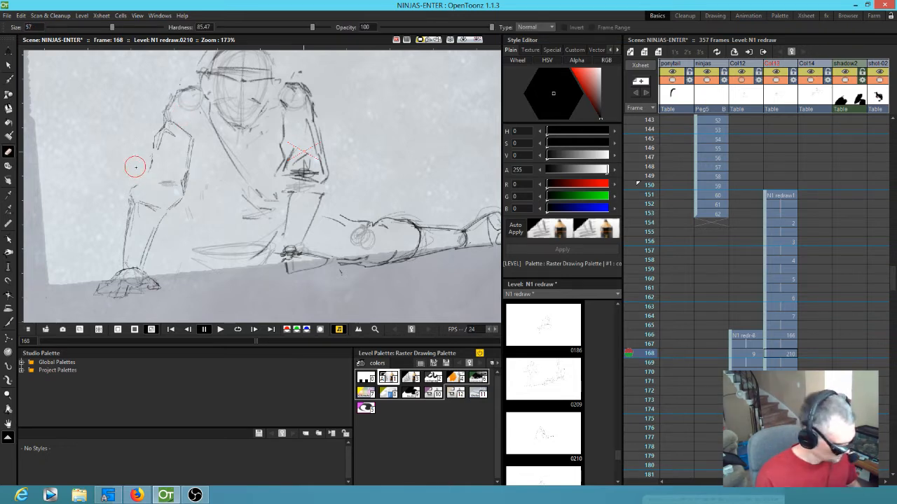
left_click_drag(149, 155, 133, 201)
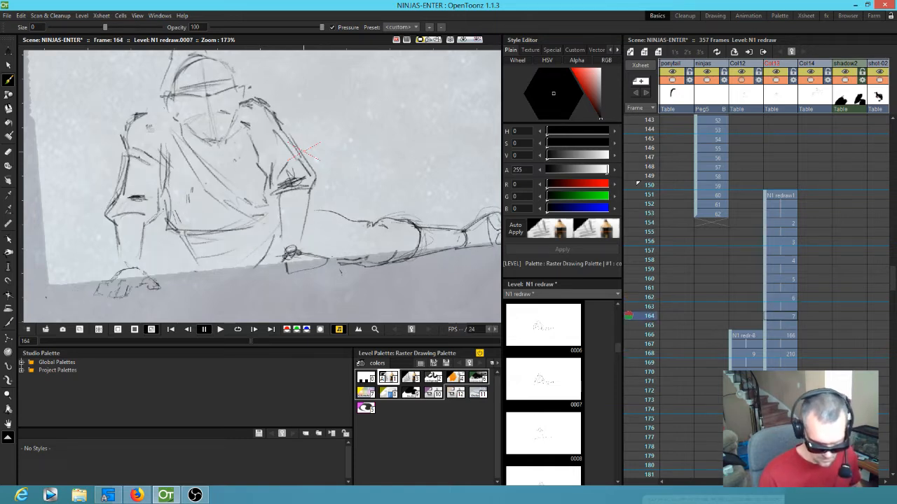
key("e")
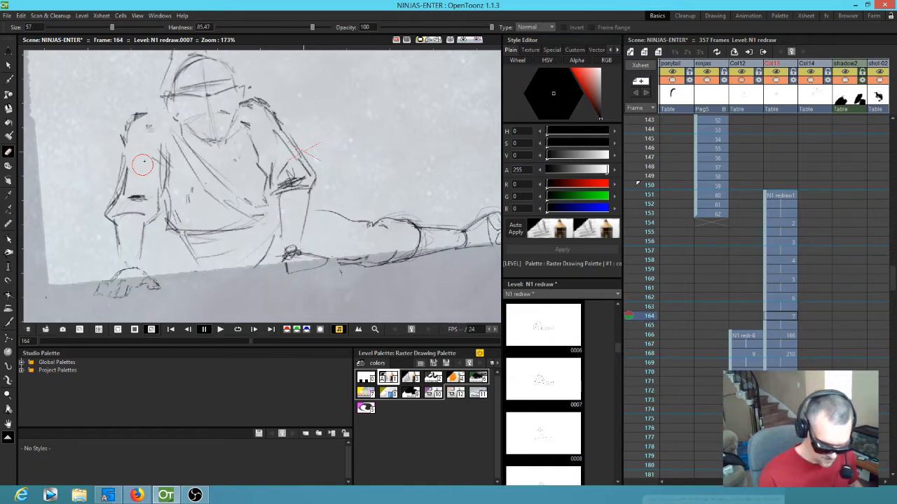
key("b")
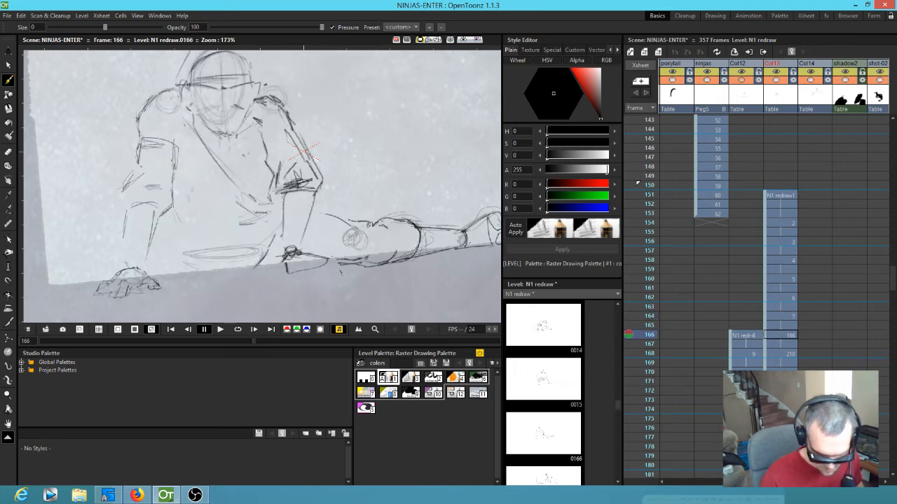
Erase the left-hand sleeve's outer line at frame 166, and strengthen the sleeve's outer line and upper edge at frame 168.
key("e")
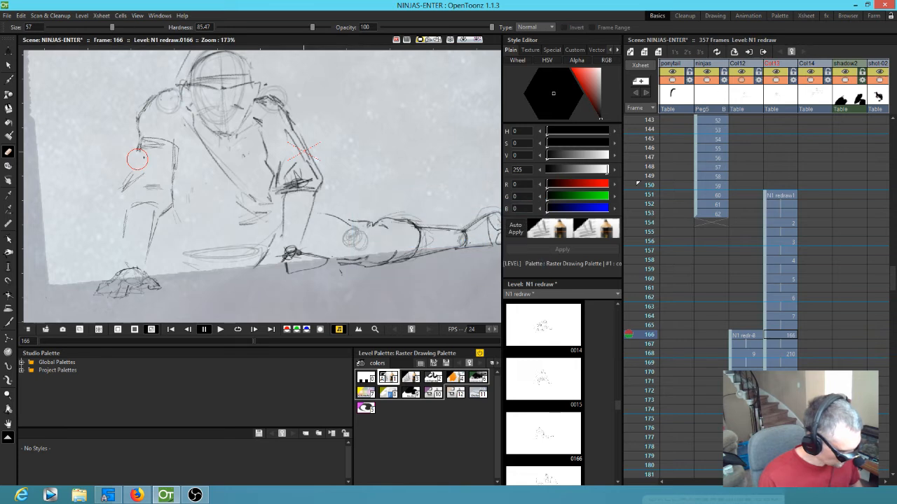
key("b")
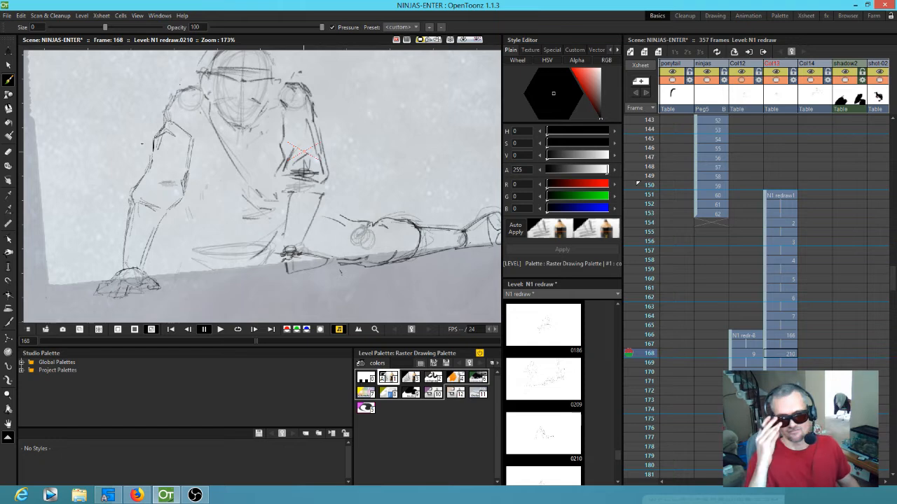
left_click_drag(155, 139, 154, 148)
left_click_drag(154, 148, 147, 170)
left_click_drag(163, 130, 187, 141)
Redraw the left-hand sleeve's outer line down from its upper edge at frame 166, flipping between the neighbouring drawings.
key("comma")
key("comma")
key("period")
key("period")
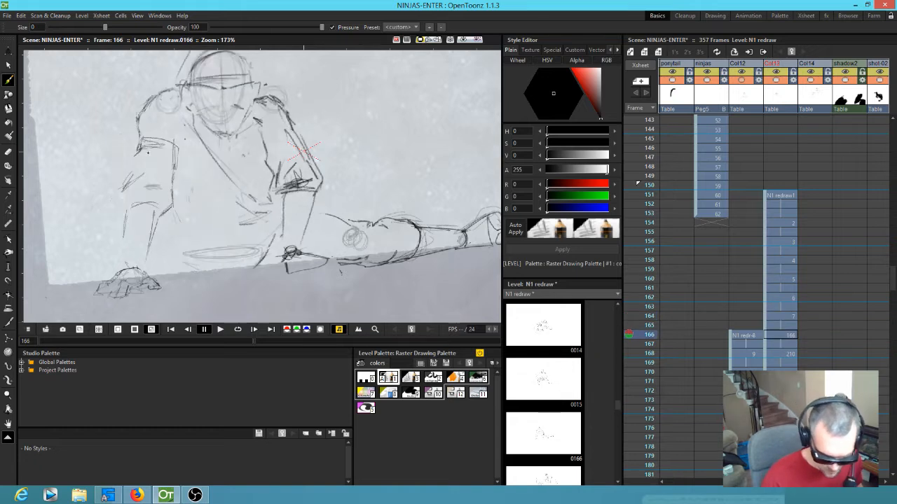
key("comma")
key("comma")
key("period")
key("period")
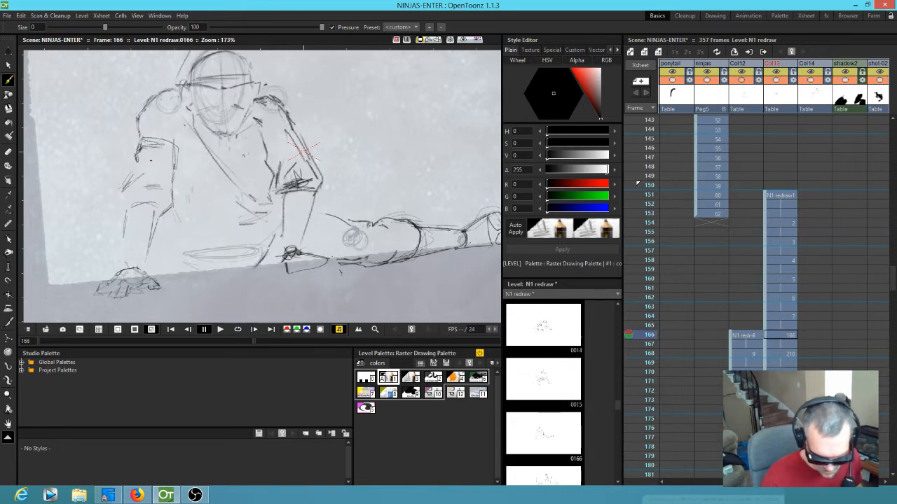
key("period")
key("period")
key("comma")
key("comma")
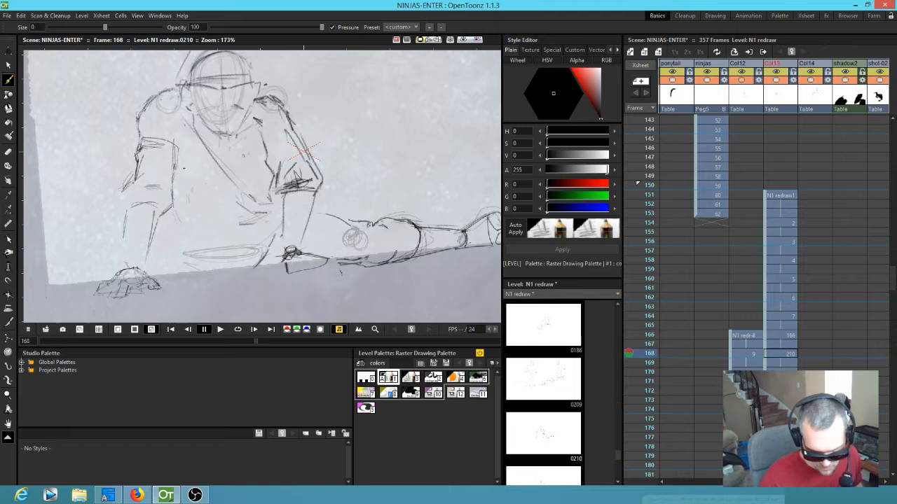
key("period")
key("period")
Darken the left-hand sleeve's outer line down to the elbow and cuff at frame 168, comparing it with frame 166.
left_click_drag(156, 146, 132, 192)
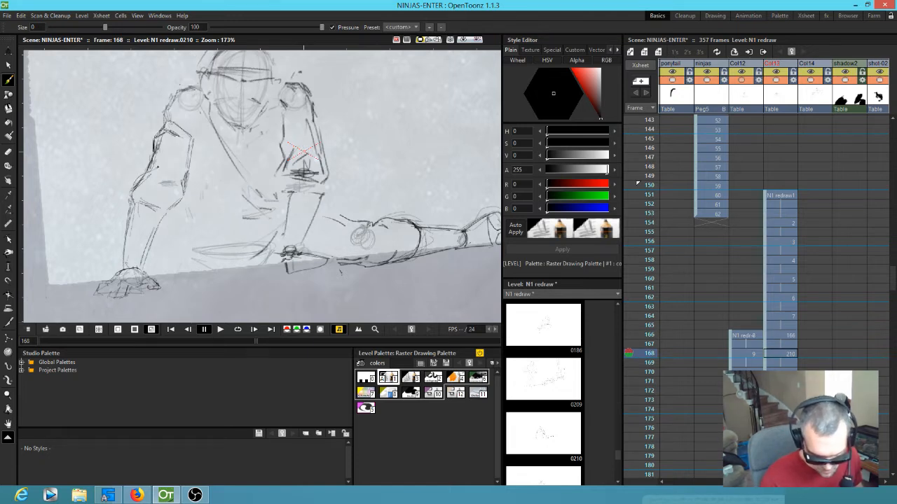
key("comma")
key("period")
mouse_move(150, 173)
left_mouse_down()
mouse_move(131, 188)
mouse_move(133, 199)
mouse_move(167, 211)
left_mouse_up()
key("comma")
key("comma")
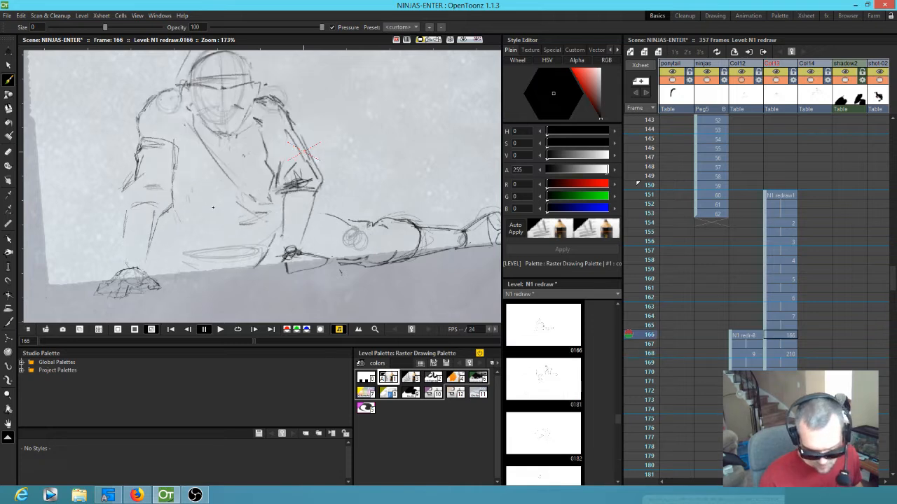
key("period")
key("period")
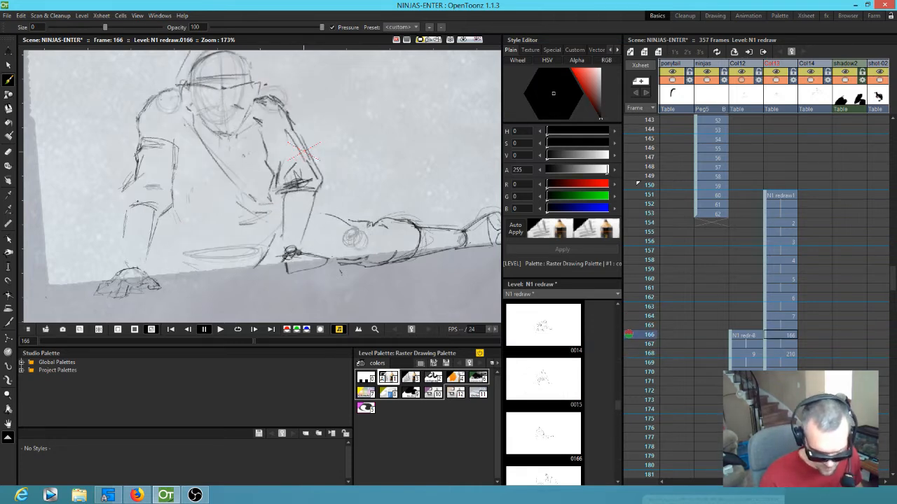
Draw the outer elbow edge of the left-hand sleeve at frame 166, checking it against the drawings at frames 162 and 164.
left_click_drag(134, 179, 124, 193)
key("comma")
key("period")
key("comma")
key("comma")
key("period")
key("comma")
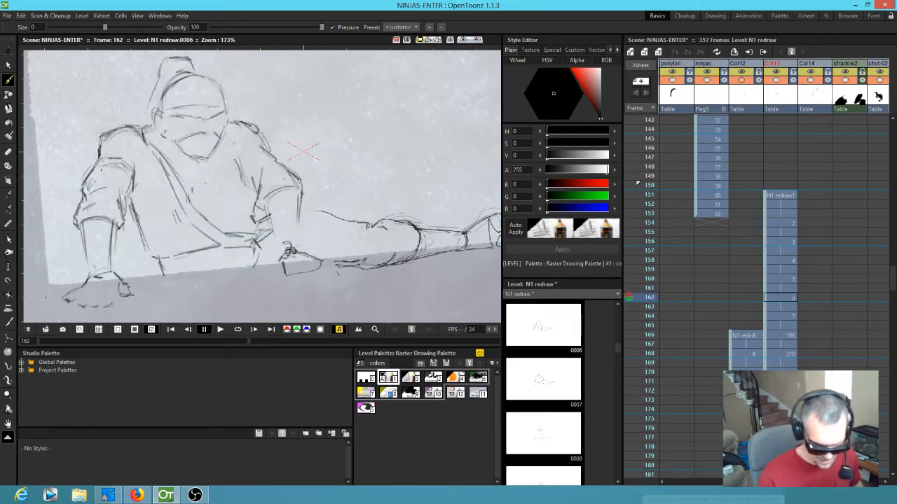
key("period")
key("period")
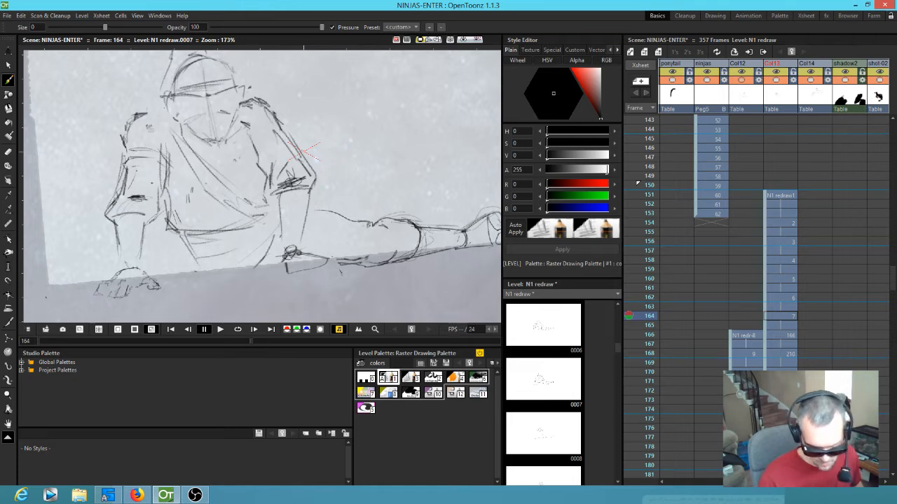
Erase the scribbled crease above the left-hand sleeve's cuff and clean up the sleeve's outer line at frame 164.
key("a")
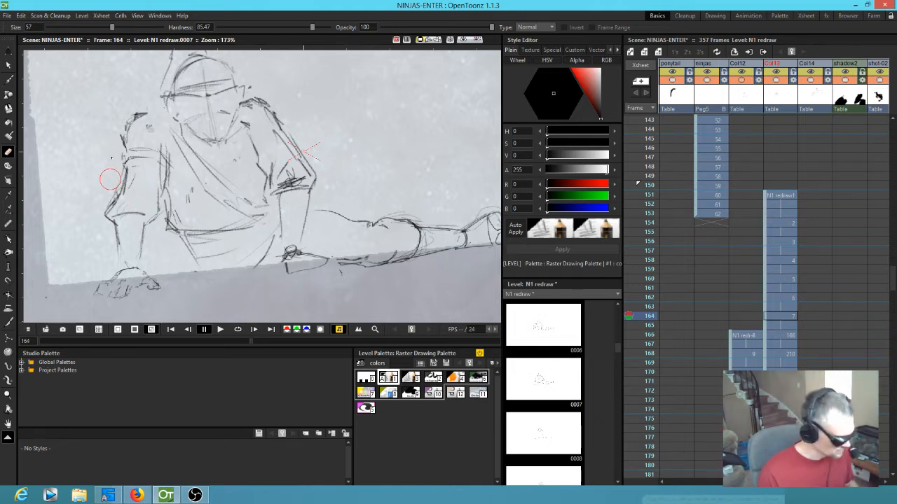
key("b")
key("comma")
key("period")
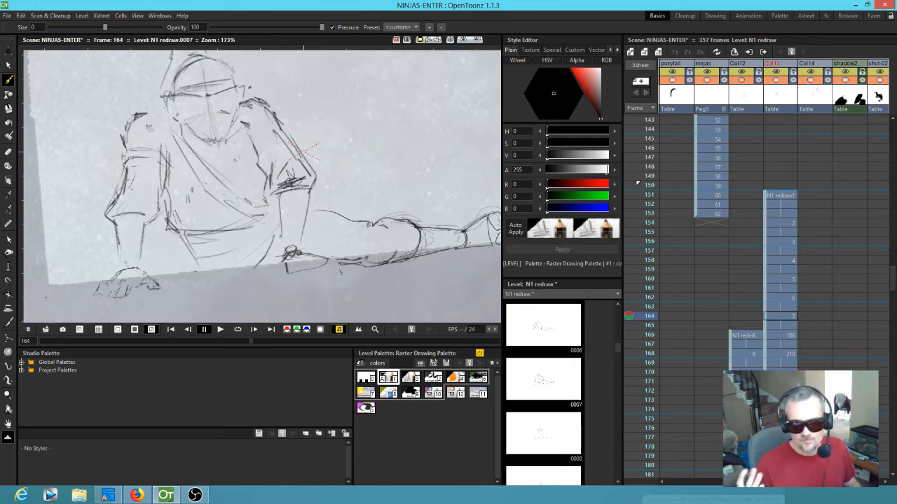
Erase and redraw the left-hand sleeve's outer line between its upper edge and the elbow at frame 162.
key("comma")
key("comma")
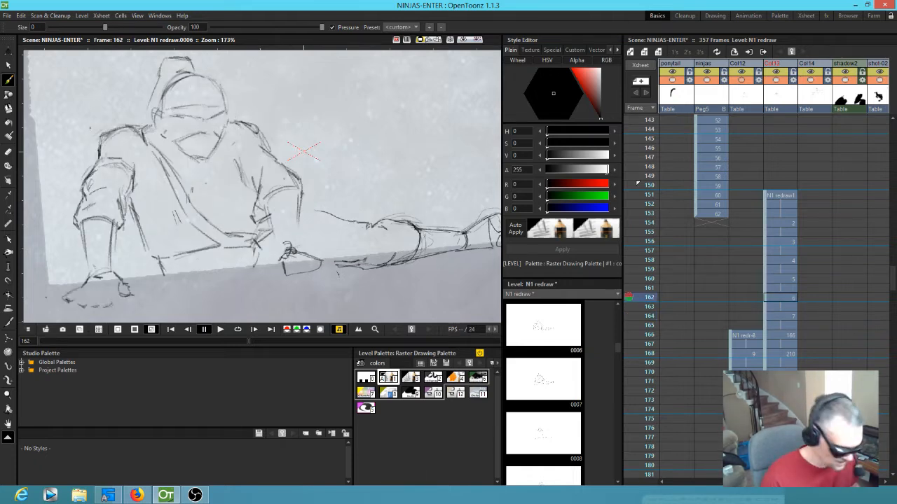
key("a")
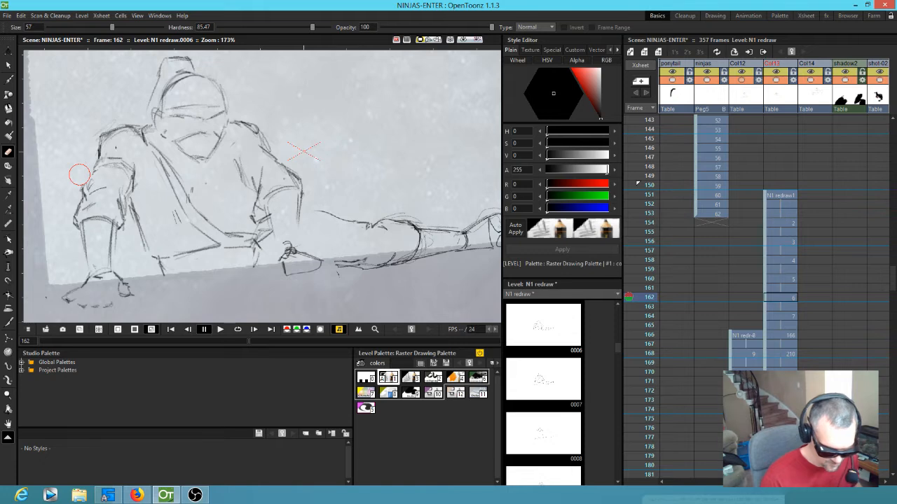
key("b")
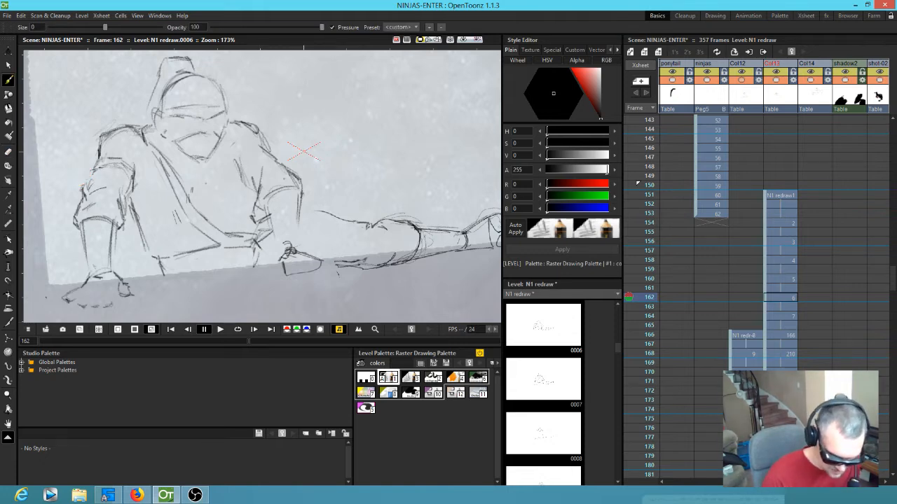
left_click_drag(94, 169, 83, 190)
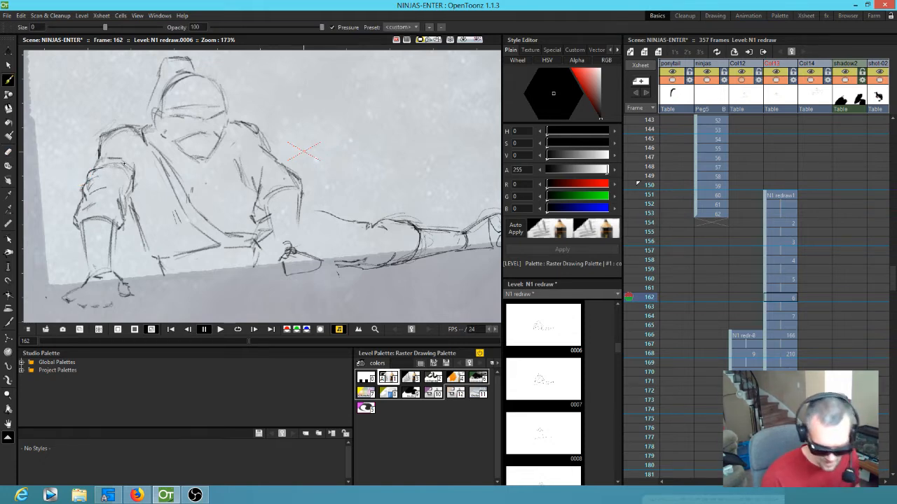
Flip between the drawings at frames 158, 160 and 162 to compare the left-hand arm and sleeve.
key("comma")
key("comma")
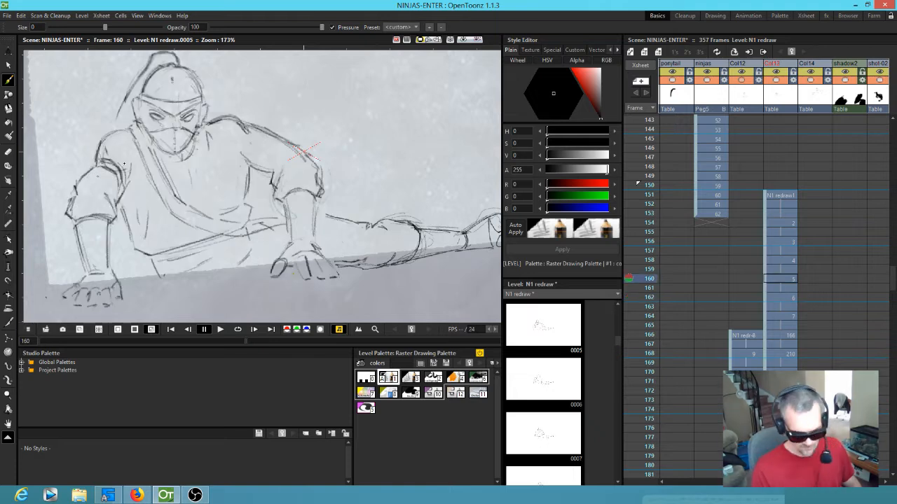
key("comma")
key("comma")
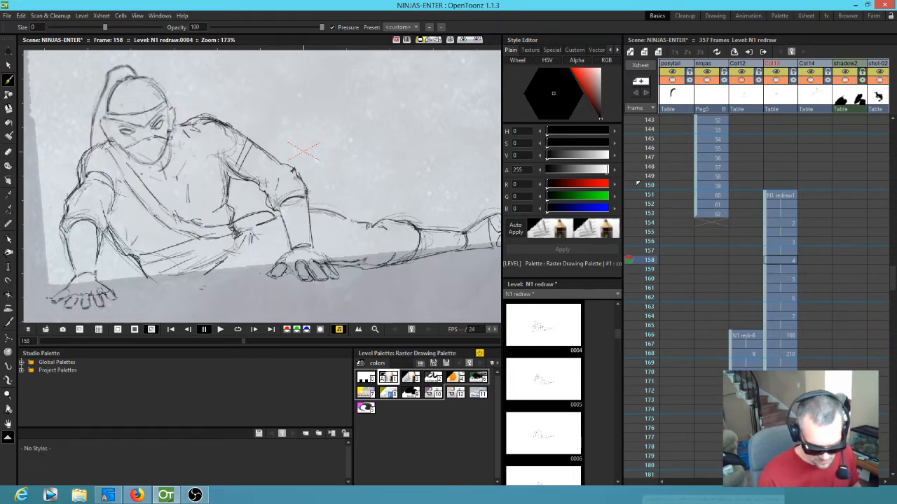
key("period")
key("period")
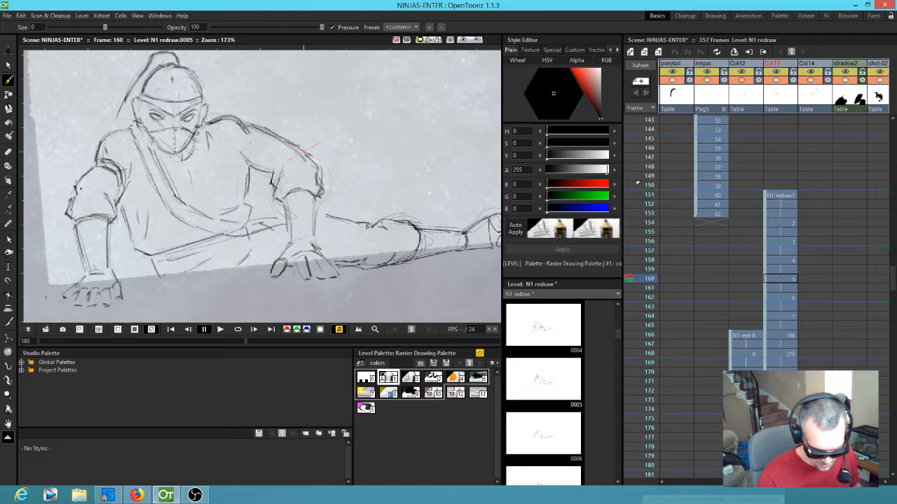
key("period")
key("period")
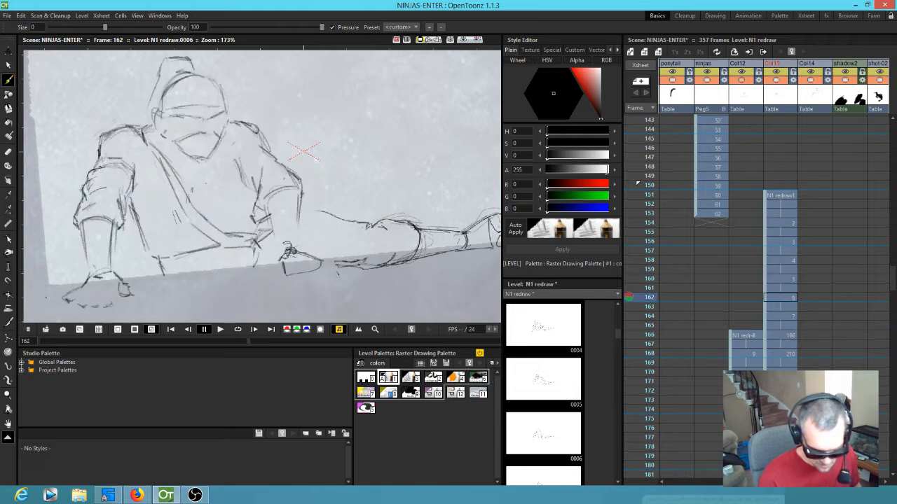
key("comma")
key("comma")
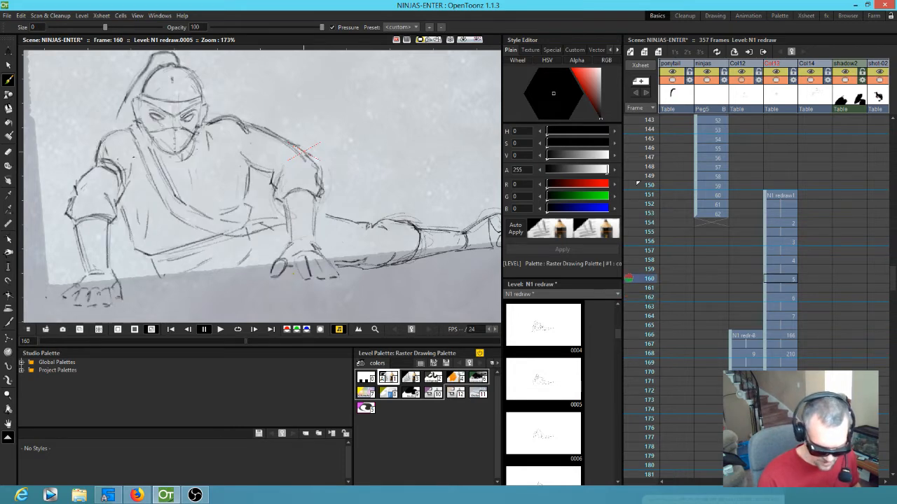
key("period")
key("period")
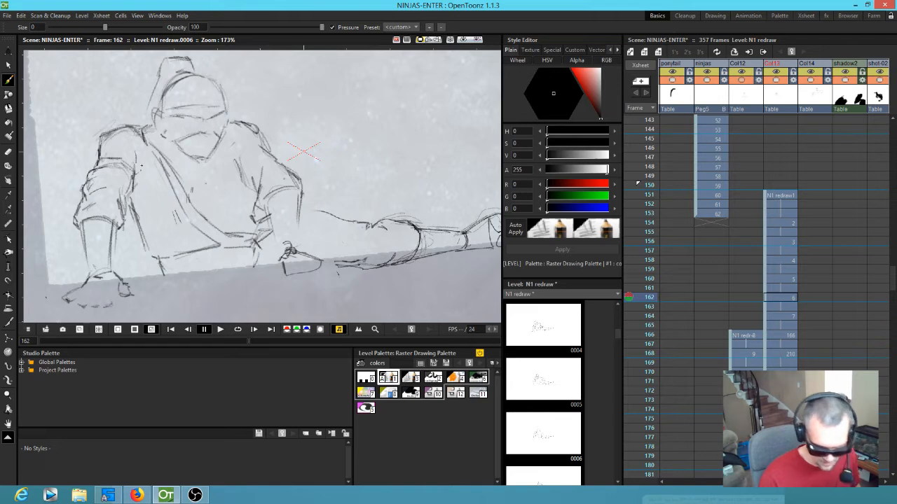
Flip back and forth through the drawings around frames 162 to 166 to examine the flow of the arm and shoulder motion.
key("period")
key("period")
key("period")
key("period")
key("comma")
key("comma")
key("comma")
key("comma")
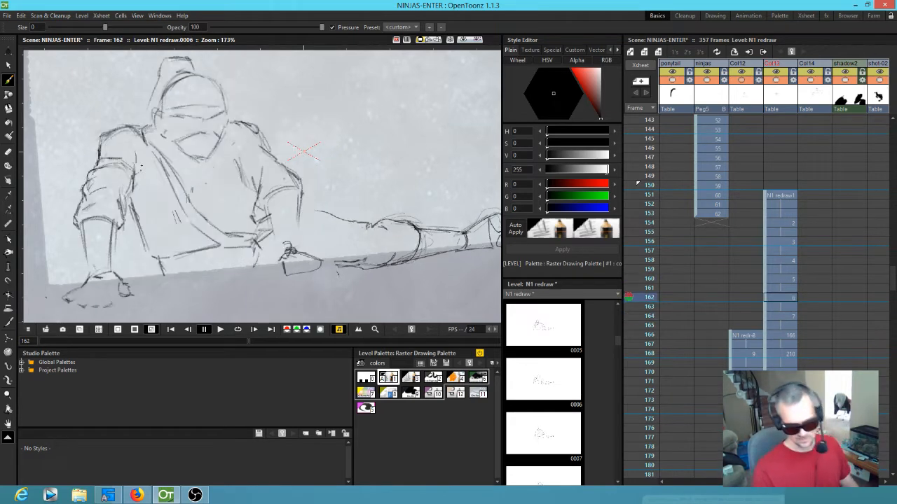
key("period")
key("period")
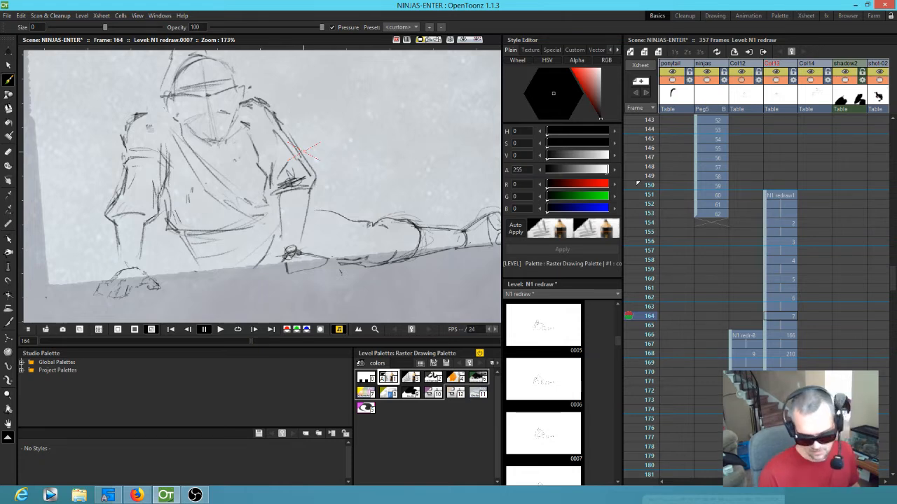
key("comma")
key("comma")
key("comma")
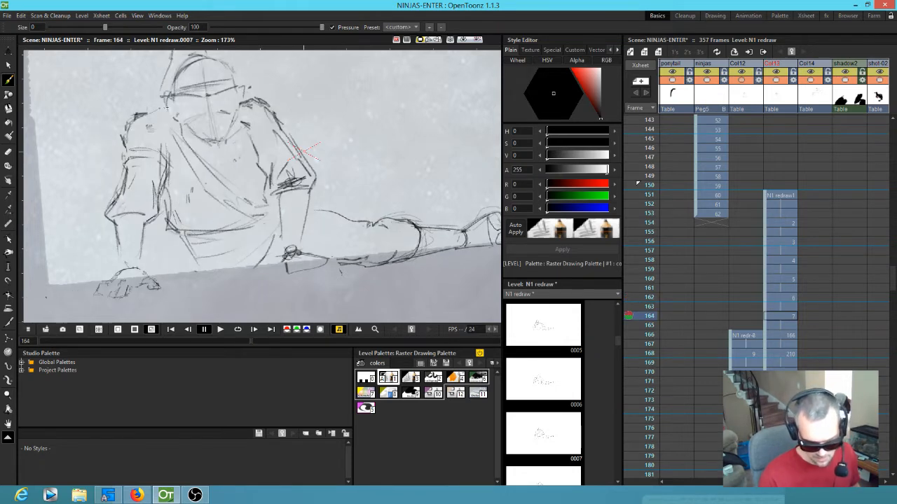
key("period")
key("period")
key("period")
key("period")
key("period")
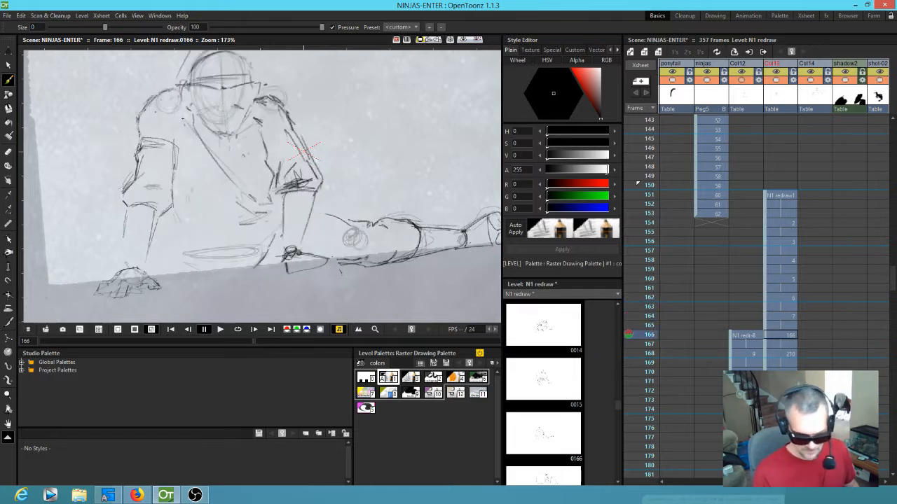
Draw the outer line of the left-hand forearm down to the hand at frame 166 and compare it with frame 162.
left_click_drag(128, 211, 121, 268)
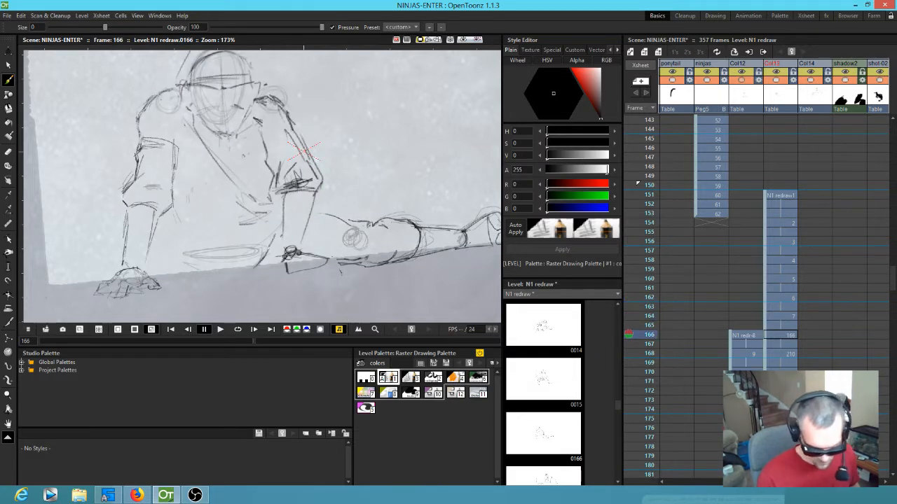
key("comma")
key("comma")
key("comma")
key("comma")
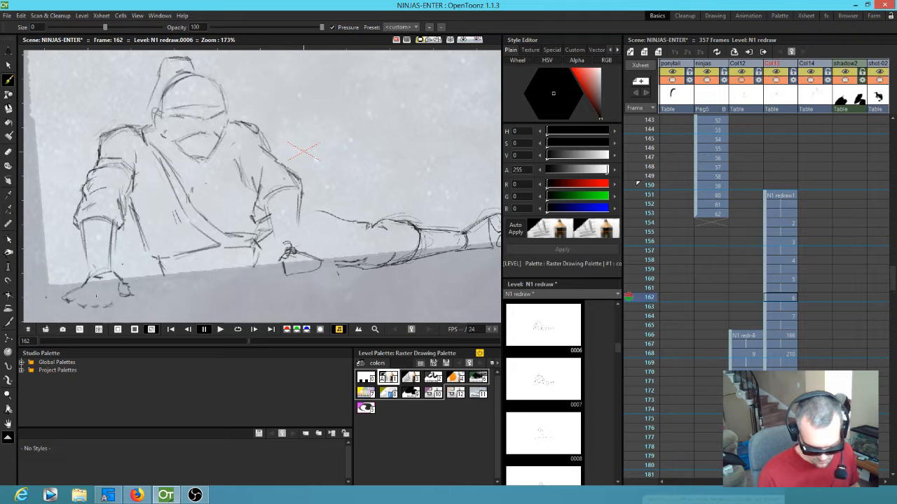
Flip back and forth through the drawings at frames 156 to 166 to compare the arm and body poses.
key("period")
key("period")
key("period")
key("period")
key("comma")
key("comma")
key("comma")
key("comma")
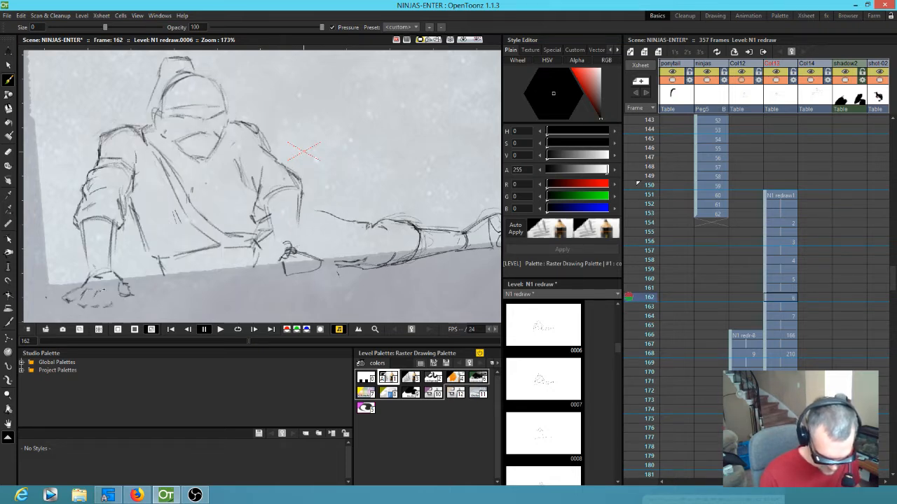
key("period")
key("period")
key("period")
key("period")
key("comma")
key("comma")
key("comma")
key("comma")
key("comma")
key("comma")
key("comma")
key("comma")
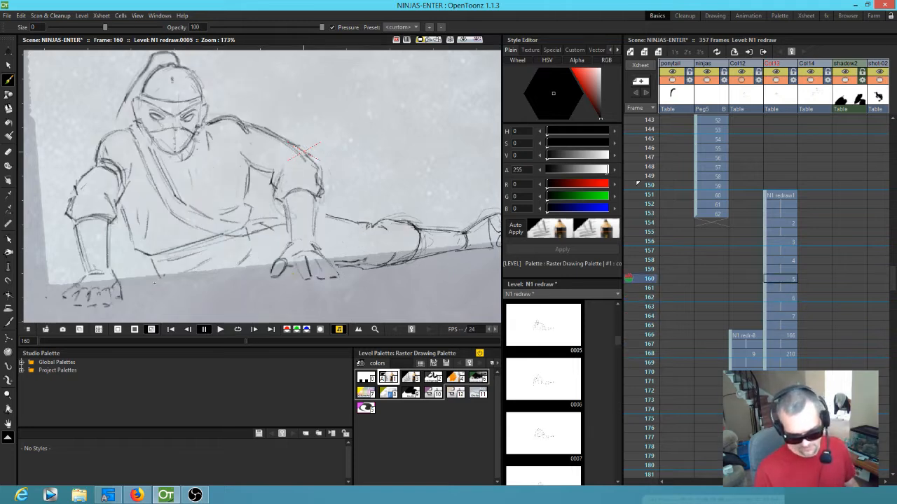
key("period")
key("period")
key("period")
key("period")
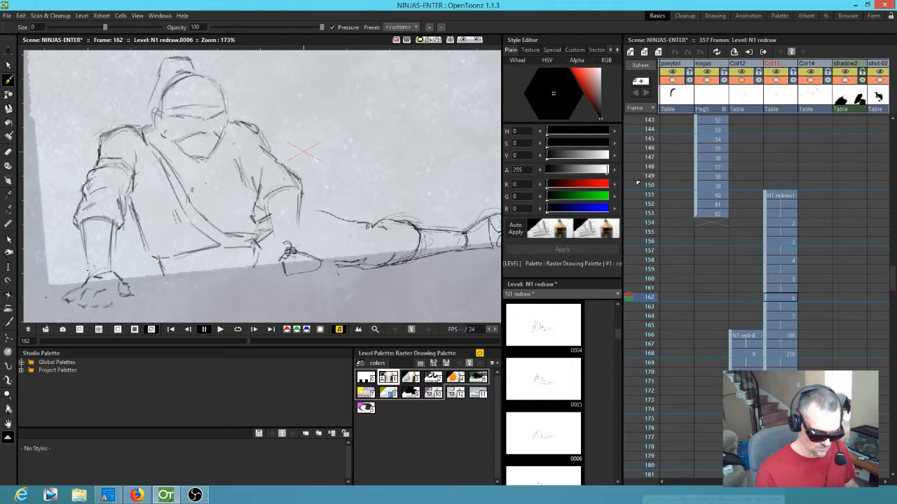
key("comma")
key("comma")
key("comma")
key("comma")
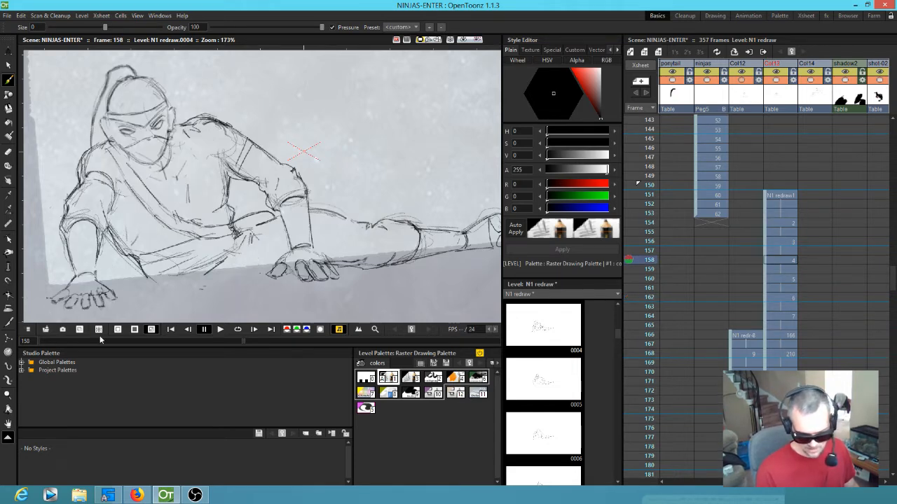
key("comma")
key("comma")
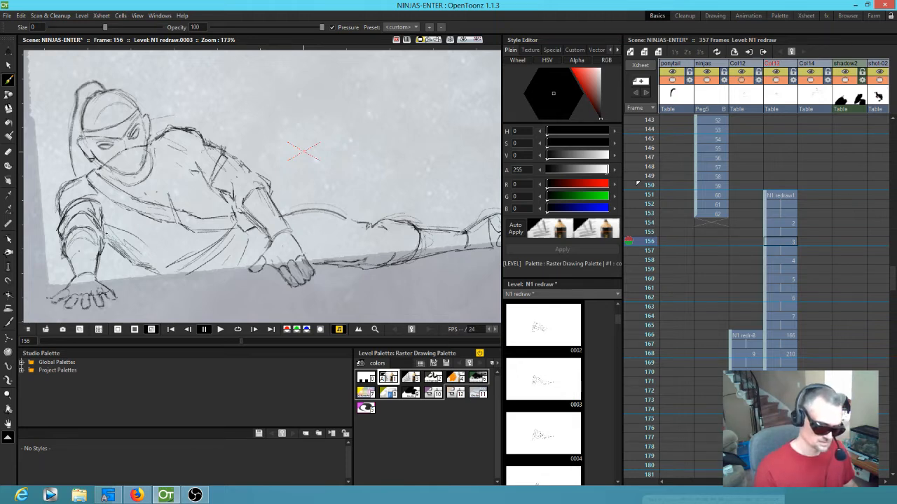
Step forward through the drawings from frame 156 to frame 172 to examine how the ninja's pose progresses.
key("period")
key("period")
key("period")
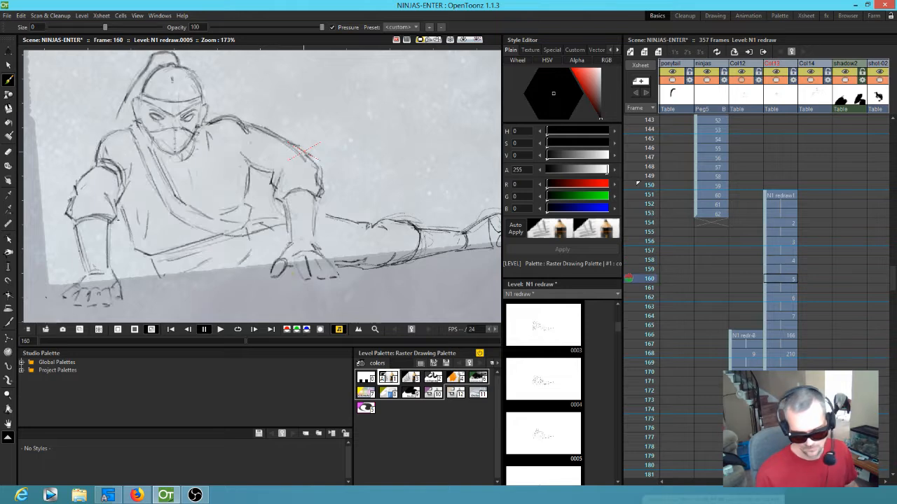
key("period")
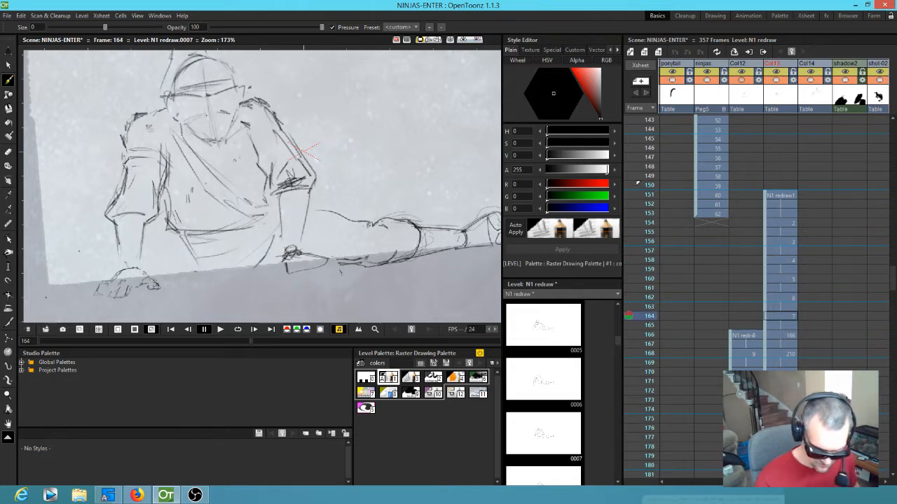
key("period")
key("period")
key("period")
key("period")
key("period")
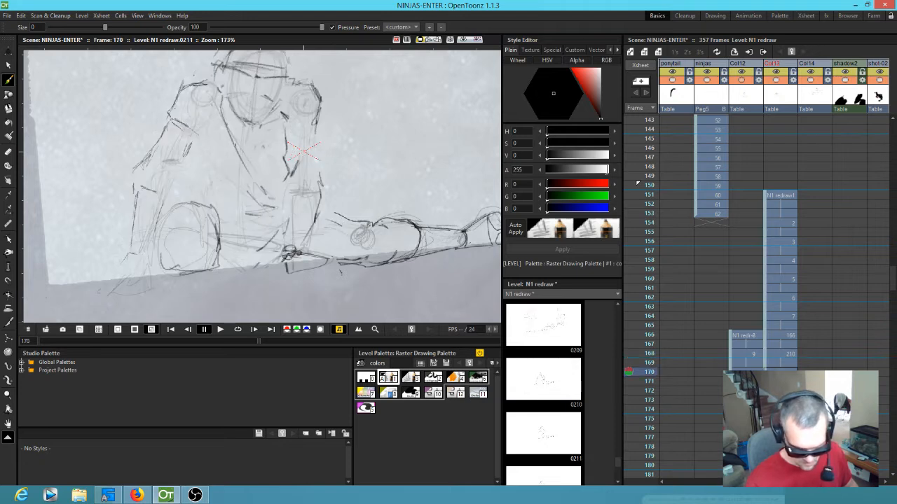
key("period")
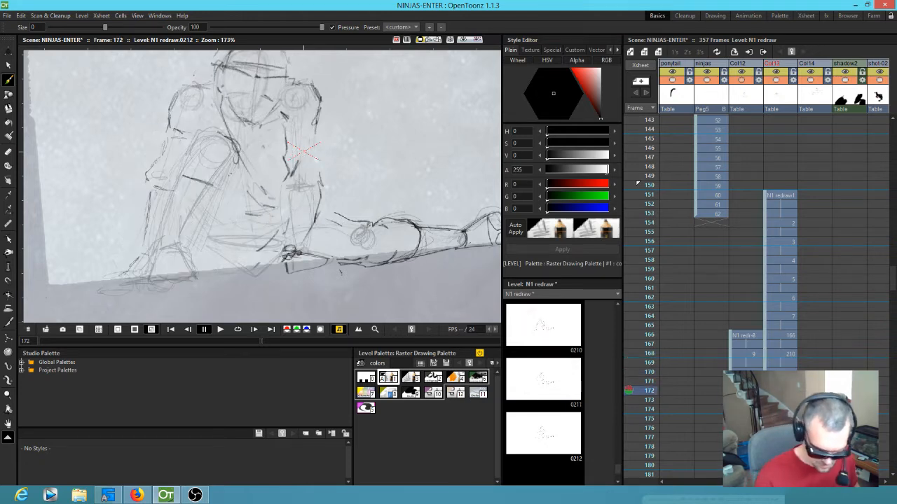
Draw a short waistline stroke just above the bent knee at frame 170 and check it against frame 168.
key("comma")
key("comma")
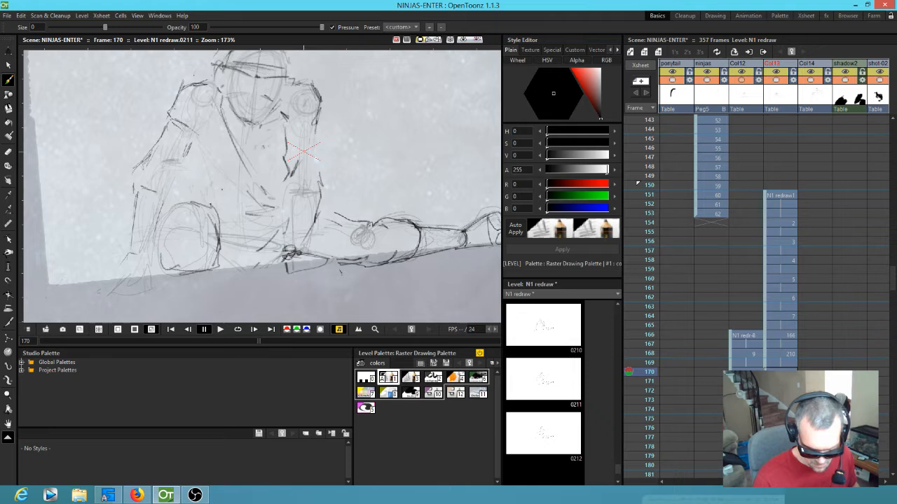
left_click_drag(221, 202, 246, 215)
key("comma")
key("period")
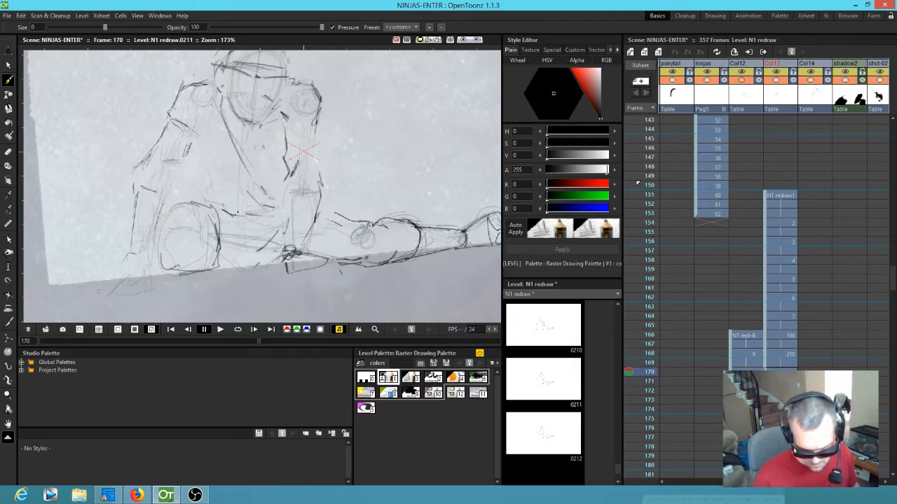
Draw the left-hand side of the waist below the belt line at frame 168 and compare it with the neighbouring drawing.
key("comma")
key("comma")
mouse_move(213, 217)
left_mouse_down()
mouse_move(267, 227)
mouse_move(251, 220)
mouse_move(283, 216)
mouse_move(205, 212)
mouse_move(223, 236)
mouse_move(194, 216)
mouse_move(194, 243)
left_mouse_up()
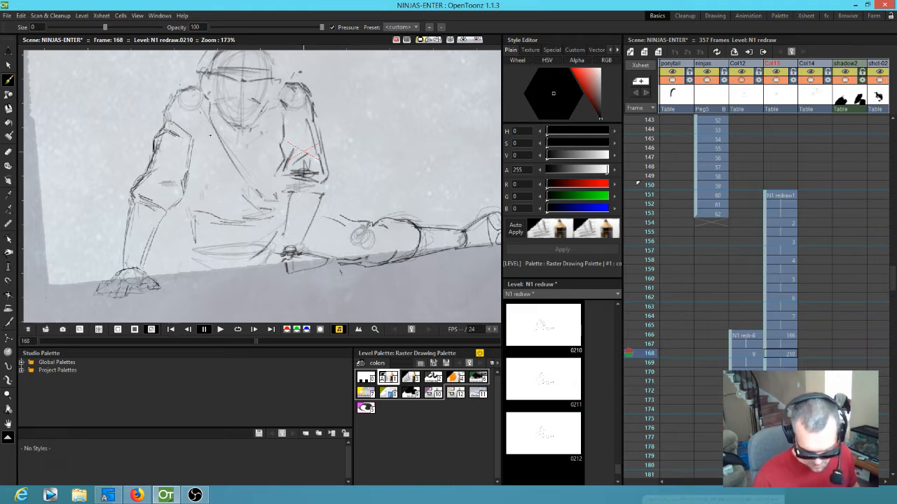
key("comma")
key("period")
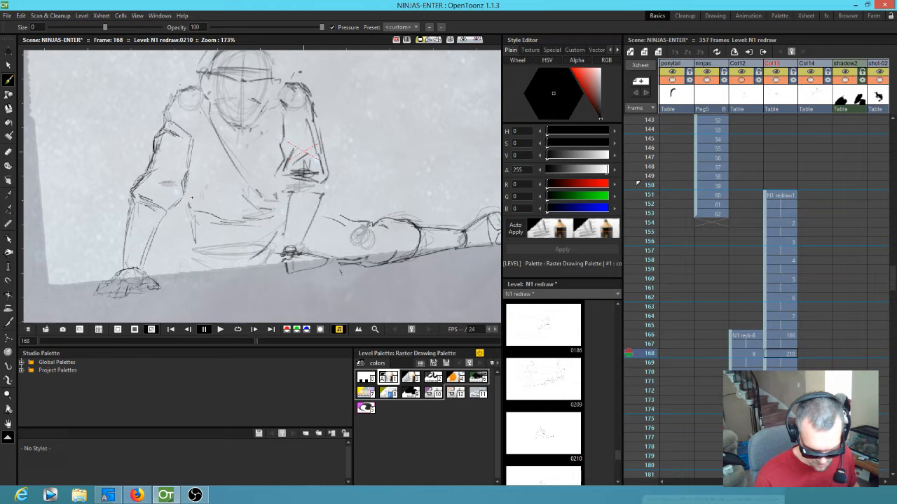
Draw the belt line across the left-hand side of the waist at frame 166, checking its position against the neighbouring drawings.
key("comma")
key("comma")
key("comma")
key("period")
key("period")
key("comma")
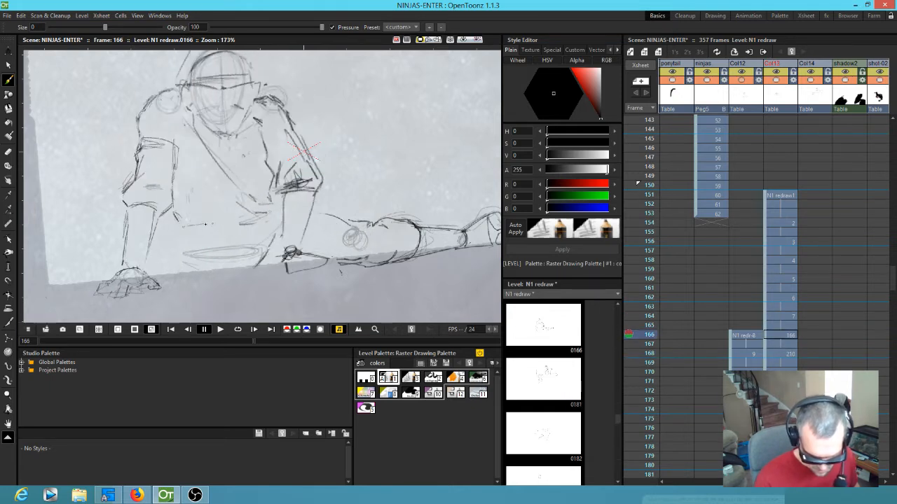
left_click_drag(184, 225, 215, 227)
key("comma")
key("period")
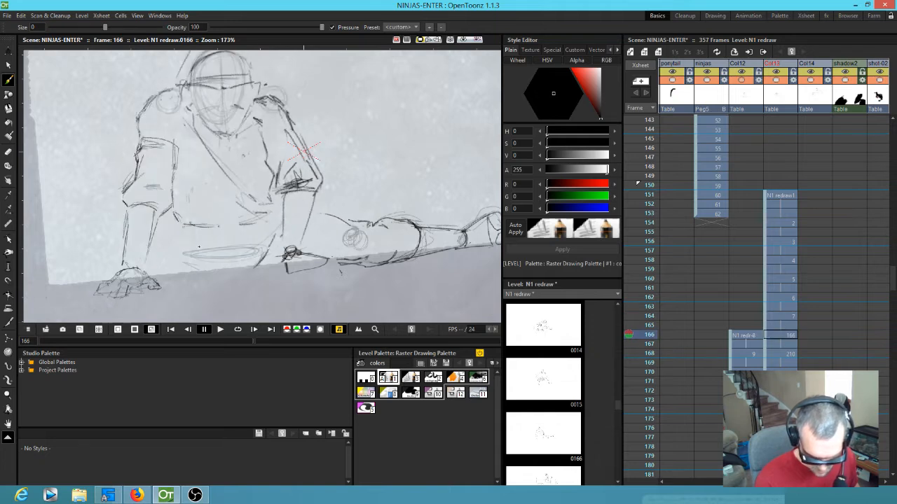
Draw the left-hand side of the torso curving into the waistline at frame 170, matching it to frame 168.
key("period")
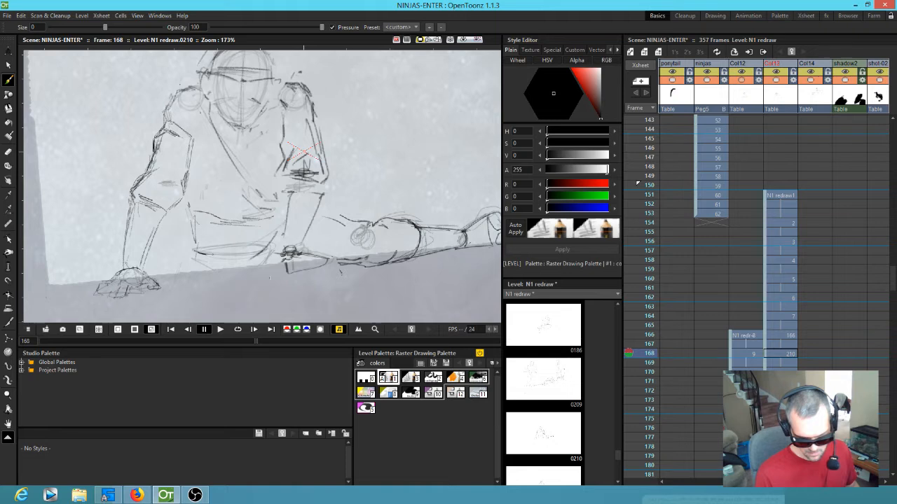
key("comma")
key("period")
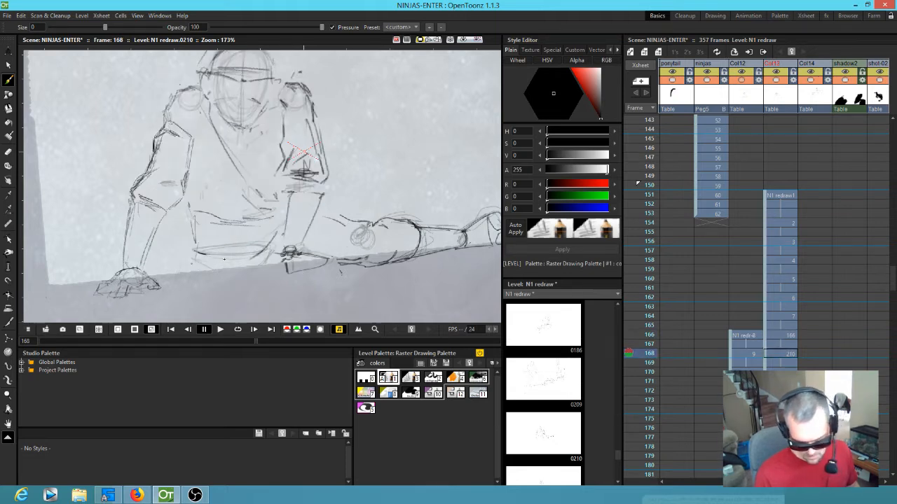
key("period")
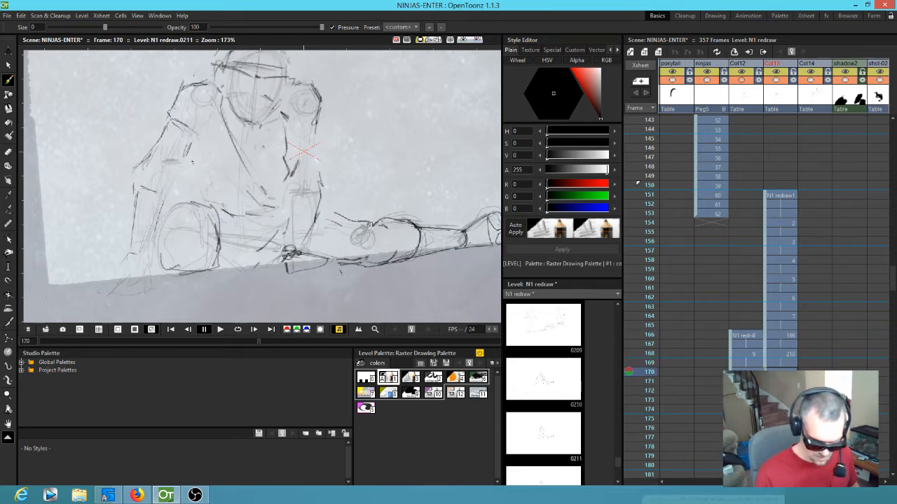
left_click_drag(204, 188, 258, 203)
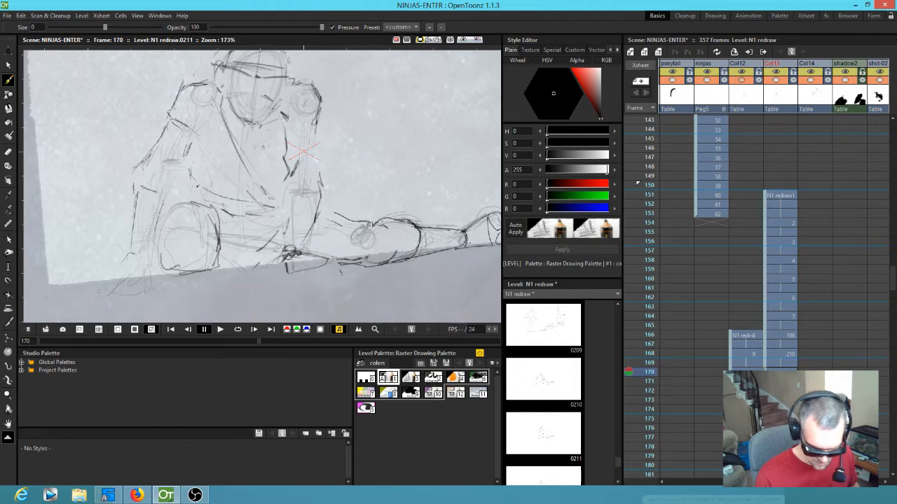
key("comma")
key("period")
Sketch the inner elbow, forearm and planted hand of the left-hand arm at frame 170.
left_click_drag(170, 198, 180, 174)
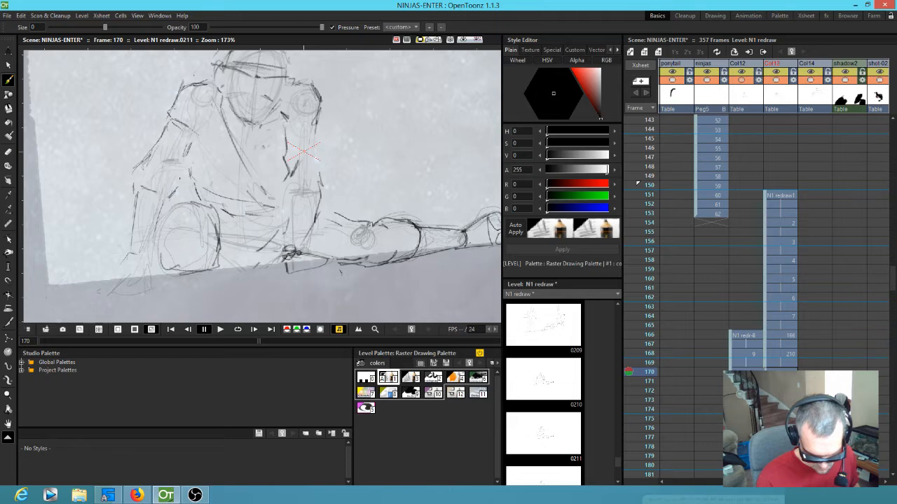
key("comma")
key("period")
mouse_move(160, 209)
left_mouse_down()
mouse_move(140, 263)
mouse_move(118, 289)
left_mouse_up()
left_click_drag(153, 257, 155, 280)
mouse_move(154, 255)
left_mouse_down()
mouse_move(180, 262)
mouse_move(114, 290)
left_mouse_up()
key("comma")
key("period")
mouse_move(121, 274)
left_mouse_down()
mouse_move(114, 288)
mouse_move(128, 306)
left_mouse_up()
mouse_move(151, 275)
left_mouse_down()
mouse_move(137, 307)
mouse_move(154, 286)
left_mouse_up()
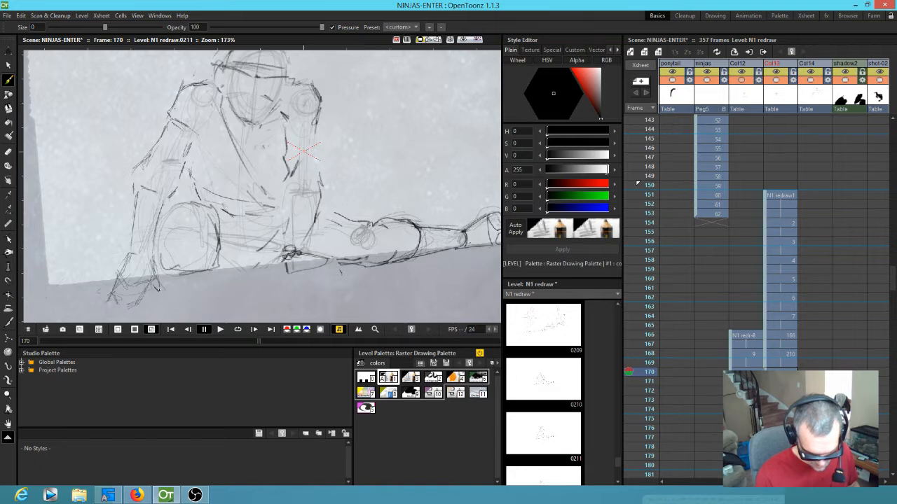
Draw the outline of the left-hand arm's planted hand and its wrist at frame 172.
key("period")
key("period")
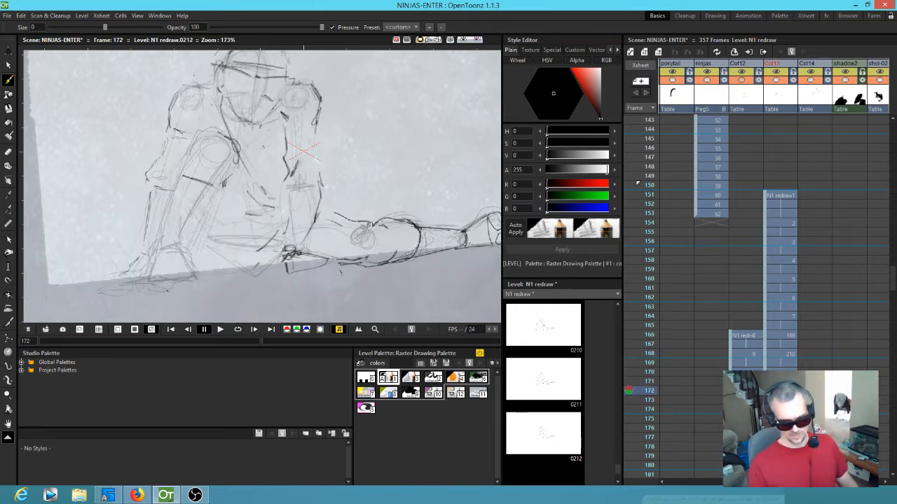
mouse_move(133, 269)
left_mouse_down()
mouse_move(103, 281)
mouse_move(115, 287)
left_mouse_up()
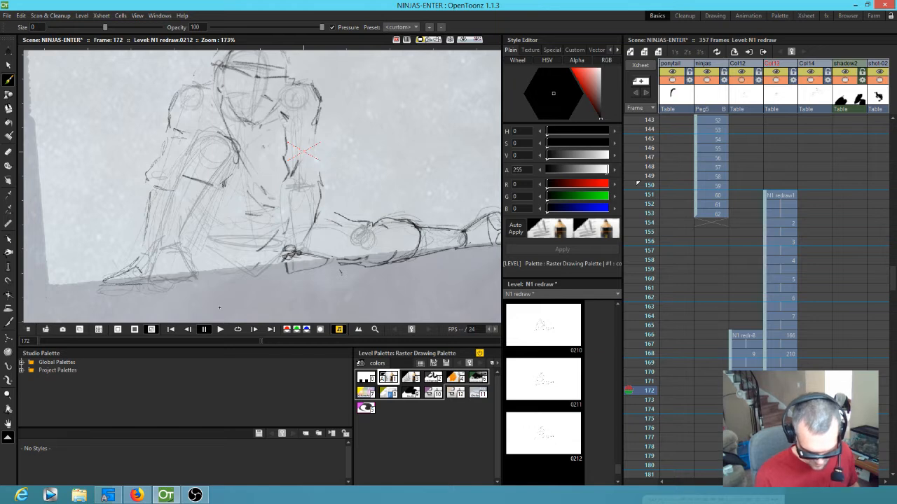
left_click_drag(136, 266, 142, 273)
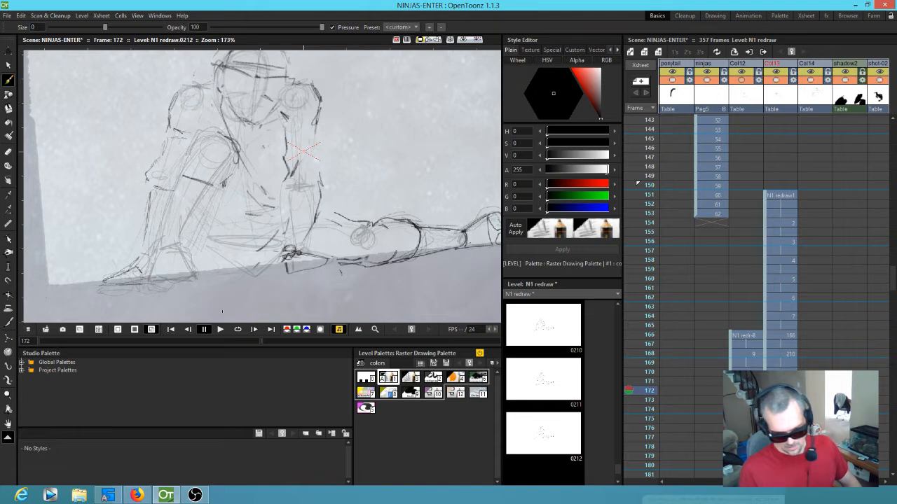
Outline the raised knee and both sides of the shin at frame 172, comparing the drawing with frame 170.
left_click_drag(176, 176, 215, 132)
left_click_drag(176, 179, 161, 242)
left_click_drag(210, 186, 180, 243)
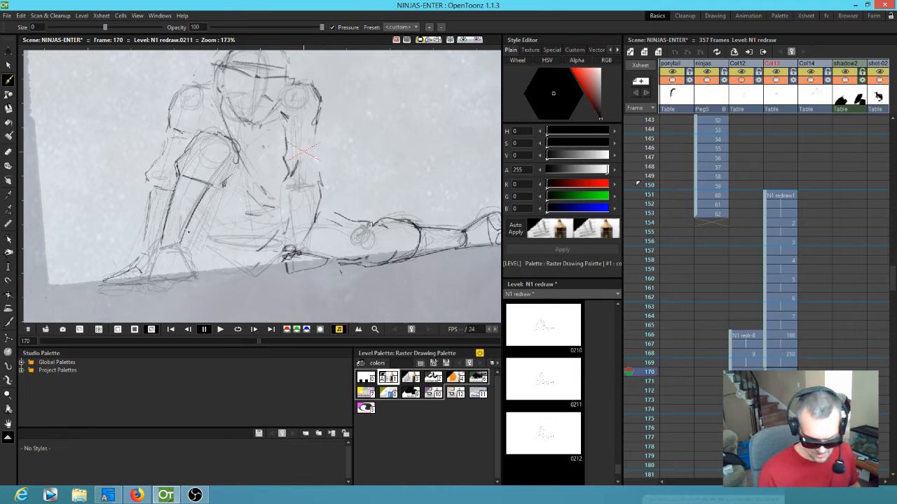
key("comma")
key("comma")
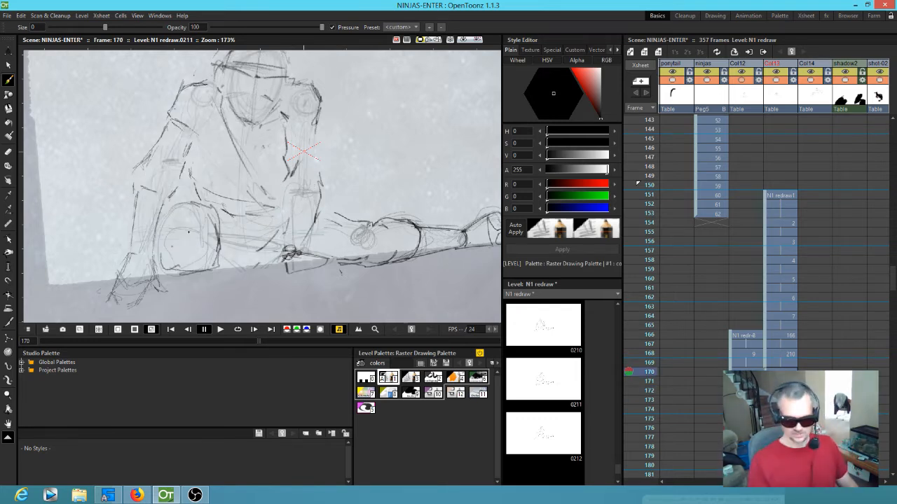
key("period")
key("period")
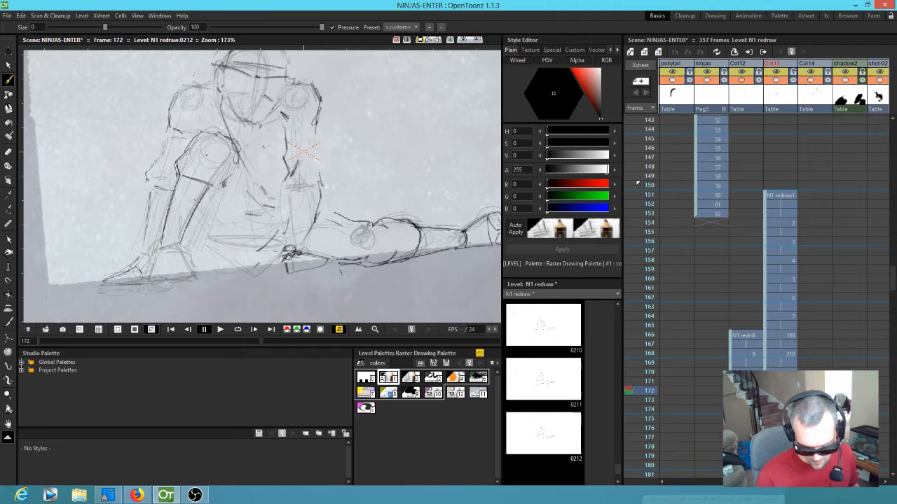
Draw the ankle and foot of the raised leg resting on the ground at frame 172.
left_click_drag(188, 235, 209, 265)
left_click_drag(158, 251, 152, 273)
key("comma")
key("comma")
key("period")
key("period")
mouse_move(181, 270)
left_mouse_down()
mouse_move(156, 273)
mouse_move(193, 264)
left_mouse_up()
key("comma")
key("period")
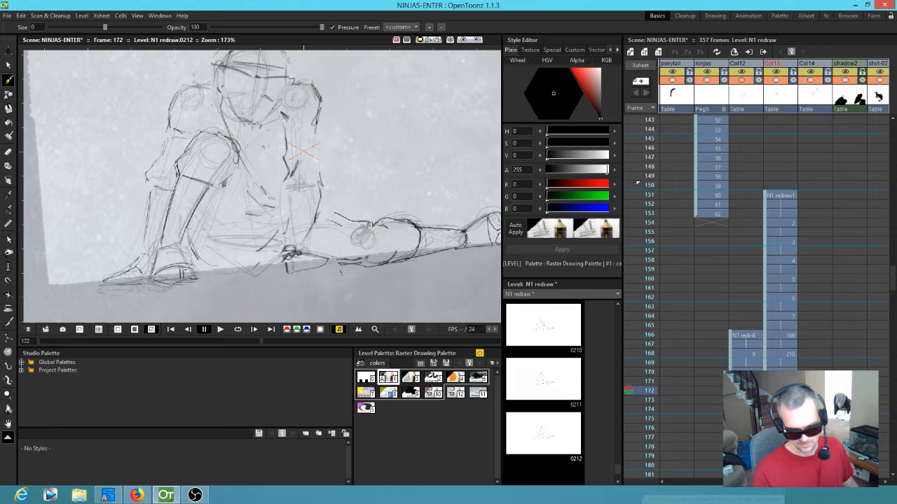
Draw the folds between the raised leg and the torso at frame 172, checking them against frame 170.
key("comma")
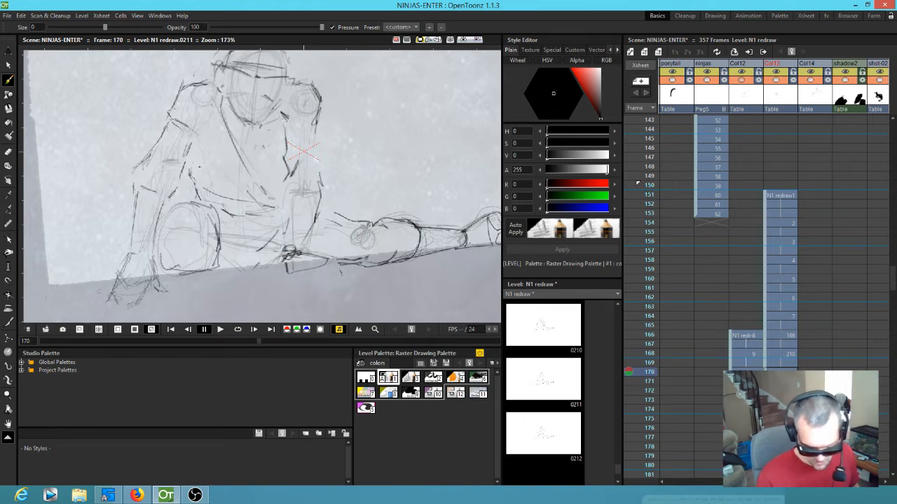
key("period")
mouse_move(205, 193)
left_mouse_down()
mouse_move(225, 180)
mouse_move(237, 213)
mouse_move(225, 246)
left_mouse_up()
left_click_drag(239, 209, 227, 244)
key("comma")
key("period")
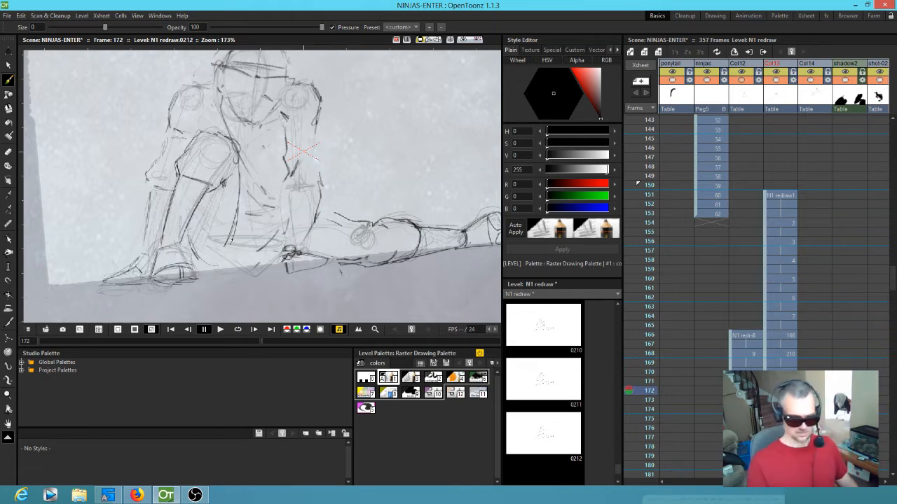
Touch up the line just behind the raised knee at frame 172 and compare it with frame 170.
key("a")
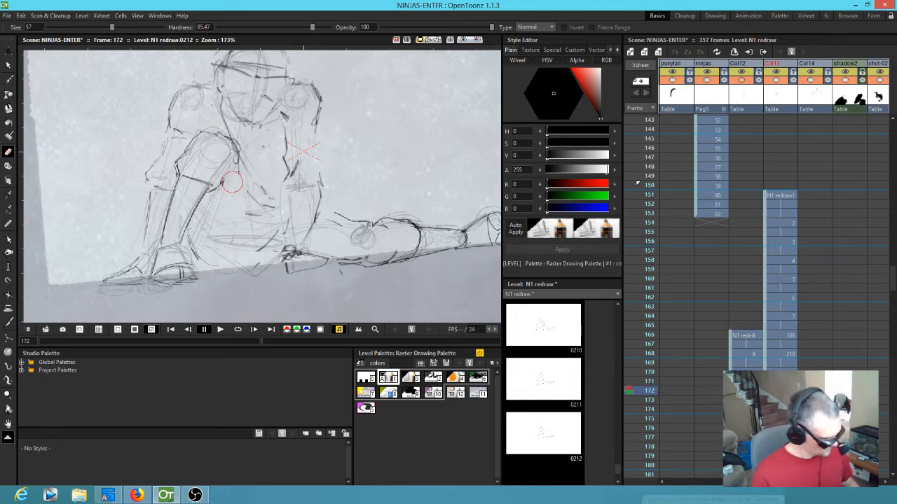
key("b")
left_click_drag(234, 179, 221, 209)
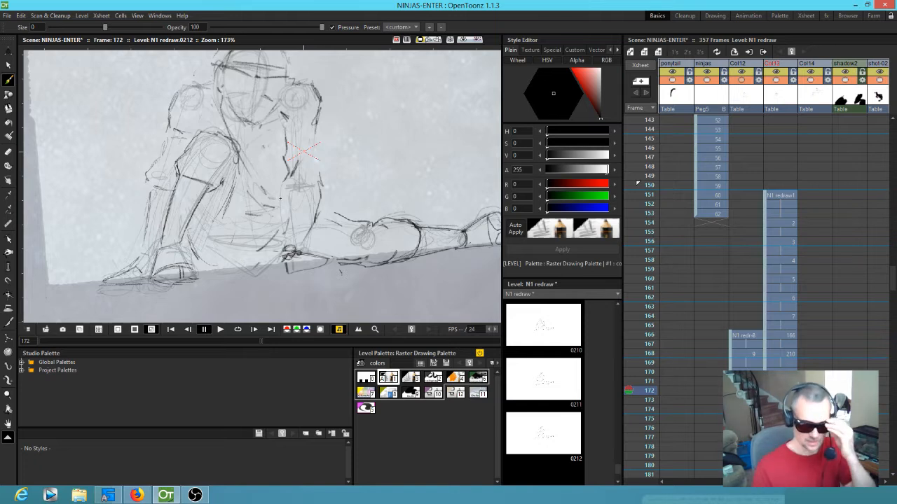
key("comma")
key("period")
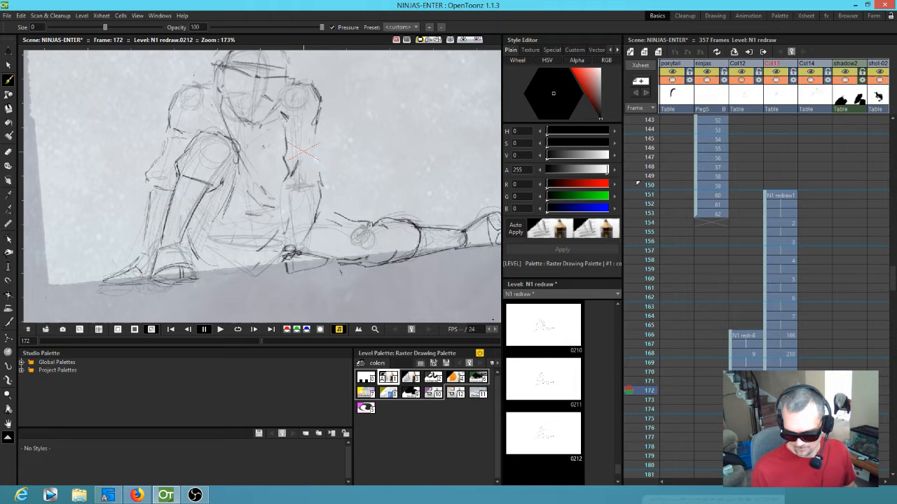
Flip between frames 170 to 174 to compare the ninja drawing at frame 172 with the rough pose at frame 174.
key("period")
key("period")
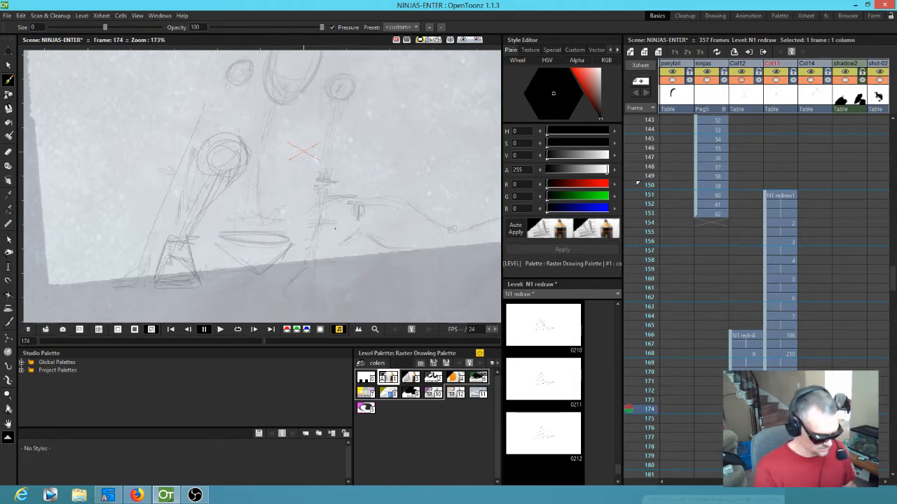
scroll(332, 241, "down", 3)
scroll(351, 223, "up", 2)
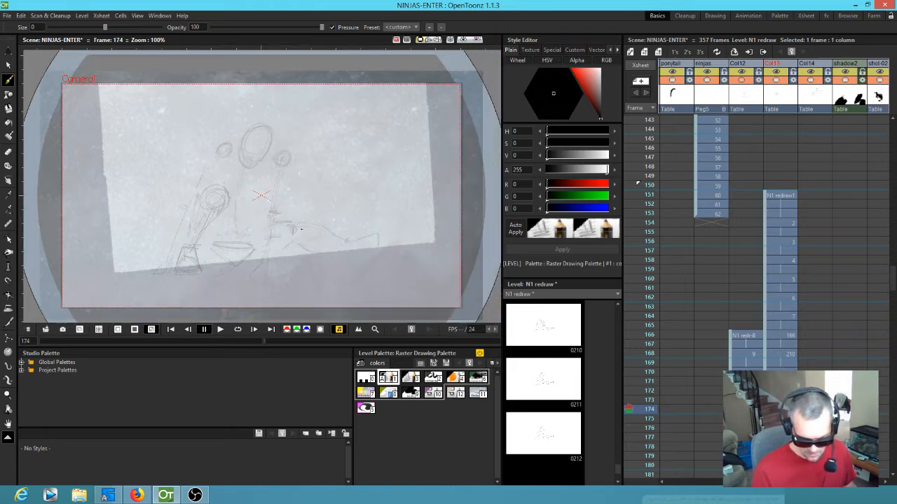
key("comma")
key("comma")
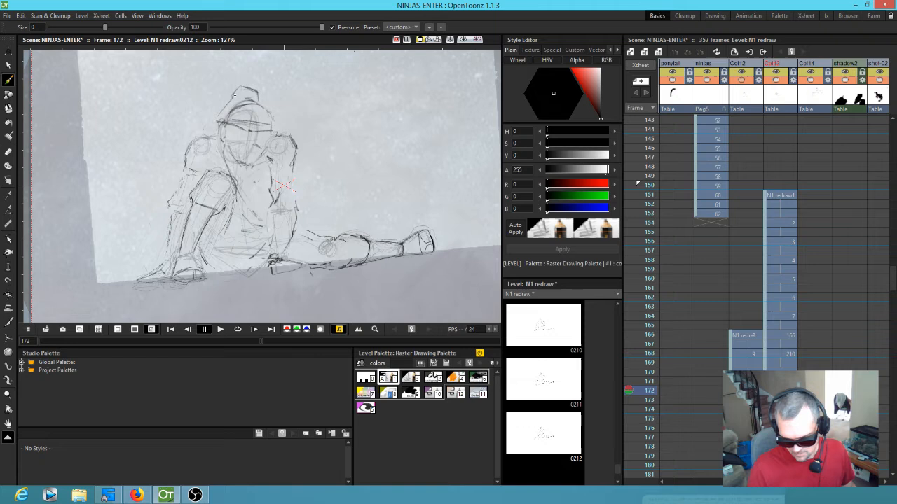
key("Up")
key("Up")
key("Down")
key("Down")
key("Down")
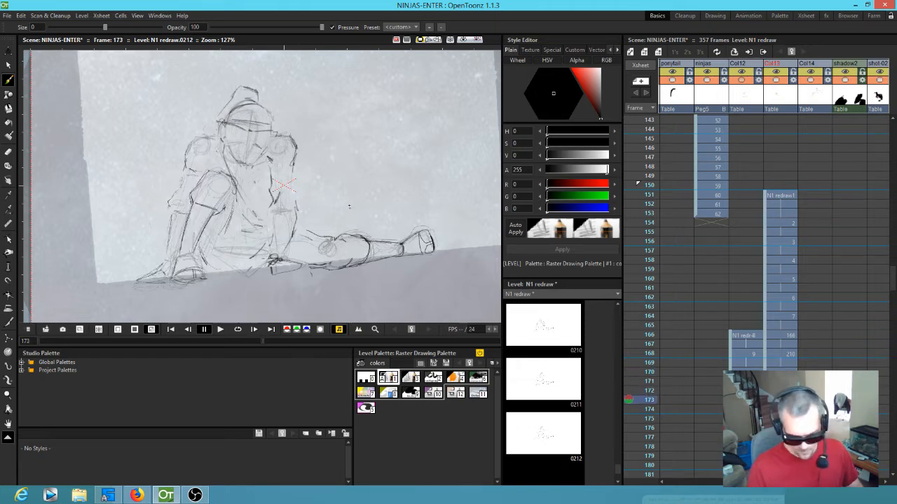
key("Down")
key("Up")
key("Down")
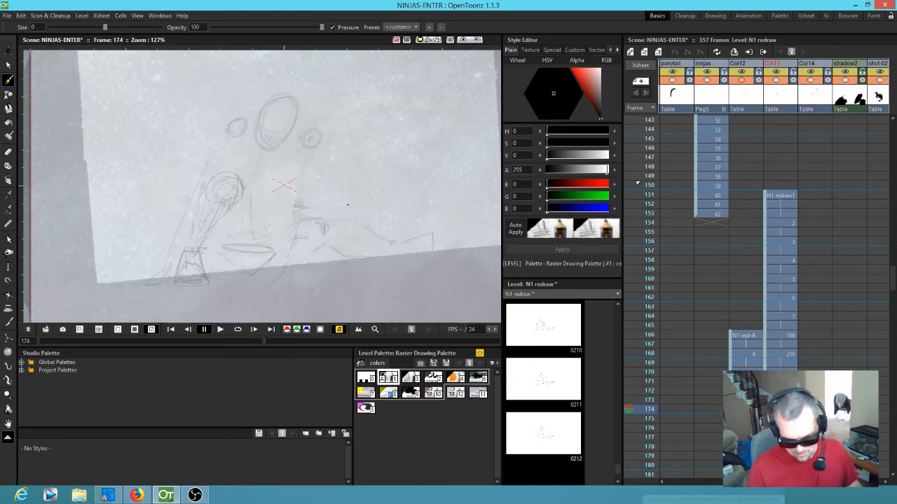
key("Up")
key("Down")
key("Up")
key("Down")
key("Up")
key("Down")
key("Up")
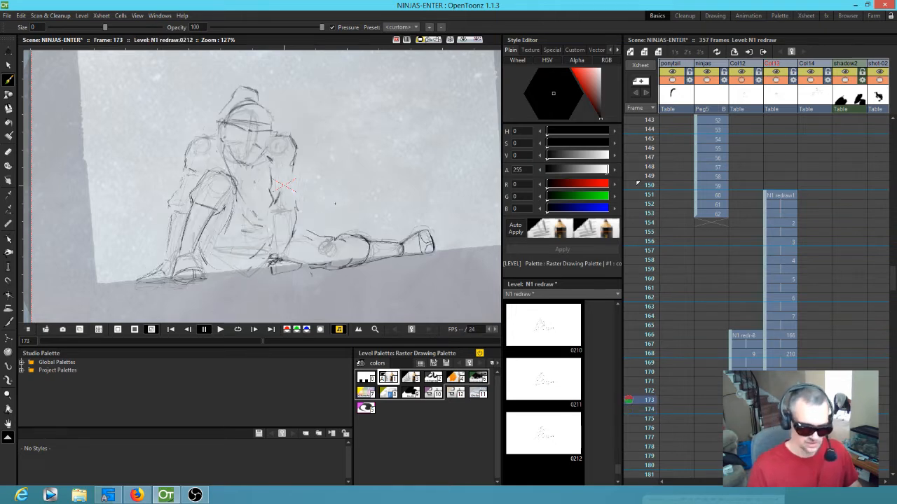
key("Down")
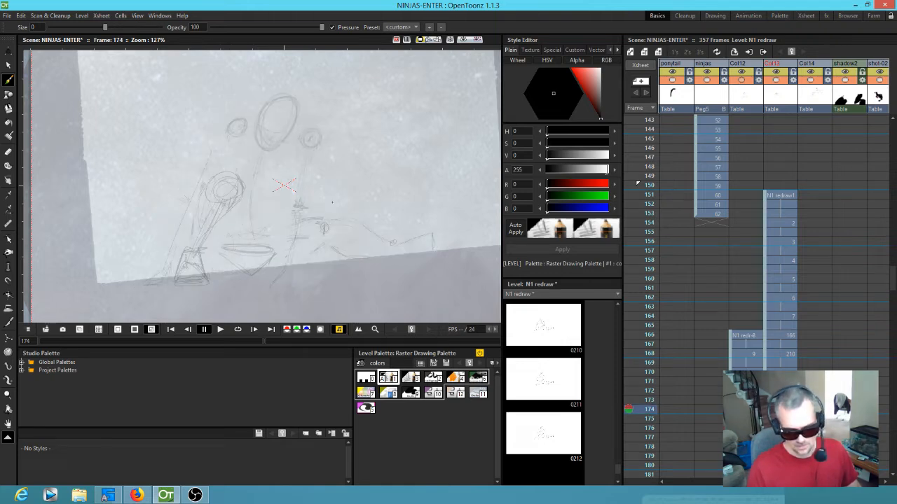
key("Up")
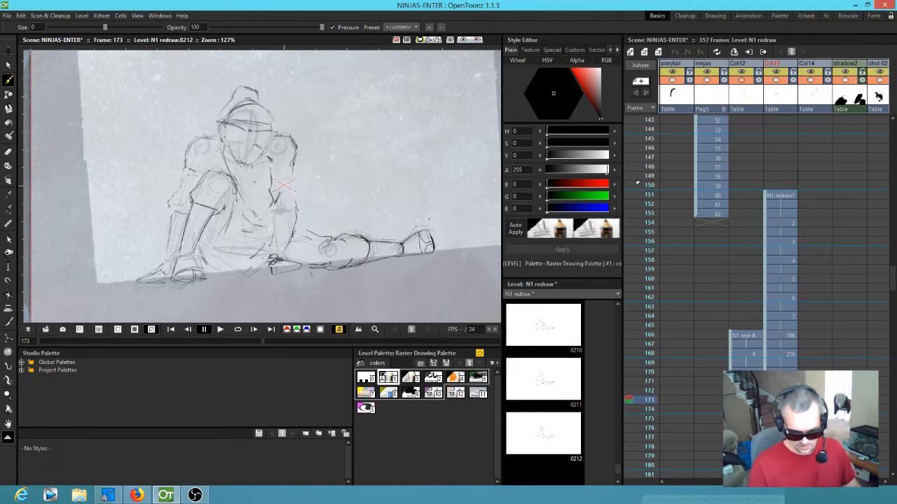
Copy the head and both feet from the drawing at frame 173 into a new N1 redraw drawing at frame 174.
key("s")
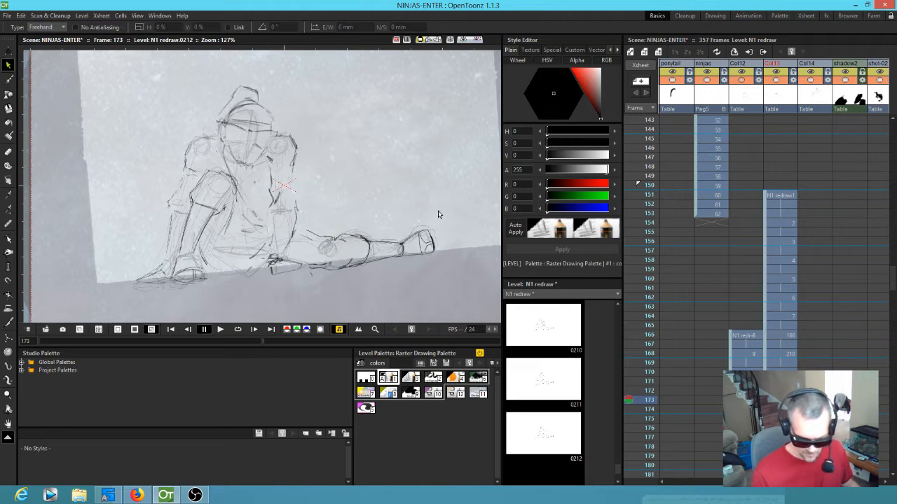
mouse_move(437, 212)
left_mouse_down()
mouse_move(394, 265)
mouse_move(420, 207)
left_mouse_up()
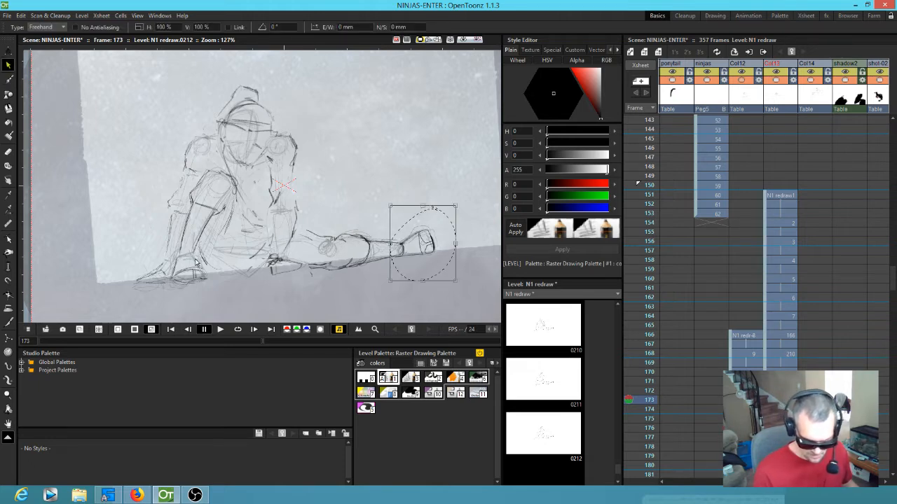
mouse_move(207, 258)
left_mouse_down()
mouse_move(167, 262)
mouse_move(180, 263)
left_mouse_up()
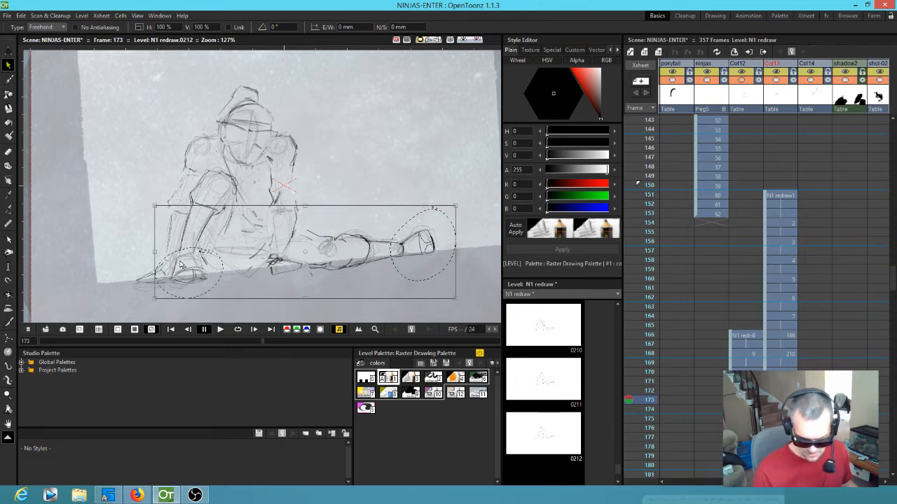
mouse_move(281, 91)
left_mouse_down()
mouse_move(255, 72)
mouse_move(222, 178)
mouse_move(249, 70)
left_mouse_up()
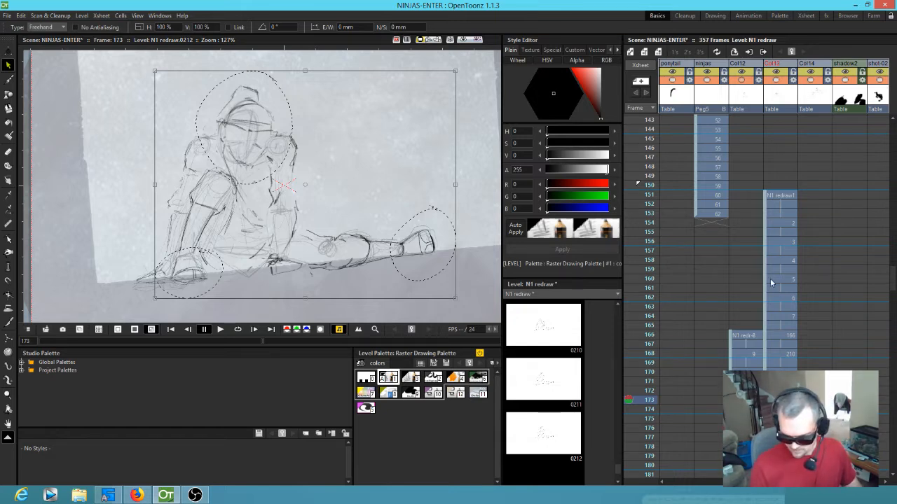
left_click(781, 409)
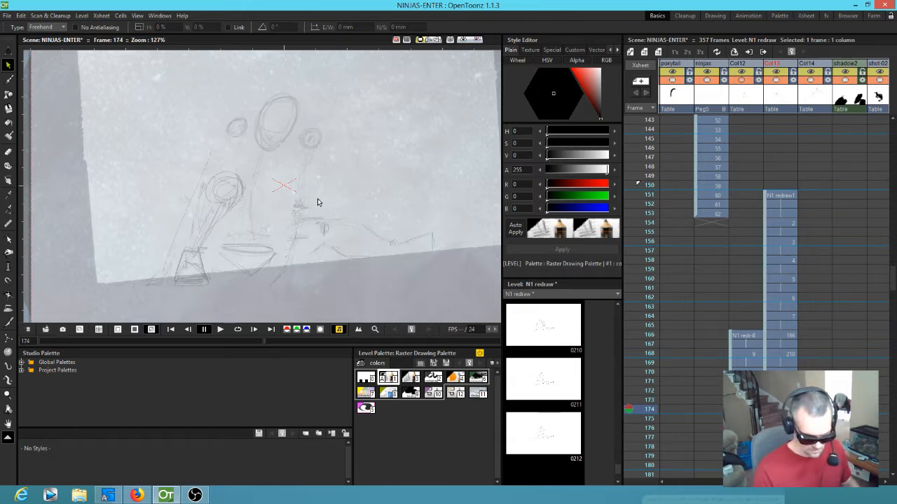
key("b")
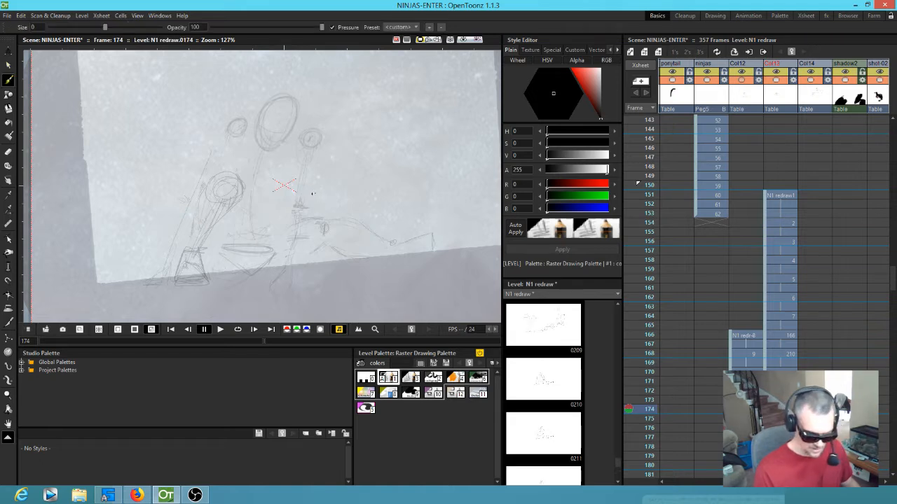
key("s")
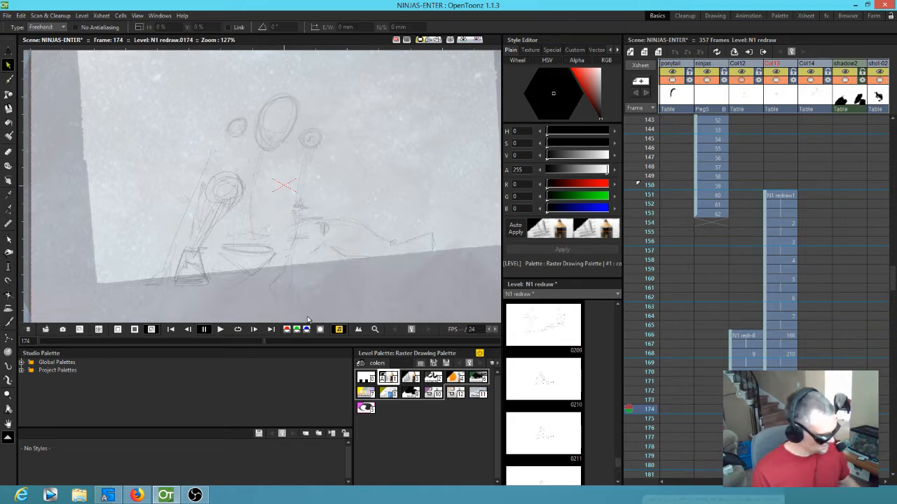
key("ctrl+v")
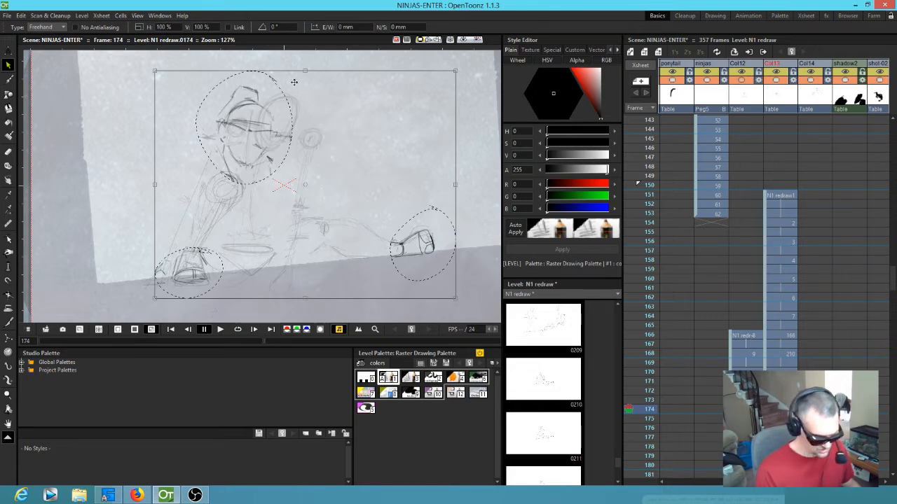
Rotate the pasted head about -6.7° and move it onto the rough head guide at frame 174.
left_click(116, 134)
mouse_move(275, 59)
left_mouse_down()
mouse_move(196, 183)
mouse_move(291, 82)
mouse_move(287, 61)
left_mouse_up()
left_click_drag(269, 156, 304, 149)
left_click_drag(357, 195, 348, 204)
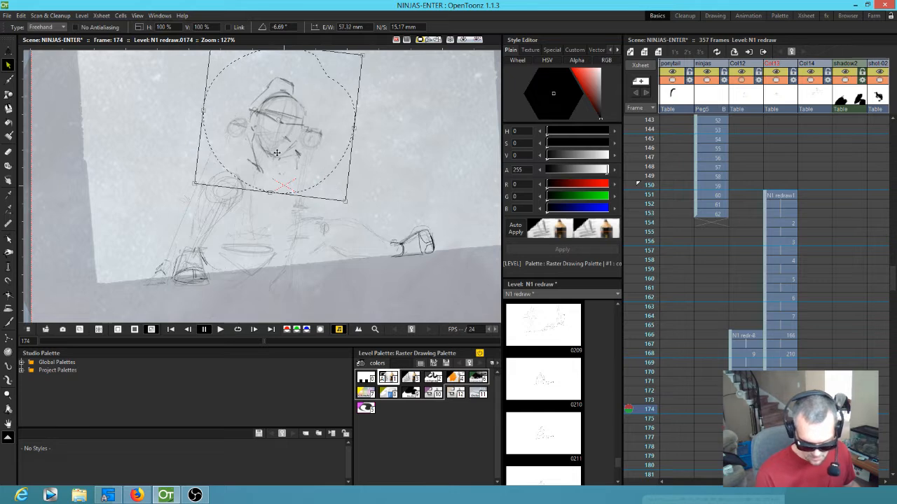
Erase the stray neck line below the pasted head at frame 174 and compare the drawing with frame 172.
key("e")
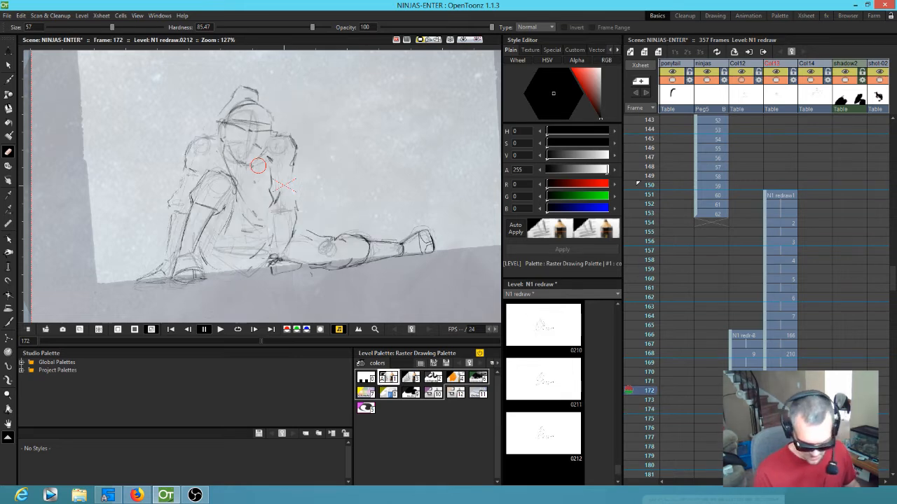
key(".")
key(".")
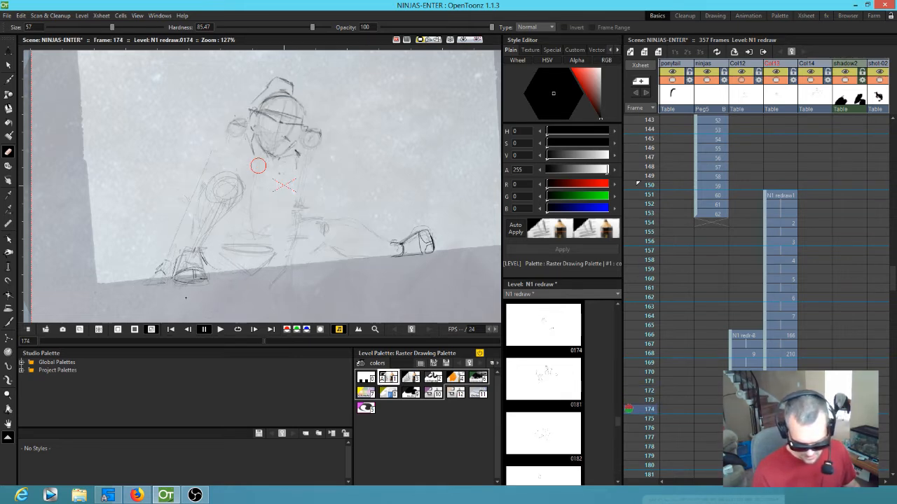
key(".")
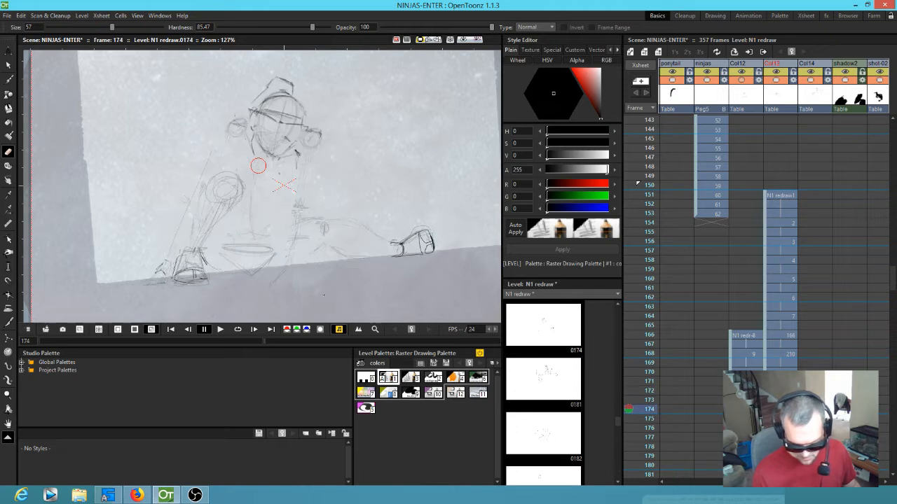
key(".")
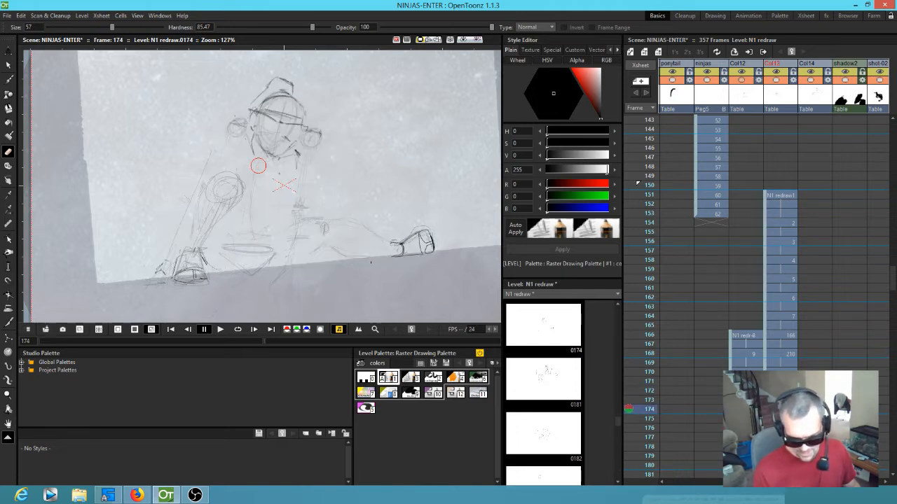
key(".")
key(".")
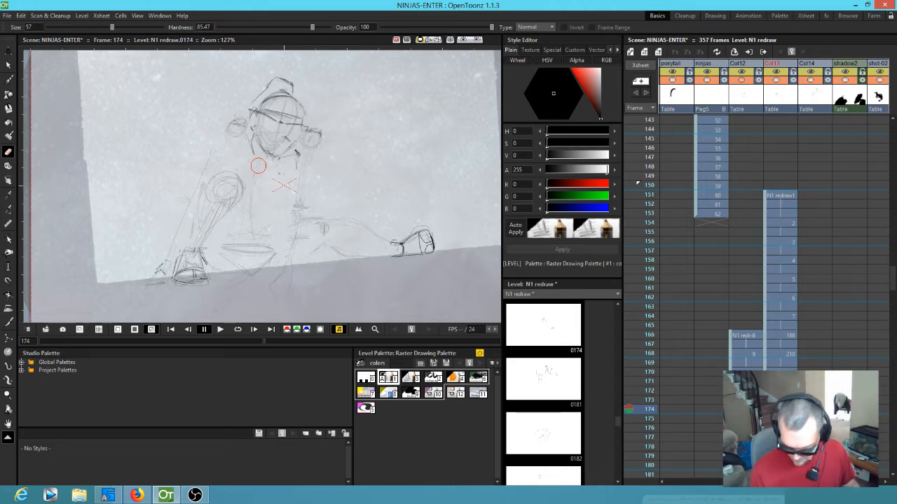
scroll(759, 294, "down", 2)
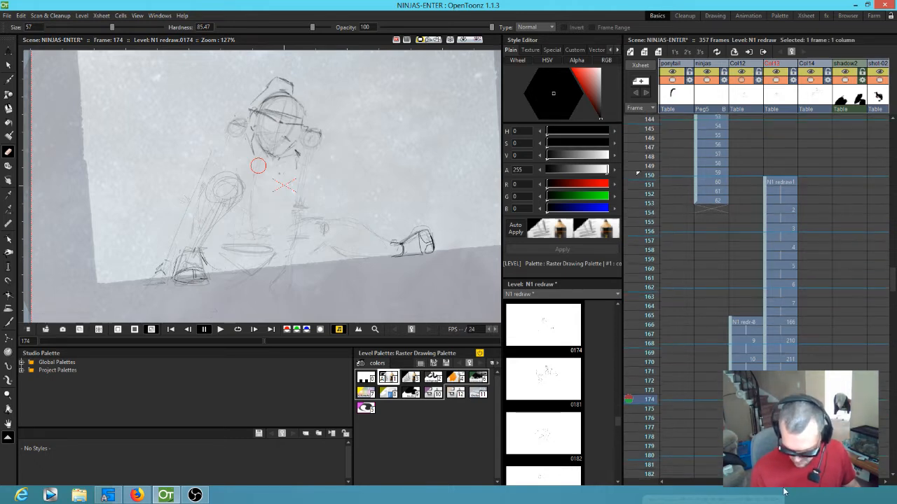
Create blank N1 redraw drawings at frames 176, 178 and 180.
key(".")
key(".")
key("b")
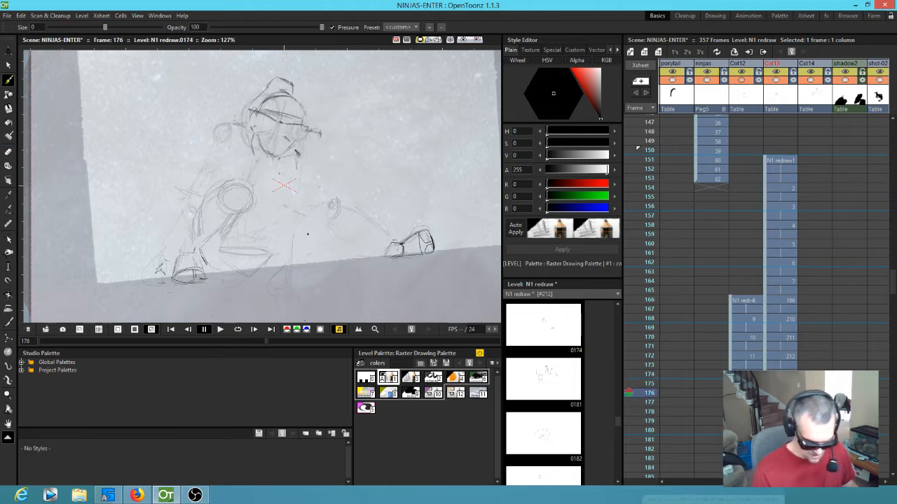
key(".")
key(".")
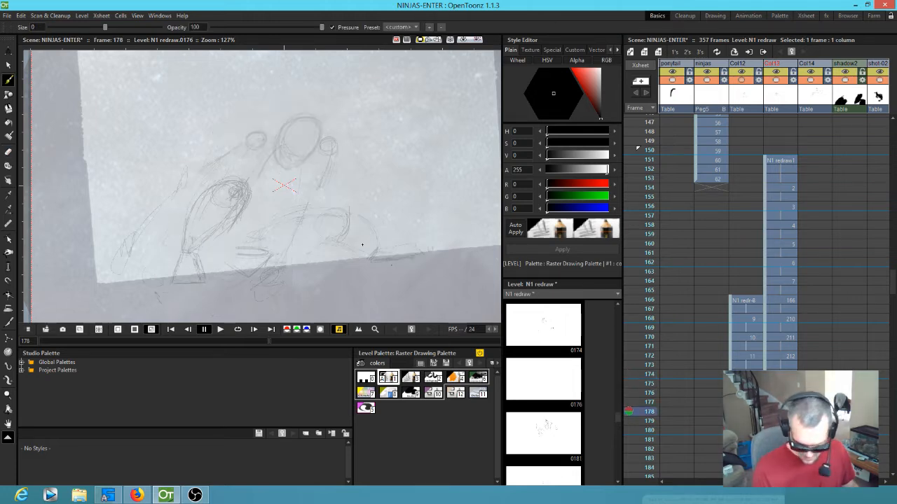
left_click(361, 244)
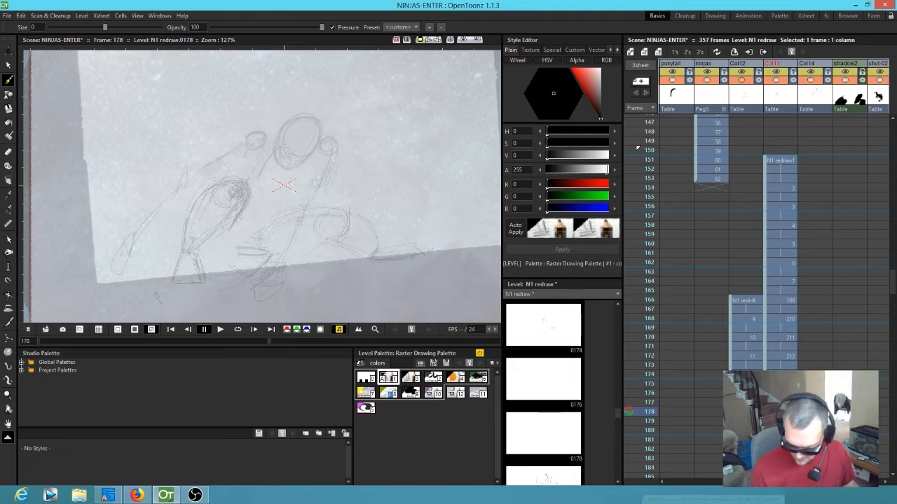
key(".")
key(".")
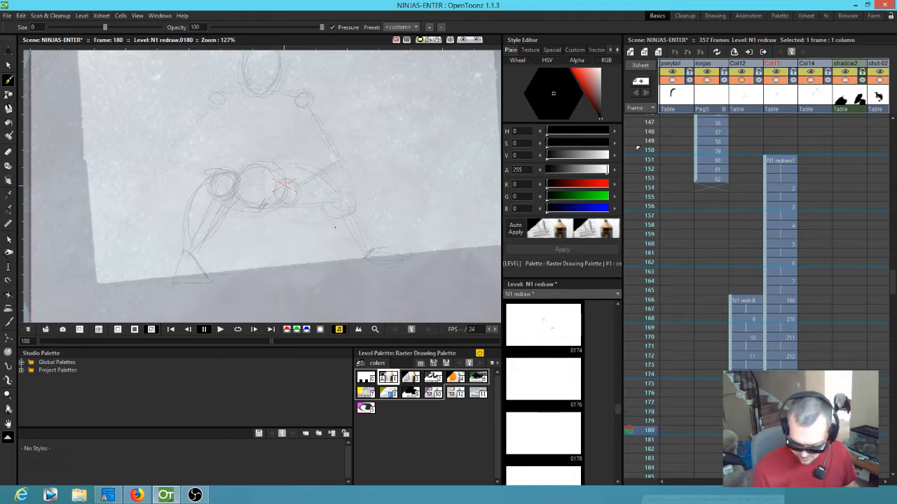
Select the head at frame 174 with a freehand selection and compare its position with the rough pose at frame 176.
left_click(781, 356)
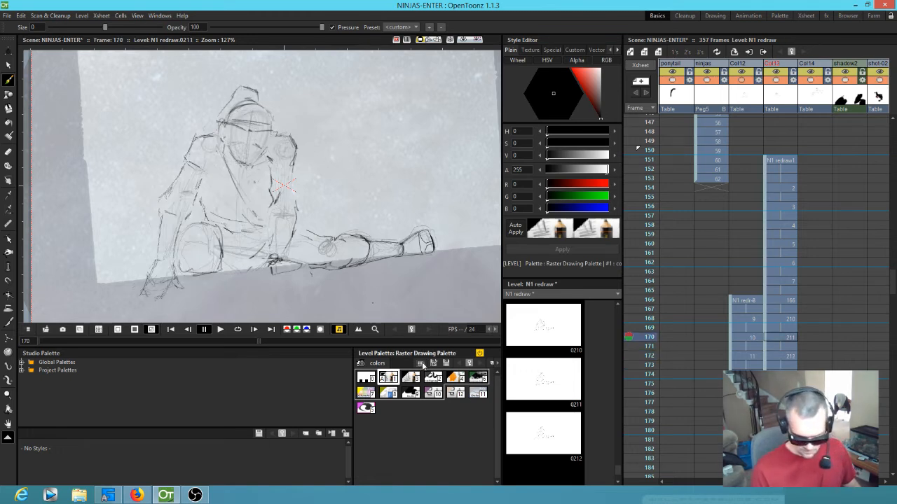
key(".")
key(".")
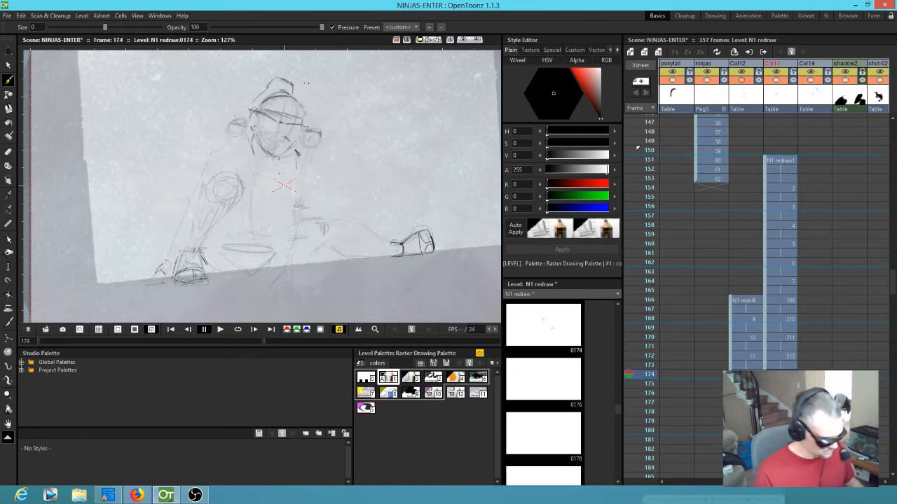
key("s")
mouse_move(306, 70)
left_mouse_down()
mouse_move(363, 125)
mouse_move(302, 68)
left_mouse_up()
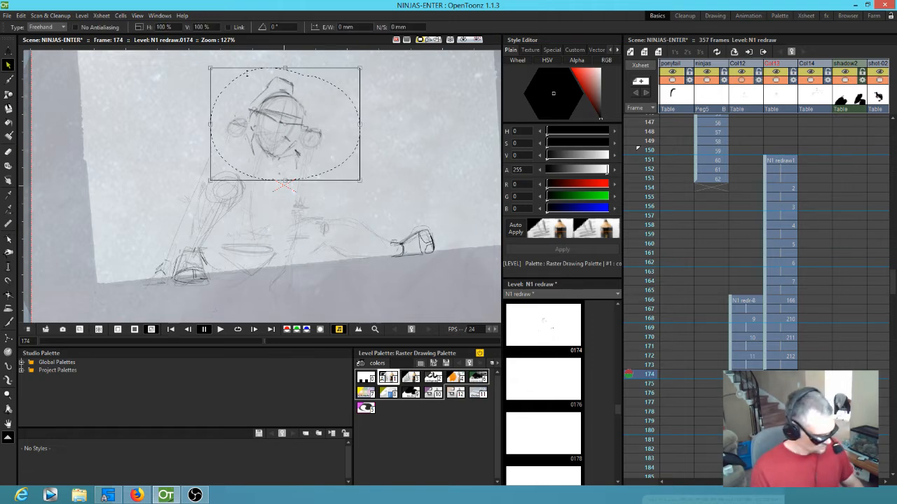
key("period")
key("period")
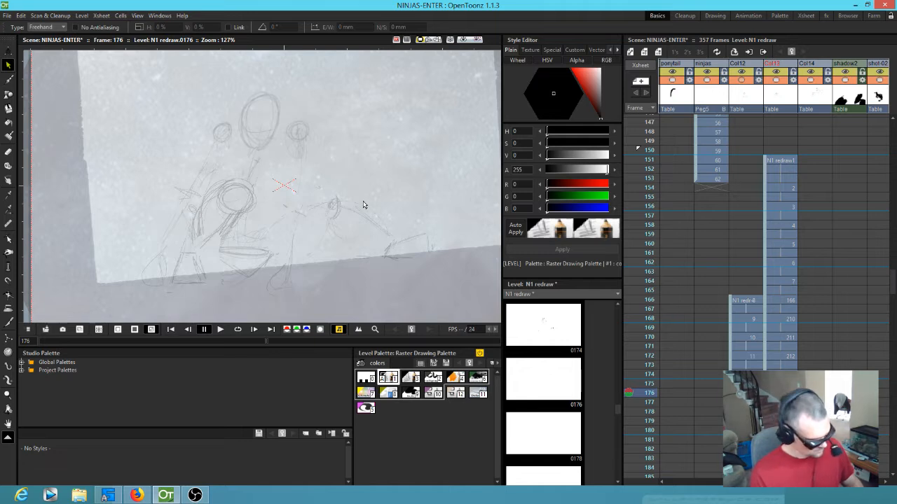
key("comma")
key("comma")
key("period")
key("period")
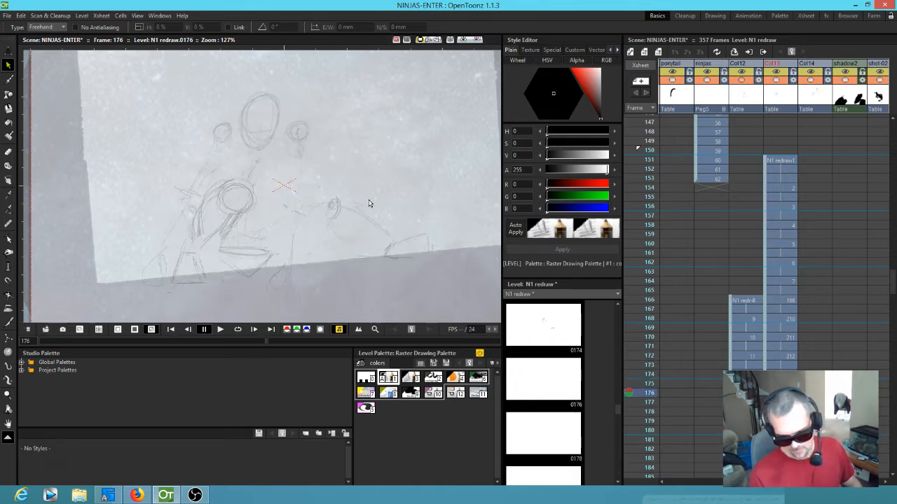
Save the NINJAS-ENTER scene and the N1 redraw level, and return to the freehand selection at frame 176.
key("k")
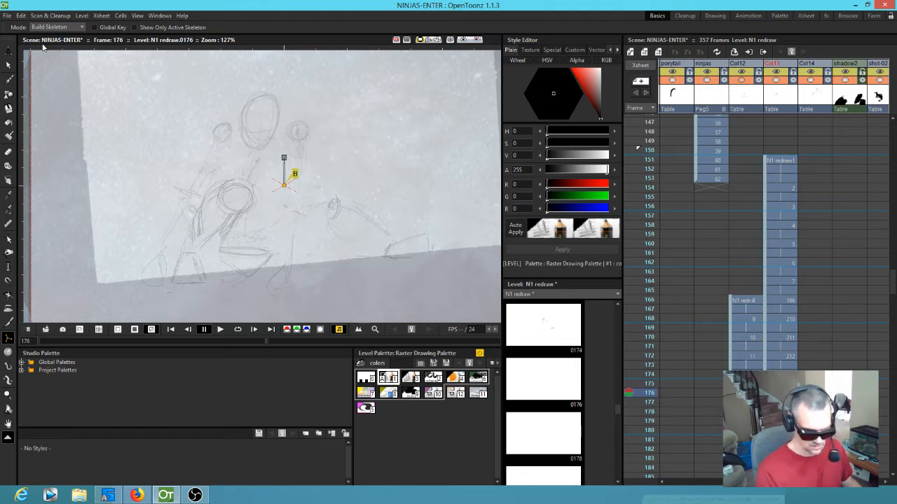
left_click(7, 15)
left_click(16, 45)
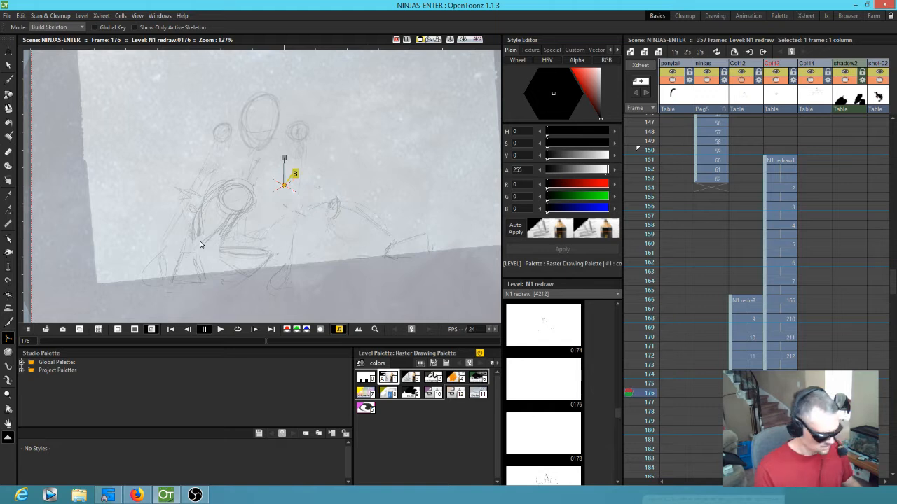
key("s")
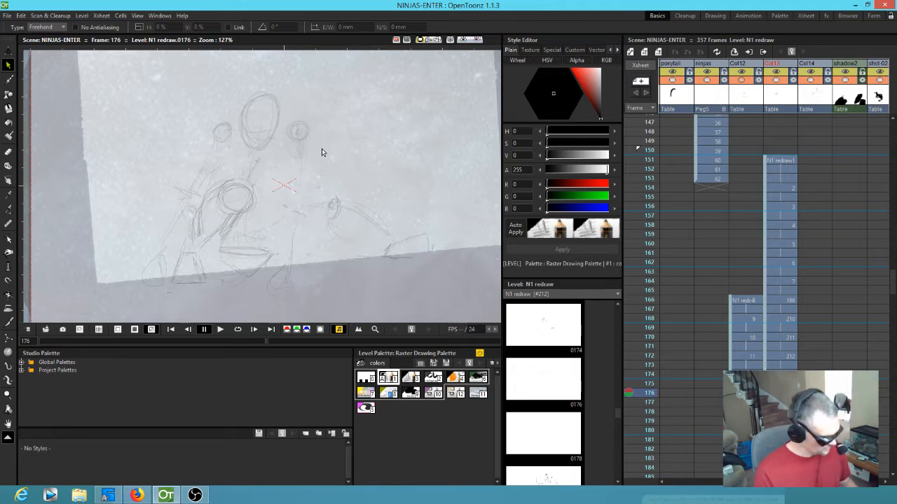
Paste the copied head into frame 176, rotate it about 10° and move it onto the rough head.
key("ctrl+v")
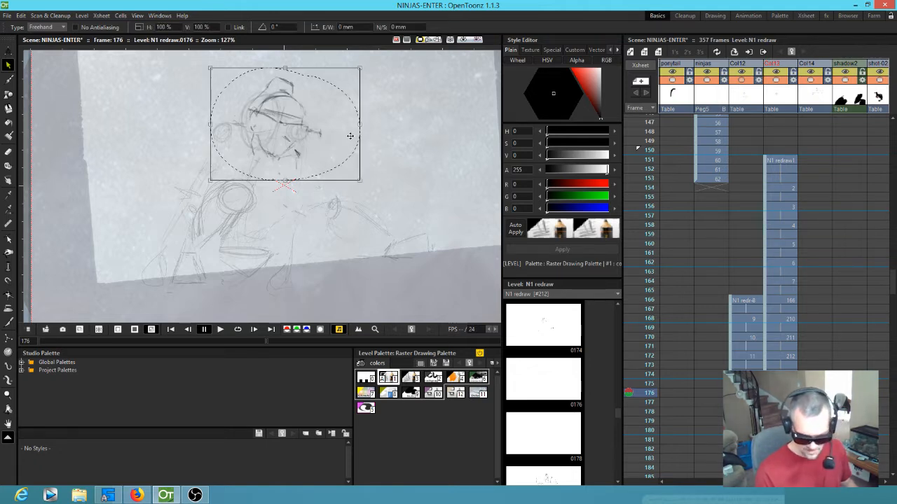
mouse_move(362, 182)
left_mouse_down()
mouse_move(364, 176)
mouse_move(371, 188)
left_mouse_up()
left_click_drag(295, 144, 279, 134)
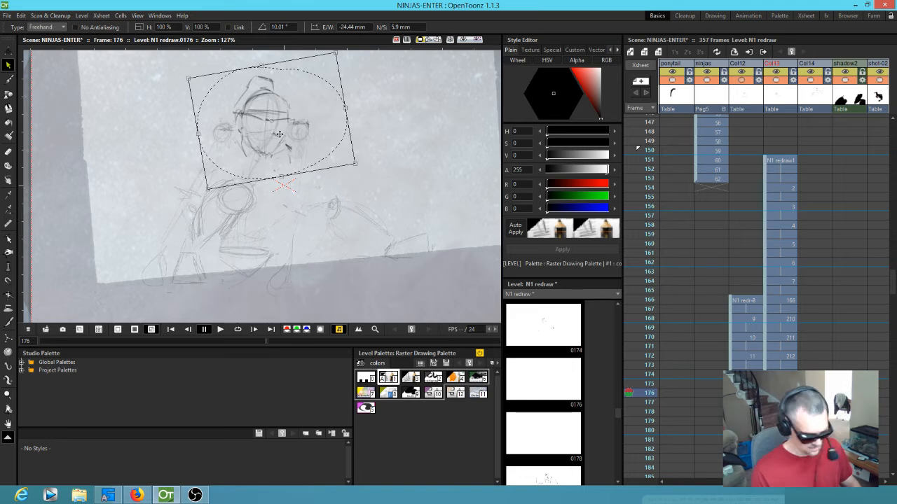
Paste the head into frame 178, fit it over the rough head circle and release the selection.
key("period")
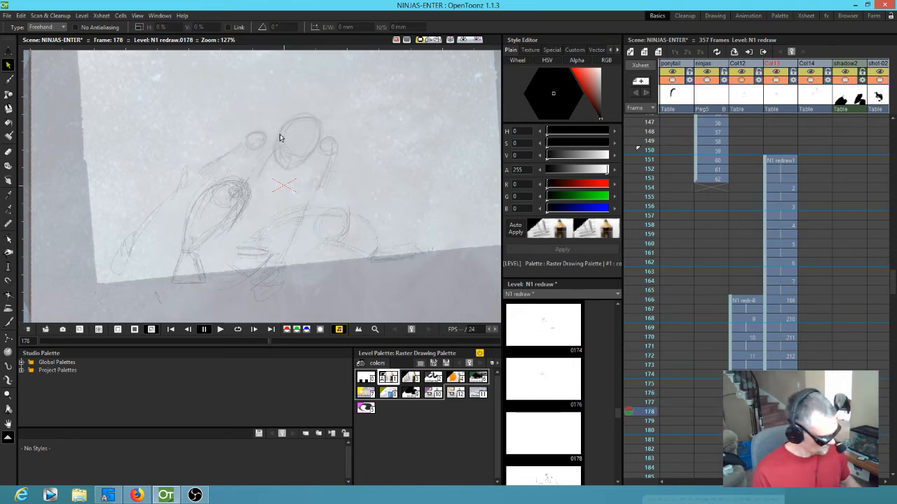
key("ctrl+v")
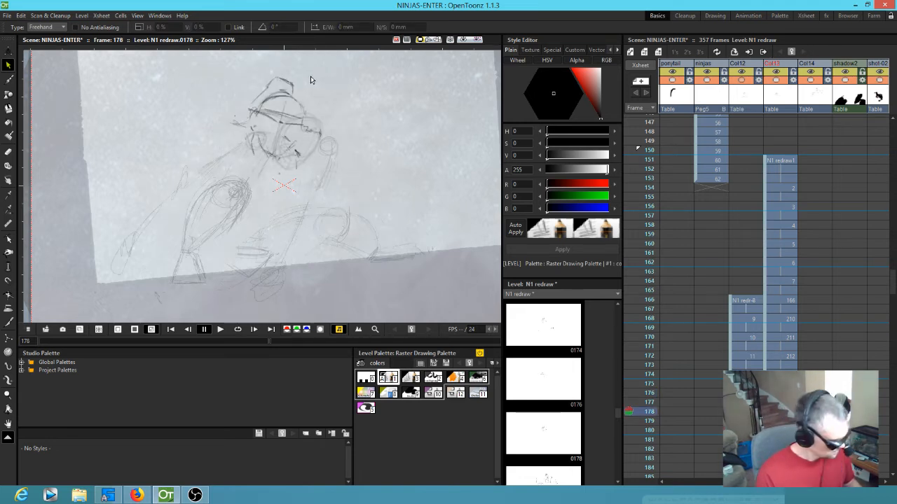
mouse_move(314, 77)
left_mouse_down()
mouse_move(340, 161)
mouse_move(317, 69)
left_mouse_up()
left_click_drag(289, 145, 308, 158)
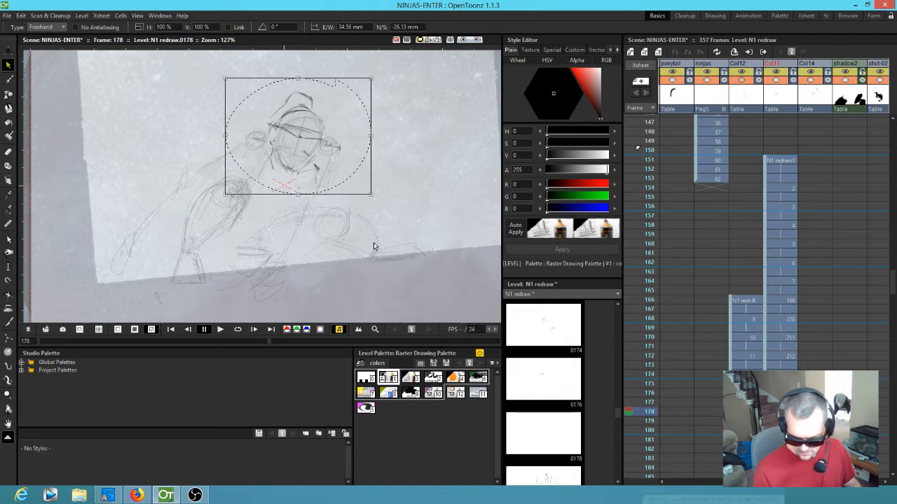
left_click(411, 269)
Compare frames 178 and 180, then paste the head into frame 180, move it onto the rough head and rotate it about 15°.
key("Down")
key("Down")
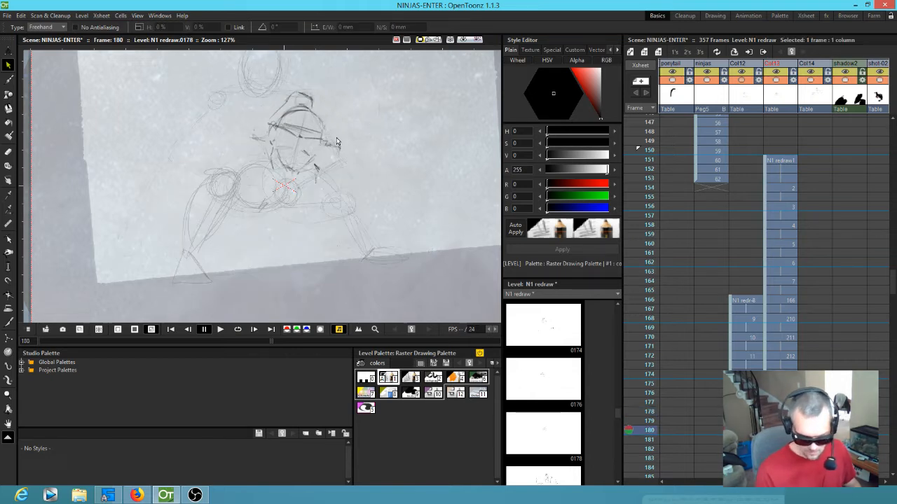
left_click_drag(363, 212, 366, 267)
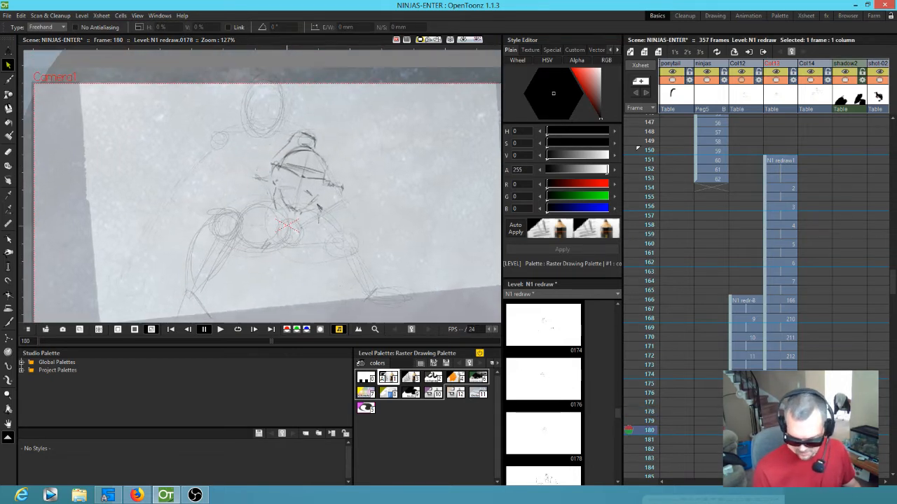
key("Up")
key("Up")
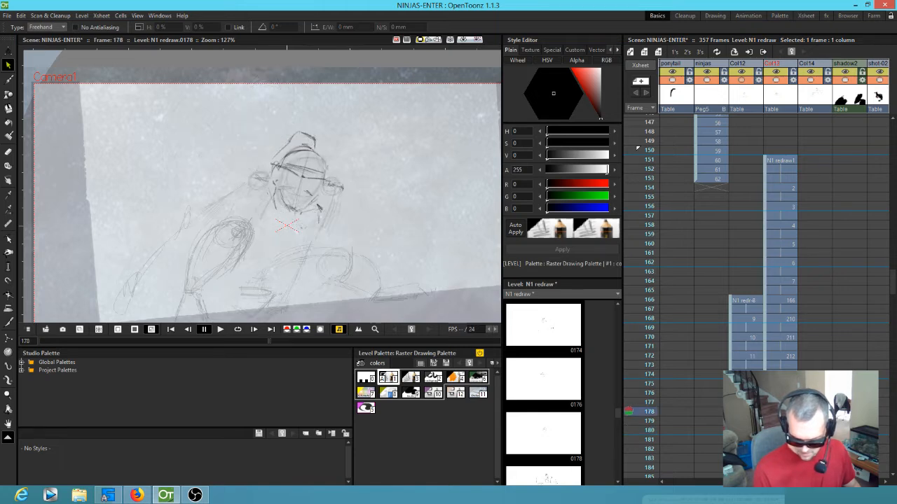
key("Down")
key("Down")
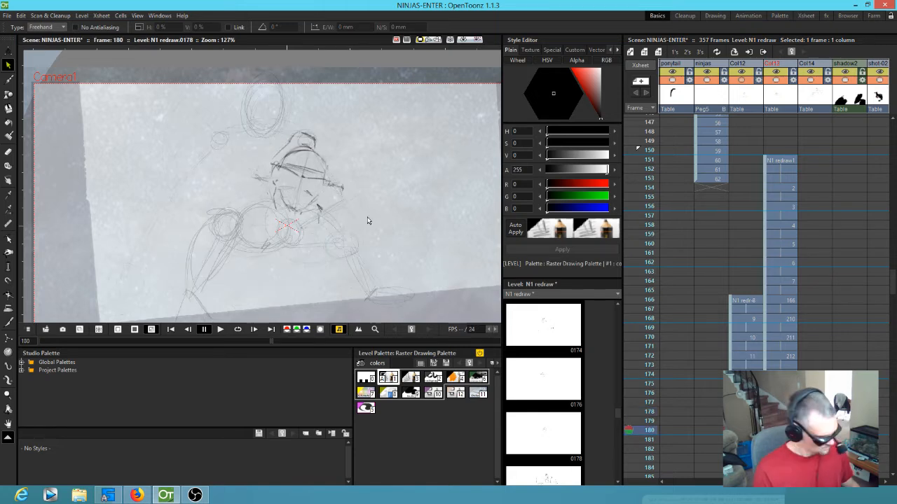
key("b")
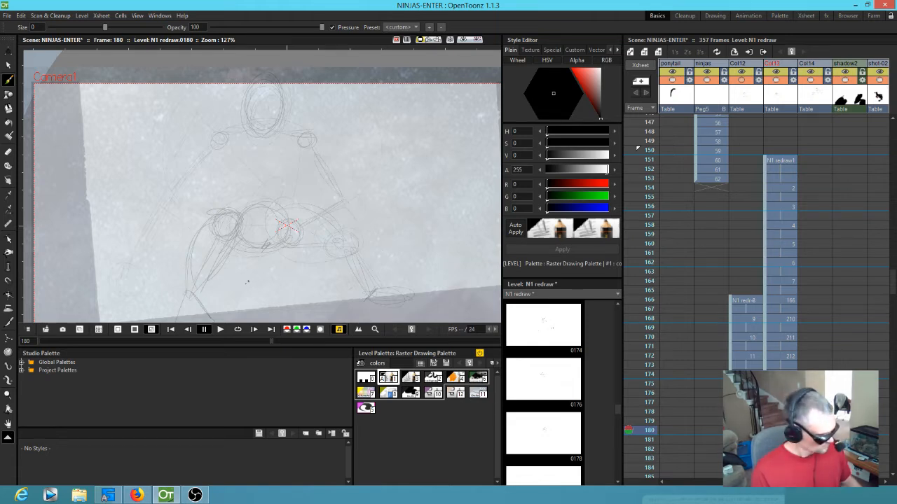
key("s")
left_click_drag(366, 215, 371, 186)
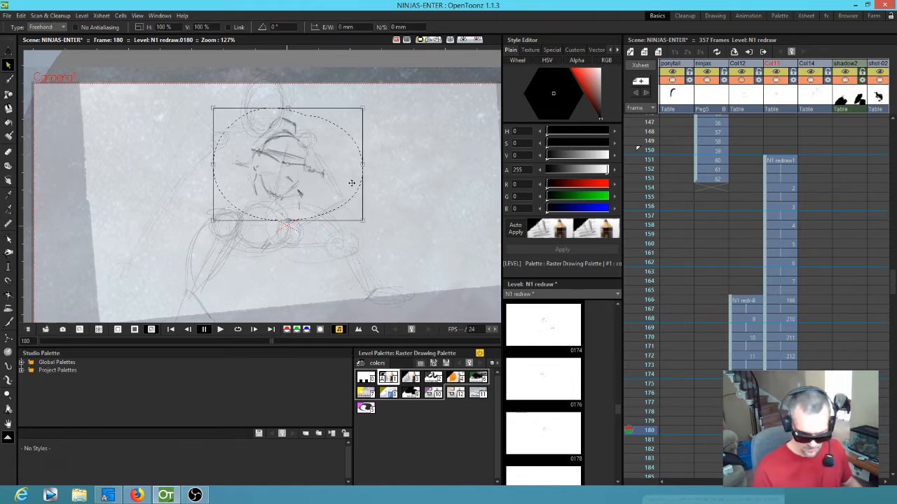
left_click_drag(302, 178, 287, 125)
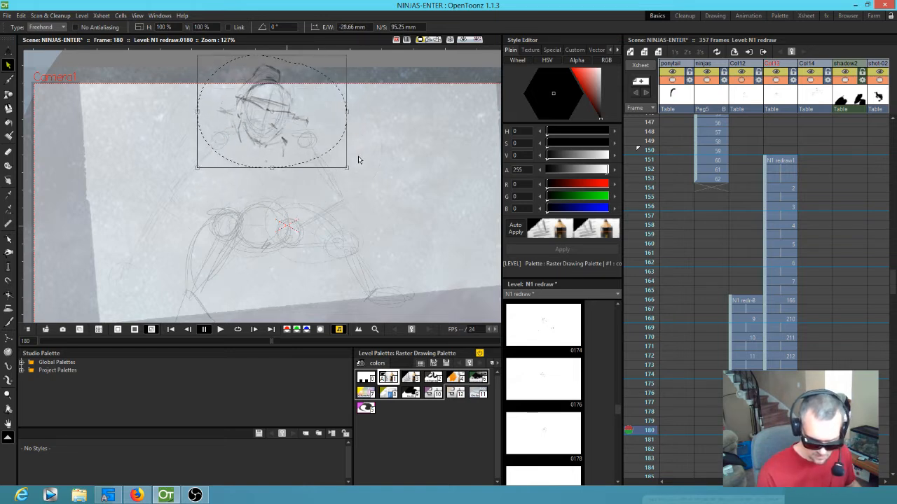
mouse_move(349, 171)
left_mouse_down()
mouse_move(323, 141)
mouse_move(293, 137)
left_mouse_up()
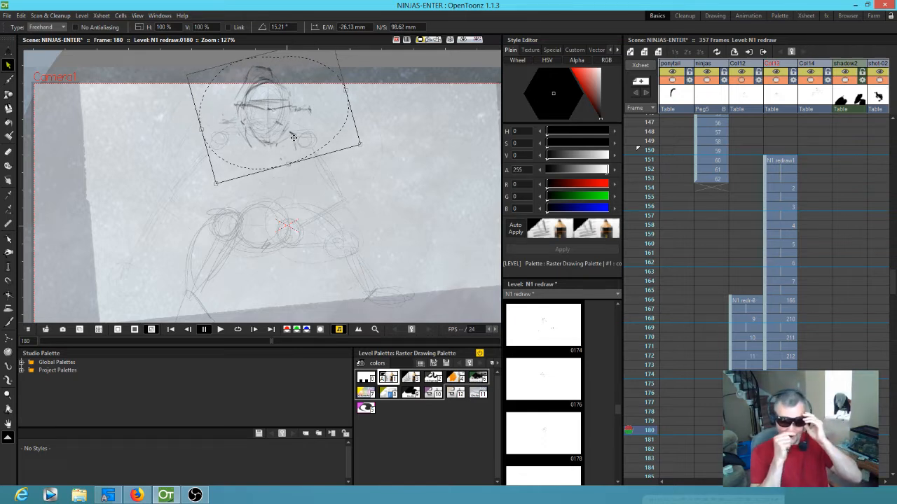
Review the ninja's redraw poses from frame 166 through frame 174.
mouse_move(652, 158)
left_mouse_down()
mouse_move(639, 407)
mouse_move(641, 353)
mouse_move(629, 431)
mouse_move(627, 300)
left_mouse_up()
left_click(786, 300)
left_click(787, 321)
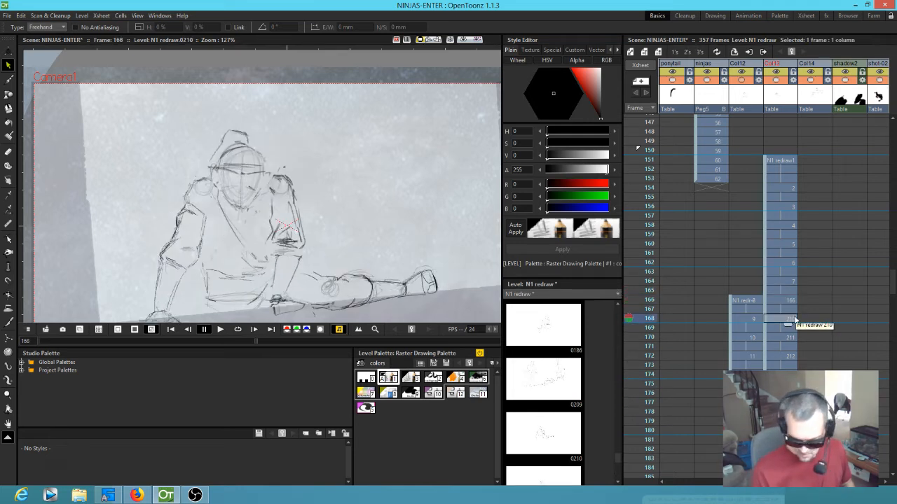
key("period")
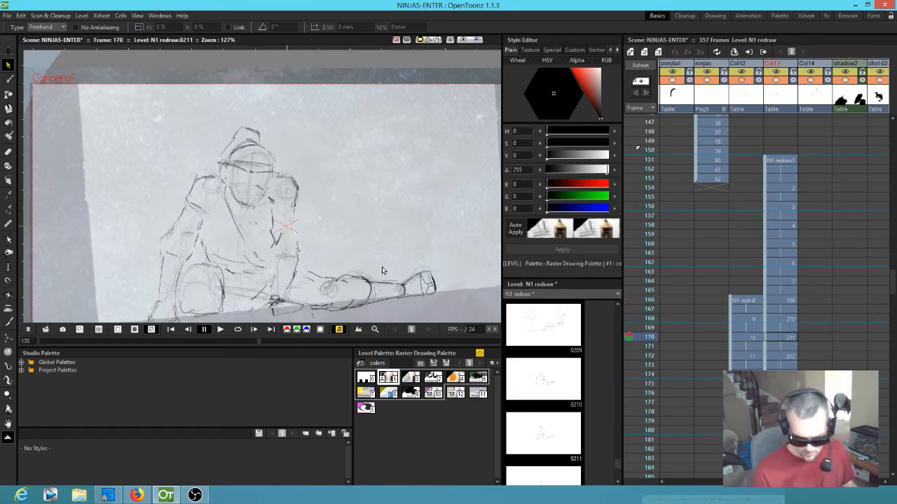
left_click_drag(383, 270, 380, 223)
key("period")
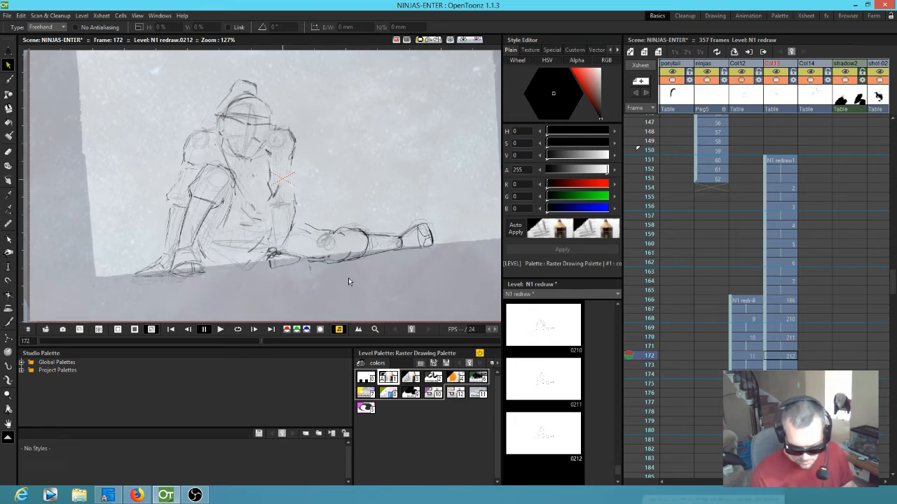
key("period")
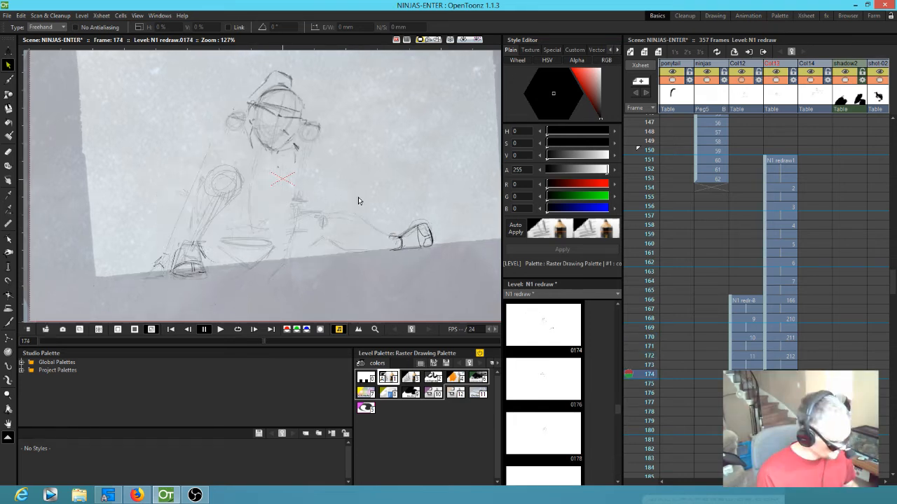
Brush in the elbow cuff of the arm beside the stretched leg at frame 174, comparing with frame 172.
key("b")
left_click_drag(312, 209, 324, 210)
key("comma")
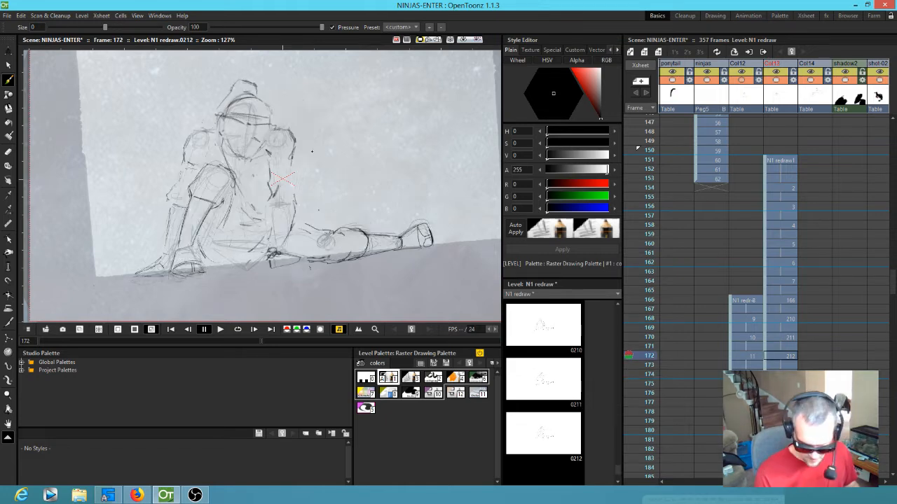
key("period")
left_click_drag(290, 199, 306, 201)
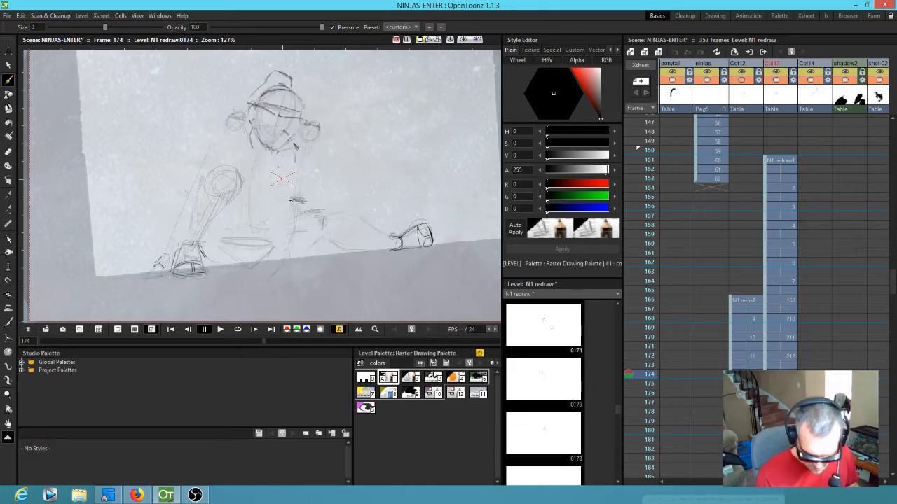
key("comma")
key("period")
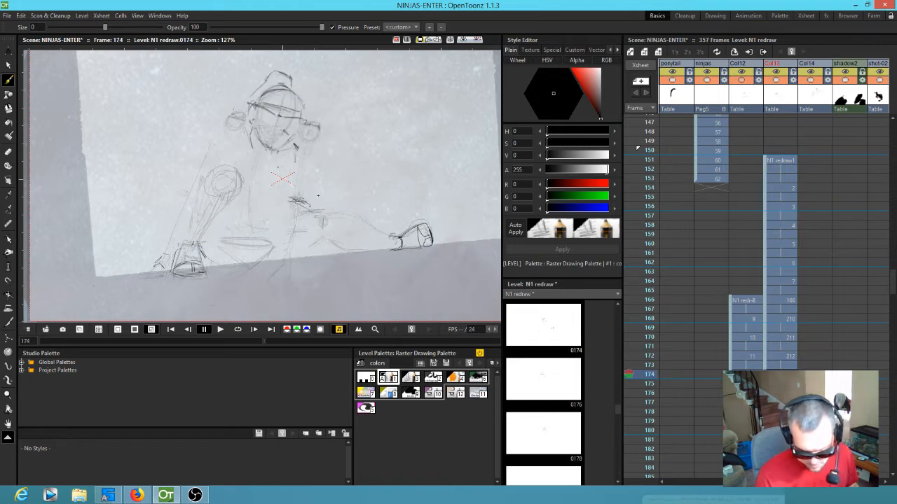
Draw the matching elbow cuff at frame 176 and compare its position with frame 174.
key("period")
left_click_drag(281, 207, 303, 208)
key("comma")
key("period")
key("comma")
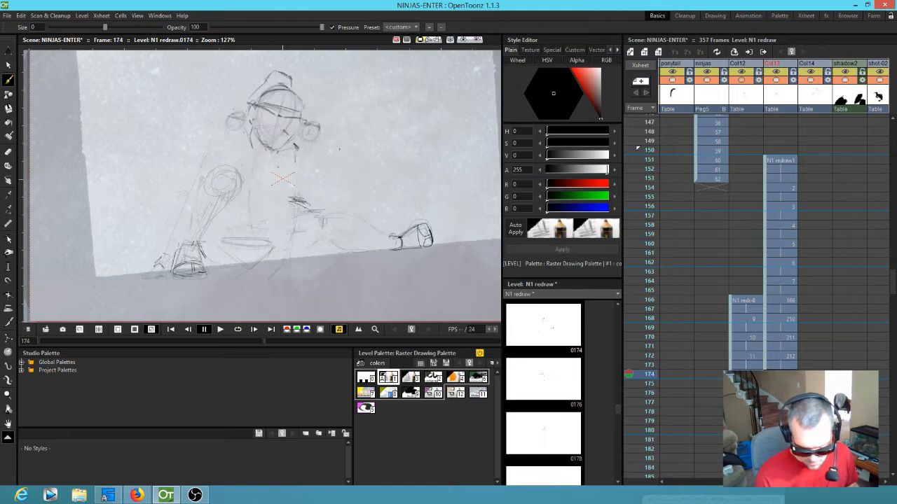
Draw the shoulder and the outer arm line down to the elbow cuff at frame 174, using frame 172 as reference.
key("comma")
key("comma")
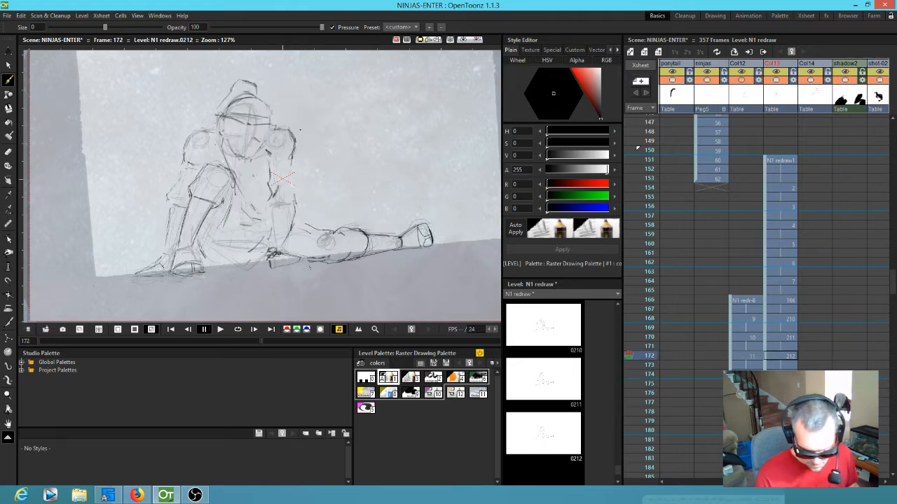
key("period")
left_click_drag(319, 126, 318, 166)
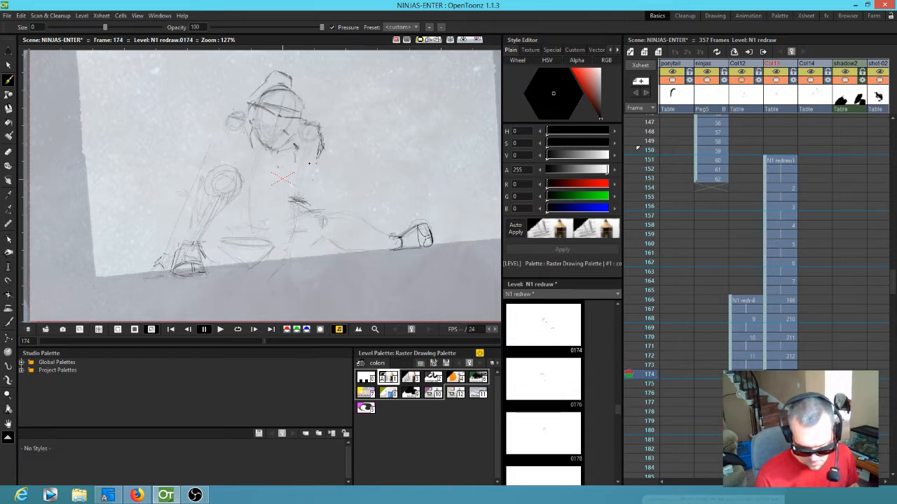
left_click_drag(314, 193, 310, 207)
key("comma")
key("period")
key("comma")
key("period")
Draw the inner line of the same arm at frame 174 and check it against frame 172.
left_click_drag(304, 174, 292, 186)
key("comma")
key("period")
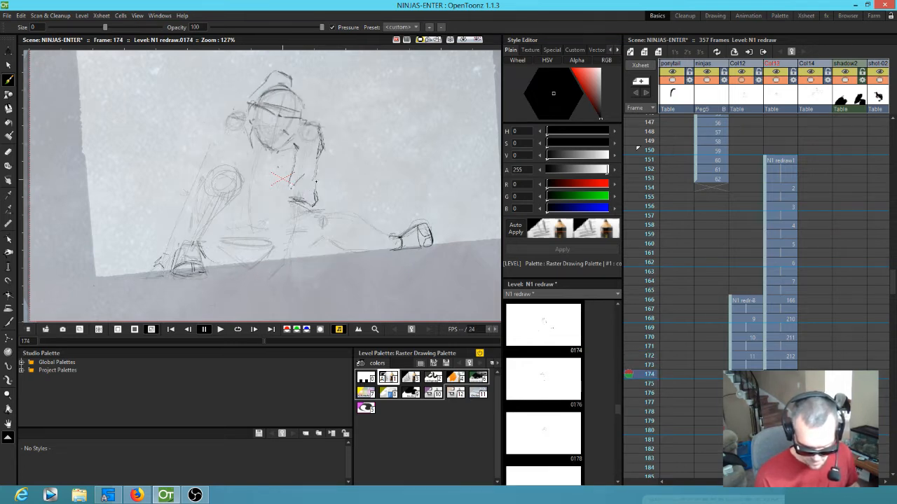
Draw the shoulder and the inner and outer arm lines down to the elbow cuff at frame 176, comparing with frame 174.
key("period")
left_click_drag(289, 148, 283, 184)
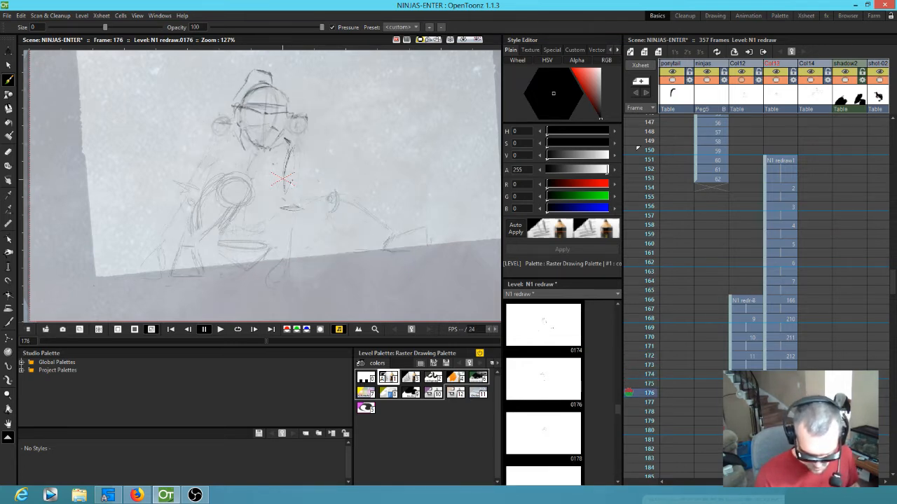
key("comma")
key("period")
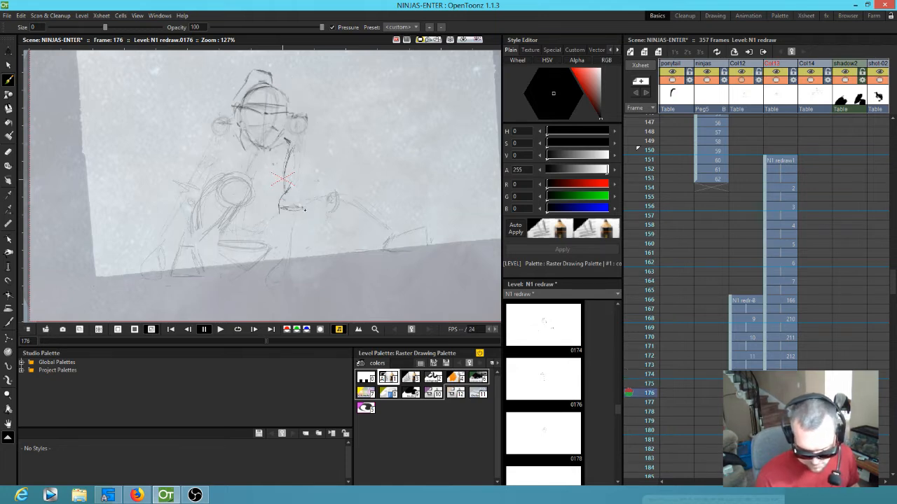
key("comma")
key("period")
left_click_drag(308, 119, 315, 201)
key("comma")
key("period")
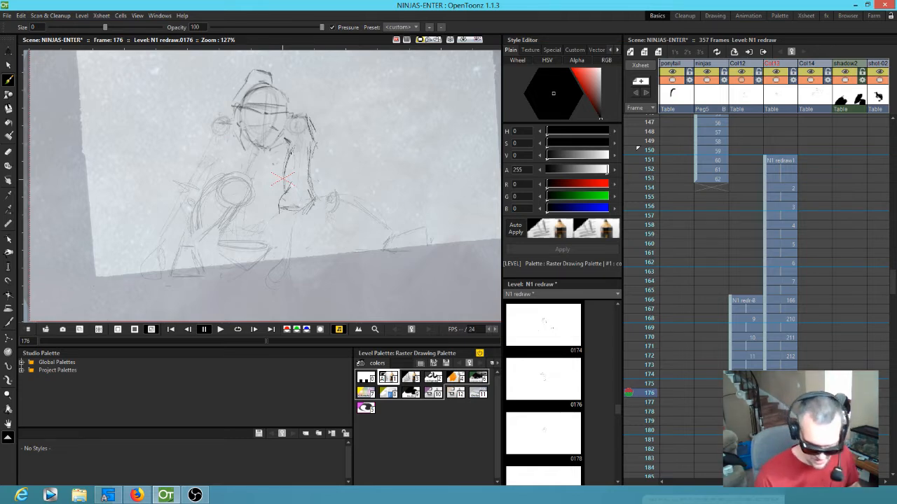
Rework the inner arm line at frame 176 by erasing it and redrawing it straighter.
left_click_drag(287, 157, 284, 189)
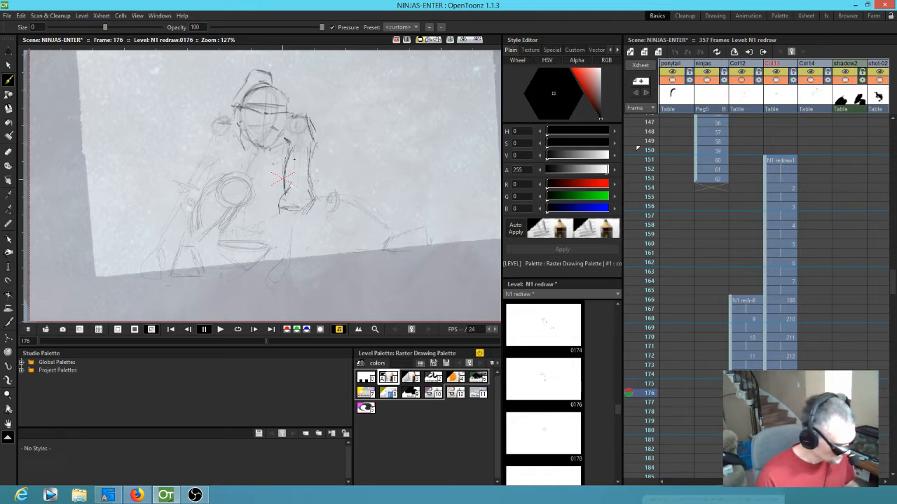
key("a")
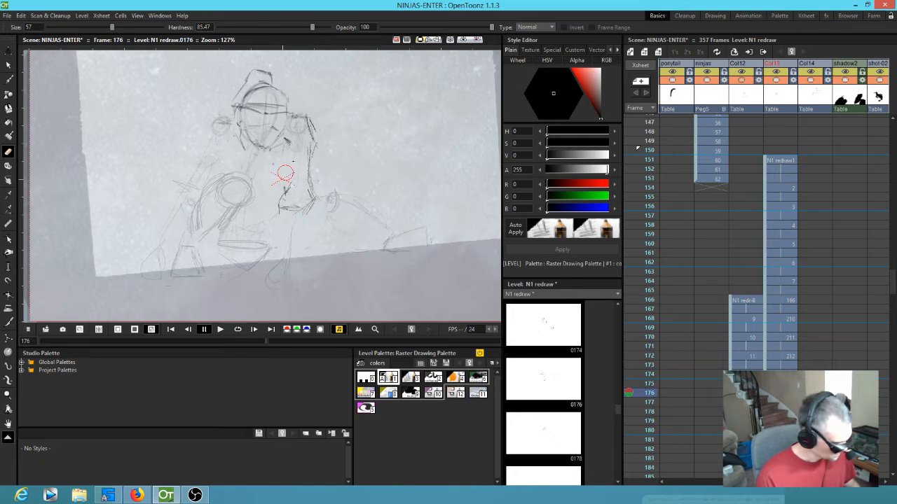
key("b")
mouse_move(284, 184)
left_mouse_down()
mouse_move(282, 209)
mouse_move(285, 160)
left_mouse_up()
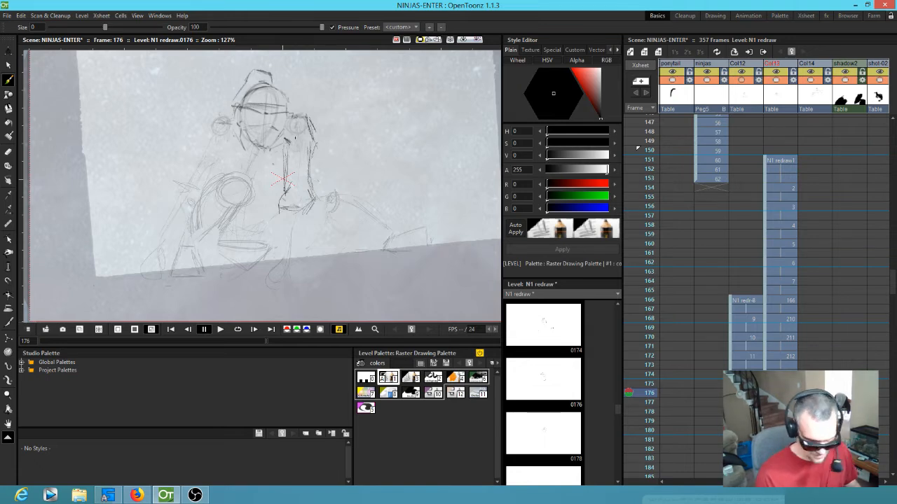
Draw the shoulder and sleeve top on the bent-knee side at frame 174, using frame 172 as reference.
key("comma")
key("comma")
key("period")
left_click_drag(225, 114, 243, 113)
mouse_move(228, 111)
left_mouse_down()
mouse_move(243, 112)
mouse_move(209, 129)
left_mouse_up()
key("comma")
key("period")
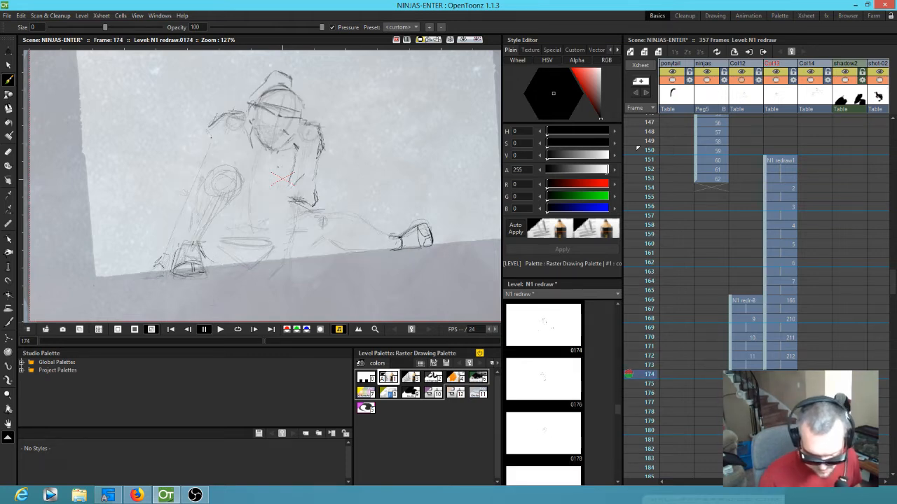
left_click_drag(211, 143, 221, 149)
Sketch the sleeve edge on the bent-knee side at frame 180, checking the arm's position across frames 172 to 178.
key("comma")
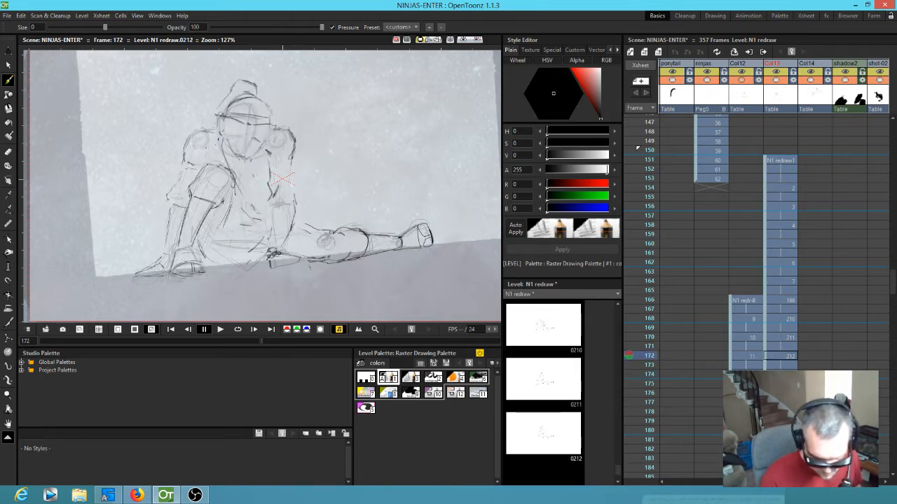
key("period")
key("period")
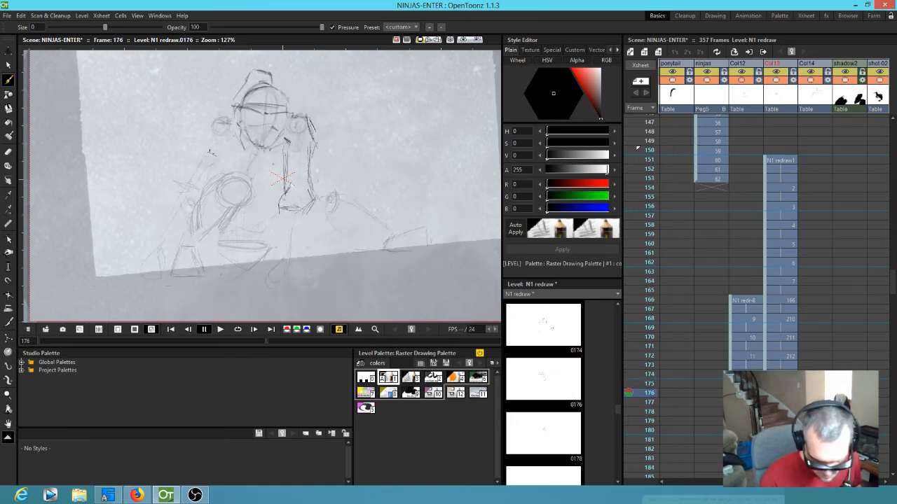
key("period")
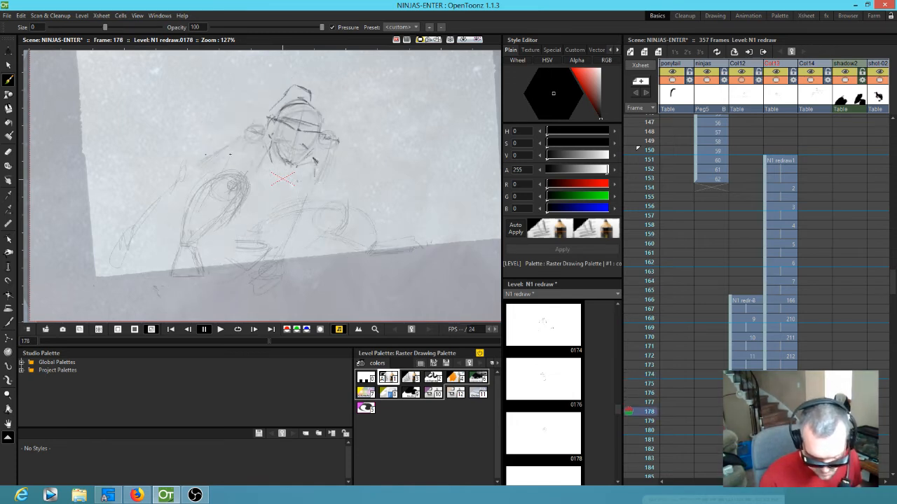
key("period")
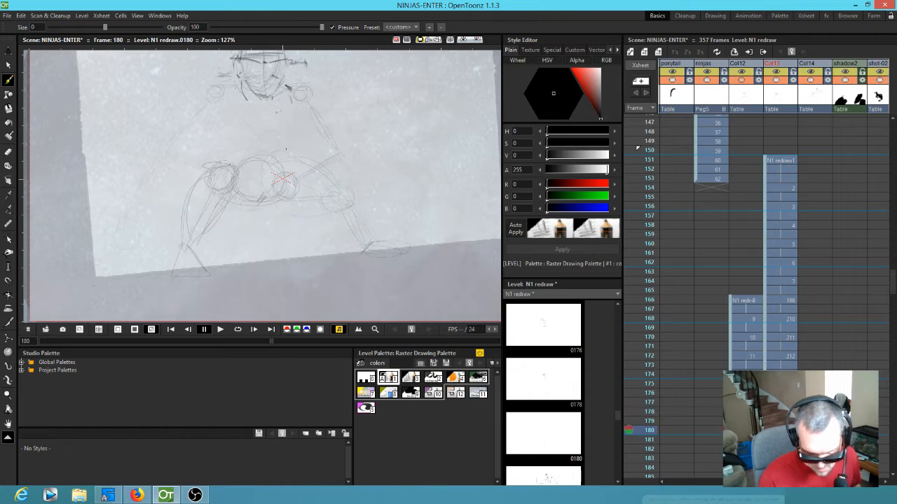
left_click_drag(197, 103, 212, 119)
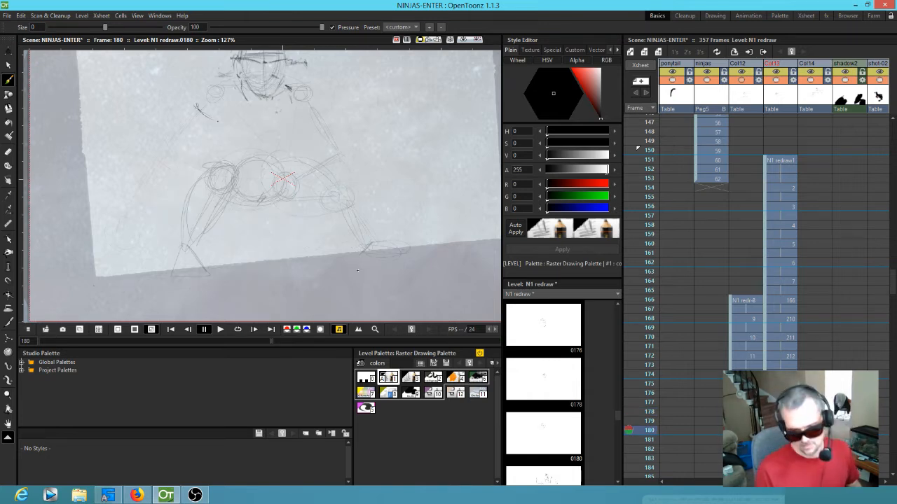
Draw the shoulder and the short sleeve's lower edge on the bent-knee side at frame 176, using frame 174 as reference.
key("comma")
key("comma")
key("comma")
key("comma")
key("comma")
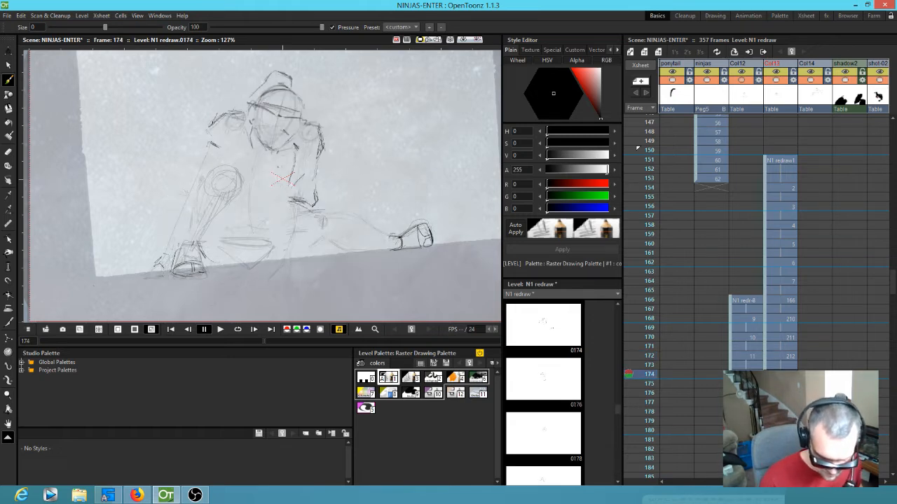
key("period")
key("period")
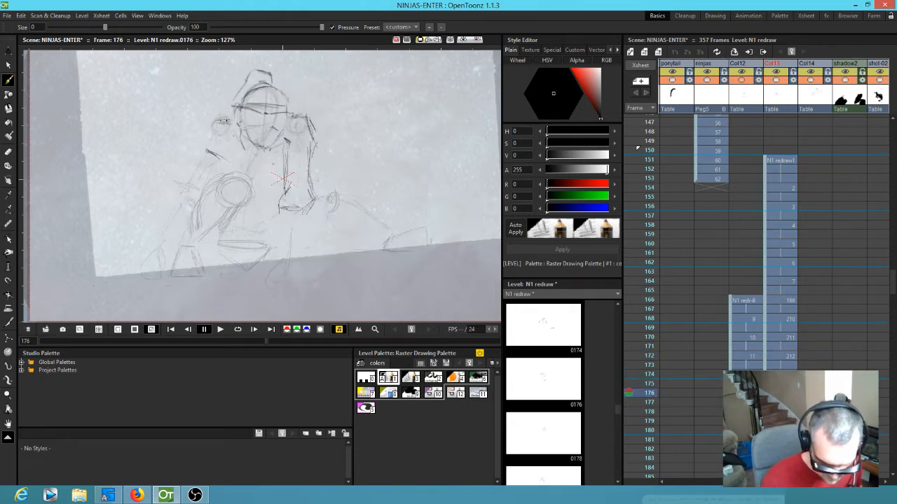
mouse_move(205, 128)
left_mouse_down()
mouse_move(199, 150)
mouse_move(199, 134)
mouse_move(200, 148)
mouse_move(233, 120)
left_mouse_up()
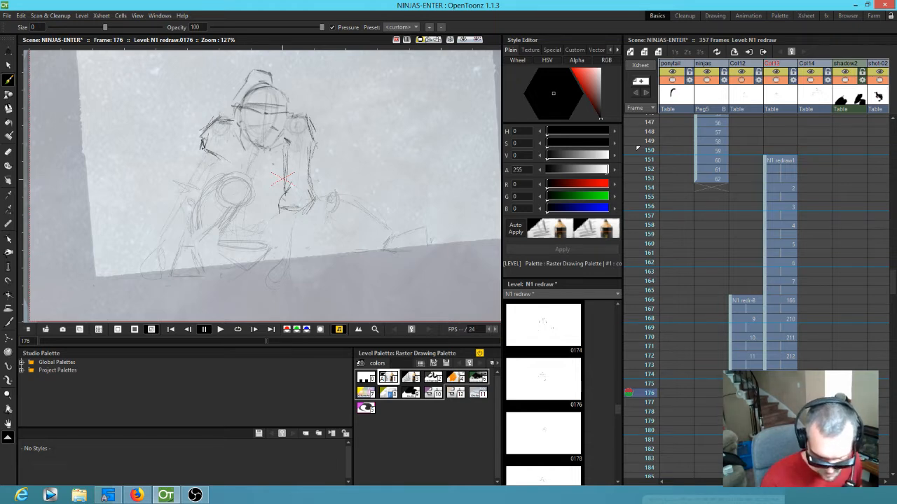
left_click_drag(202, 154, 217, 167)
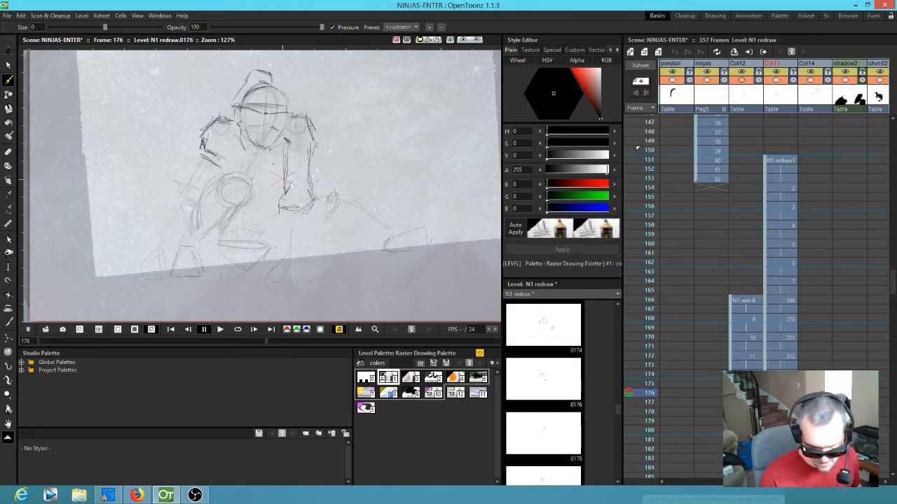
Compare the bent-knee side's shoulder at frames 172 and 174 and reinforce its outer edge at frame 174.
key("Up")
key("Up")
key("Up")
key("Up")
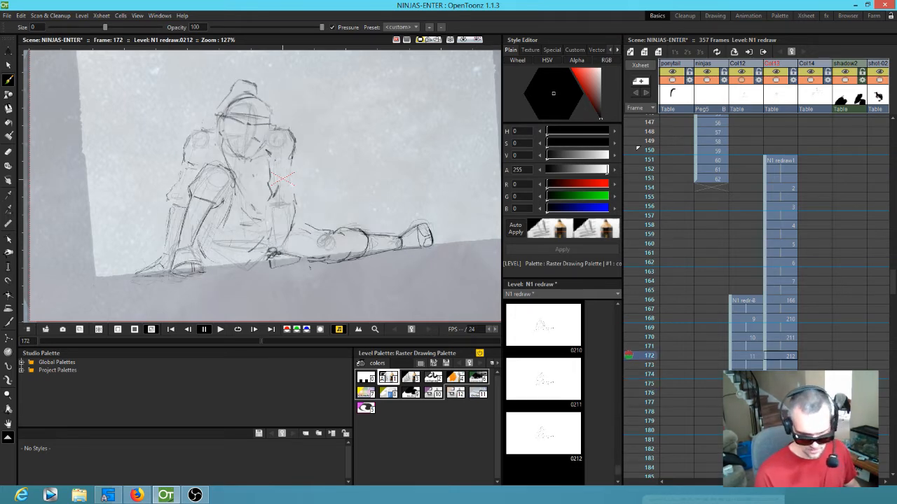
key("Down")
key("Down")
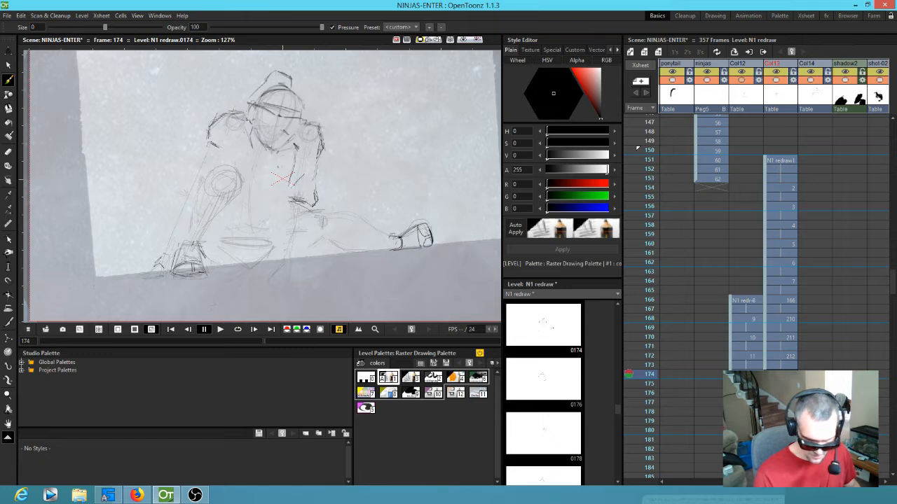
key("Up")
key("Up")
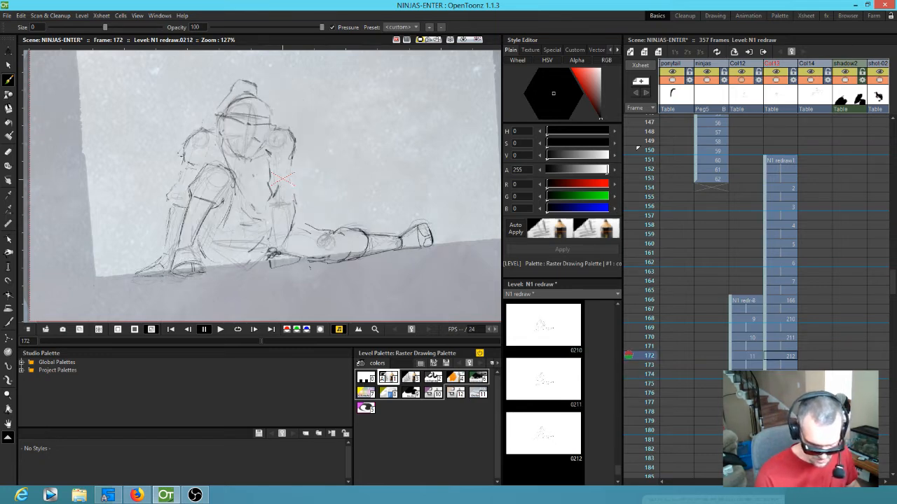
key("Down")
key("Down")
left_click_drag(211, 138, 211, 150)
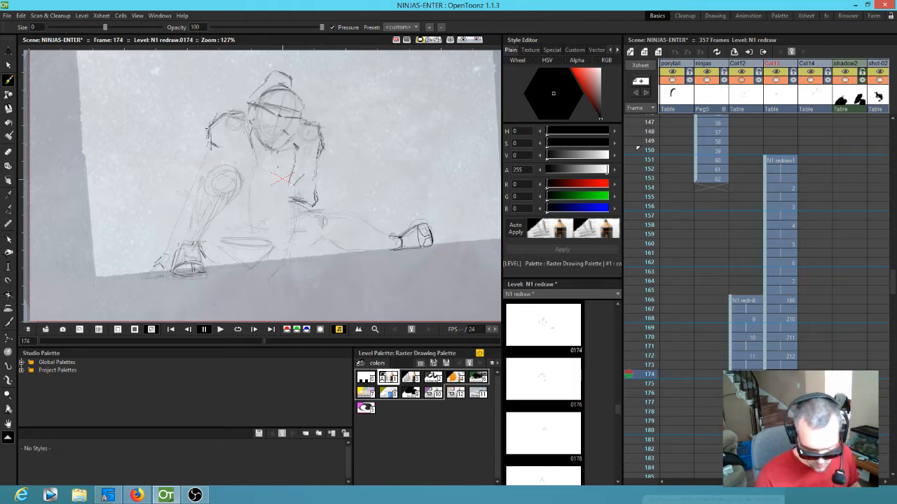
Draw the shoulder and sleeve top on the bent-knee side at frame 178, checking them against frame 176.
key("Down")
key("Down")
key("Down")
key("Down")
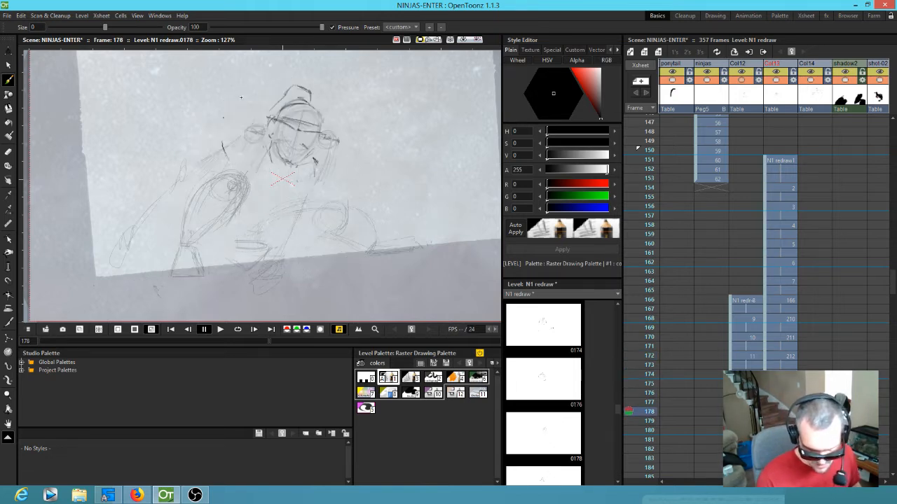
left_click_drag(259, 125, 220, 131)
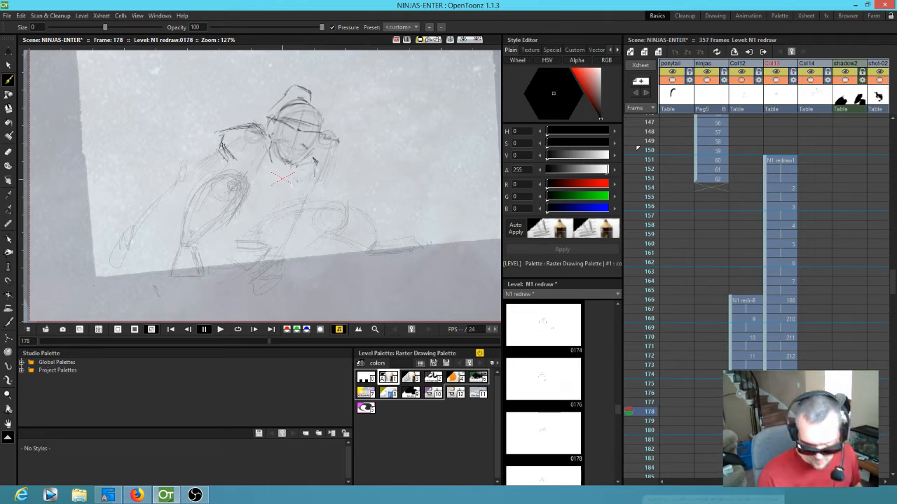
key("Up")
key("Up")
key("Down")
key("Down")
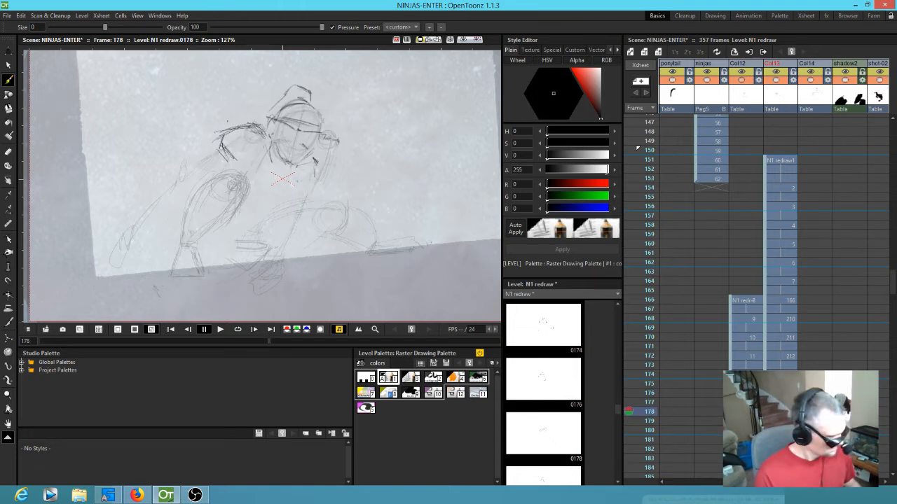
Sketch the upper arm line below the sleeve at frame 178, comparing with frame 176.
key("e")
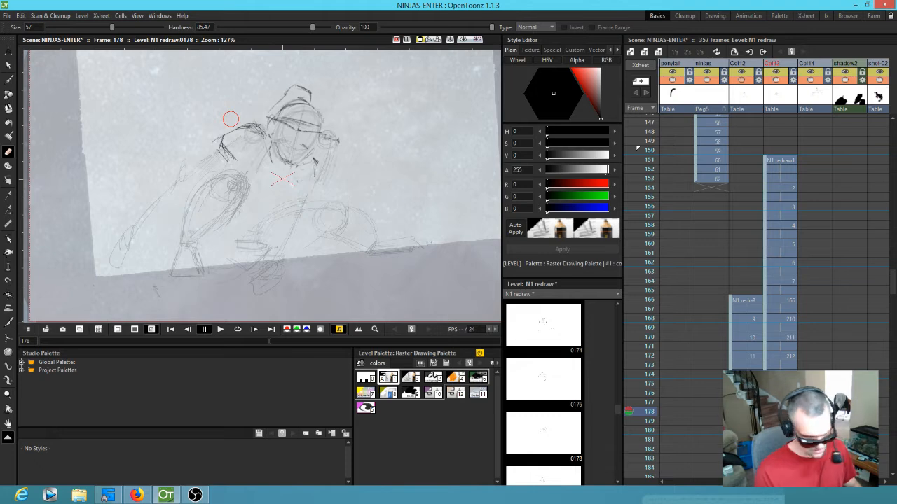
key("comma")
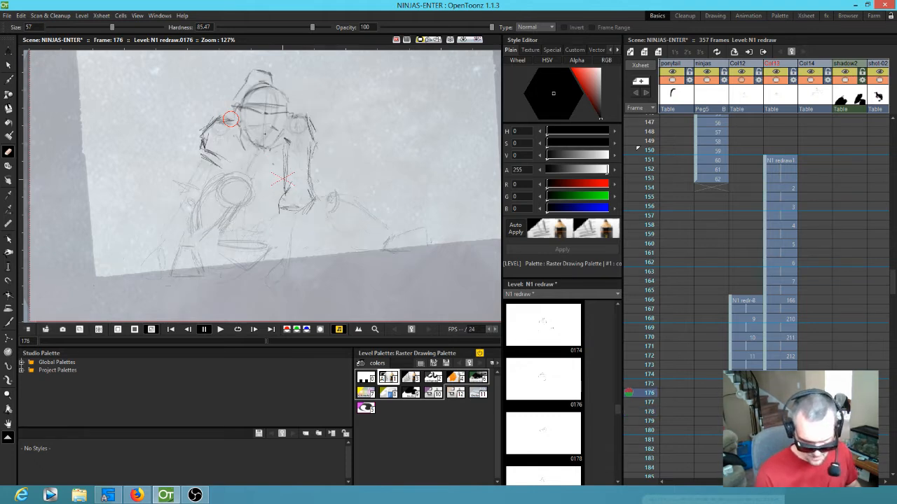
key("period")
key("b")
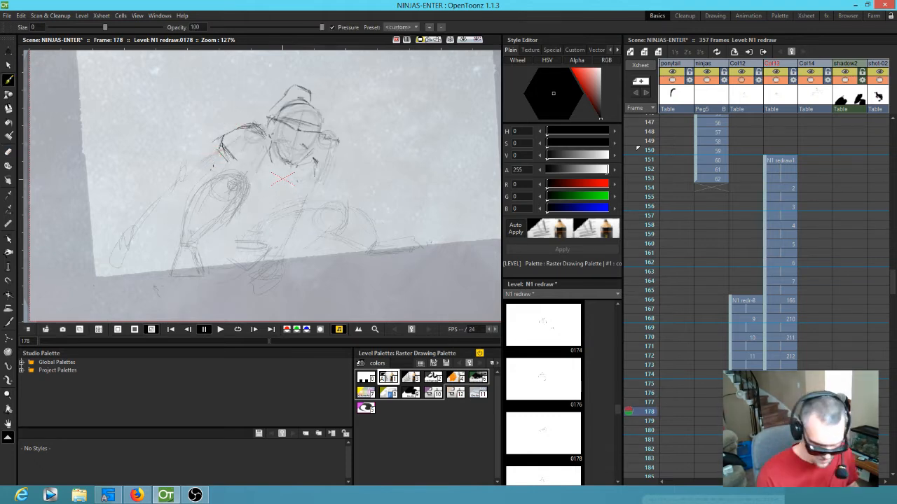
left_click_drag(216, 152, 197, 169)
Mark the elbow on the bent-knee side at frames 174 and 176, using frame 172 as reference.
key("comma")
key("period")
key("comma")
key("comma")
key("comma")
key("comma")
key("comma")
key("comma")
key("comma")
key("comma")
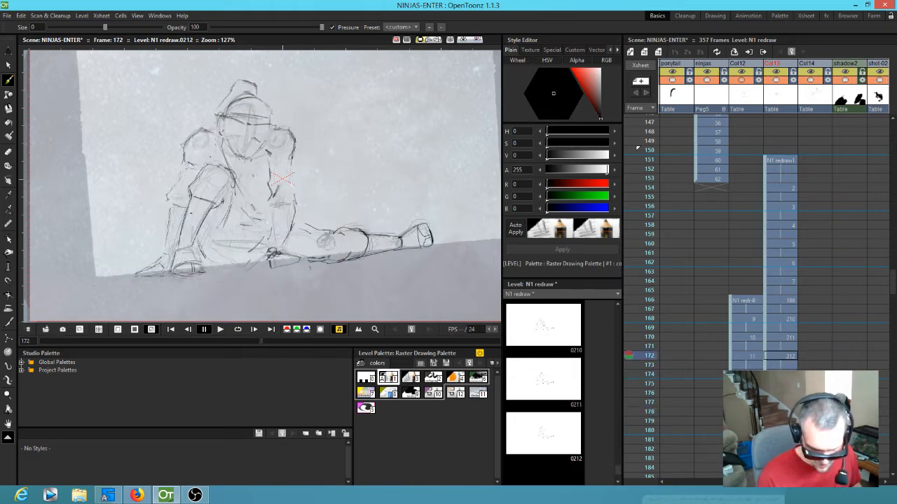
key("period")
key("period")
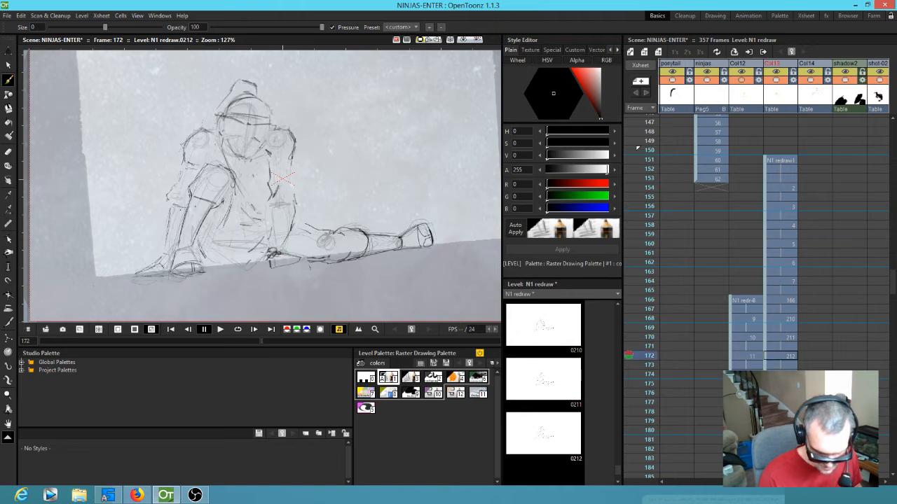
key("period")
key("period")
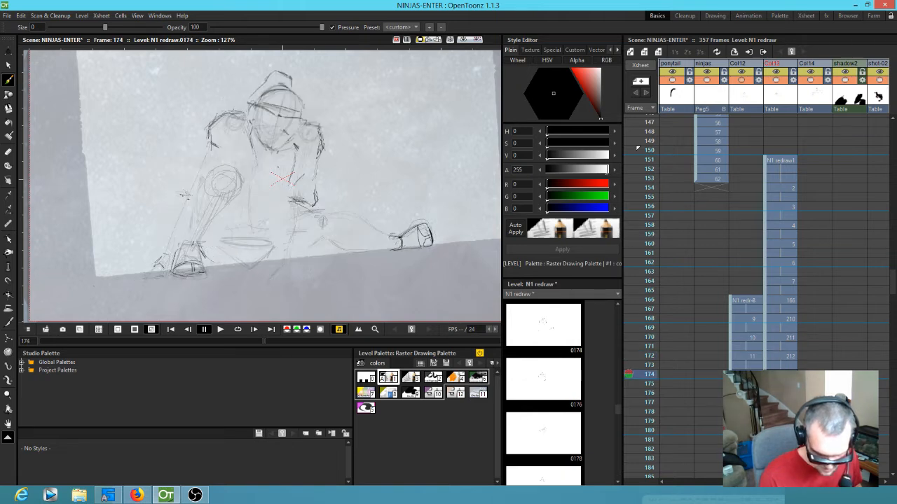
key("period")
key("period")
left_click_drag(171, 199, 188, 204)
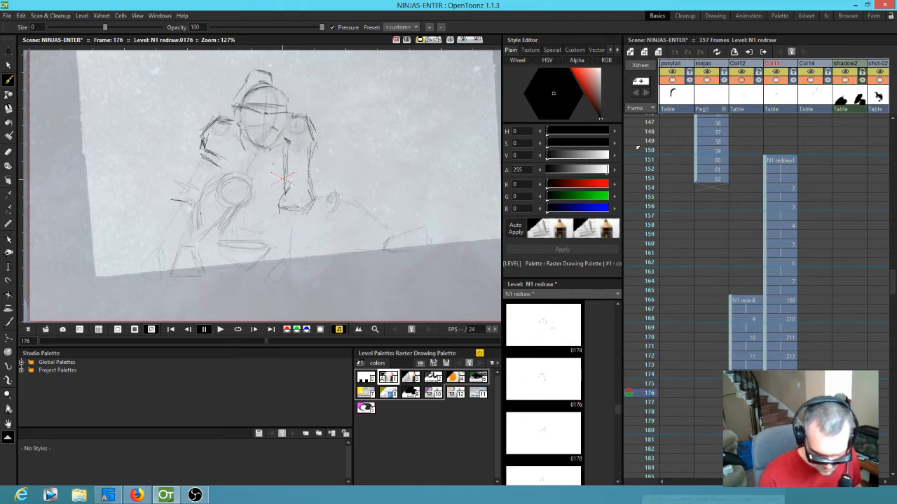
Touch up the elbow at frame 170 and draw a pointed elbow cuff on the same arm at frame 172.
key("comma")
key("comma")
key("comma")
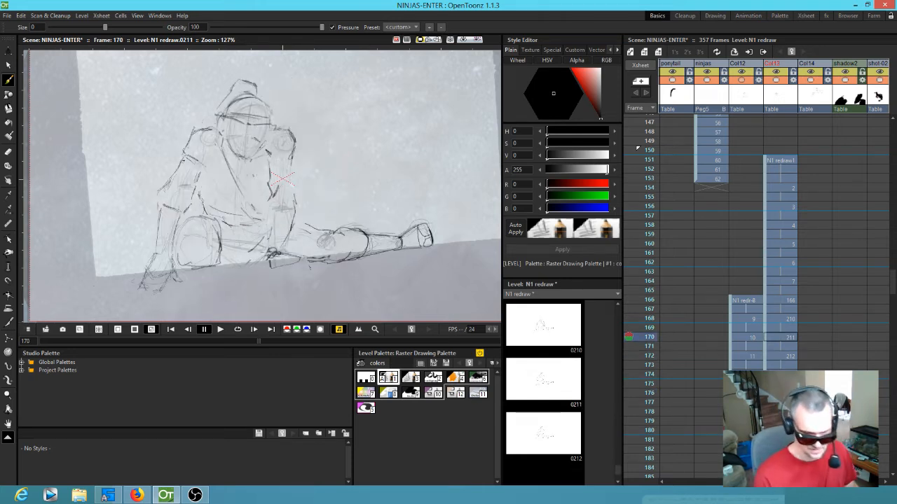
left_click_drag(171, 183, 160, 190)
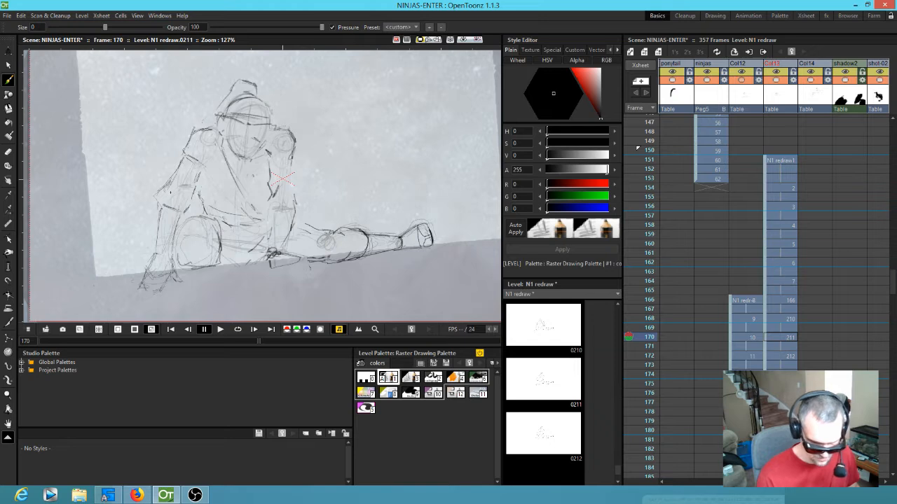
key("period")
mouse_move(178, 188)
left_mouse_down()
mouse_move(168, 199)
mouse_move(192, 193)
mouse_move(161, 192)
mouse_move(169, 207)
mouse_move(176, 186)
left_mouse_up()
Draw the outer upper arm line from the sleeve down to the elbow at frame 174 and check it against frame 172.
key("period")
key("period")
mouse_move(208, 146)
left_mouse_down()
mouse_move(192, 183)
mouse_move(201, 169)
mouse_move(174, 191)
mouse_move(181, 202)
mouse_move(175, 184)
mouse_move(209, 162)
mouse_move(205, 152)
mouse_move(181, 196)
left_mouse_up()
key("comma")
key("comma")
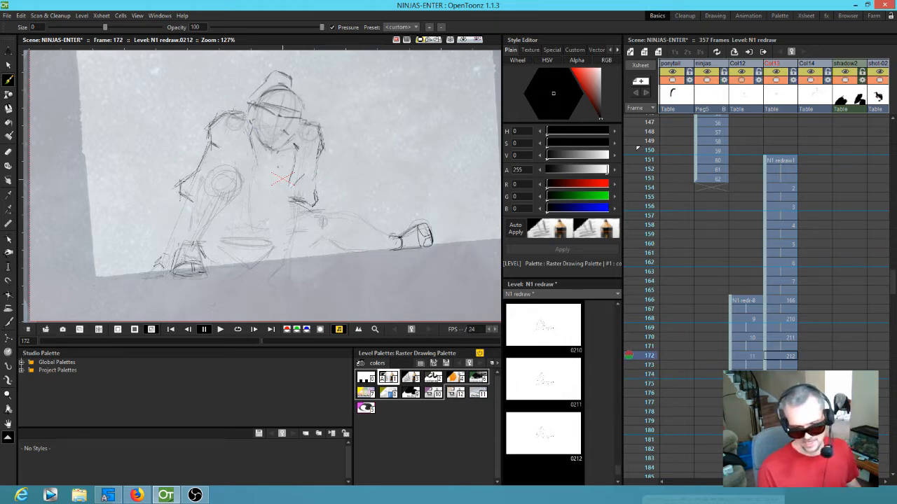
Draw the outer forearm line from the elbow toward the wrist at frame 174, comparing with frame 172.
key("period")
key("period")
left_click_drag(182, 200, 167, 236)
key("comma")
key("comma")
key("period")
key("period")
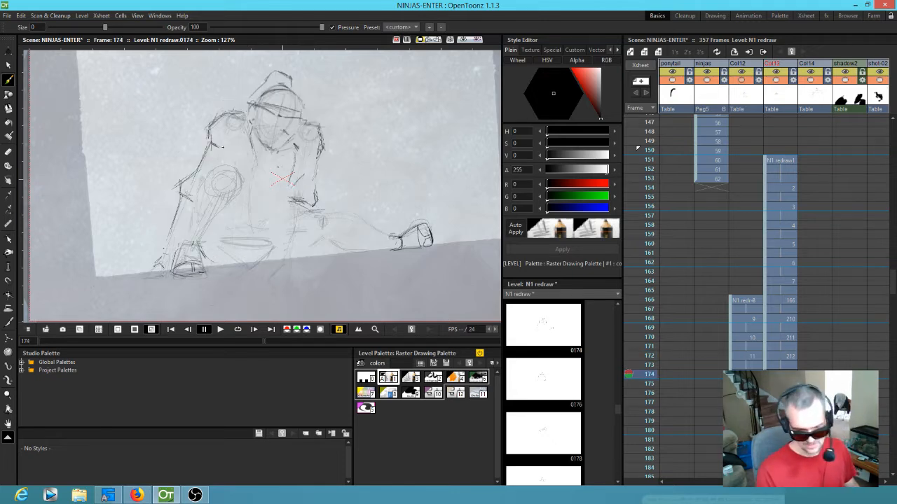
Flip through frames 166 to 174 to examine how the supporting arm moves.
key("comma")
key("comma")
key("comma")
key("comma")
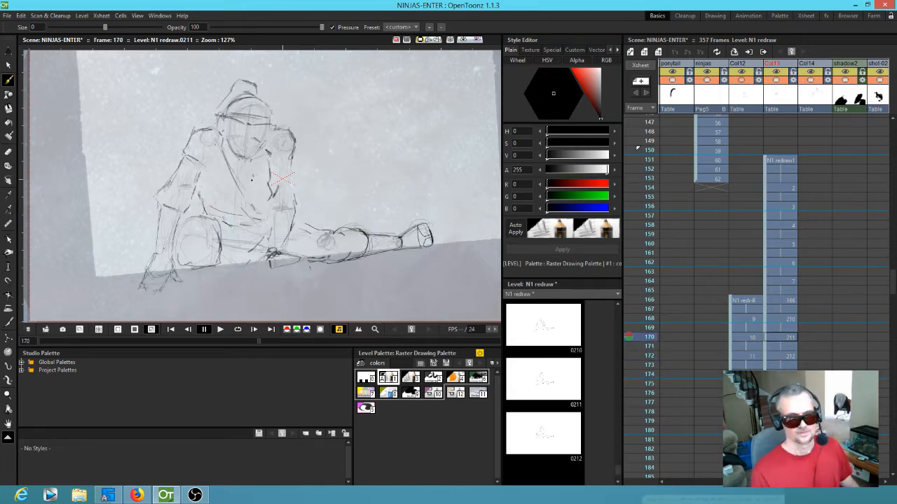
key("period")
key("period")
key("comma")
key("comma")
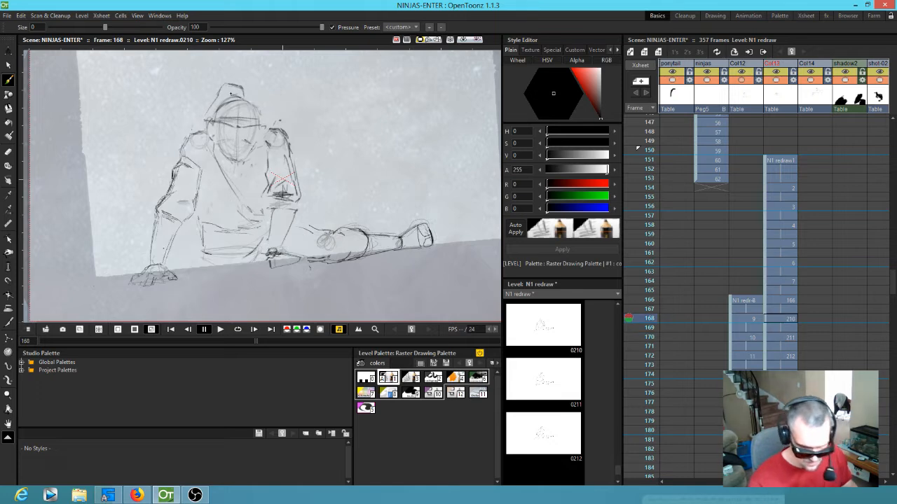
key("comma")
key("comma")
key("period")
key("period")
key("period")
key("period")
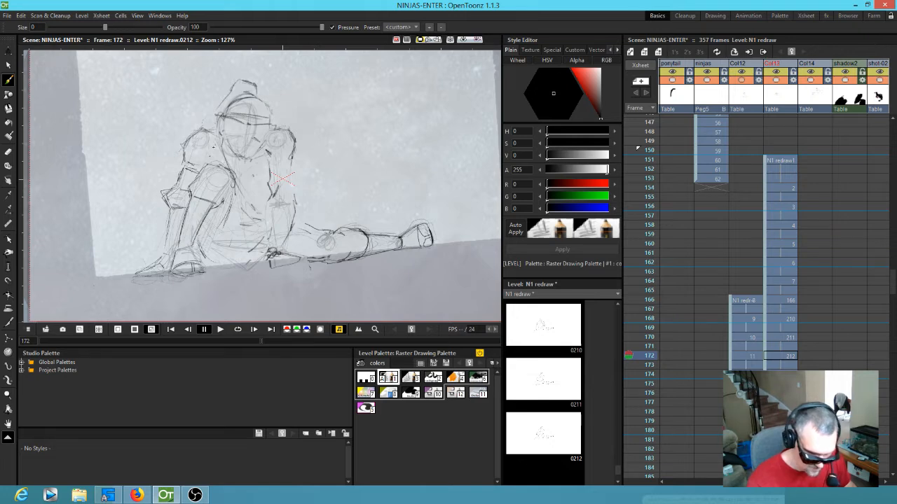
Flip back and forth between frames 172 and 174 to compare the arm poses.
key("period")
key("period")
key("comma")
key("comma")
key("period")
key("period")
key("comma")
key("comma")
key("period")
key("period")
key("comma")
key("comma")
key("period")
key("period")
key("comma")
key("comma")
key("period")
key("period")
key("comma")
key("comma")
key("period")
key("period")
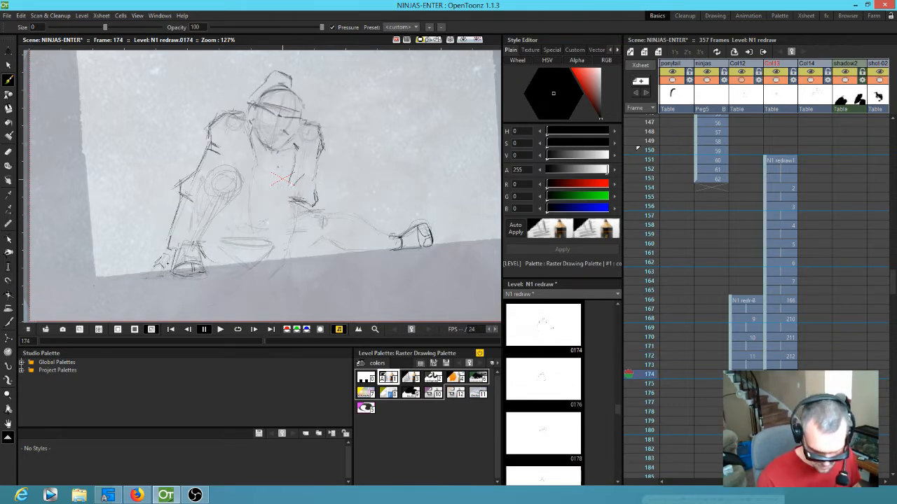
Try sketching the supporting hand on the ground at frame 174, comparing it with frame 172.
mouse_move(153, 267)
left_mouse_down()
mouse_move(140, 283)
mouse_move(169, 273)
left_mouse_up()
key("comma")
key("period")
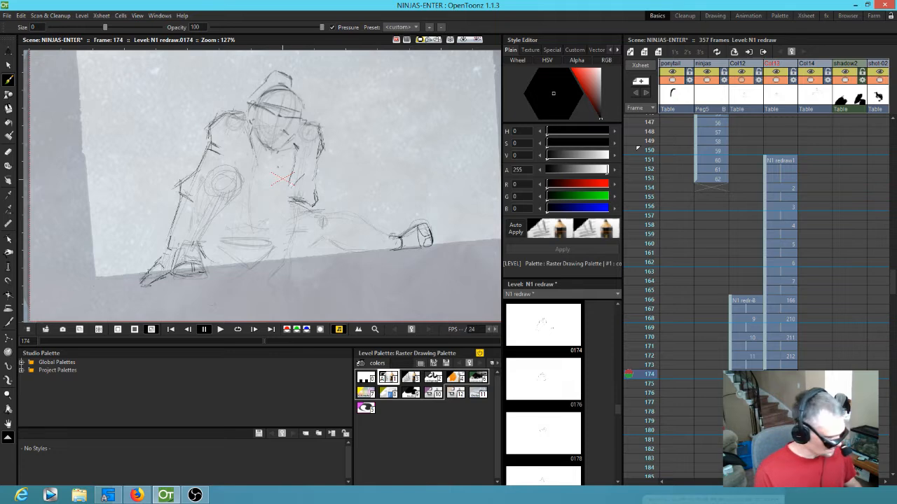
Erase the supporting hand at frame 174 and return to frame 172 with the brush ready.
key("a")
mouse_move(144, 272)
left_mouse_down()
mouse_move(146, 282)
mouse_move(160, 264)
mouse_move(146, 271)
left_mouse_up()
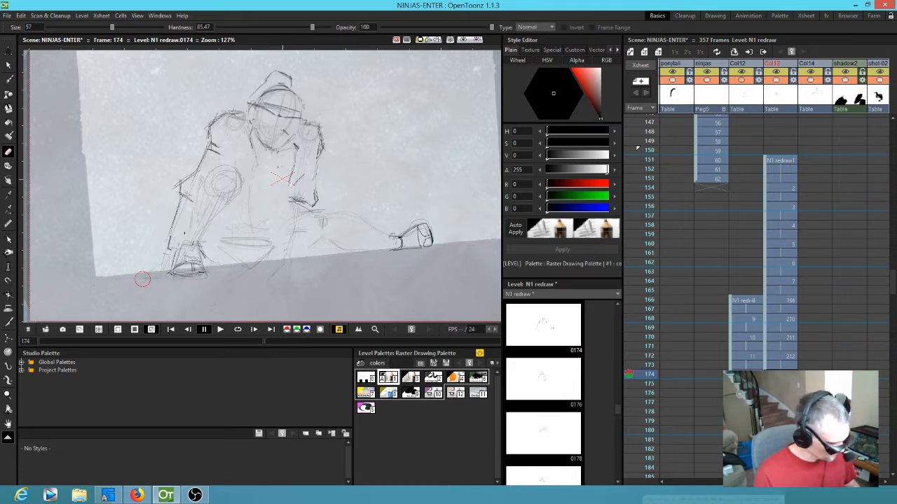
key("comma")
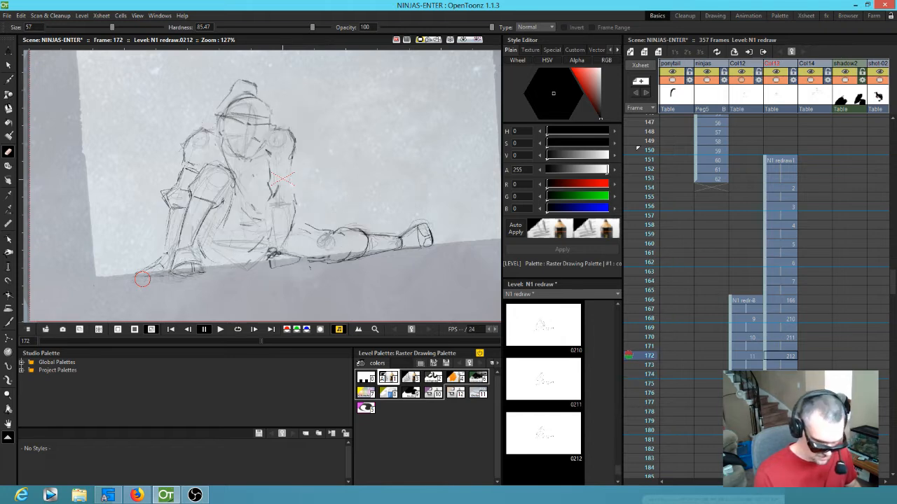
key("b")
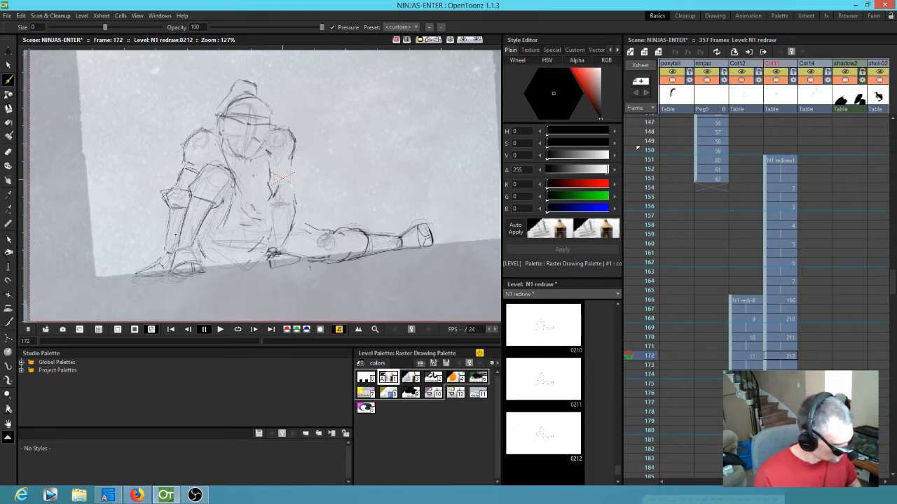
Sketch the hand planted beside the bent leg at frame 174, comparing it with frames 170 and 172.
key("period")
mouse_move(168, 245)
left_mouse_down()
mouse_move(142, 280)
mouse_move(157, 275)
left_mouse_up()
key("comma")
key("comma")
key("period")
key("period")
Sketch the elbow and upper forearm on the bent-knee side at frame 176, using frame 174 as reference.
key("period")
key("period")
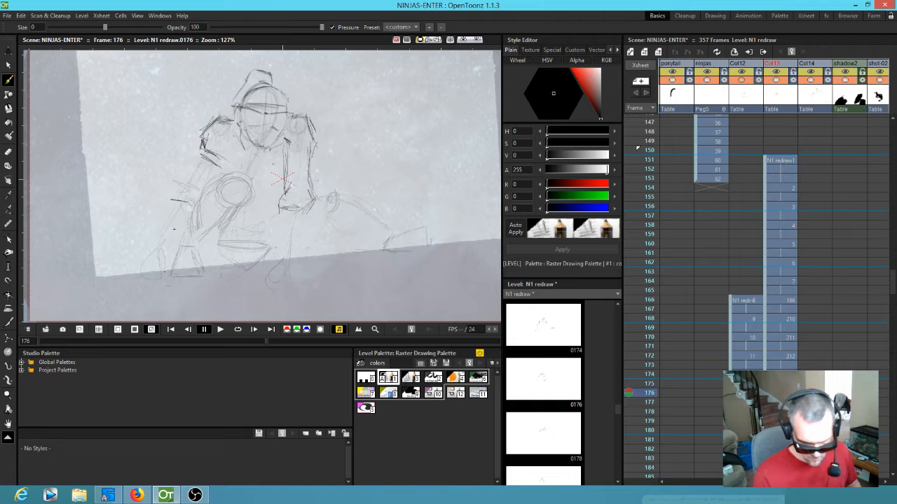
key("comma")
key("comma")
key("period")
key("period")
left_click_drag(173, 202, 165, 232)
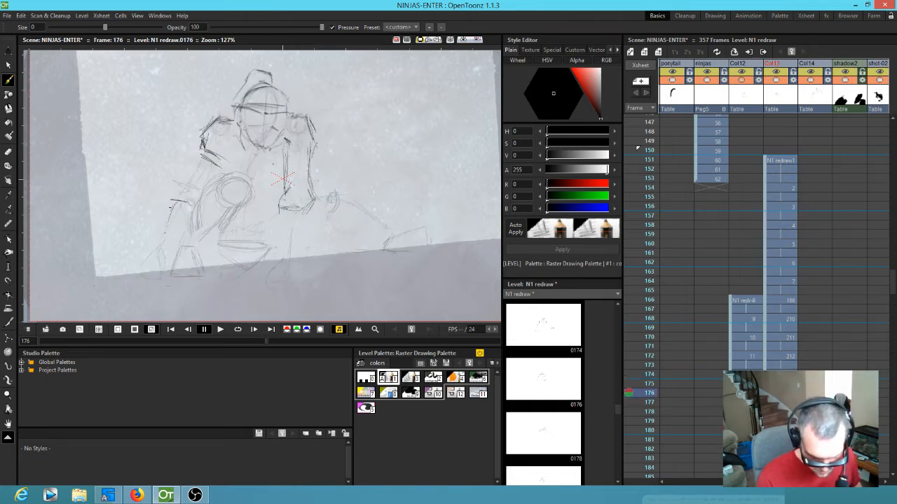
Extend the forearm down to the hand on the ground at frame 176, comparing it with frame 174.
key("comma")
key("comma")
key("period")
key("period")
mouse_move(164, 245)
left_mouse_down()
mouse_move(144, 263)
mouse_move(149, 272)
mouse_move(139, 271)
mouse_move(159, 281)
left_mouse_up()
key("comma")
key("period")
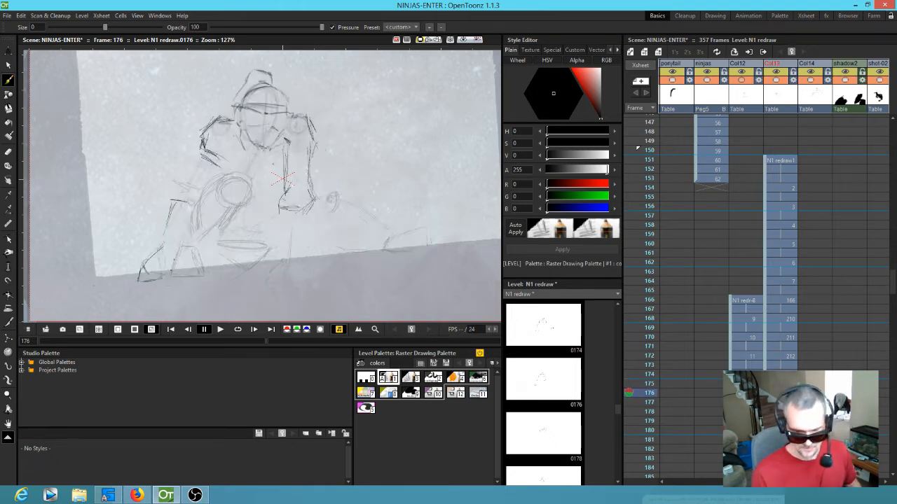
Sketch the upper arm and elbow on the bent-knee side at frame 178, comparing with frame 176.
key("period")
key("comma")
key("period")
key("comma")
key("period")
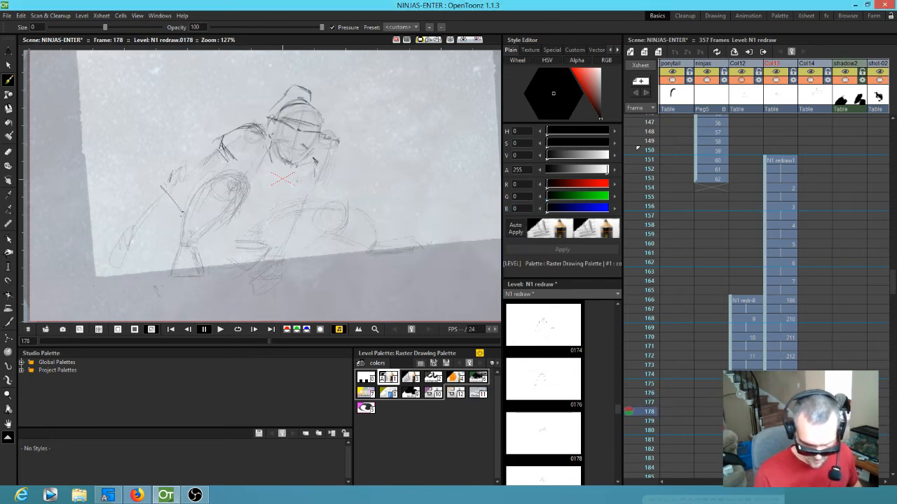
key("comma")
key("period")
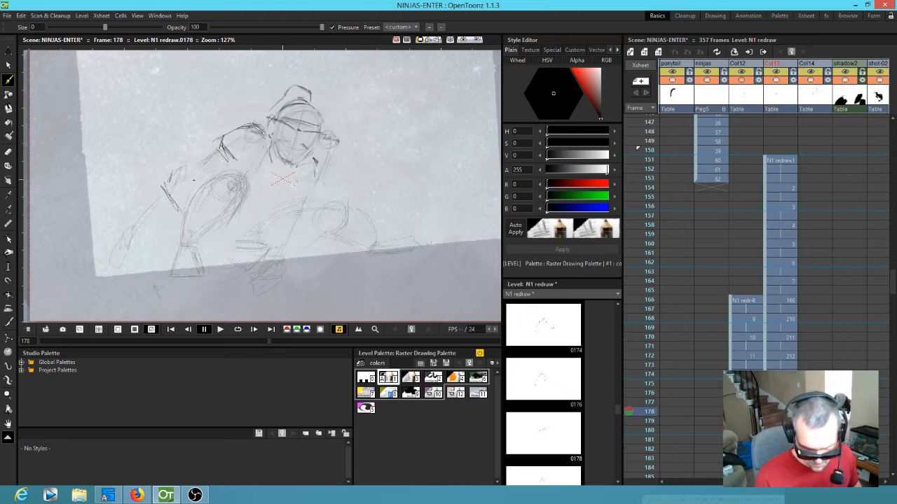
mouse_move(190, 166)
left_mouse_down()
mouse_move(167, 189)
mouse_move(175, 205)
mouse_move(181, 196)
left_mouse_up()
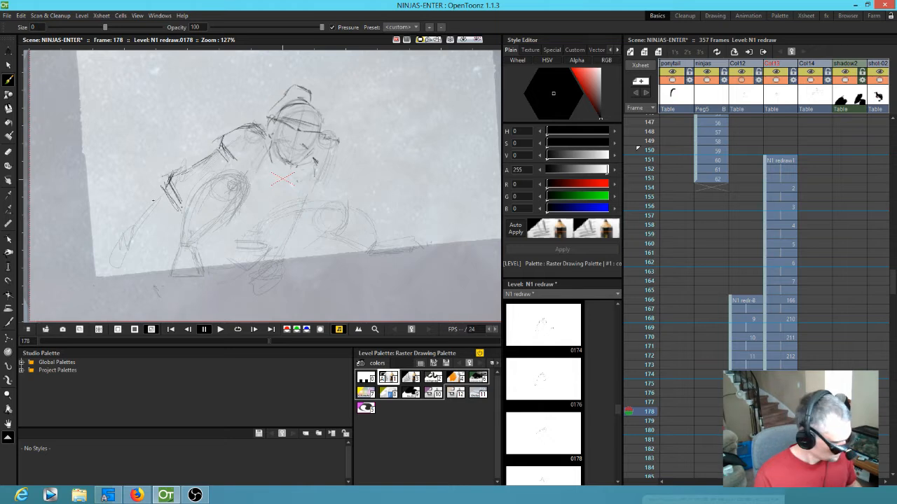
Clean up the elbow lines and sketch the forearm and hand lifting off the ground at frame 178.
key("a")
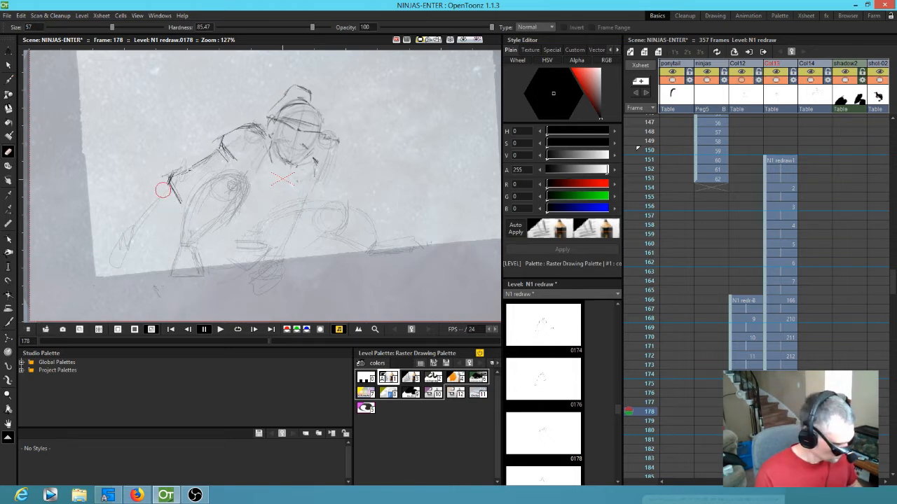
key("b")
key("comma")
key("period")
key("comma")
key("period")
key("comma")
key("period")
key("comma")
key("period")
mouse_move(133, 222)
left_mouse_down()
mouse_move(118, 240)
mouse_move(121, 254)
mouse_move(149, 255)
mouse_move(149, 219)
mouse_move(187, 196)
mouse_move(181, 202)
left_mouse_up()
left_click_drag(147, 241, 145, 229)
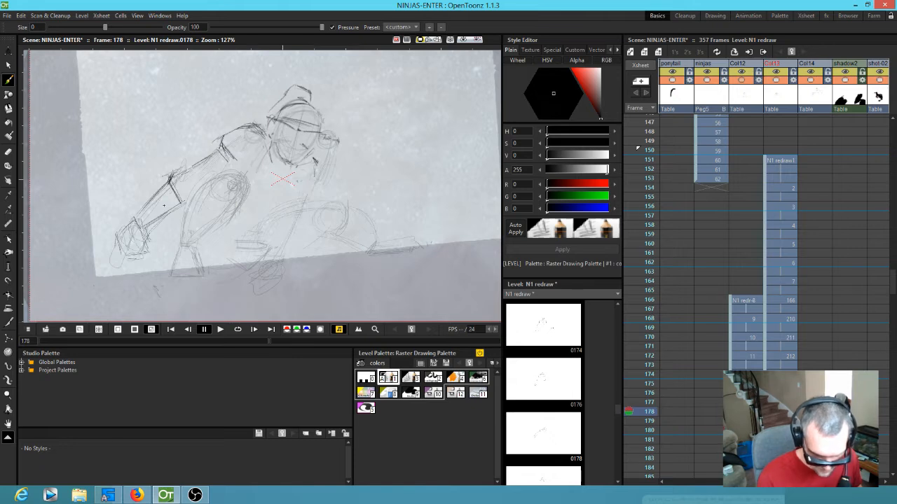
key("comma")
key("period")
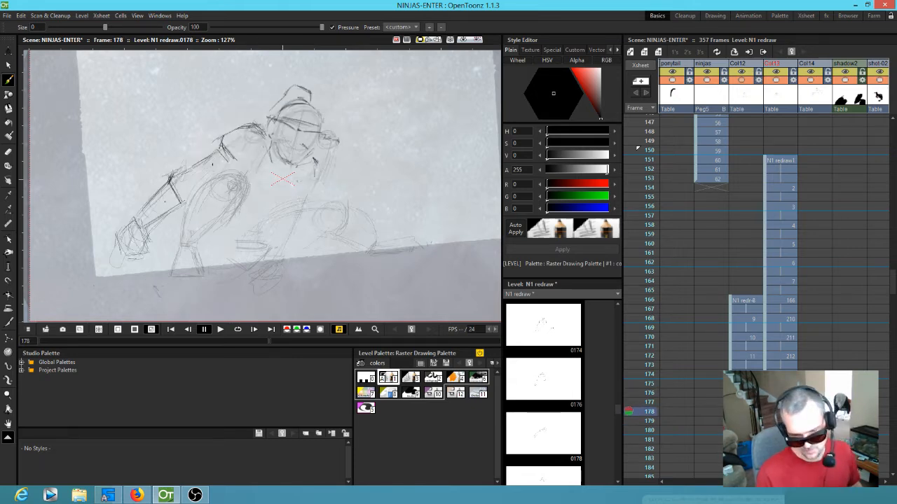
Mark the elbow and wrist of the bent-knee-side arm at frame 180, using frame 178 as reference.
key("period")
key("comma")
key("period")
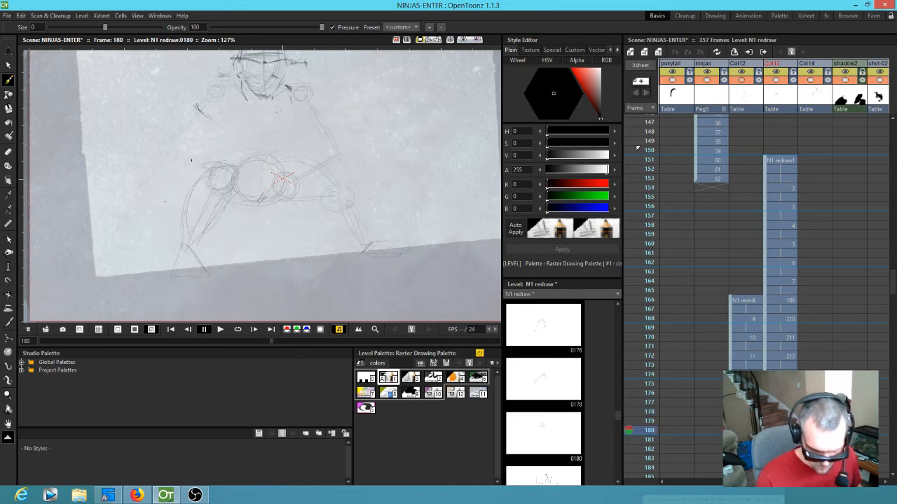
left_click_drag(165, 171, 155, 157)
key("comma")
key("period")
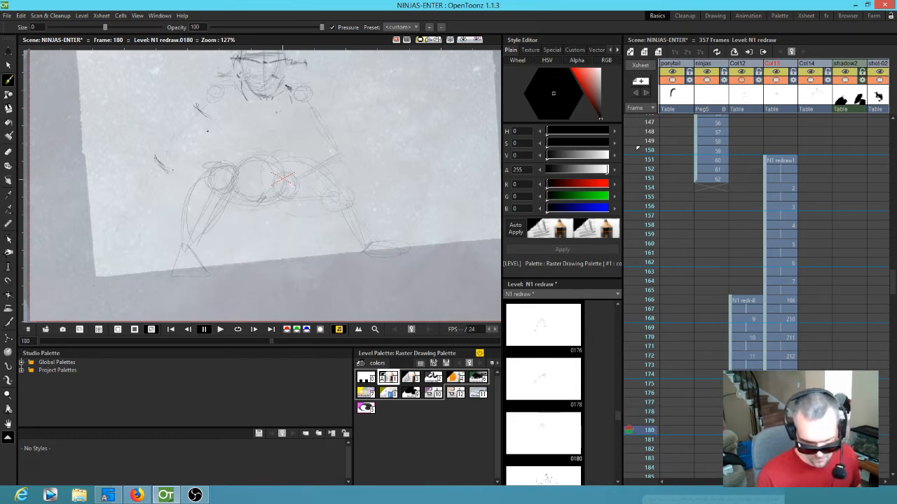
key("comma")
key("period")
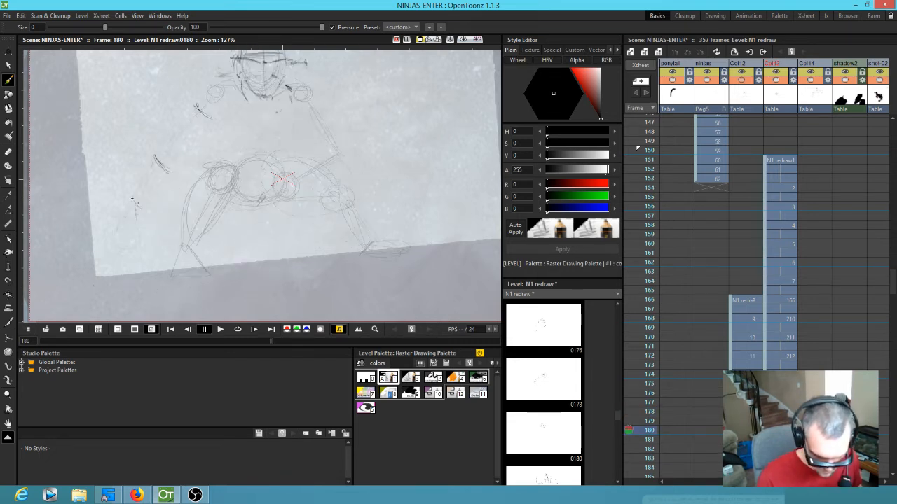
Sketch the forearm and fist below the elbow at frame 180, flipping against frame 178.
key("comma")
key("period")
mouse_move(128, 199)
left_mouse_down()
mouse_move(125, 225)
mouse_move(137, 234)
mouse_move(159, 217)
mouse_move(143, 198)
mouse_move(157, 189)
mouse_move(138, 192)
left_mouse_up()
key("comma")
key("period")
left_click_drag(148, 165, 134, 197)
key("comma")
key("period")
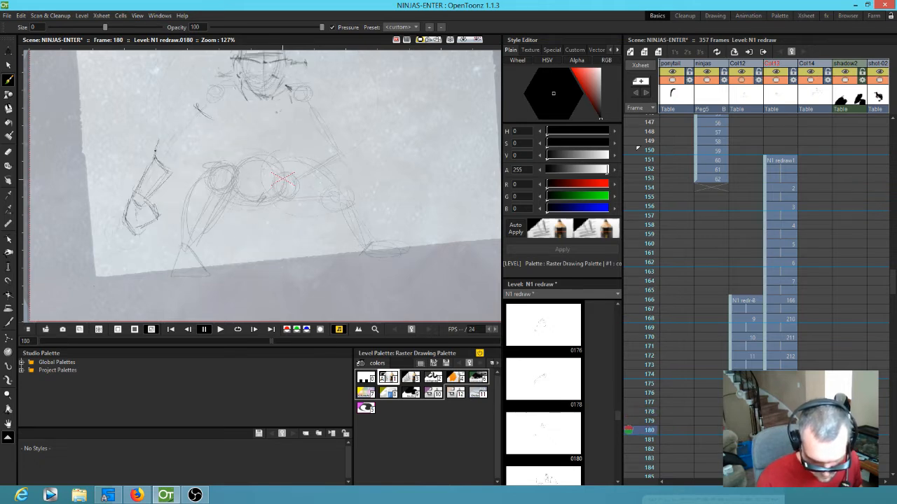
Draw the upper arm's outer contour and shoulder at frame 180, comparing with frame 178.
left_click_drag(170, 132, 188, 113)
key("comma")
key("period")
key("comma")
key("period")
left_click_drag(213, 77, 191, 97)
key("comma")
key("period")
key("comma")
key("period")
Add the underside line of the upper arm at frame 180.
key("comma")
left_click_drag(180, 165, 222, 125)
key("period")
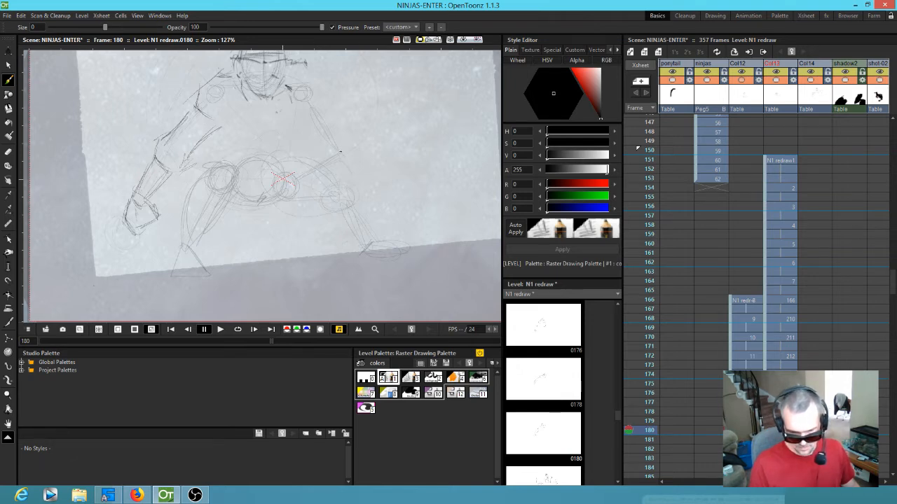
Return to frame 174 and sketch the bent leg's knee and shin and the supporting forearm.
scroll(341, 150, "down", 2)
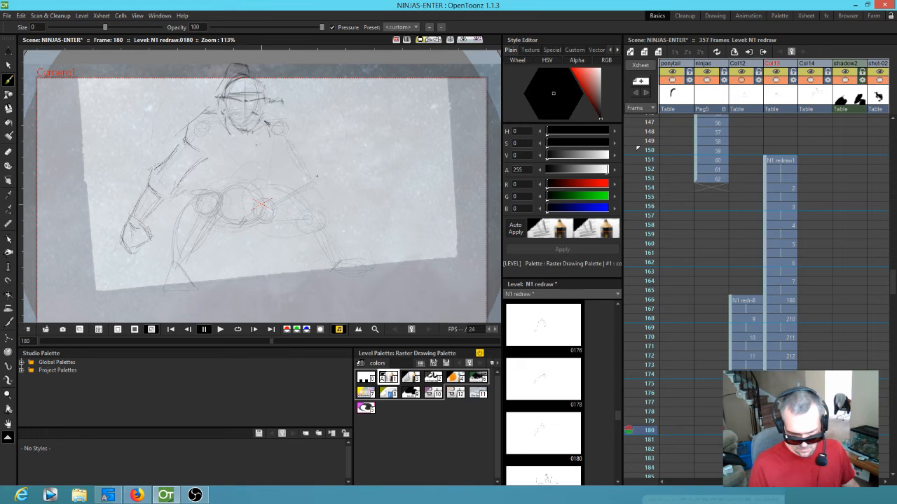
scroll(317, 175, "up", 1)
scroll(315, 175, "down", 1)
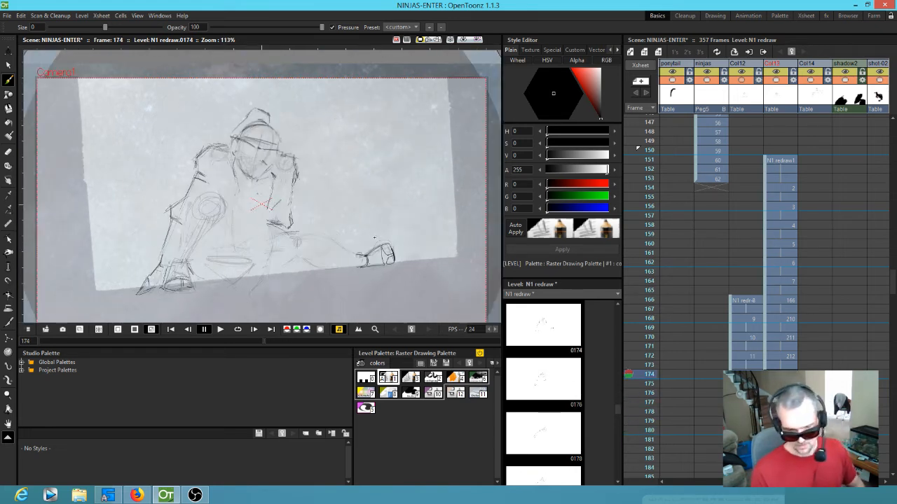
mouse_move(363, 223)
left_mouse_down()
mouse_move(391, 182)
mouse_move(391, 198)
left_mouse_up()
key(".")
key(".")
key("period")
key("period")
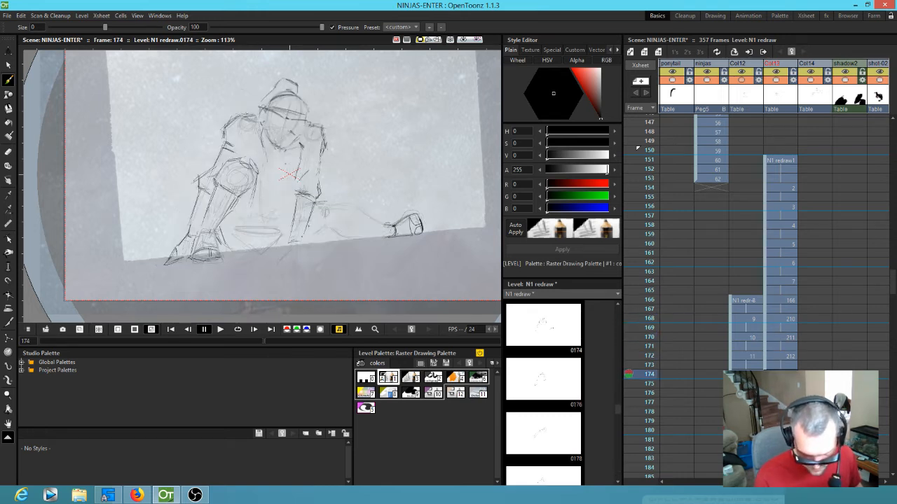
Sketch the supporting hand's fingers on the ground at frame 174, comparing it with the neighbouring drawing.
mouse_move(292, 236)
left_mouse_down()
mouse_move(303, 264)
mouse_move(286, 248)
mouse_move(270, 261)
mouse_move(293, 265)
mouse_move(321, 261)
left_mouse_up()
key("comma")
key("period")
key("comma")
key("period")
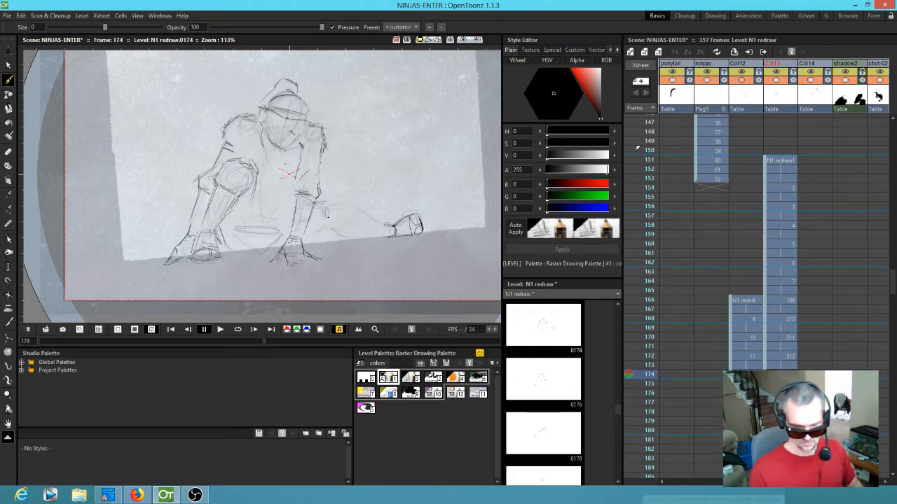
Erase the supporting hand from the drawing at frame 172 and switch back to the brush.
key("Up")
key("Up")
key("a")
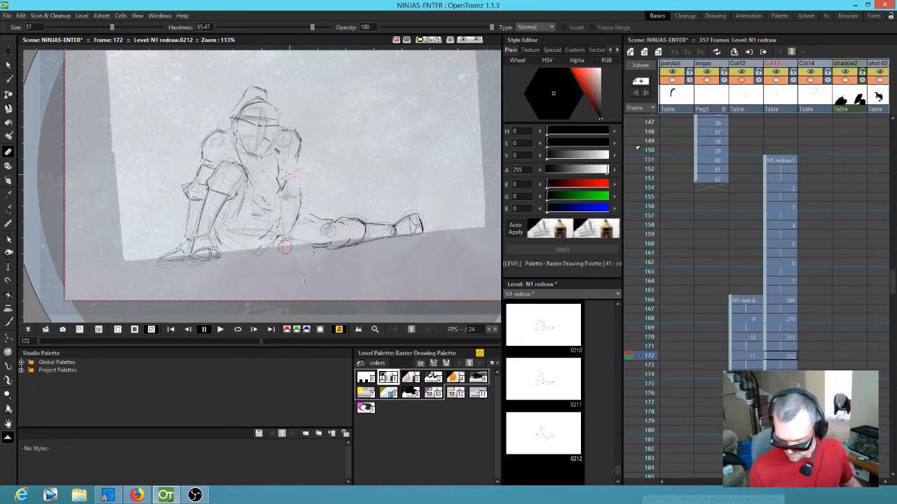
left_click(787, 356)
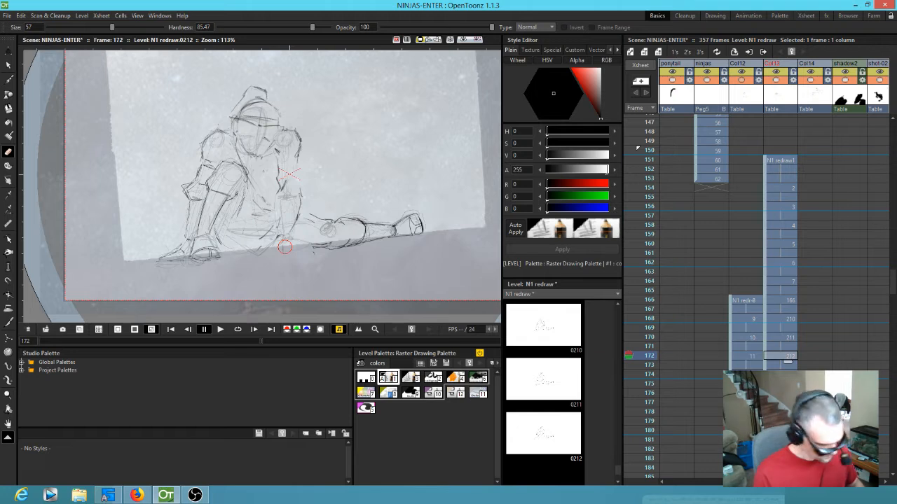
key("b")
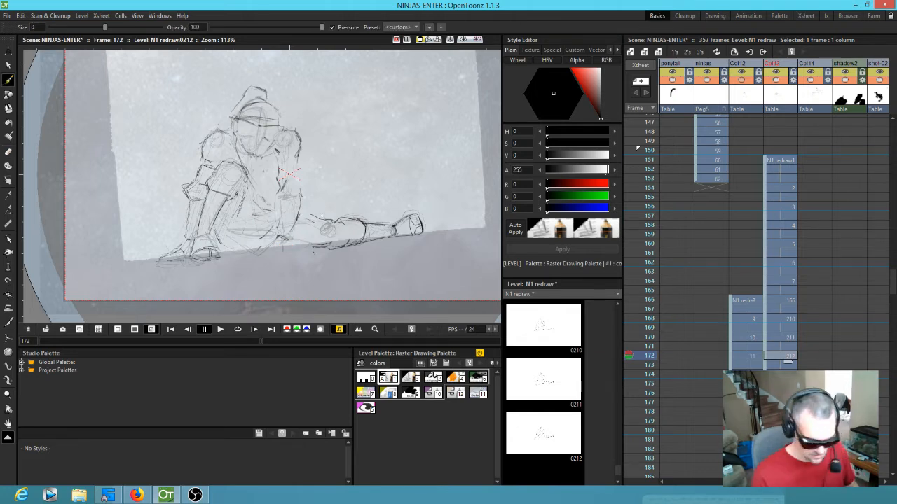
Go back to frame 162, erase the supporting hand and rough in a new one on the ground.
key("comma")
key("comma")
key("comma")
key("comma")
key("comma")
key("comma")
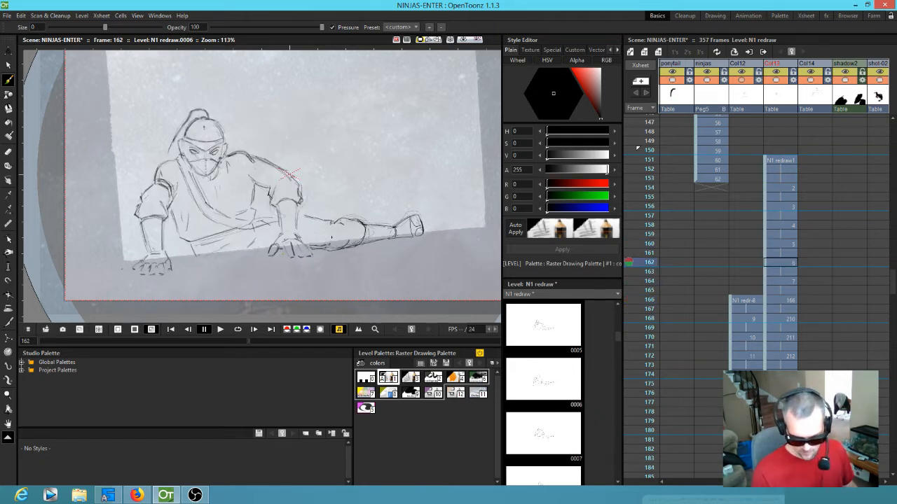
key("period")
key("period")
key("e")
left_click_drag(280, 240, 278, 252)
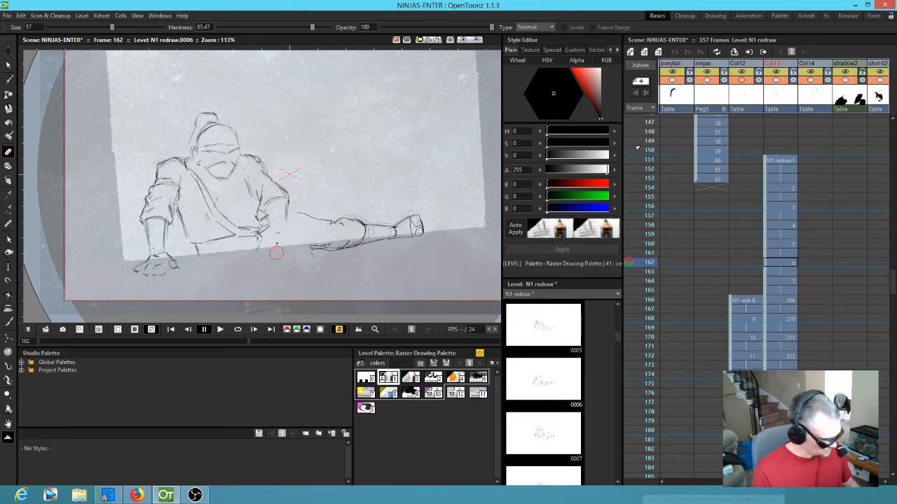
key("b")
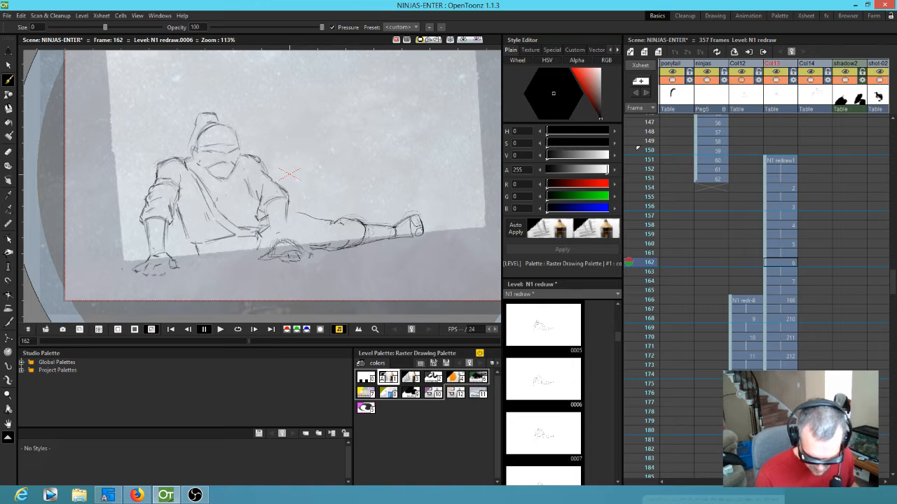
Set the eraser size to 6 and clear the rough construction lines inside the supporting hand at frame 162.
key("shift+space")
left_click_drag(294, 259, 411, 181)
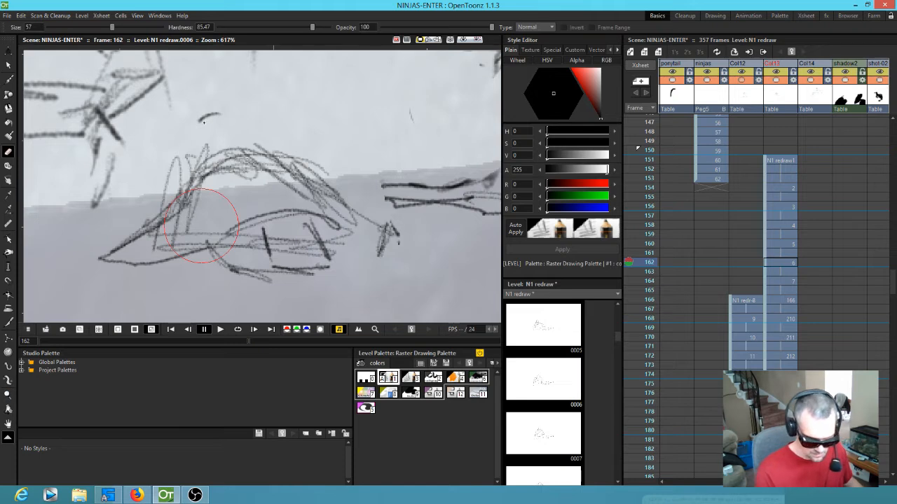
mouse_move(283, 173)
left_mouse_down()
mouse_move(297, 184)
mouse_move(242, 175)
mouse_move(287, 165)
left_mouse_up()
mouse_move(207, 184)
left_mouse_down()
mouse_move(209, 214)
mouse_move(179, 240)
mouse_move(155, 232)
mouse_move(179, 208)
mouse_move(177, 173)
mouse_move(190, 166)
mouse_move(189, 184)
mouse_move(154, 201)
left_mouse_up()
mouse_move(245, 211)
left_mouse_down()
mouse_move(224, 234)
mouse_move(246, 225)
mouse_move(249, 240)
mouse_move(284, 216)
mouse_move(301, 234)
mouse_move(331, 201)
left_mouse_up()
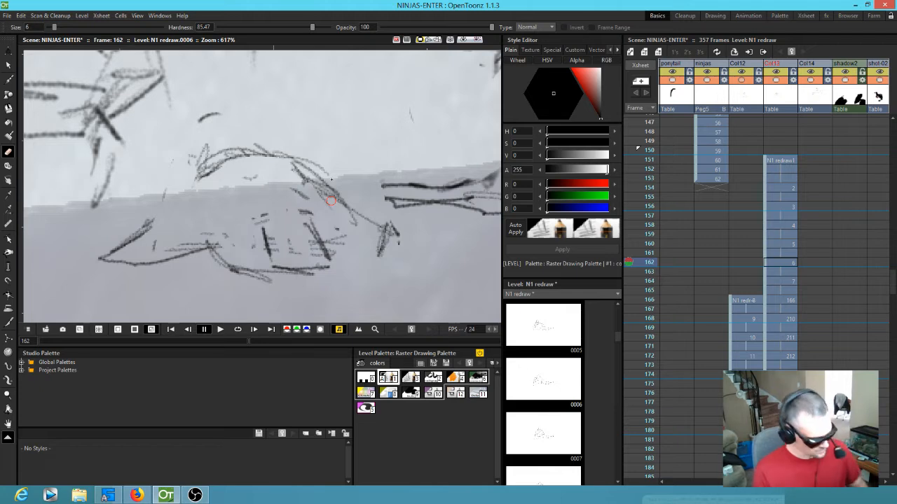
Draw the supporting hand's thumb, fingers and back-of-hand contour with darker lines at frame 162.
key("b")
mouse_move(223, 160)
left_mouse_down()
mouse_move(150, 228)
mouse_move(105, 254)
mouse_move(137, 264)
mouse_move(221, 240)
left_mouse_up()
mouse_move(171, 204)
left_mouse_down()
mouse_move(184, 241)
mouse_move(261, 231)
mouse_move(222, 247)
mouse_move(275, 275)
mouse_move(238, 256)
mouse_move(327, 249)
left_mouse_up()
mouse_move(265, 202)
left_mouse_down()
mouse_move(293, 191)
mouse_move(327, 263)
mouse_move(279, 257)
mouse_move(335, 275)
mouse_move(355, 218)
mouse_move(367, 255)
mouse_move(337, 260)
mouse_move(382, 264)
mouse_move(366, 272)
mouse_move(372, 246)
mouse_move(346, 251)
mouse_move(348, 233)
mouse_move(291, 245)
left_mouse_up()
mouse_move(342, 192)
left_mouse_down()
mouse_move(370, 190)
mouse_move(384, 214)
mouse_move(384, 246)
left_mouse_up()
mouse_move(344, 191)
left_mouse_down()
mouse_move(296, 151)
mouse_move(200, 191)
left_mouse_up()
left_click_drag(274, 155, 168, 204)
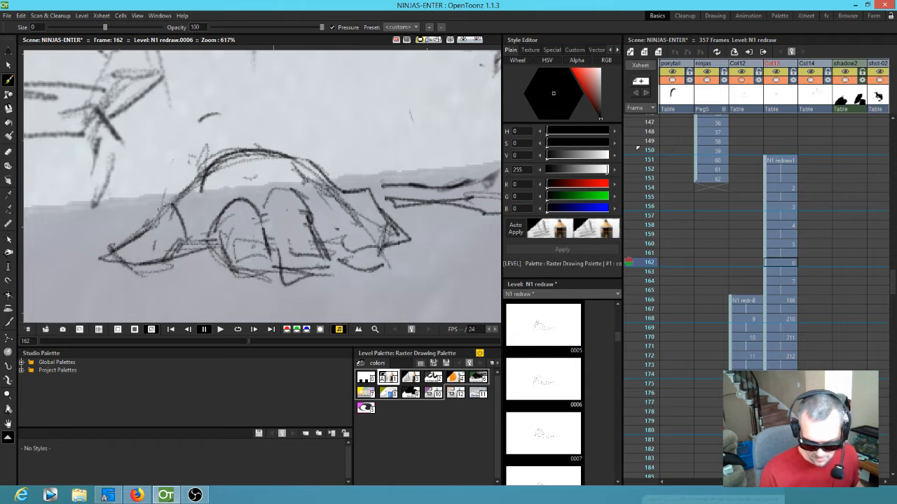
Define the outer fingers and round off the fingertips of the supporting hand at frame 162.
mouse_move(327, 187)
left_mouse_down()
mouse_move(307, 194)
mouse_move(309, 218)
left_mouse_up()
mouse_move(311, 194)
left_mouse_down()
mouse_move(415, 207)
mouse_move(335, 136)
mouse_move(349, 196)
mouse_move(377, 250)
mouse_move(359, 263)
mouse_move(350, 232)
mouse_move(338, 268)
mouse_move(368, 273)
mouse_move(412, 242)
left_mouse_up()
mouse_move(331, 254)
left_mouse_down()
mouse_move(282, 286)
mouse_move(336, 286)
left_mouse_up()
mouse_move(275, 259)
left_mouse_down()
mouse_move(230, 280)
mouse_move(274, 282)
left_mouse_up()
Erase the stray sketch lines around the thumb, fingers and back of the supporting hand at frame 162.
key("a")
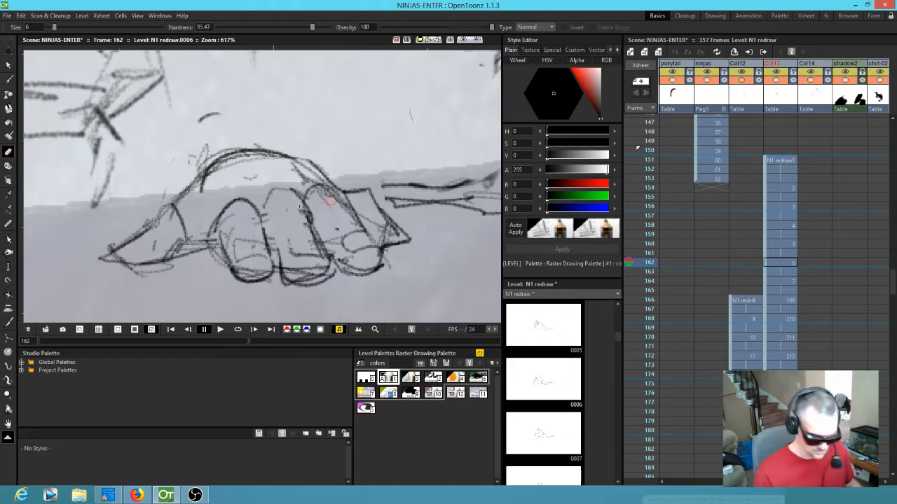
left_click_drag(230, 218, 229, 232)
left_click_drag(255, 178, 203, 193)
mouse_move(214, 170)
left_mouse_down()
mouse_move(259, 160)
mouse_move(208, 146)
mouse_move(228, 147)
left_mouse_up()
left_click_drag(156, 225, 173, 244)
left_click_drag(115, 263, 99, 258)
left_click_drag(172, 267, 134, 274)
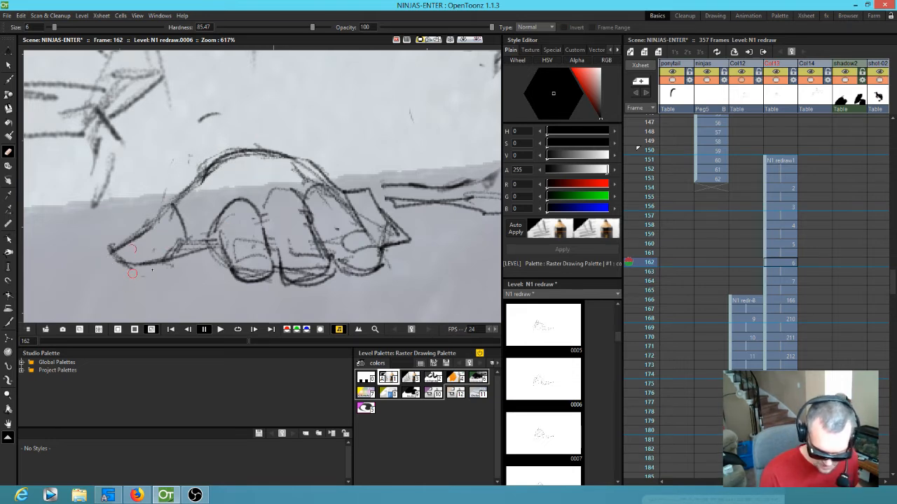
mouse_move(190, 253)
left_mouse_down()
mouse_move(183, 258)
mouse_move(203, 248)
mouse_move(192, 253)
left_mouse_up()
mouse_move(379, 232)
left_mouse_down()
mouse_move(369, 213)
mouse_move(377, 219)
left_mouse_up()
left_click_drag(325, 233, 342, 257)
left_click_drag(284, 232, 279, 229)
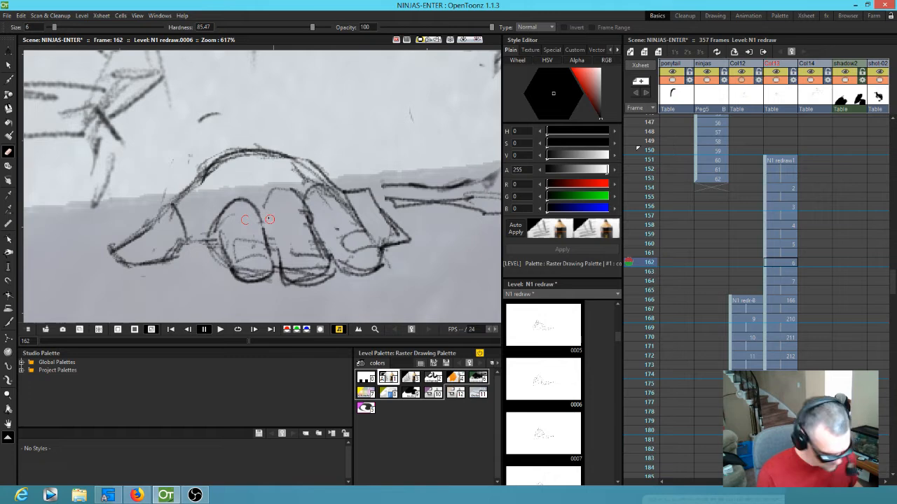
Add small detail strokes to the outermost finger and the thumb of the supporting hand at frame 162.
key("b")
mouse_move(391, 226)
left_mouse_down()
mouse_move(370, 232)
mouse_move(396, 234)
left_mouse_up()
left_click_drag(146, 241, 134, 254)
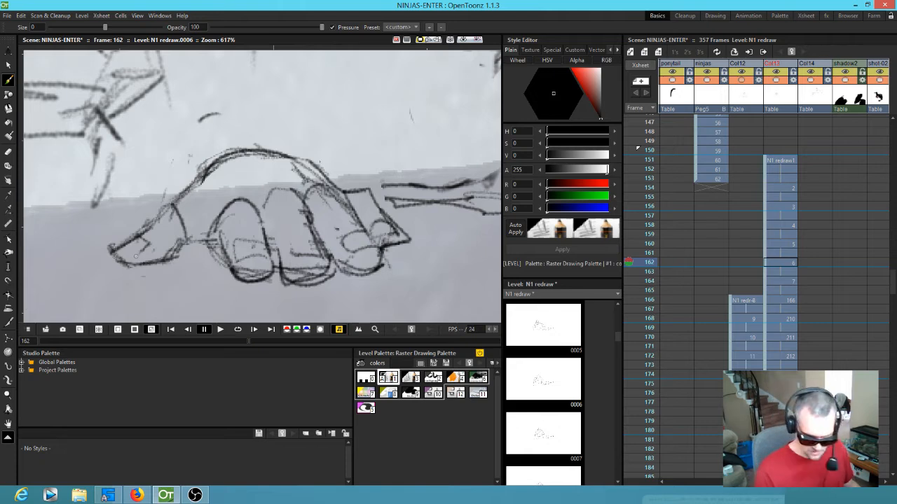
Select the supporting hand at frame 162 with a freehand selection and scale it to about 89.6%.
key("s")
mouse_move(321, 136)
left_mouse_down()
mouse_move(193, 155)
mouse_move(68, 251)
mouse_move(233, 303)
mouse_move(434, 275)
mouse_move(387, 188)
mouse_move(295, 133)
left_mouse_up()
scroll(280, 204, "down", 5)
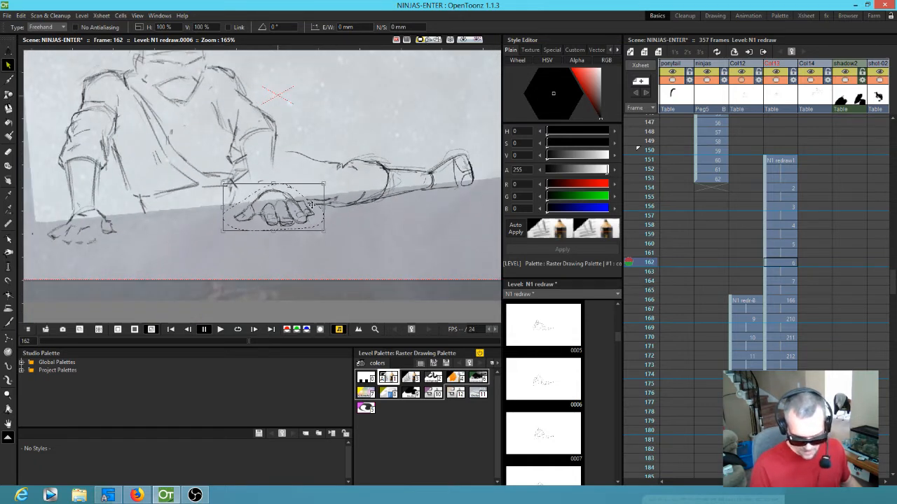
left_click_drag(323, 182, 311, 184)
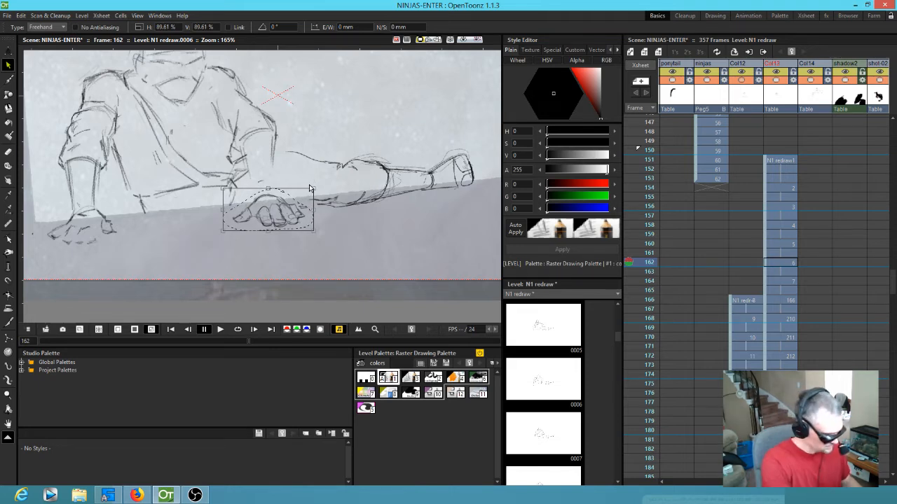
Erase the old rough supporting hand at frames 164 to 170 using a size 60 eraser.
key(".")
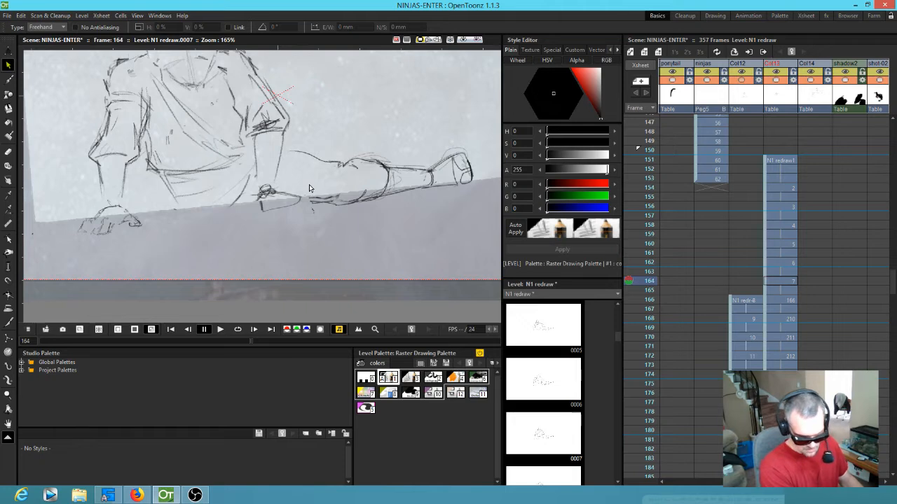
key("a")
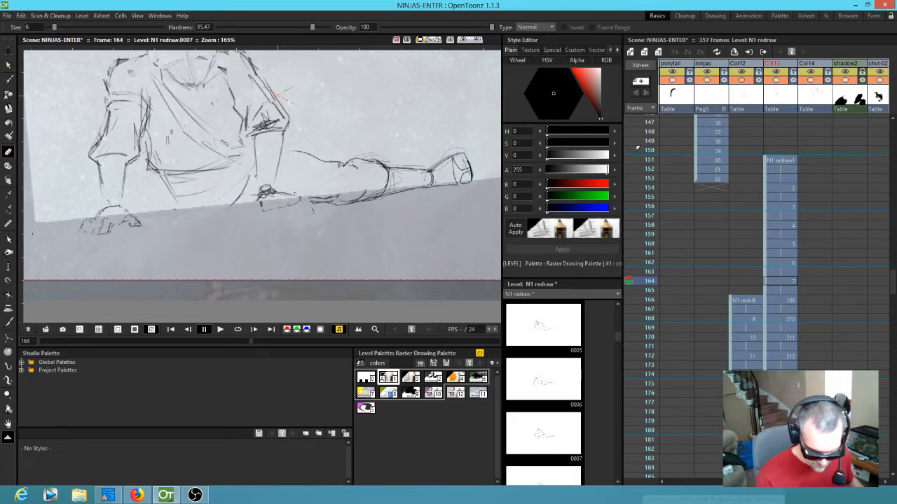
left_click_drag(55, 27, 116, 33)
mouse_move(287, 204)
left_mouse_down()
mouse_move(259, 202)
mouse_move(281, 236)
mouse_move(270, 208)
left_mouse_up()
key("Down")
key("Down")
key("Down")
key("Down")
key("Down")
key("Down")
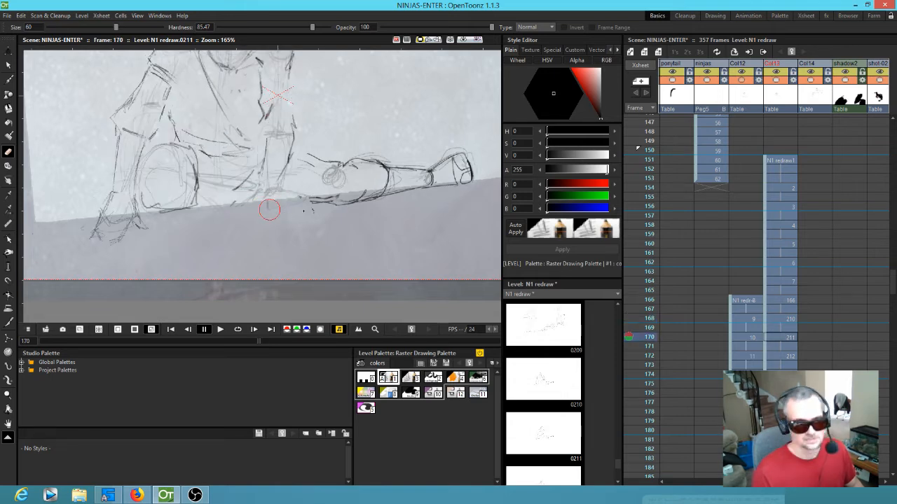
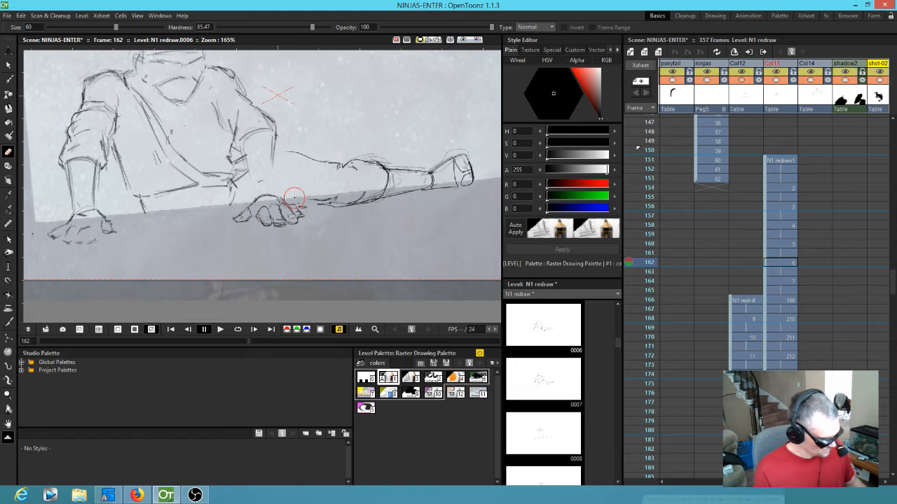
Select the supporting hand at frame 162, scale it to 96.48% by 97.88%, rotate it 5.24° and shift it -1.3 mm E/W, 5.85 mm N/S.
key("s")
mouse_move(294, 191)
left_mouse_down()
mouse_move(229, 242)
mouse_move(312, 211)
mouse_move(313, 189)
left_mouse_up()
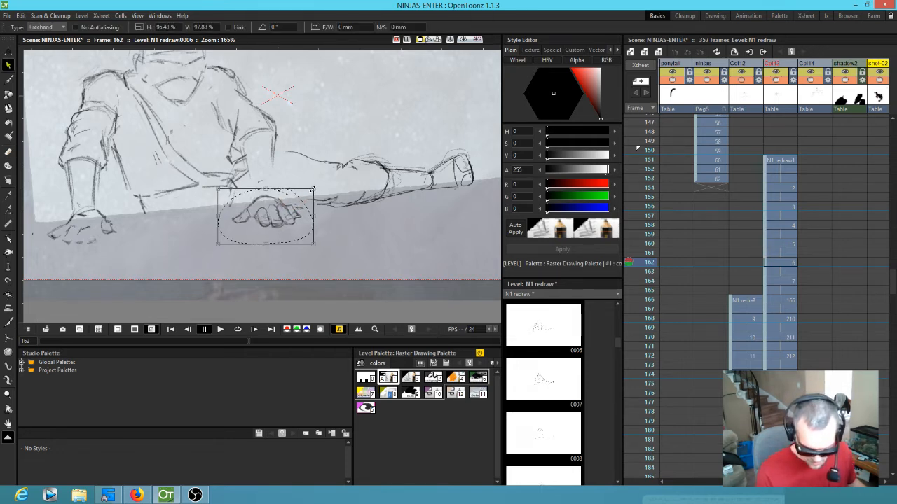
left_click_drag(288, 220, 290, 217)
left_click_drag(321, 182, 318, 177)
left_click_drag(282, 213, 279, 208)
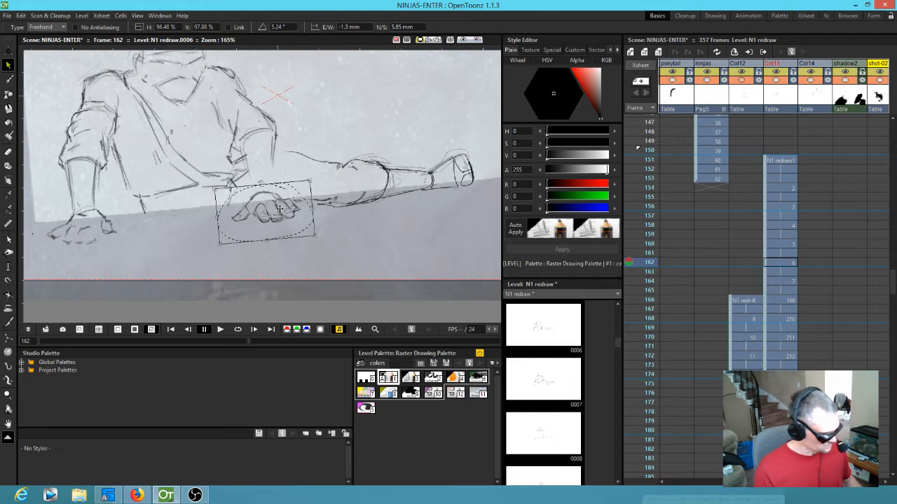
Paste the adjusted supporting hand into the drawings at frames 164 to 172, and save the scene and its level.
key(".")
key(".")
key(".")
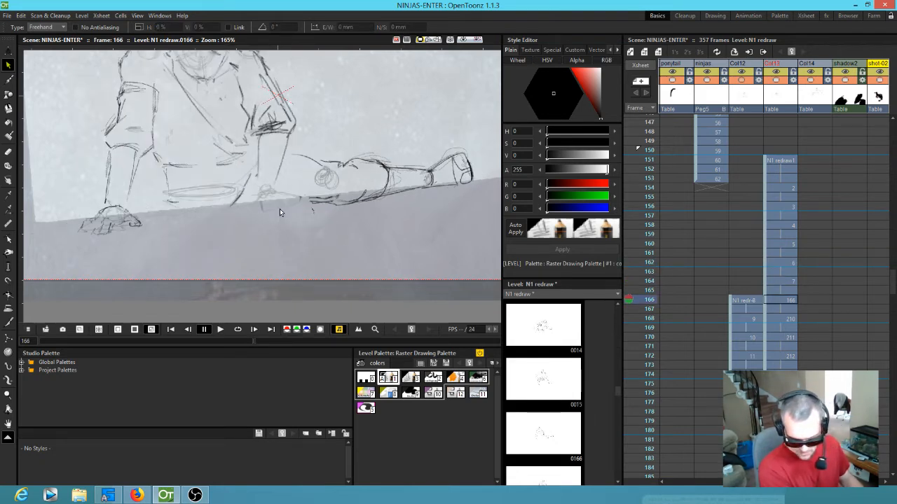
key(".")
key(".")
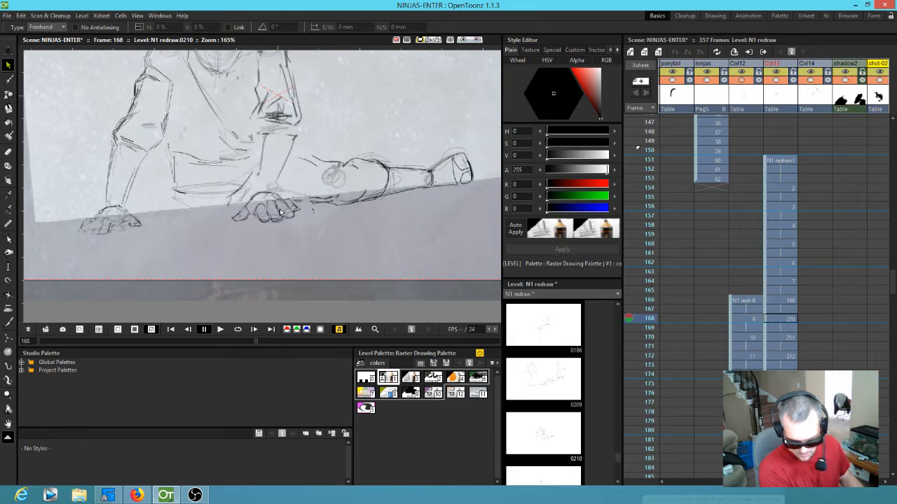
key(".")
key(".")
key(".")
key(".")
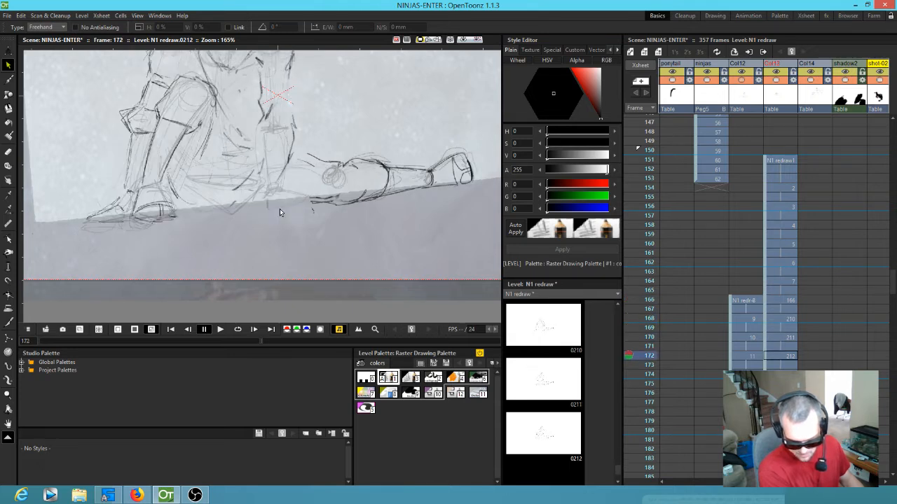
key(".")
key(".")
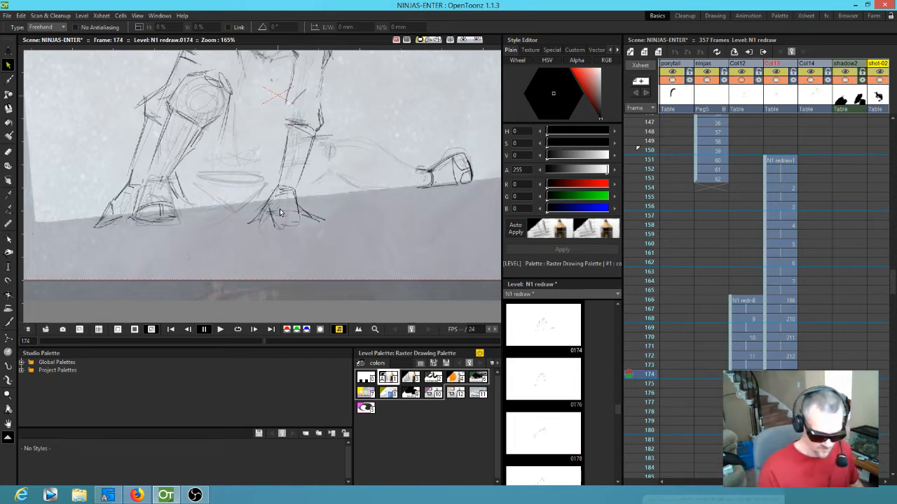
left_click(6, 15)
left_click(25, 46)
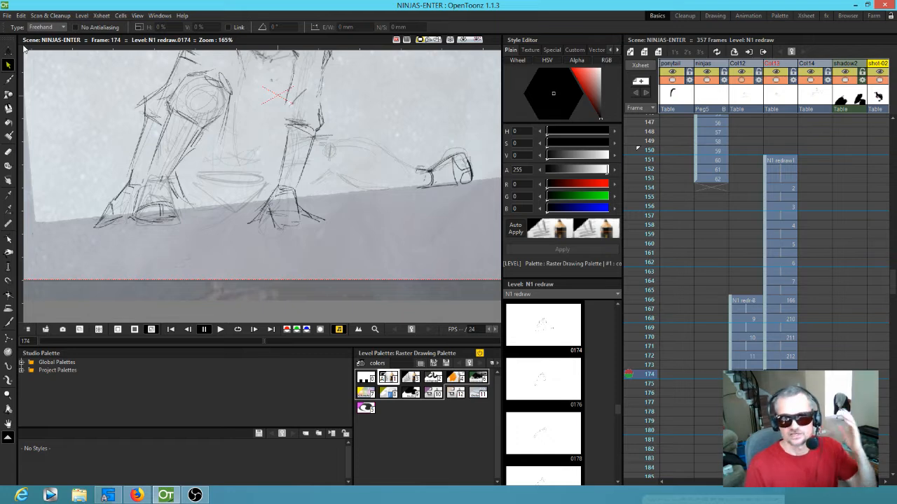
Draw the outer edge of the supporting forearm down to the new hand at frame 162.
key("Up")
key("Up")
key("Up")
key("Up")
key("Up")
key("Up")
key("Up")
key("Up")
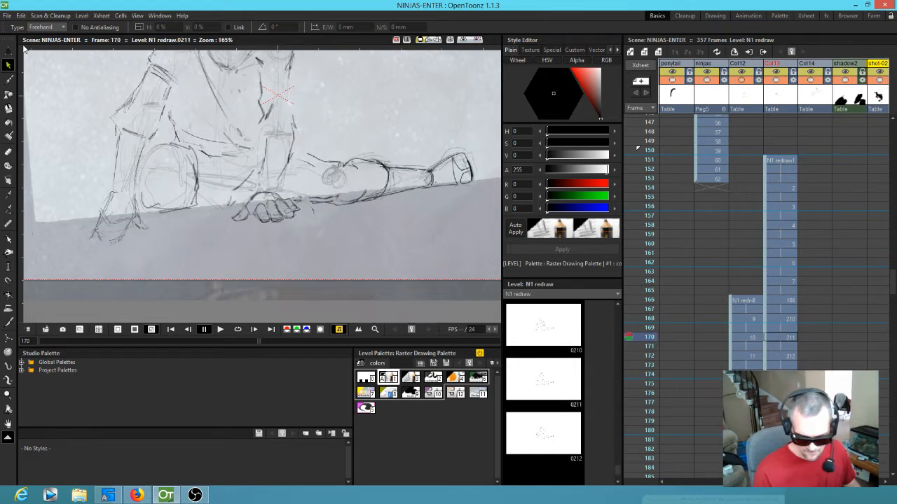
key("Up")
key("Up")
key("Up")
key("Up")
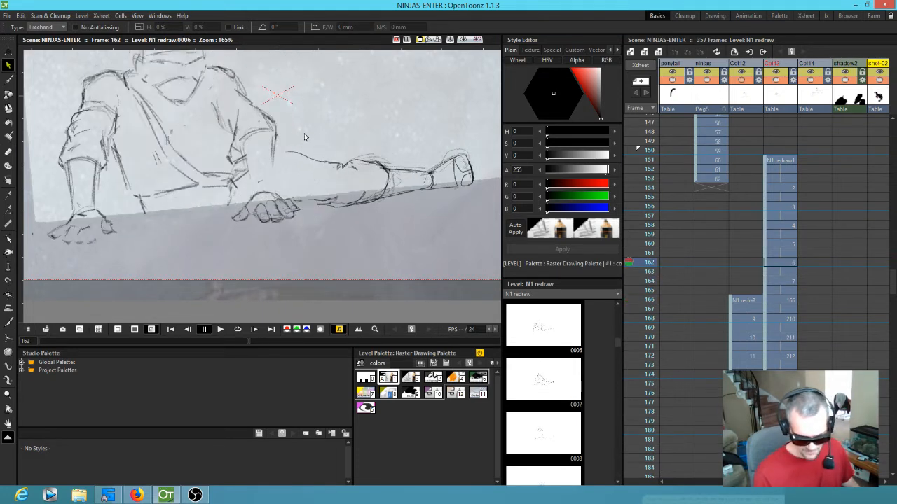
key("b")
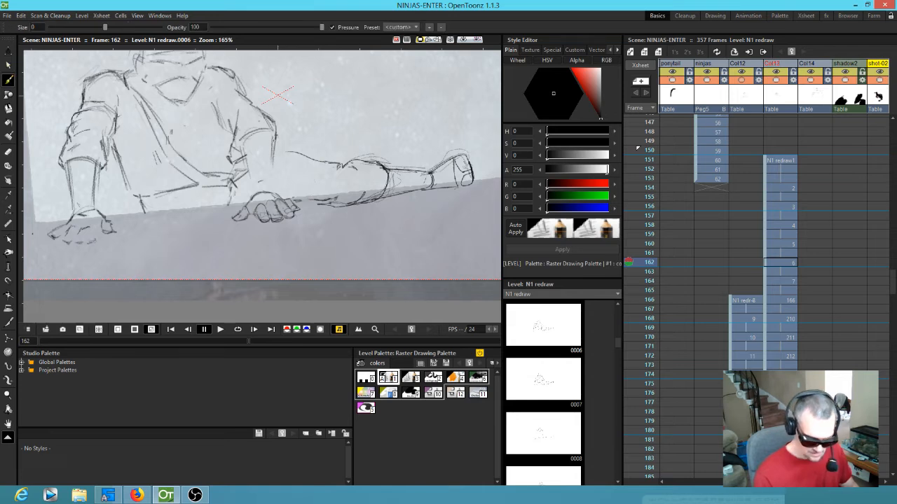
left_click_drag(270, 153, 275, 195)
Extend the outer edge of the supporting forearm to the wrist on the drawings from frames 164 to 172.
key("period")
key("period")
left_click_drag(287, 142, 276, 194)
key("period")
left_click_drag(291, 140, 278, 192)
left_click_drag(287, 158, 275, 195)
key("period")
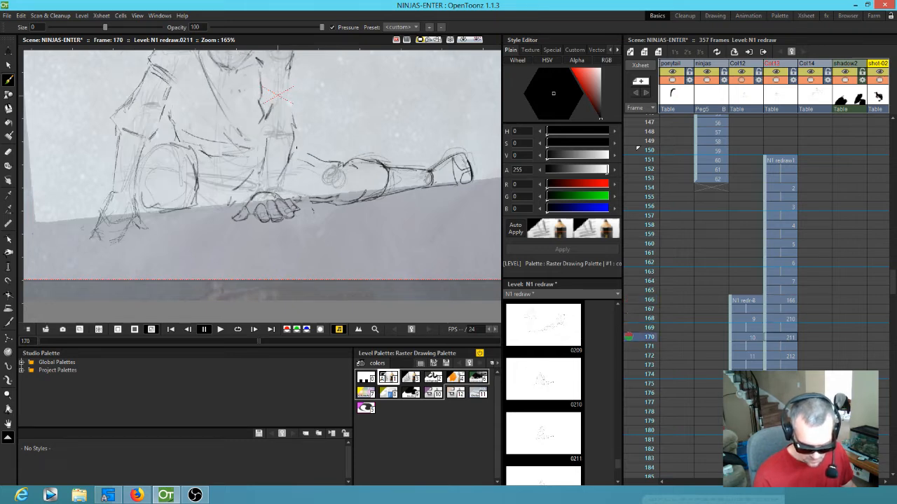
left_click_drag(293, 146, 279, 190)
left_click_drag(293, 136, 278, 195)
Draw the inner edge of the supporting forearm down to the wrist, working from frame 172 back to frame 162.
key("Down")
key("Down")
key("Up")
key("Up")
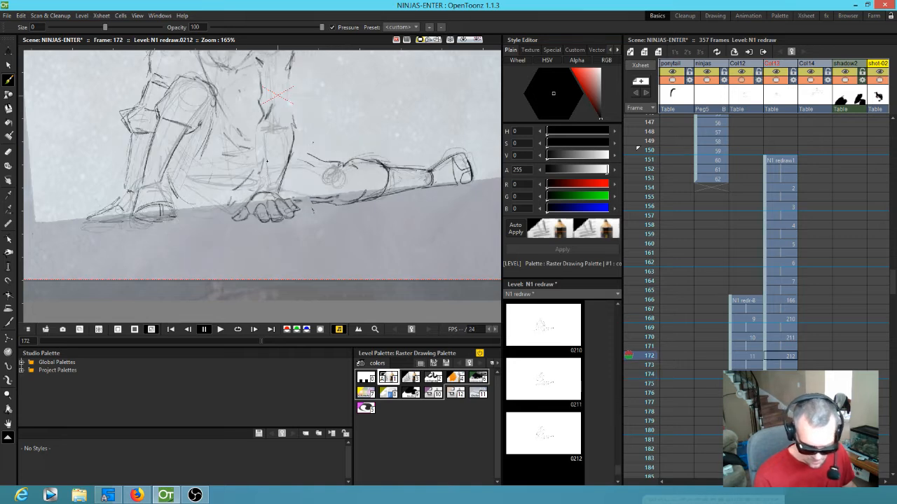
key("Up")
key("Up")
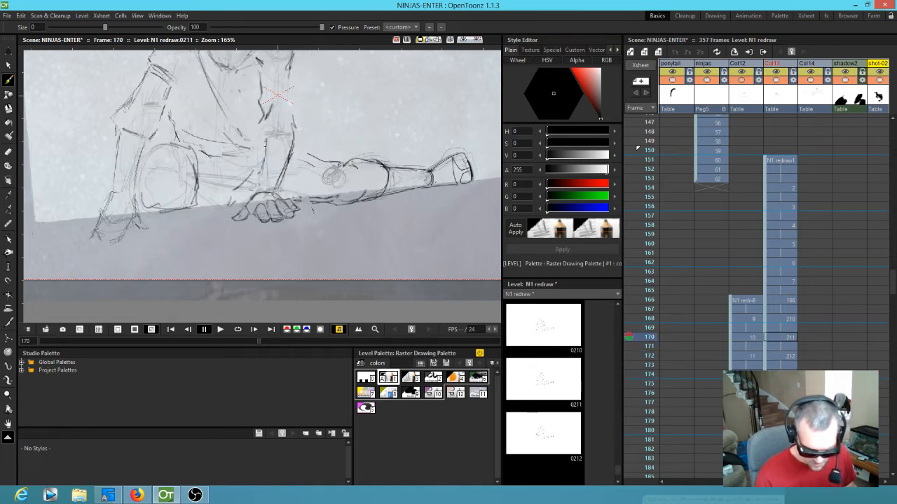
key("Up")
key("Up")
key("Up")
key("Up")
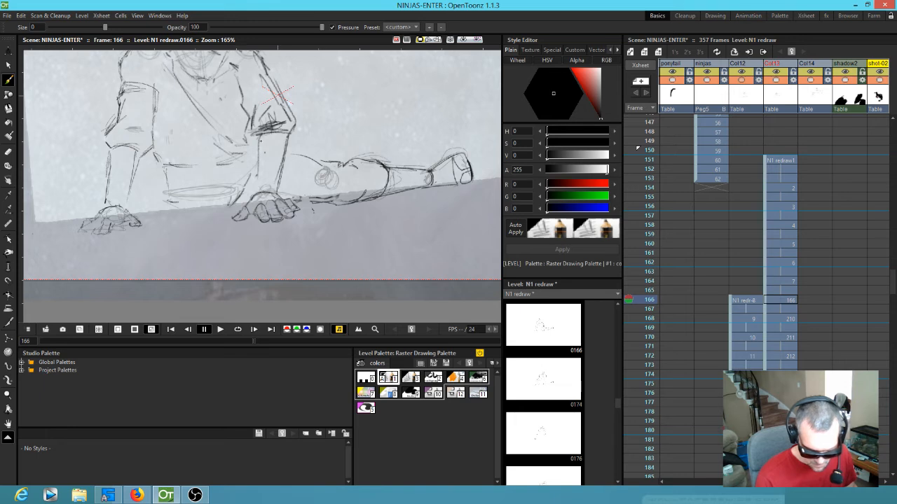
key("Up")
key("Up")
key("Up")
key("Up")
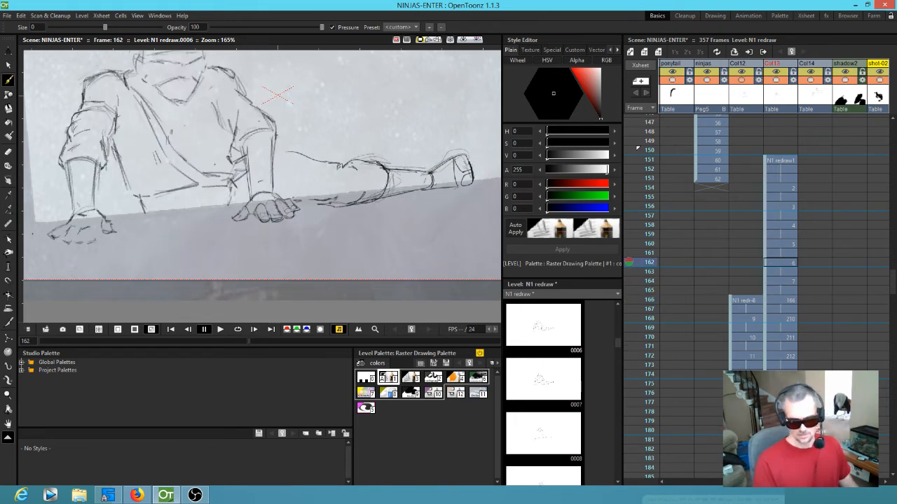
Examine the whole figure's movement across frames 162 to 176.
scroll(218, 232, "down", 1)
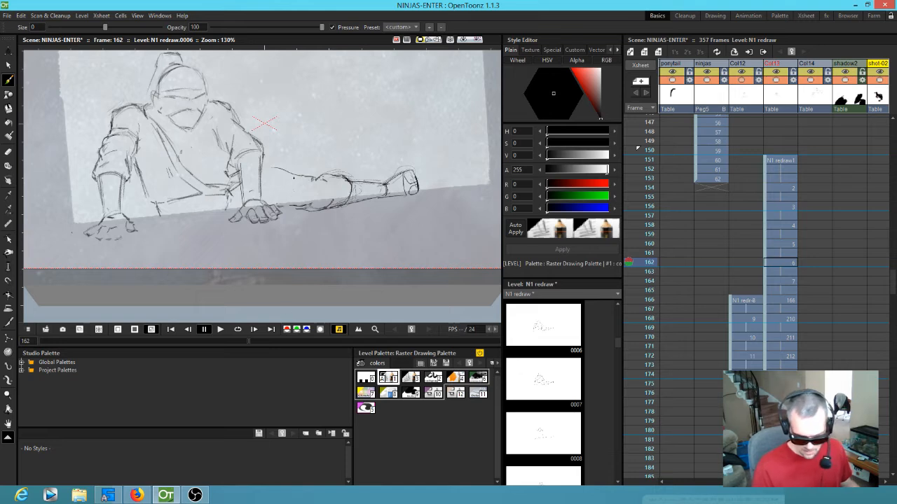
scroll(314, 176, "down", 1)
scroll(315, 177, "up", 1)
scroll(323, 168, "down", 2)
scroll(322, 167, "up", 2)
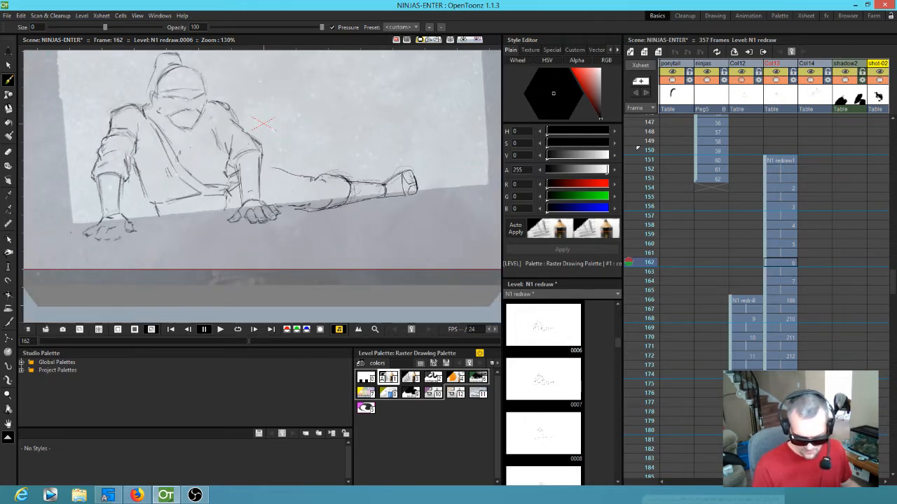
left_click_drag(263, 124, 280, 164)
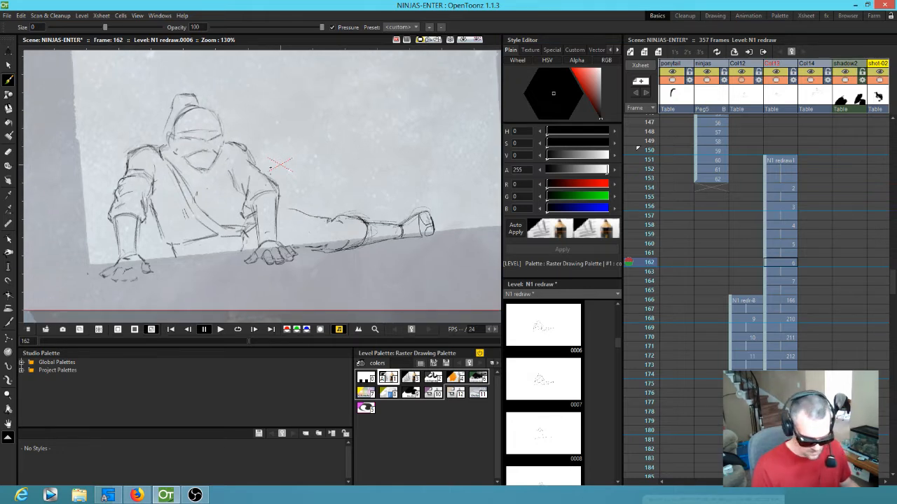
scroll(281, 146, "down", 1)
scroll(282, 146, "up", 4)
scroll(281, 149, "down", 2)
key("Up")
key("Up")
key("Down")
key("Down")
key("Down")
key("Down")
key("Down")
key("Down")
key("Down")
key("Down")
key("Down")
key("Down")
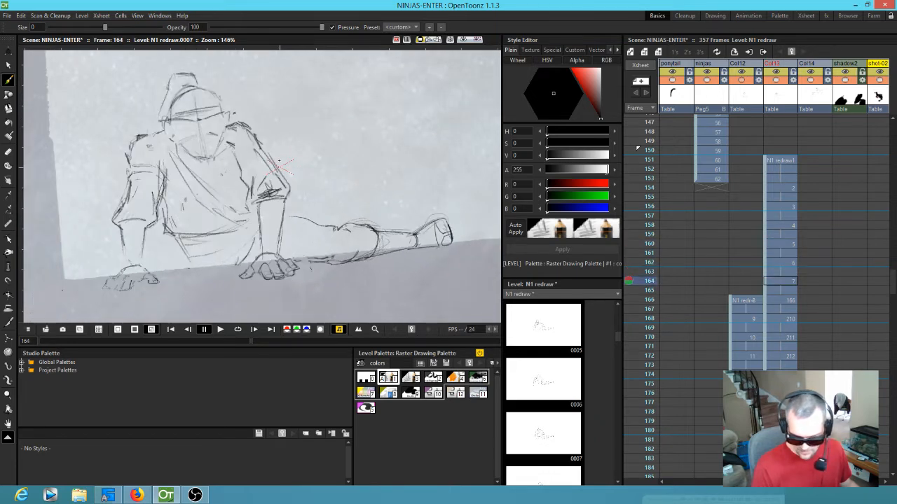
key("Up")
key("Up")
key("Up")
key("Up")
key("Up")
key("Up")
key("Up")
key("Up")
key("Up")
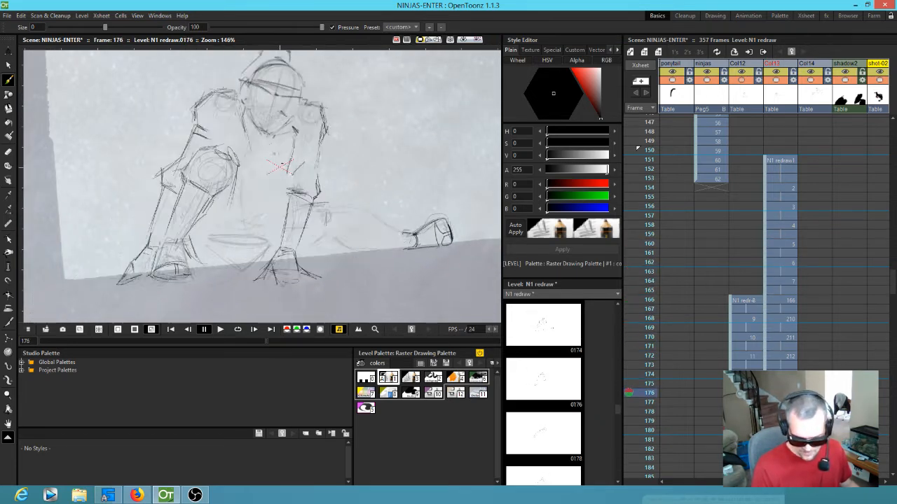
Check how the planted hand and forearm line up with the body between frames 162 and 171.
key("Down")
key("Down")
key("Down")
key("Down")
key("Down")
key("Down")
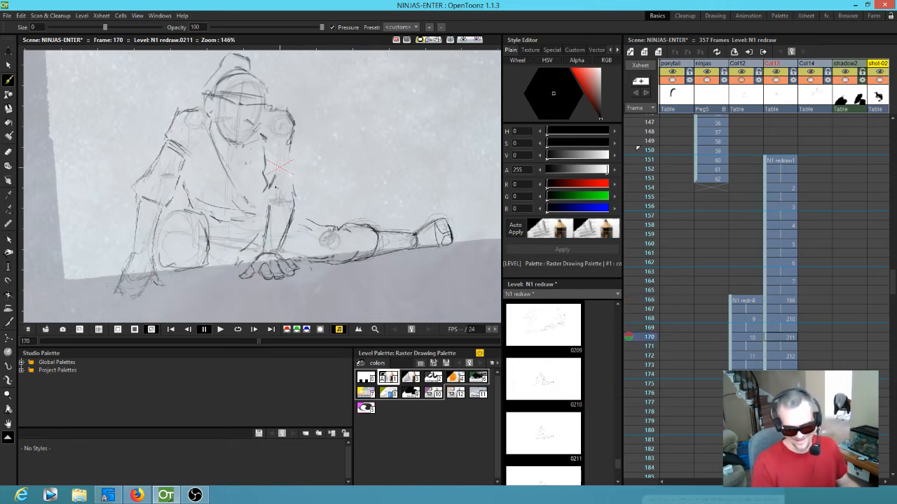
key("Down")
key("Down")
key("Down")
key("Down")
key("Down")
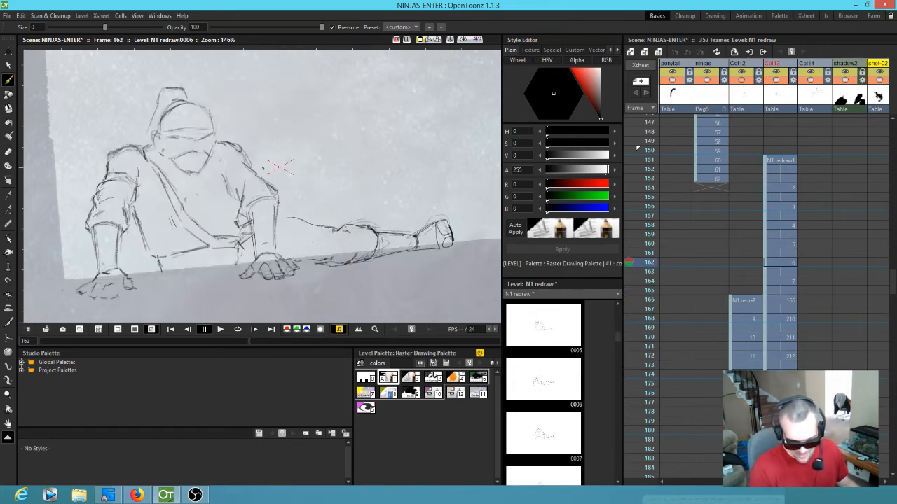
key("Down")
key("Down")
key("Down")
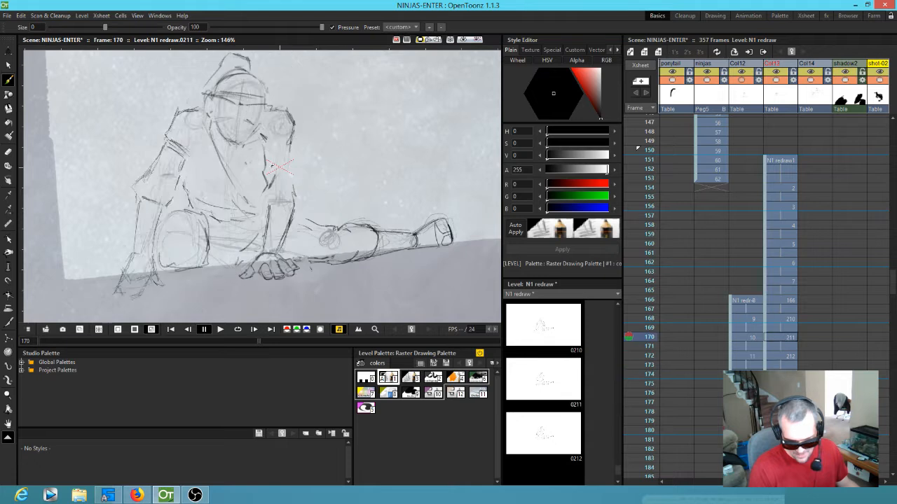
key("Up")
key("Up")
key("Up")
key("Up")
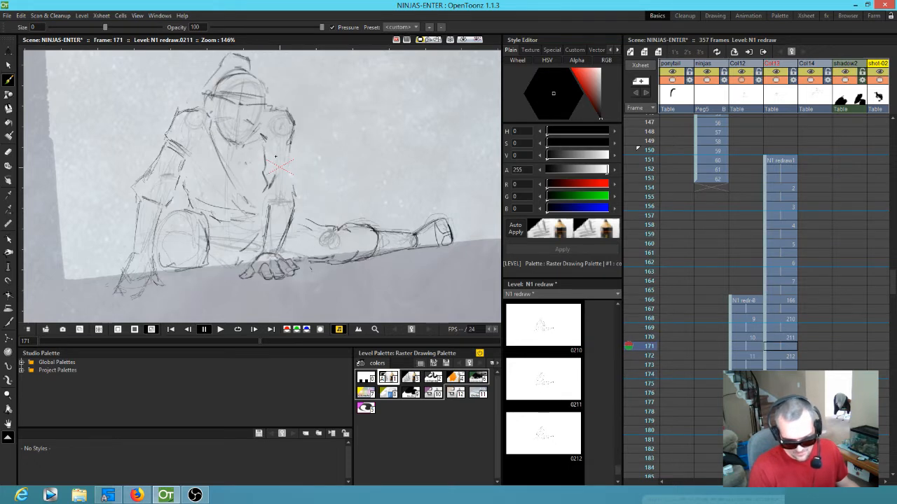
Compare the ninja's poses back and forth between frames 171 and 174.
key("Down")
key("Down")
key("Down")
key("Down")
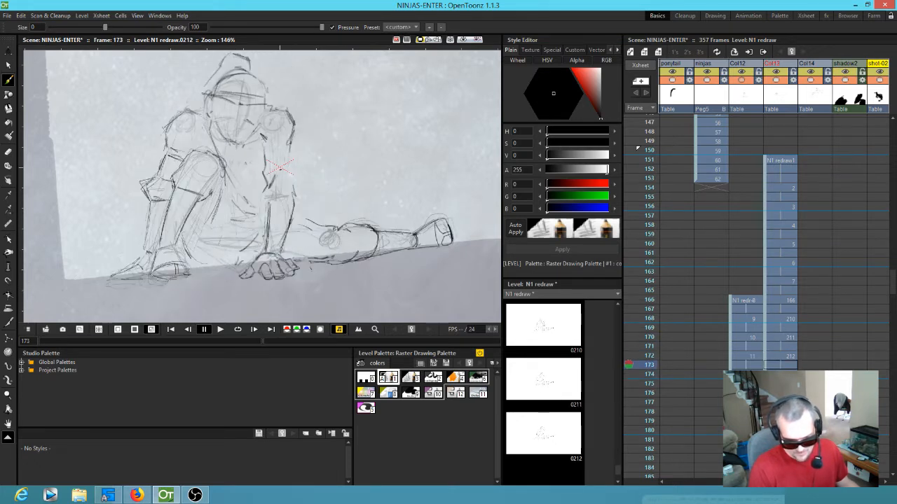
key("Up")
key("Up")
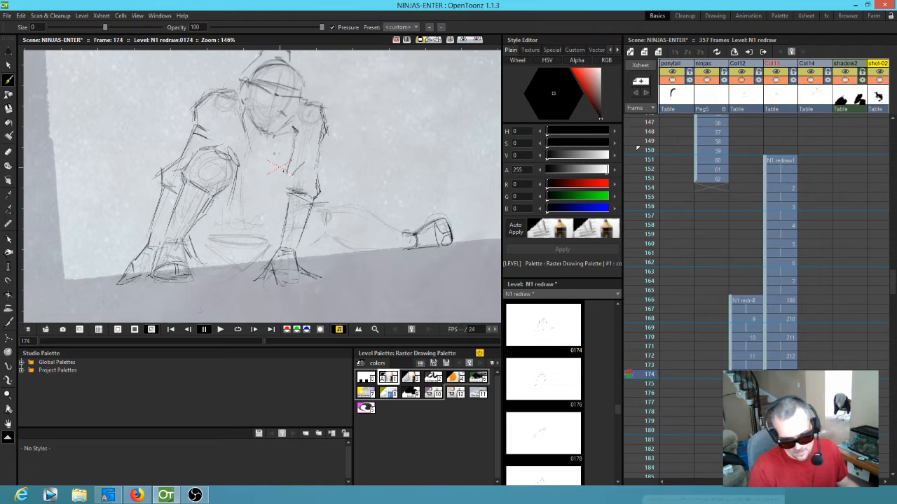
key("Up")
key("Up")
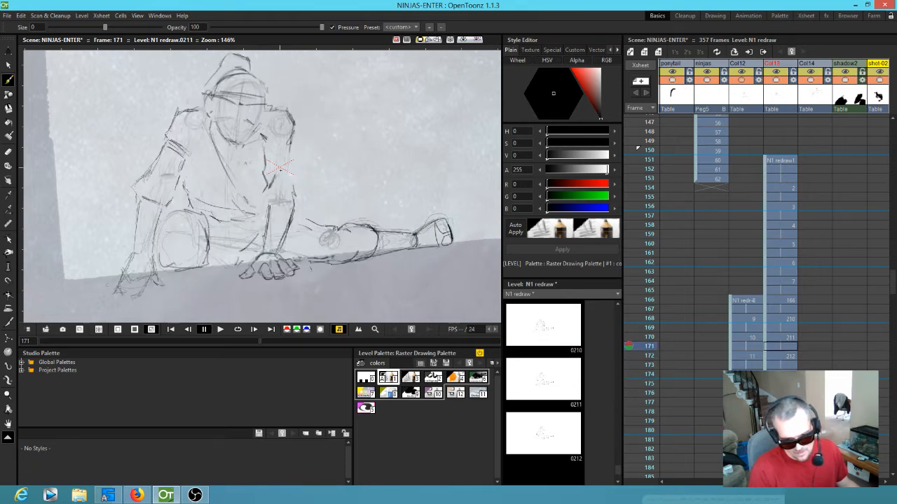
key("Down")
key("Up")
key("Down")
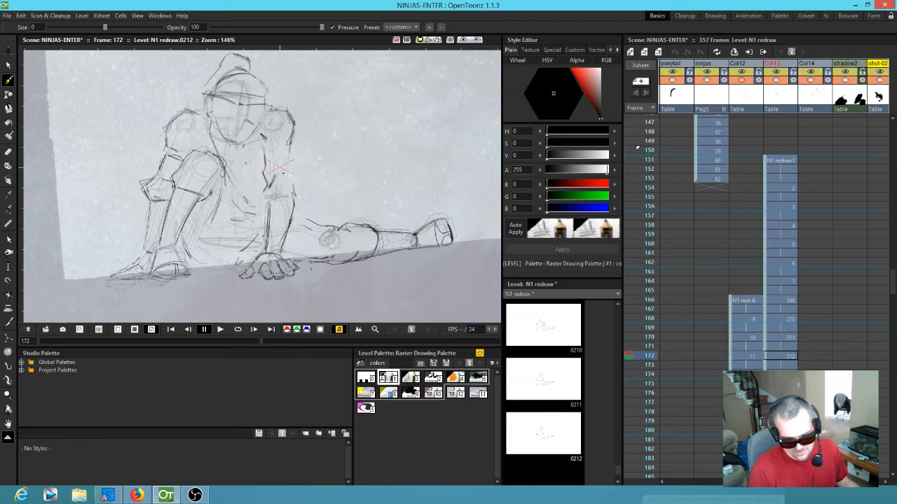
key("Up")
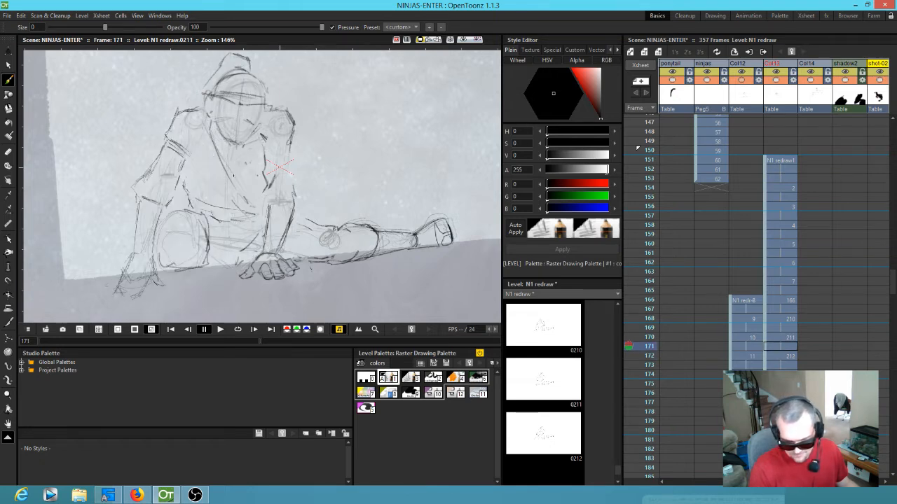
key("Down")
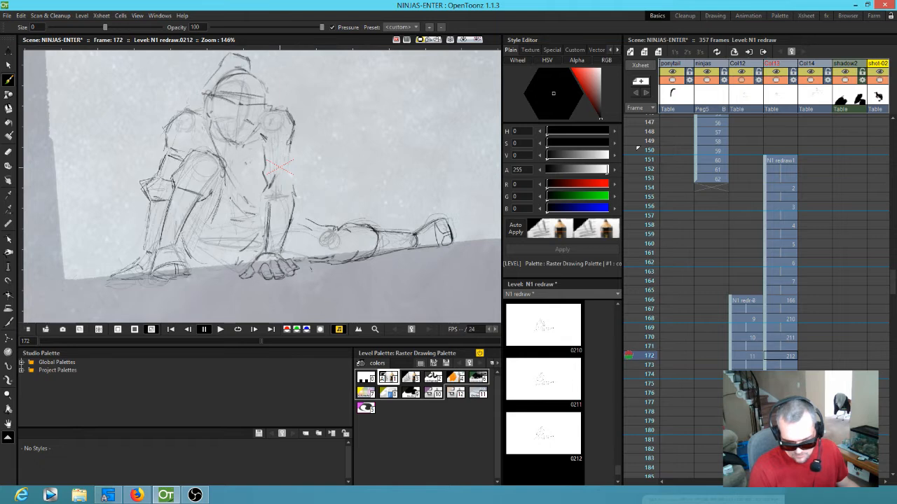
key("Up")
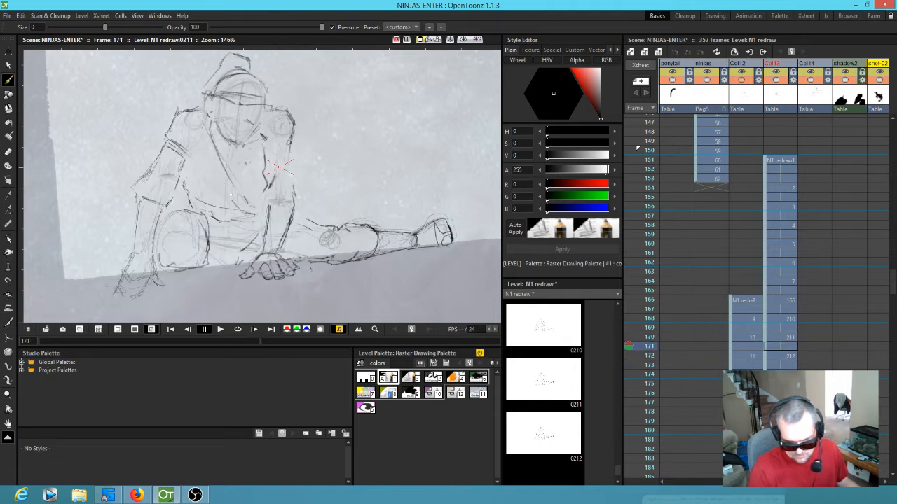
Review the ninja's movement around frames 170 to 174 with the whole camera frame in view, including playback.
key("Down")
key("Up")
key("Up")
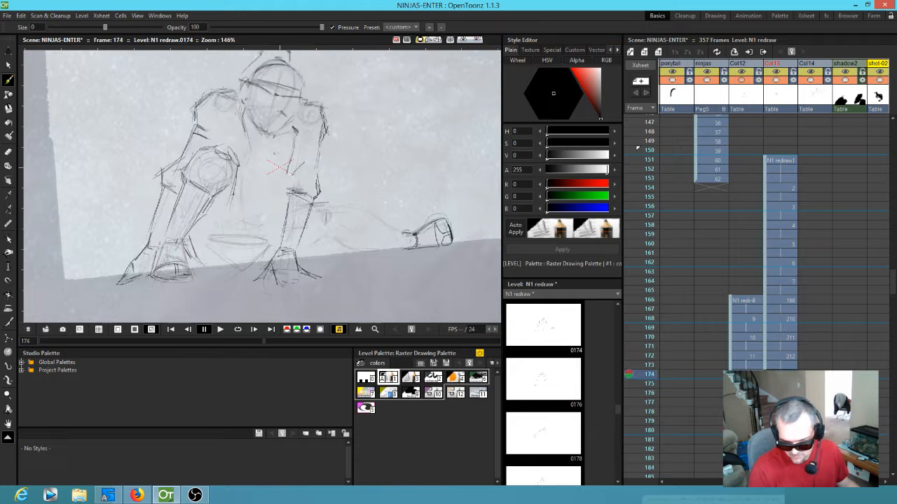
scroll(236, 190, "down", 2)
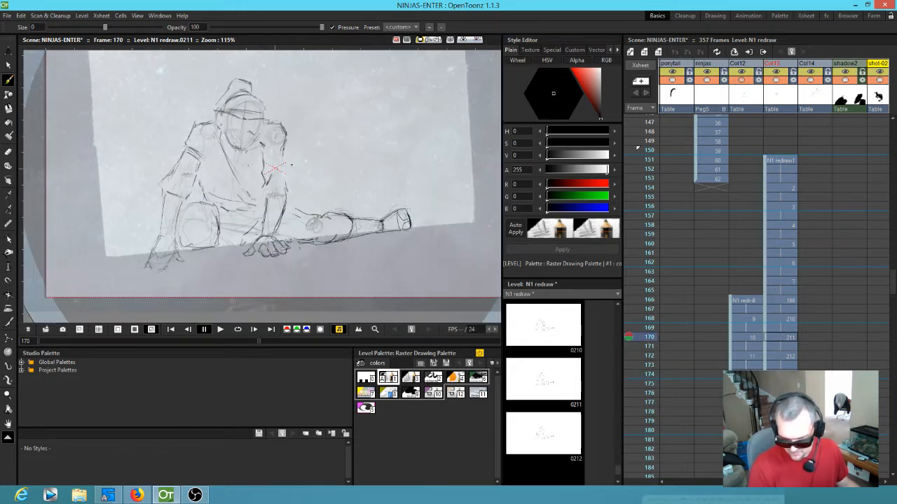
scroll(266, 188, "down", 2)
scroll(665, 275, "down", 4)
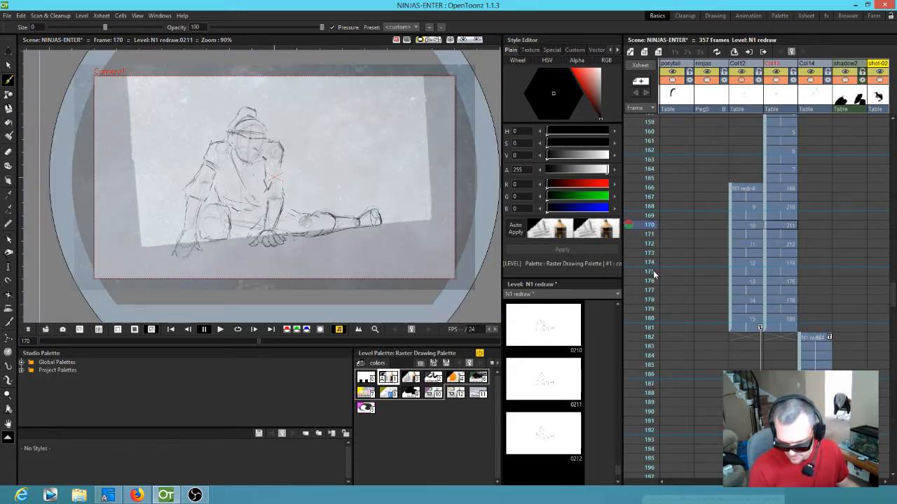
scroll(665, 275, "down", 1)
scroll(665, 273, "down", 1)
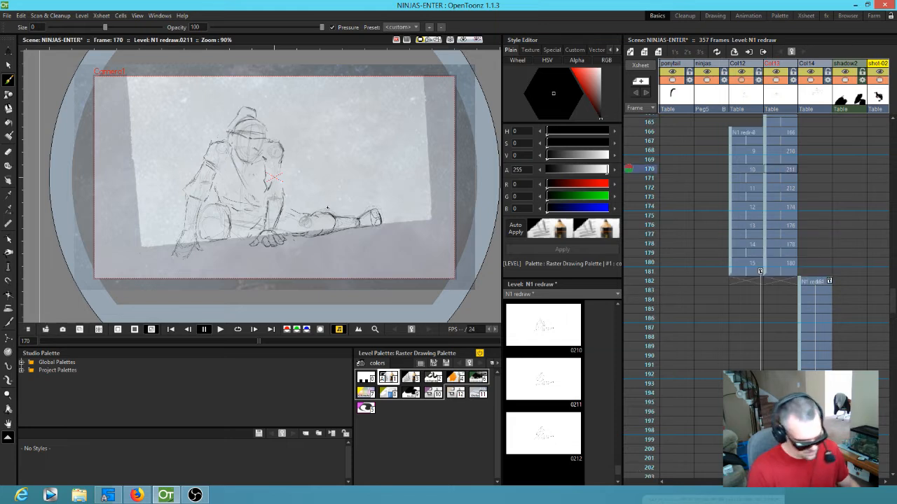
key("l")
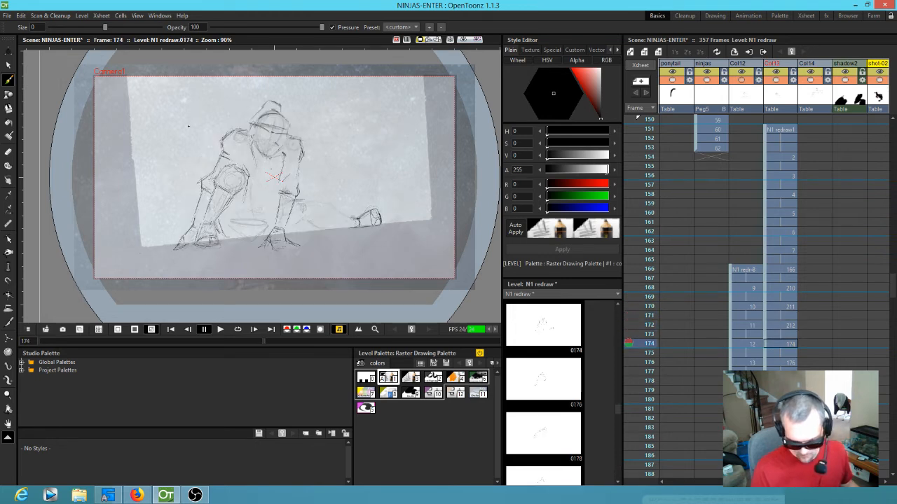
Sketch the ninja's waistline on frame 172 and strengthen the upper pelvis line on frame 176.
scroll(271, 192, "up", 3)
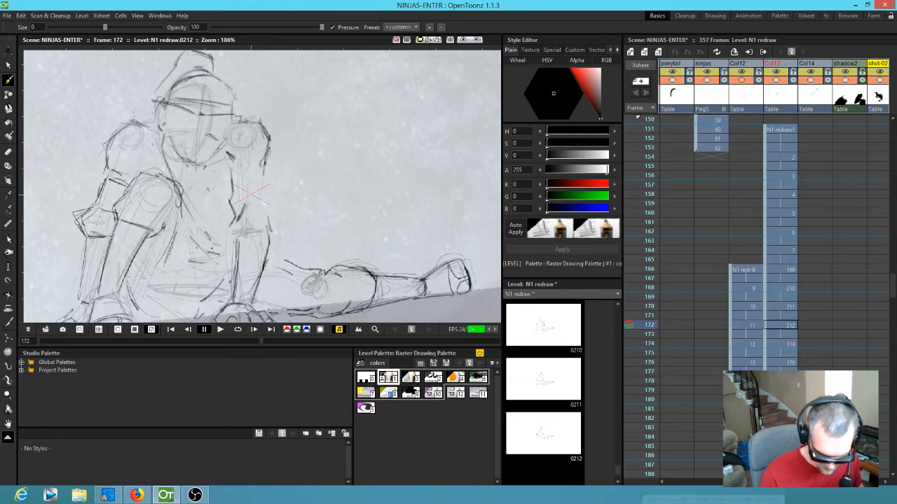
left_click_drag(173, 242, 196, 248)
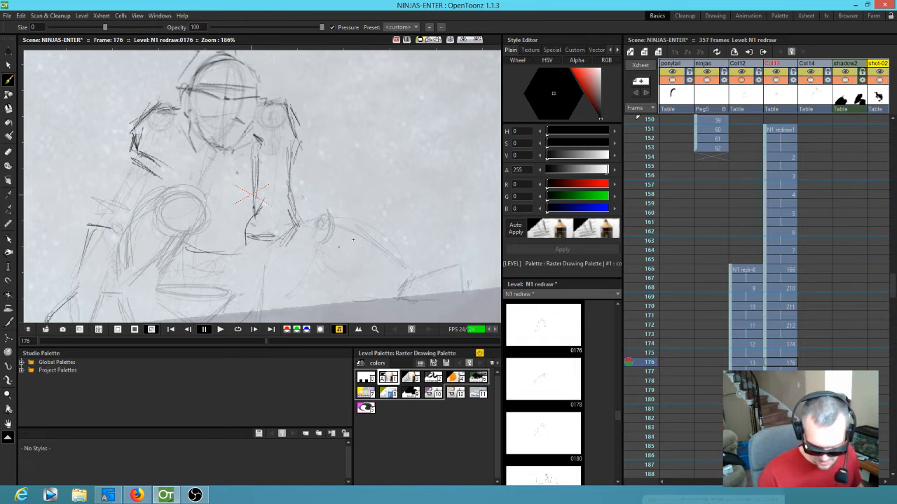
left_click_drag(346, 243, 372, 191)
left_click_drag(196, 228, 257, 238)
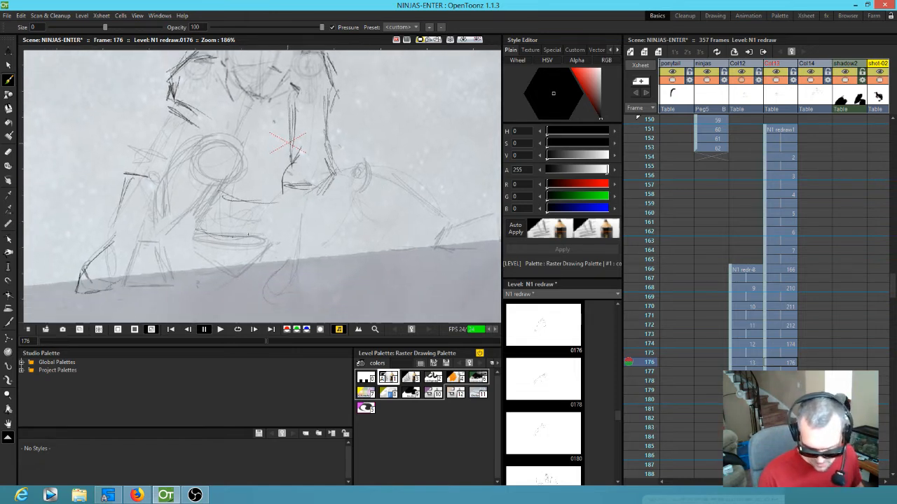
Compare the hips, waist and legs frame by frame between frames 174 and 180.
key("Up")
key("Up")
key("Down")
key("Down")
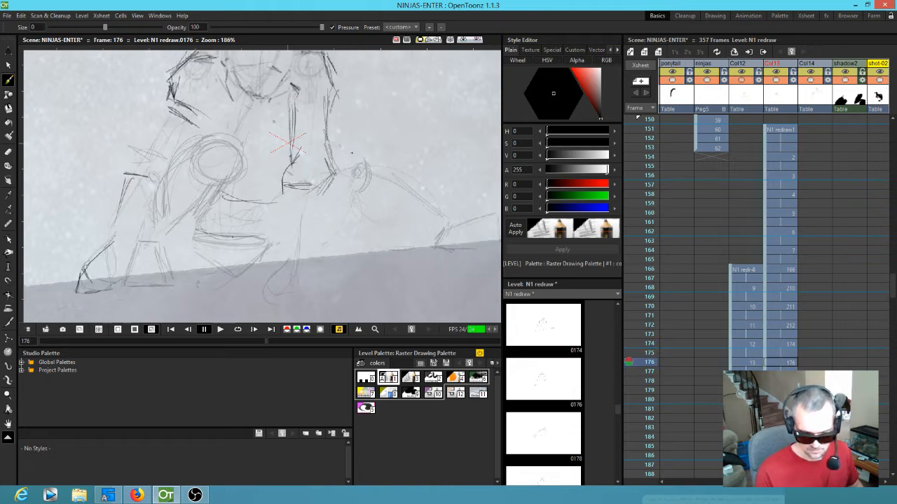
key("Down")
key("Down")
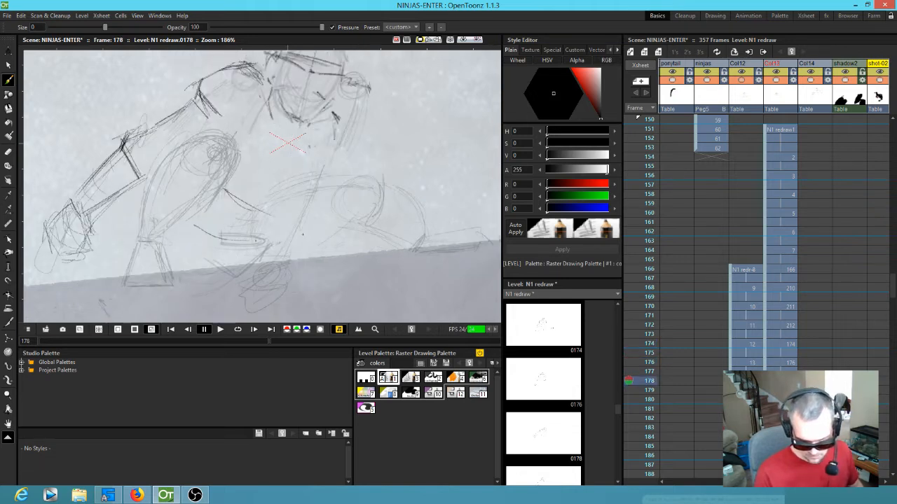
key("Down")
key("Down")
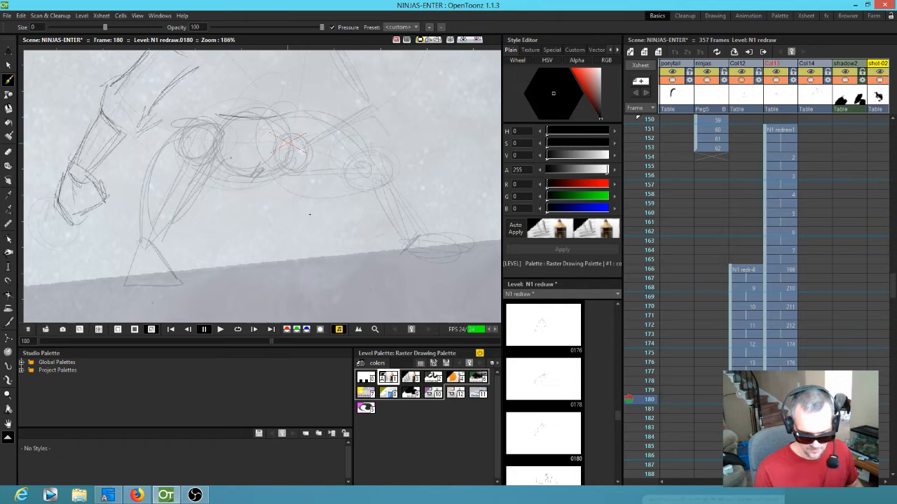
left_click_drag(329, 198, 313, 303)
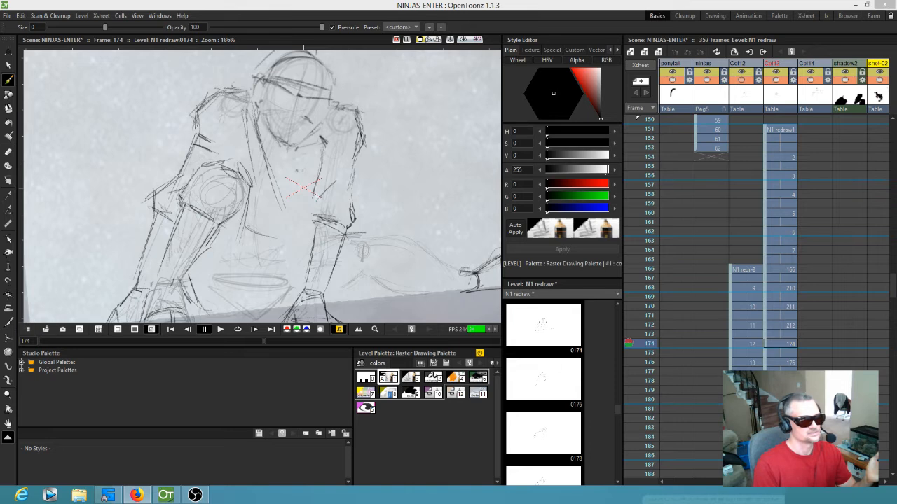
Switch to Firefox, maximize its window and open phptest.php from the SANDBOX index.
left_click(135, 496)
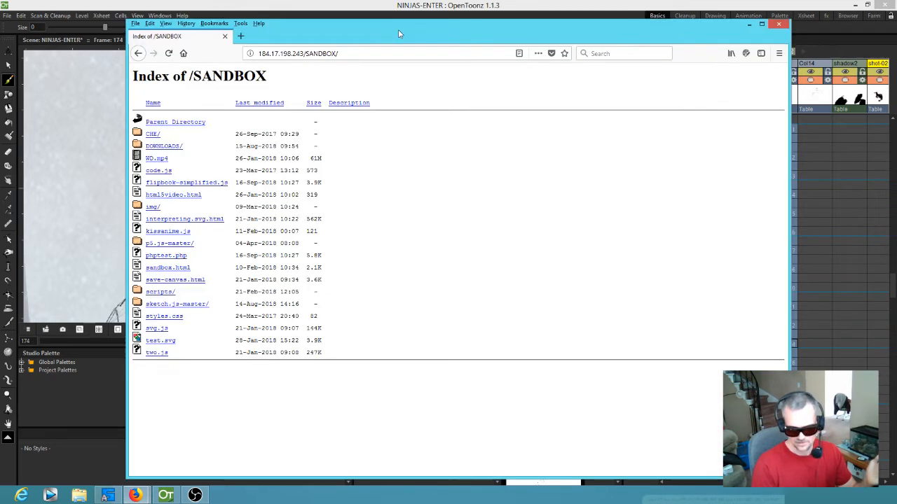
double_click(400, 32)
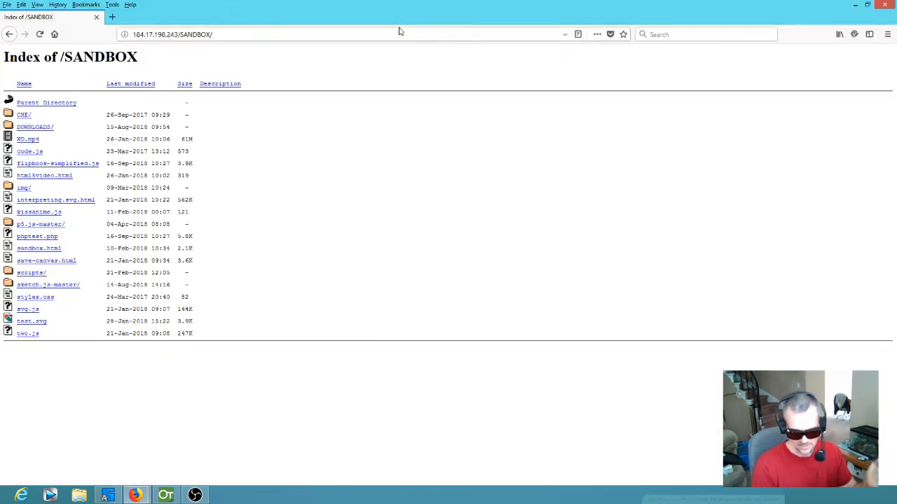
left_click(56, 236)
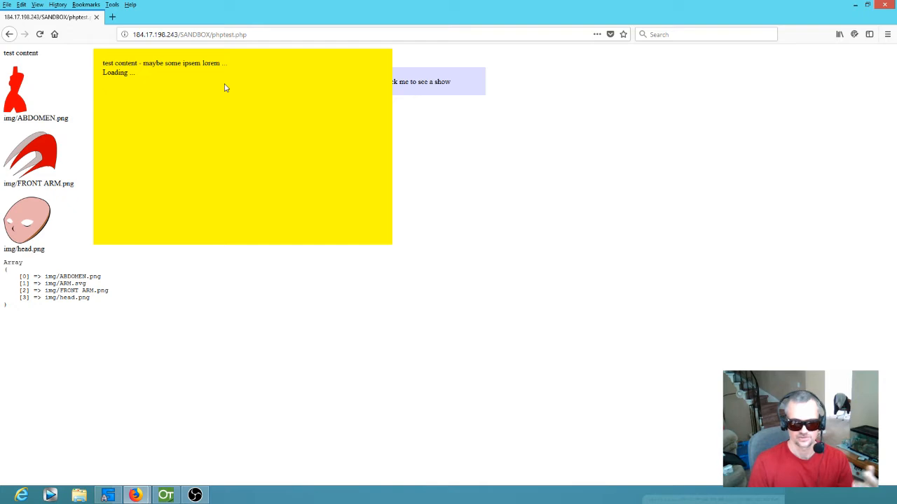
Preview the ABDOMEN, FRONT ARM and head images in the test page's yellow box.
left_click(21, 92)
left_click(38, 146)
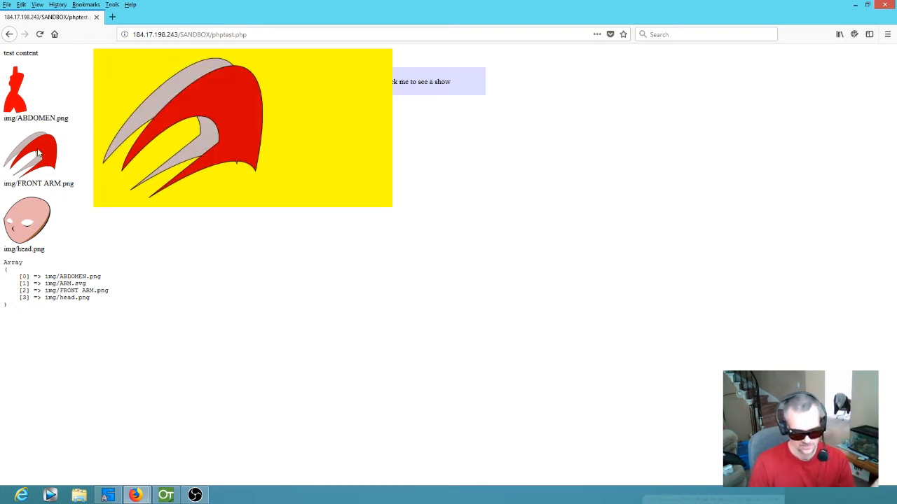
left_click(40, 213)
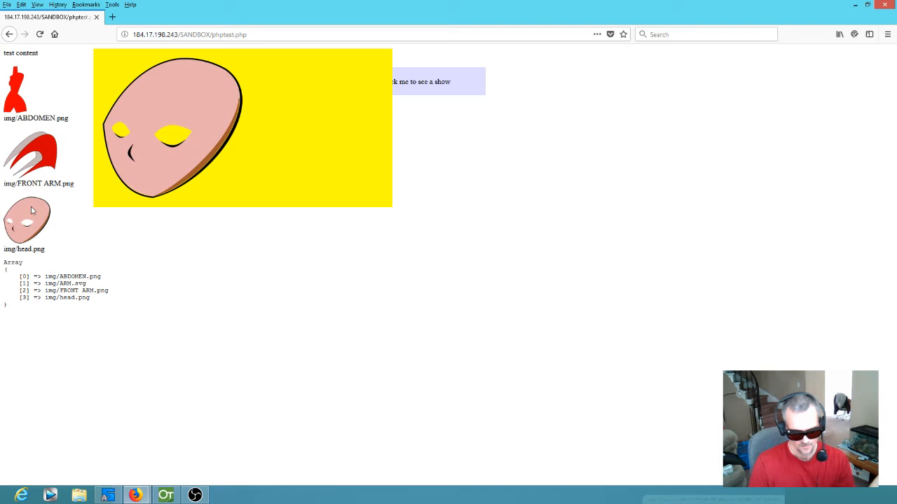
left_click(37, 160)
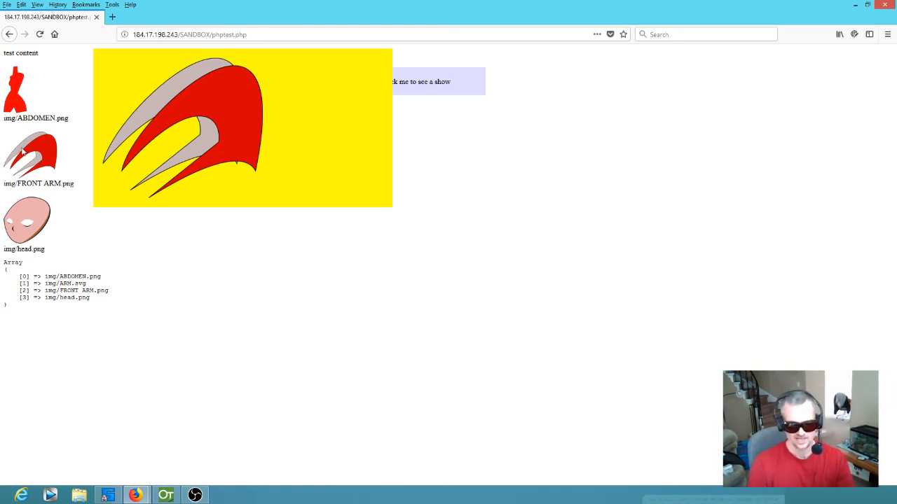
left_click(21, 93)
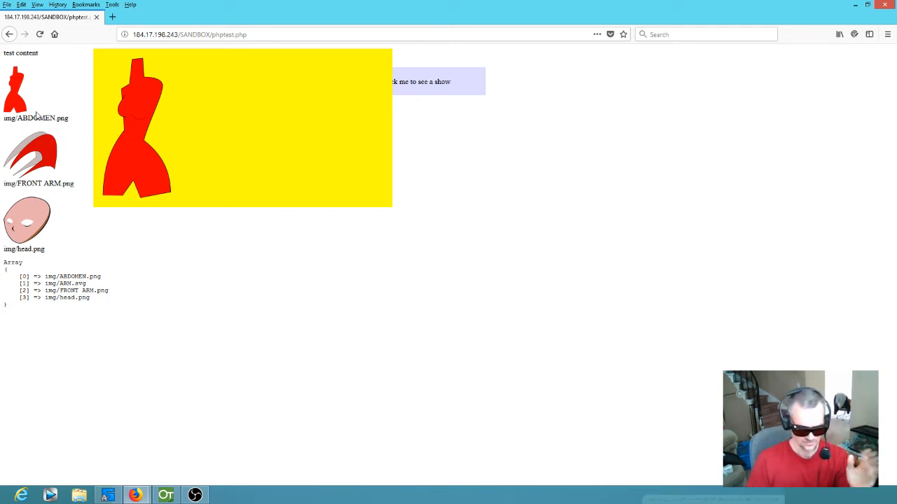
left_click(37, 161)
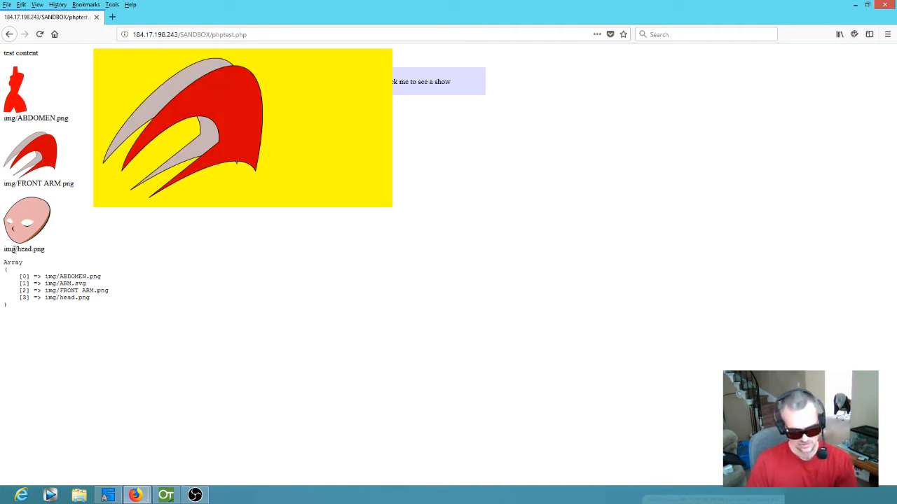
Highlight the img/head.png caption and the array listing beneath it, and clear the selection.
left_click_drag(45, 250, 2, 256)
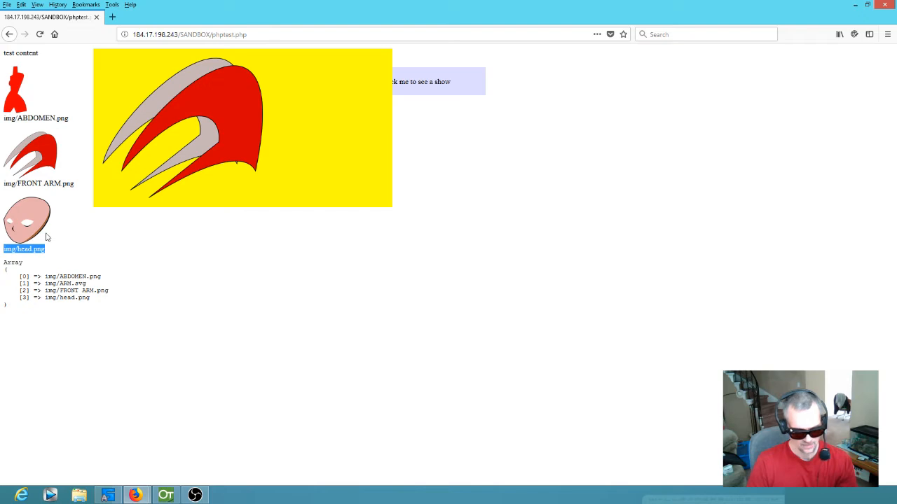
left_click_drag(14, 307, 2, 263)
left_click(59, 285)
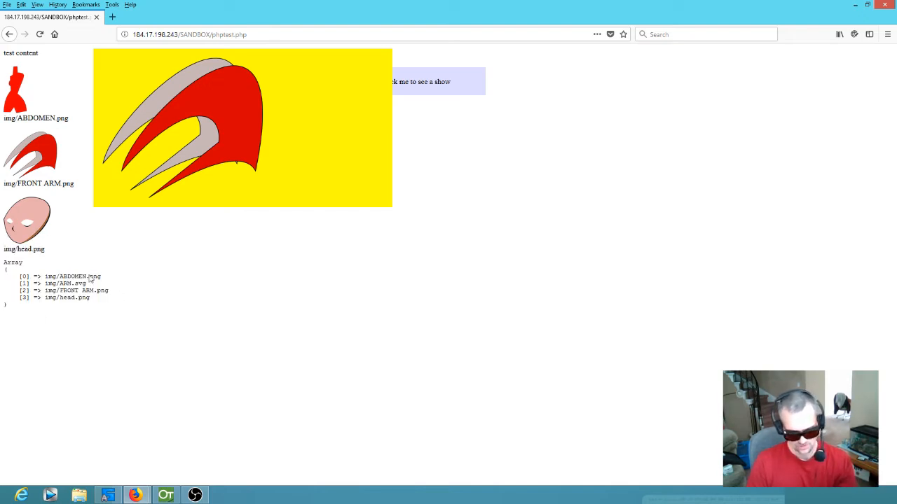
Preview the three images again in order and highlight the img/ARM.svg entry in the array listing.
left_click(22, 94)
left_click(39, 151)
left_click(28, 209)
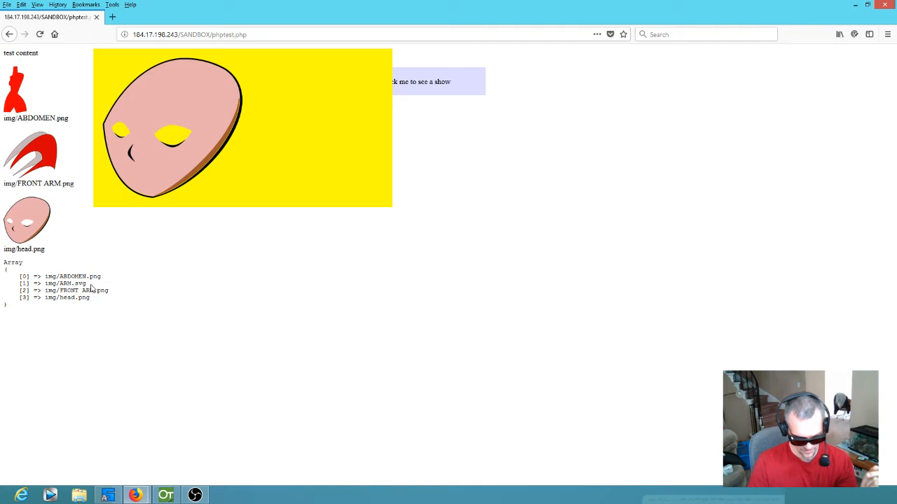
left_click_drag(87, 288, 24, 283)
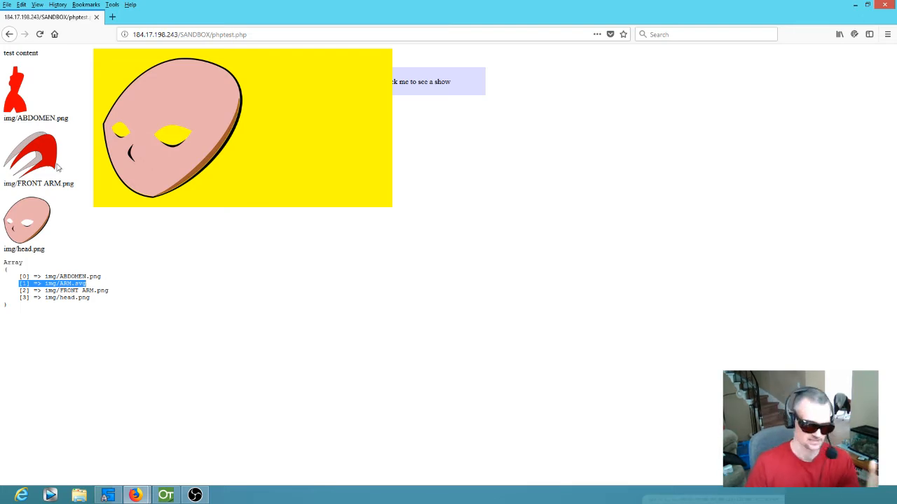
Move the yellow preview box aside, run the page's "click me to see a show" animation, and close Firefox to return to OpenToonz.
left_click_drag(274, 110, 780, 210)
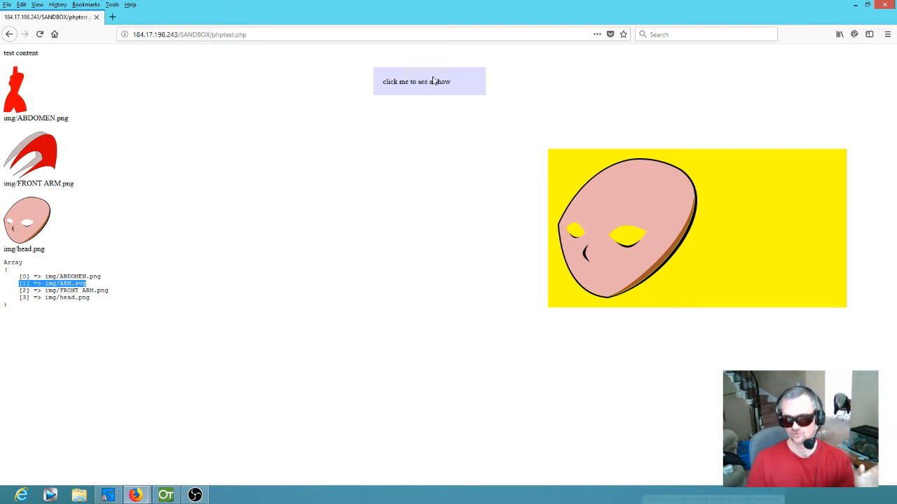
left_click(458, 82)
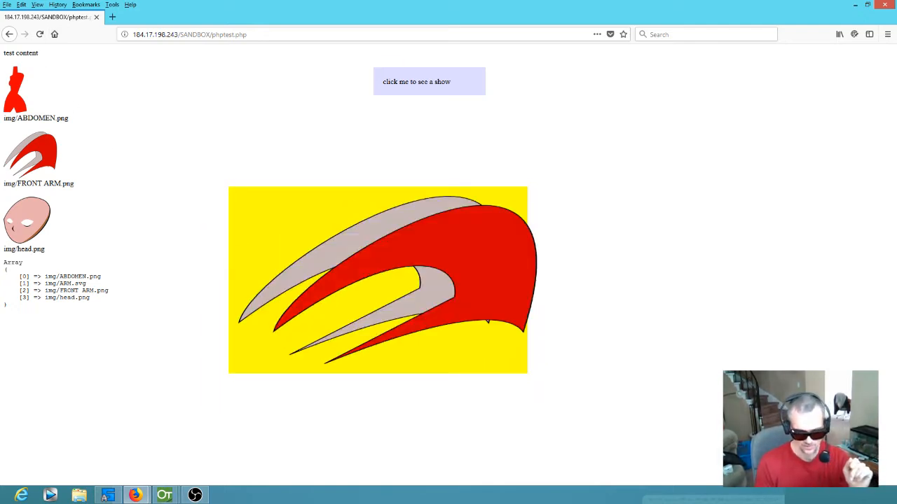
left_click(40, 33)
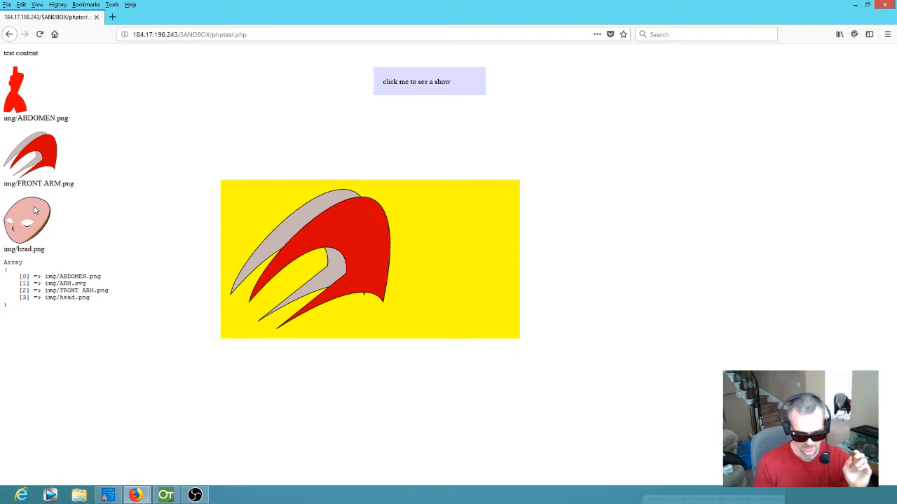
left_click(454, 82)
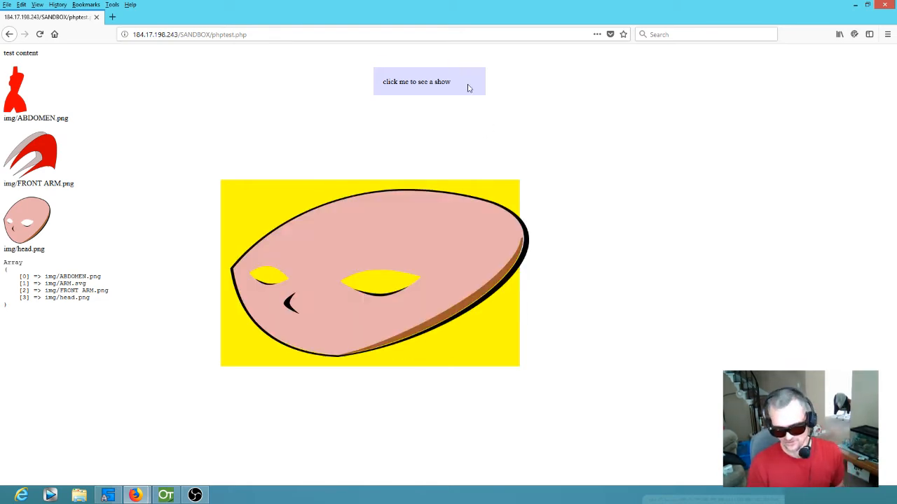
left_click(884, 5)
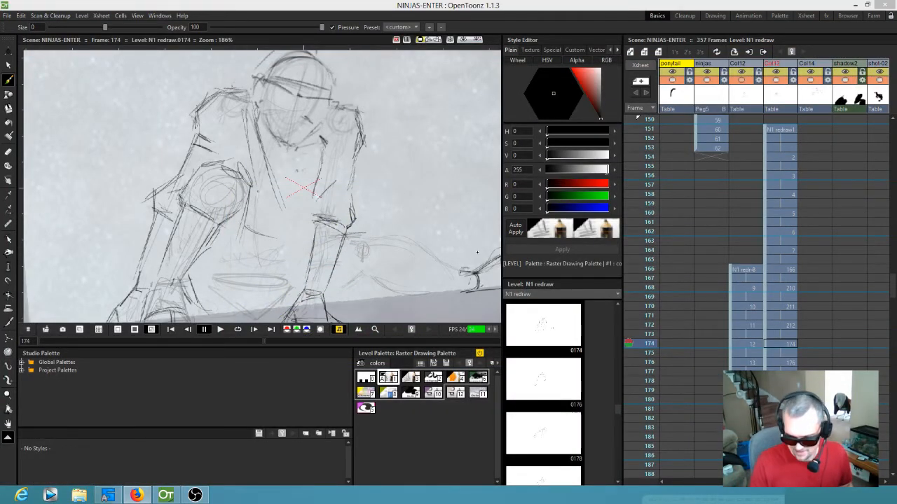
Add a short stroke at the ninja's waist on frame 166 and compare the torso across frames 168 to 172.
left_click(777, 270)
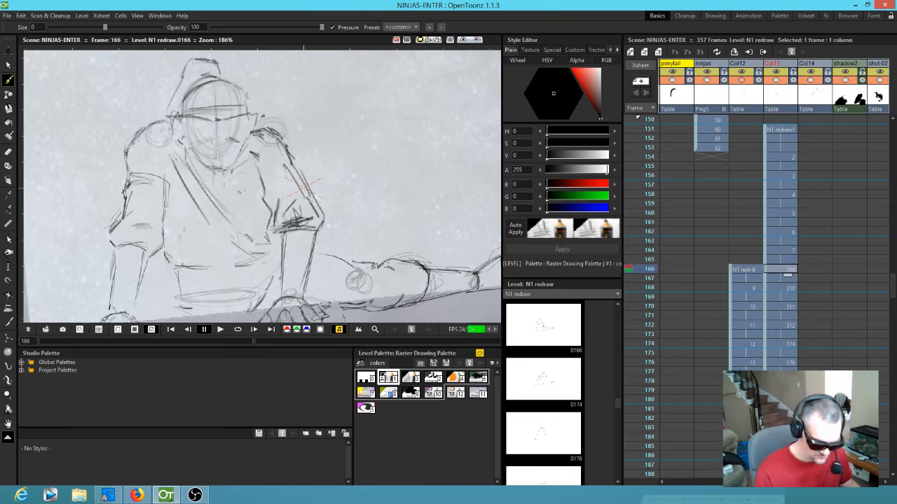
left_click_drag(169, 260, 179, 265)
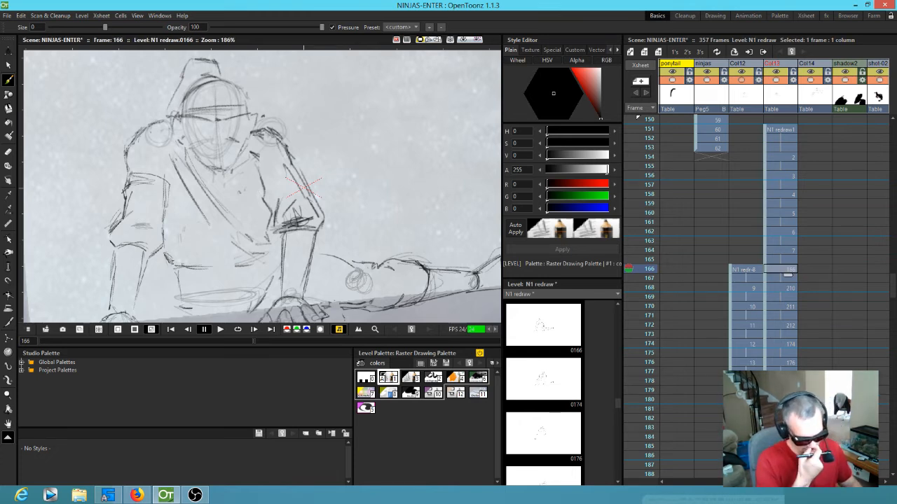
key("period")
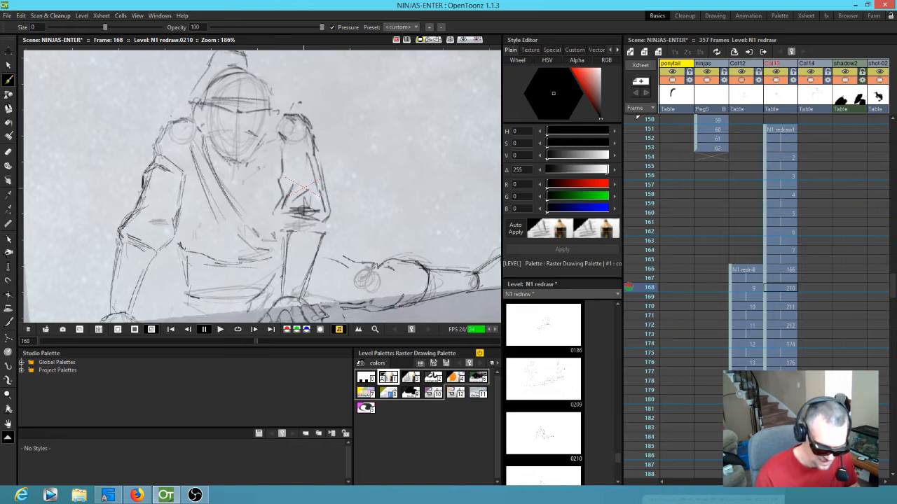
key("period")
key("period")
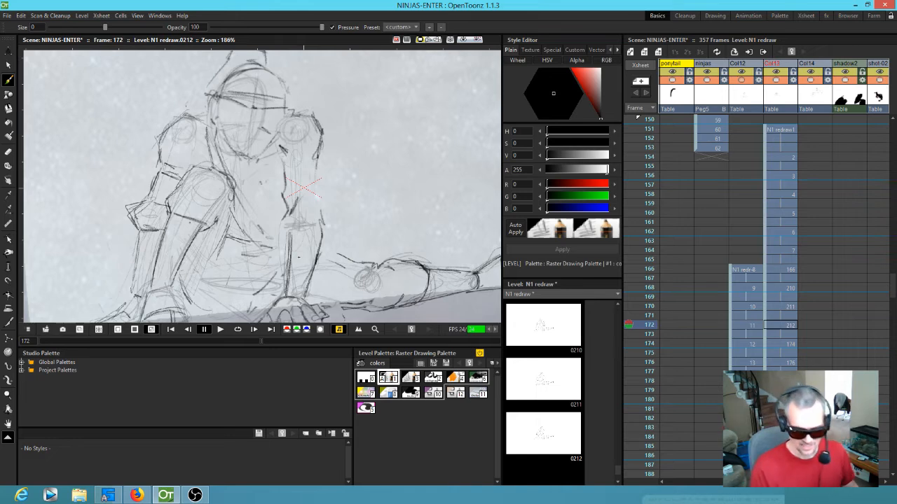
key("comma")
key("comma")
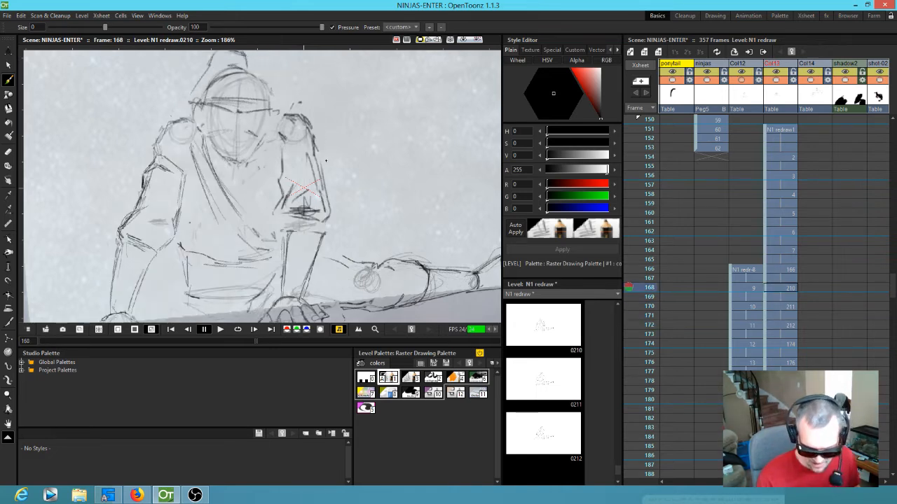
Draw the outer contour of the figure's right-hand upper arm on frame 170, comparing it with the previous drawing.
key("comma")
key("period")
key("period")
left_click_drag(317, 153, 322, 210)
key("comma")
key("period")
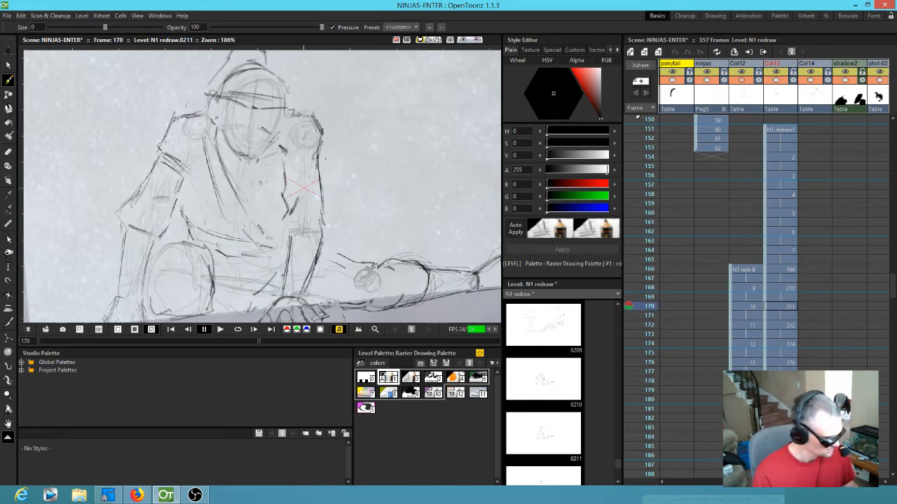
Set the eraser size to 22 and clean up the right-hand upper-arm outline on frame 164.
key("comma")
key("comma")
key("comma")
key("comma")
key("comma")
key("comma")
key("comma")
key("comma")
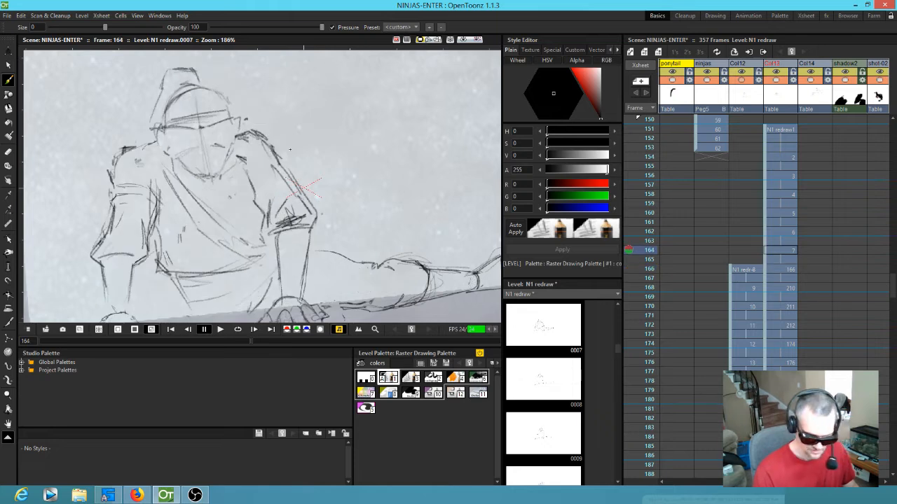
key("e")
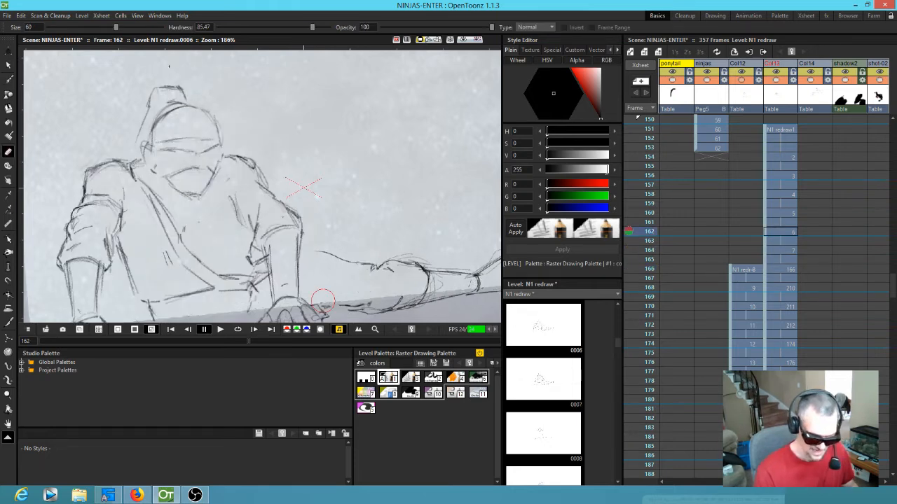
left_click_drag(114, 28, 72, 27)
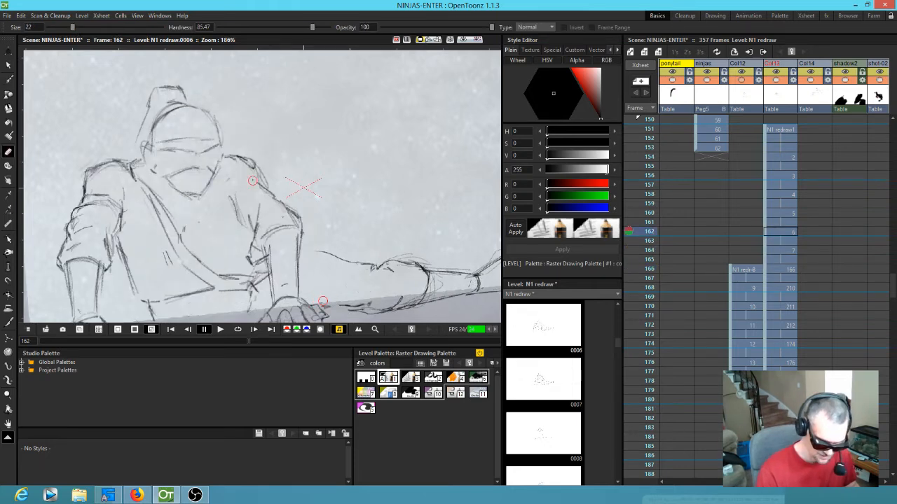
key("period")
key("period")
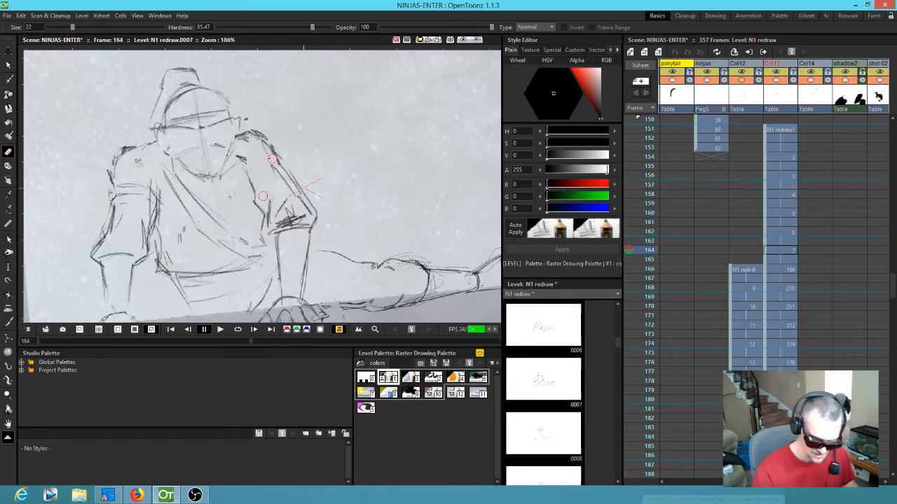
Examine how the right-hand arm and sleeve change across the drawings from frame 164 to frame 172.
key("period")
key("period")
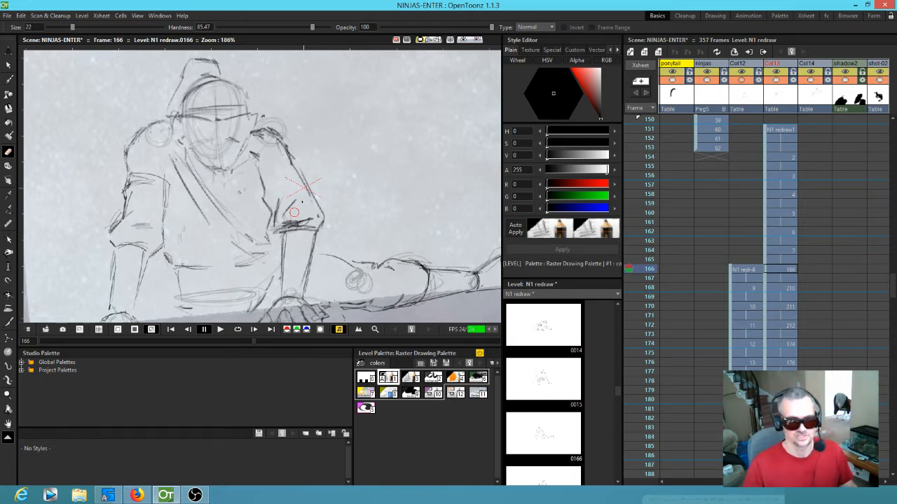
key("period")
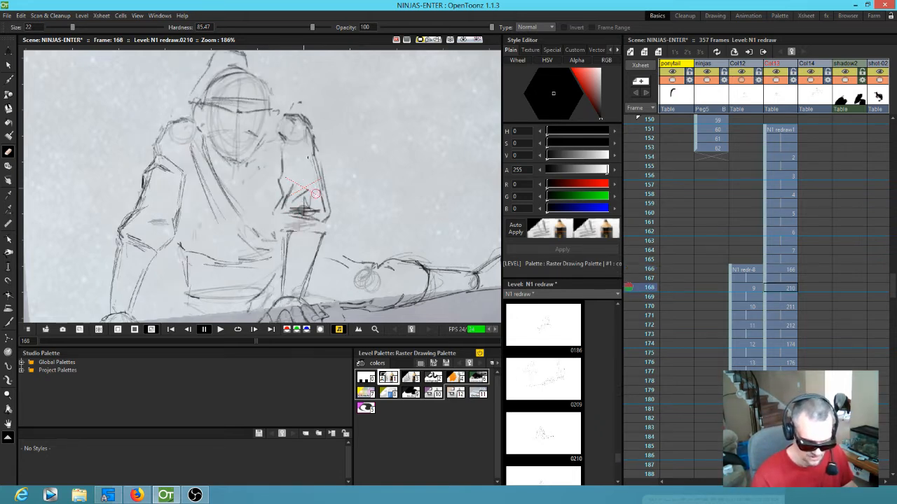
key("period")
key("comma")
key("period")
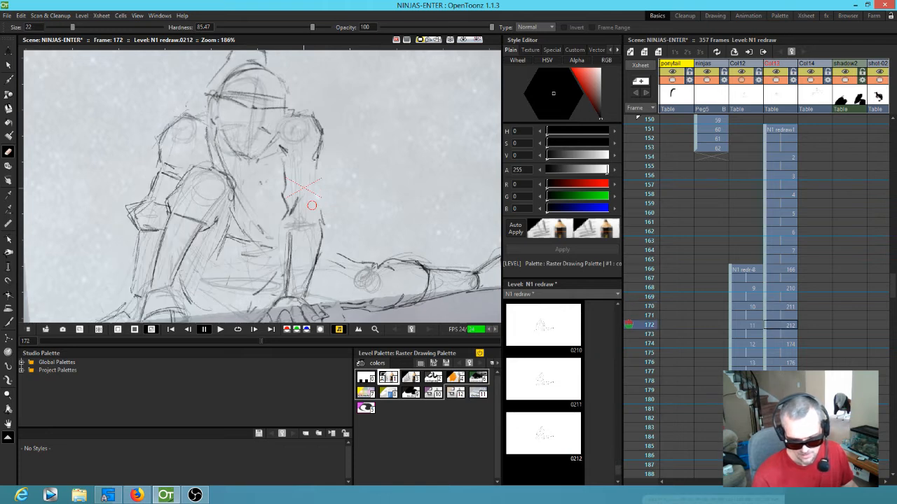
key("comma")
key("comma")
key("comma")
key("comma")
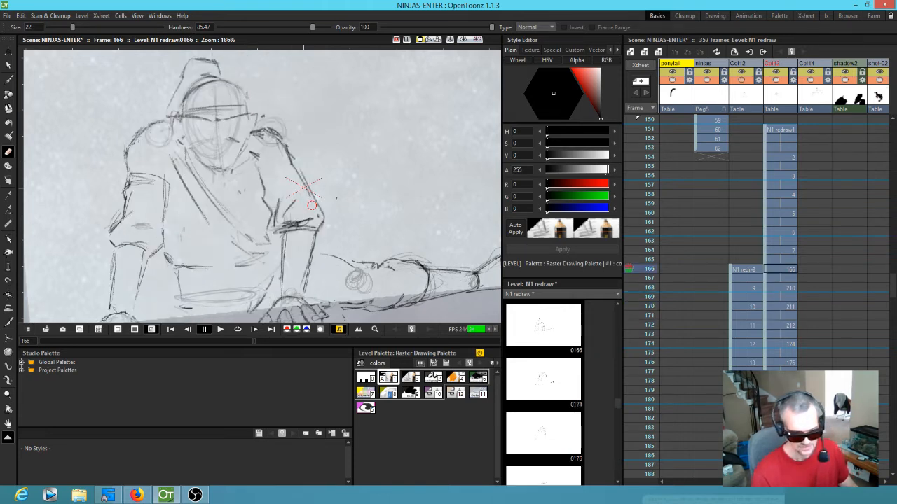
key("b")
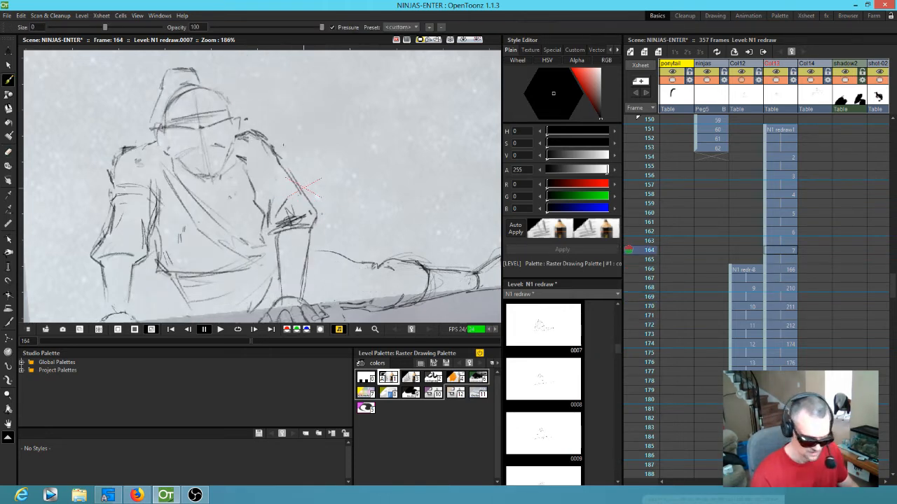
key("period")
key("period")
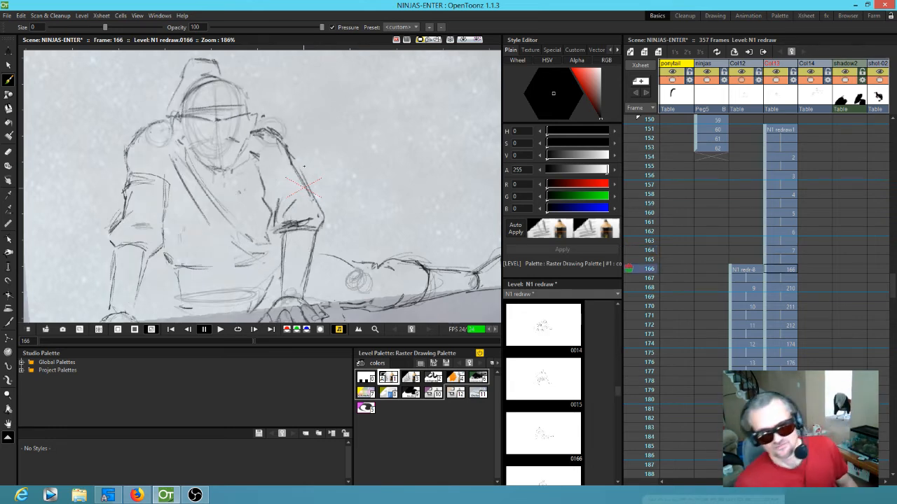
Darken the right-hand upper arm's outer contour on frame 168 and erase the scribbled shading at its sleeve cuff.
key("period")
key("period")
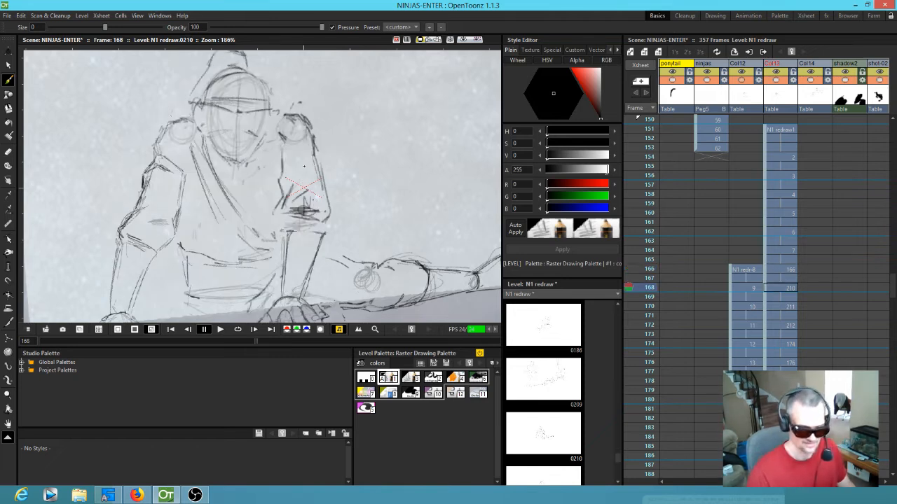
left_click_drag(313, 156, 325, 198)
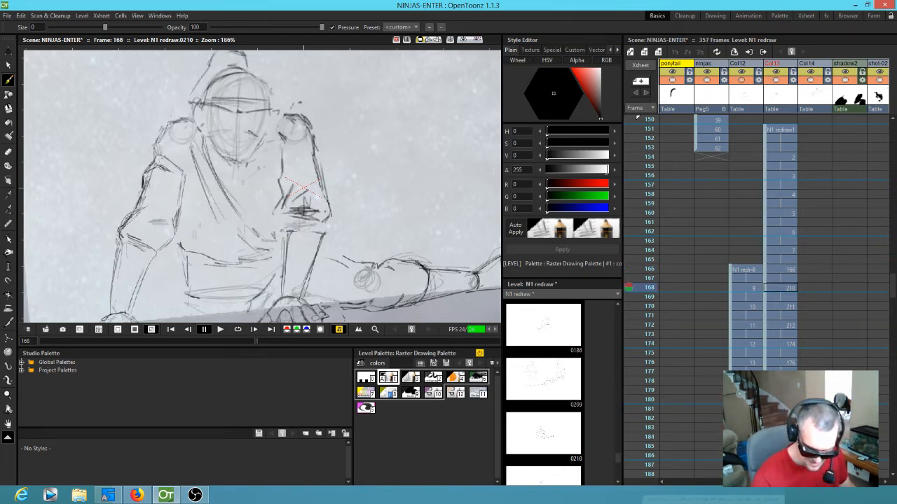
key("a")
mouse_move(314, 203)
left_mouse_down()
mouse_move(294, 217)
mouse_move(311, 201)
mouse_move(302, 221)
left_mouse_up()
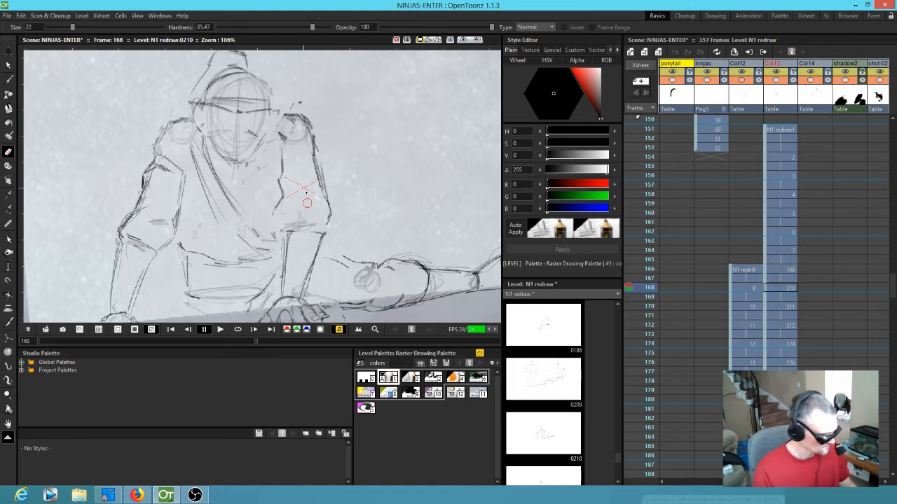
Draw a short inner sleeve fold line above the right-hand elbow on frame 168, checking it against frame 166.
key("b")
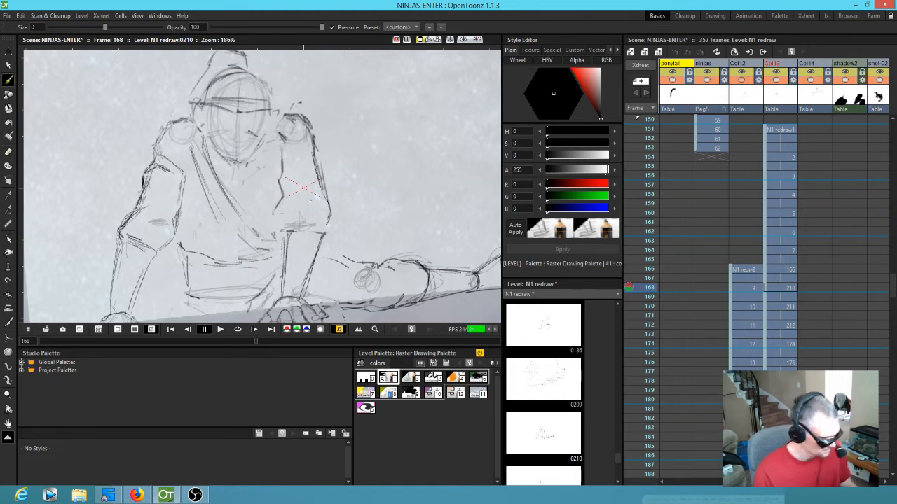
key("comma")
key("comma")
key("period")
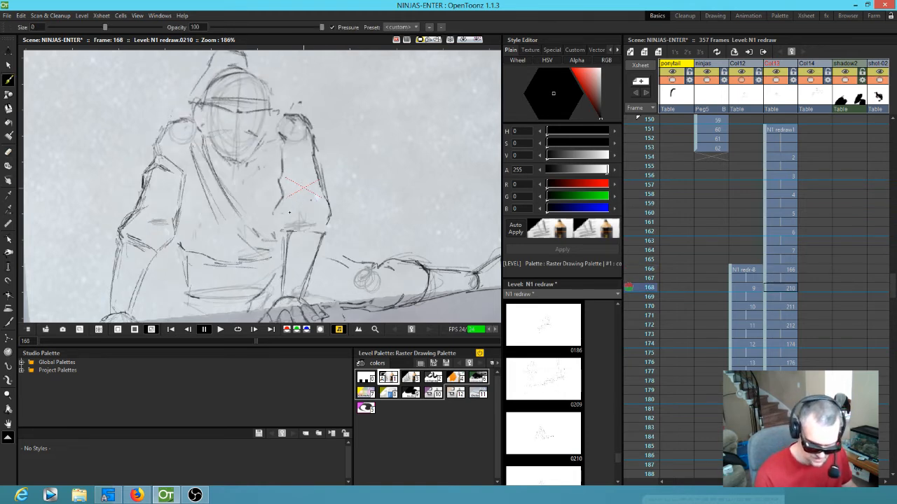
key("comma")
key("period")
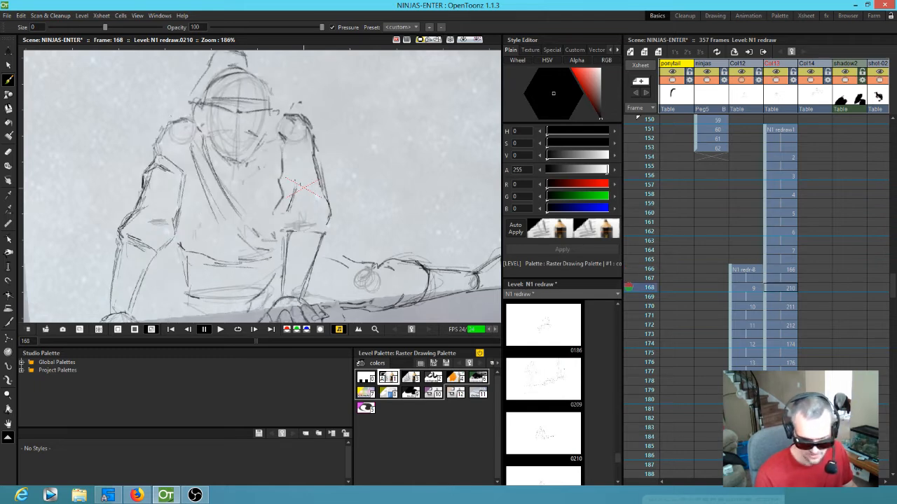
Extend and clean up the right-hand upper arm's outer contour down to the elbow on frame 172.
key("period")
key("period")
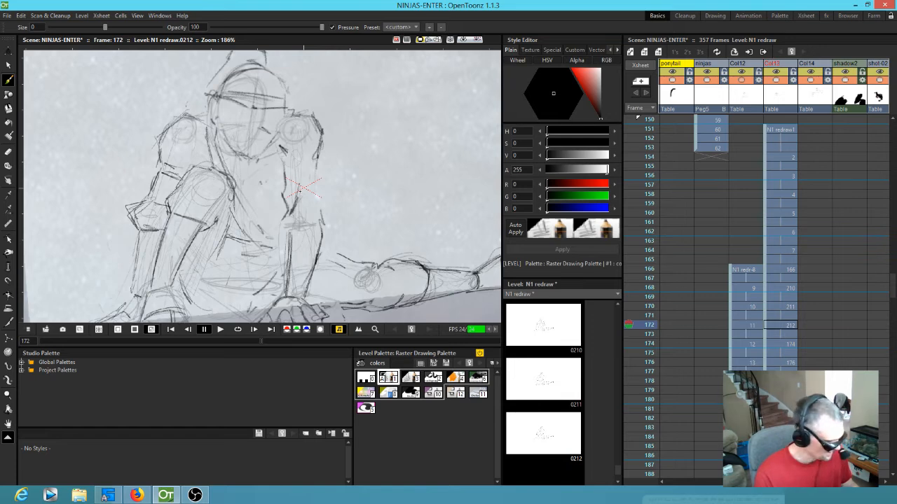
key("a")
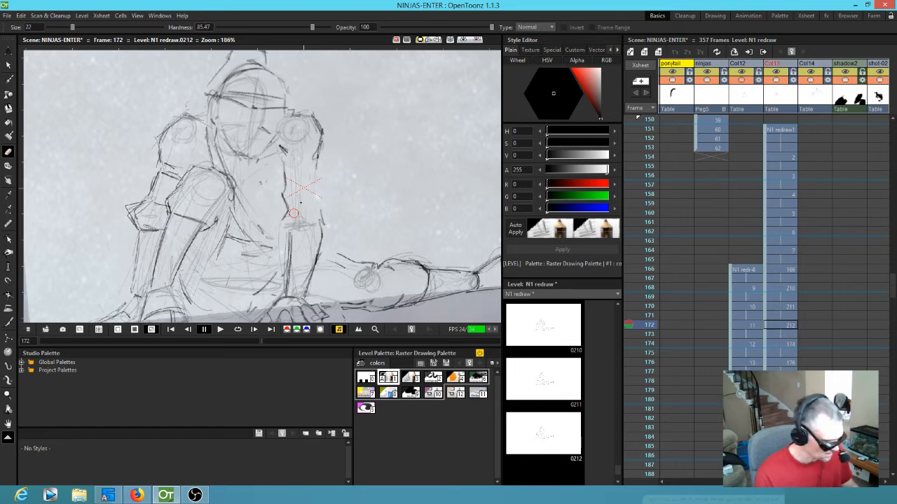
key("b")
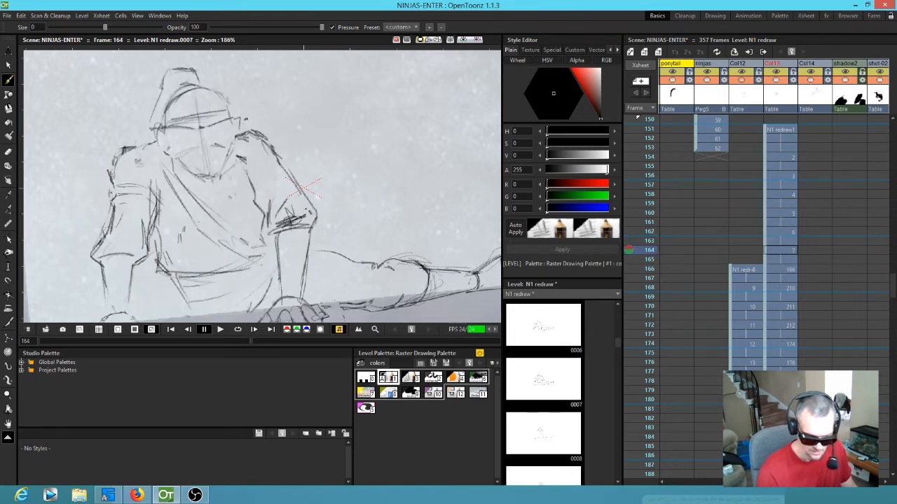
key("a")
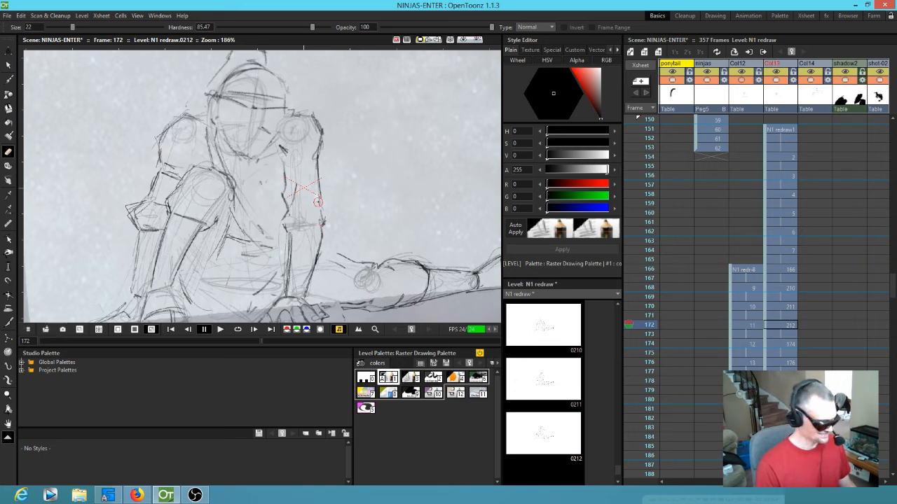
key("b")
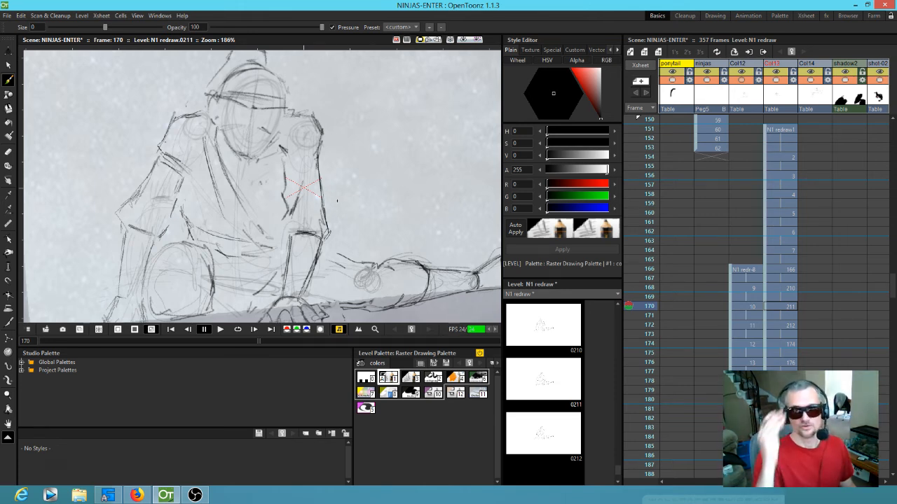
Add short sleeve-edge strokes at the right-hand elbow on frame 170 and below the left-hand elbow on frame 168.
left_click_drag(284, 225, 289, 235)
key("comma")
key("period")
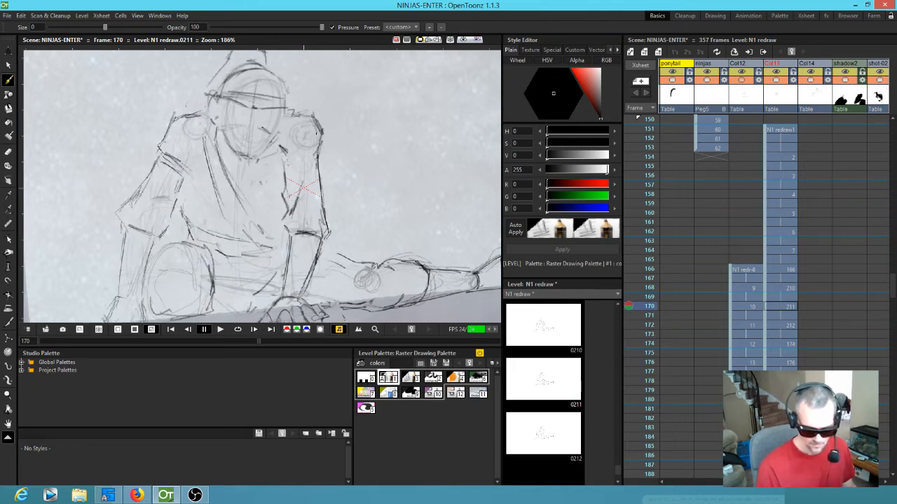
key("comma")
left_click_drag(160, 249, 167, 244)
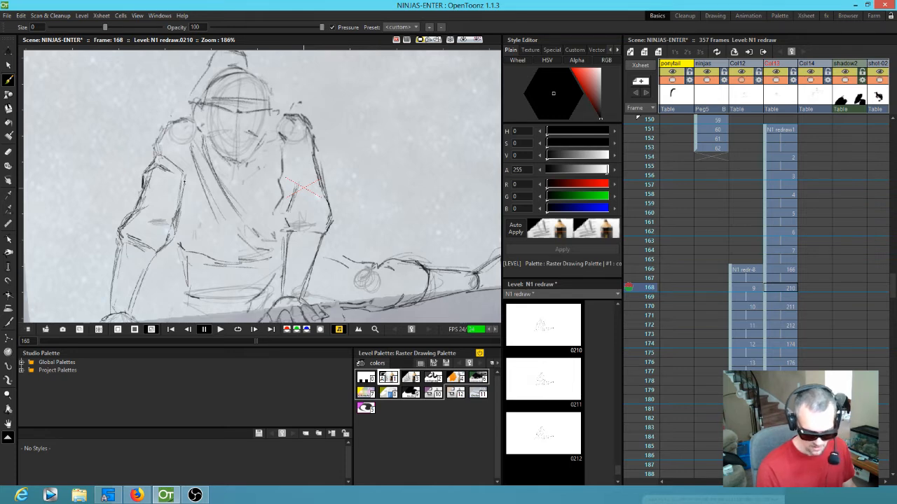
key("comma")
key("period")
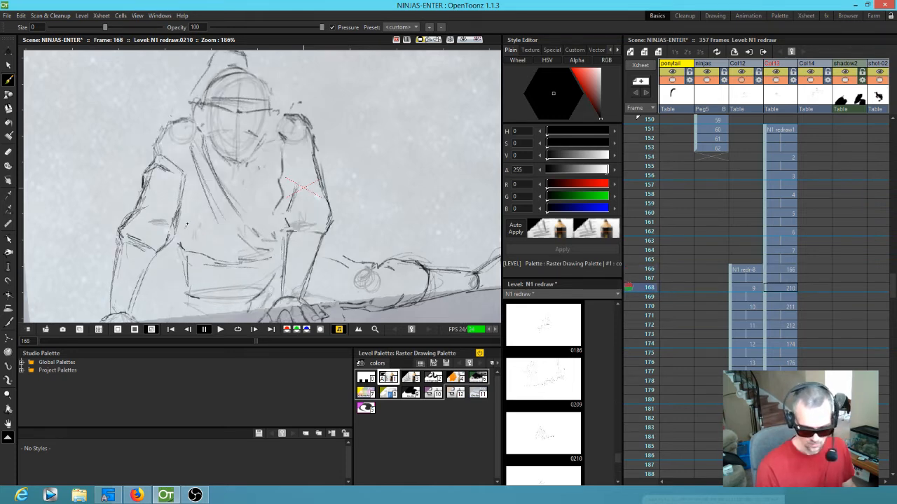
Review the arm and sleeve motion across the drawings from frame 166 to frame 174.
key("period")
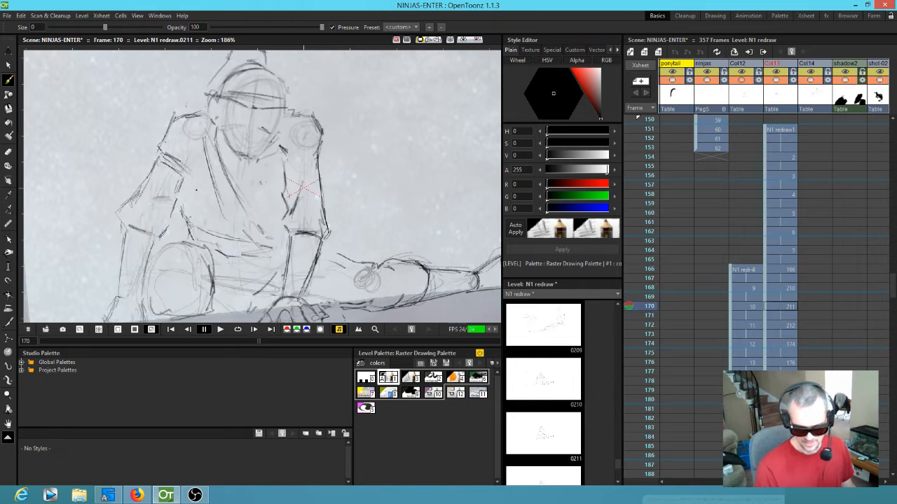
key("comma")
key("comma")
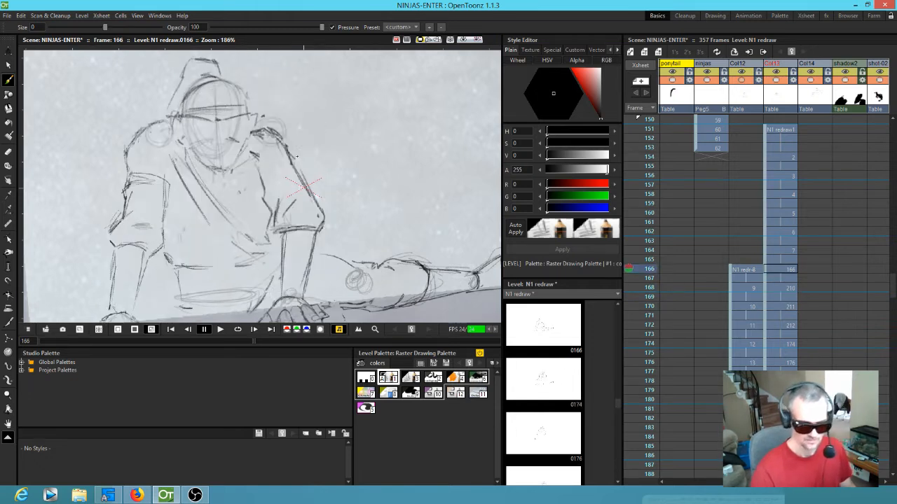
key("period")
key("period")
key("period")
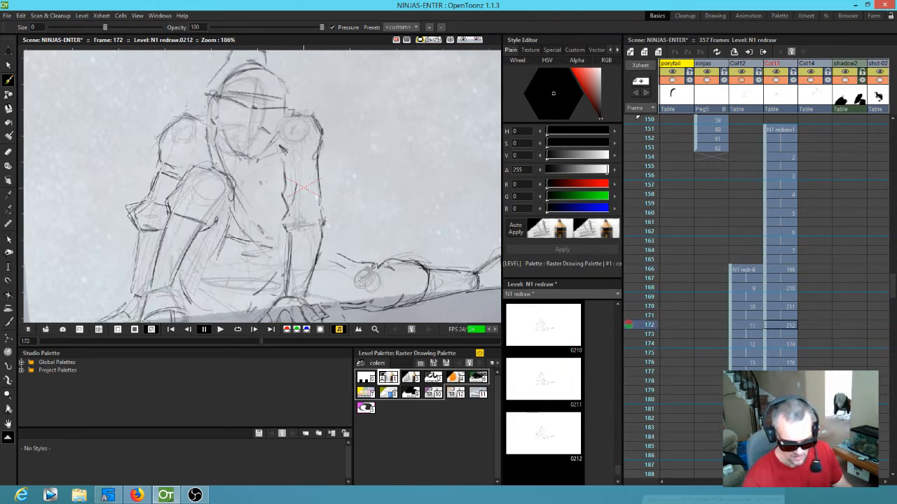
key("period")
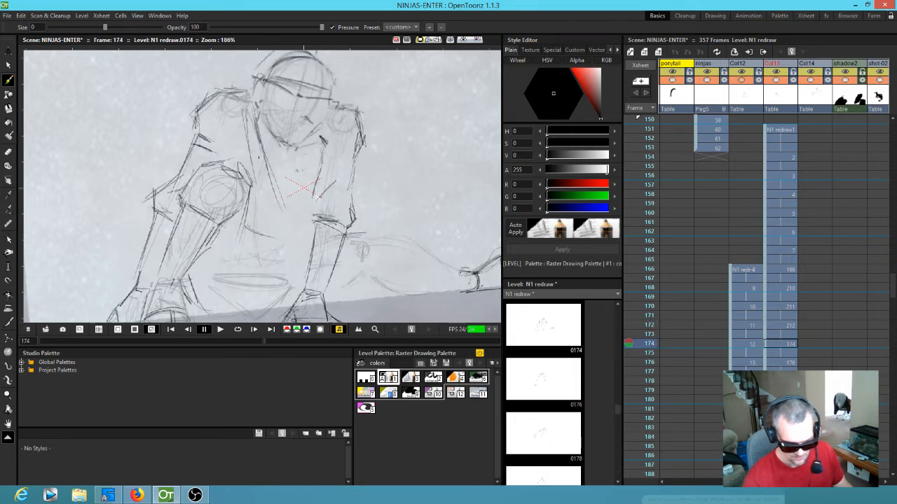
Extend the diagonal lapel lines down the chest on frame 174, using frame 172 as reference.
key("comma")
key("period")
key("comma")
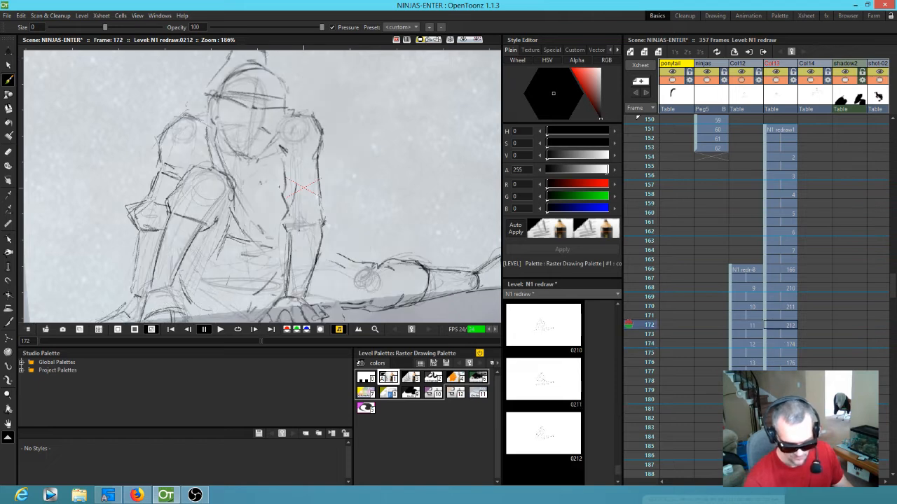
key("period")
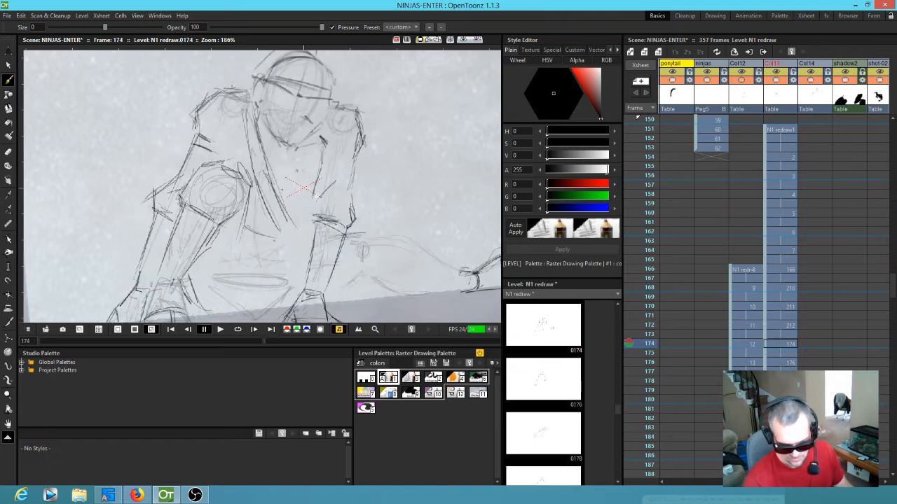
Try to draw the inner edge of the right-hand forearm below the sleeve cuff on frame 176.
key("period")
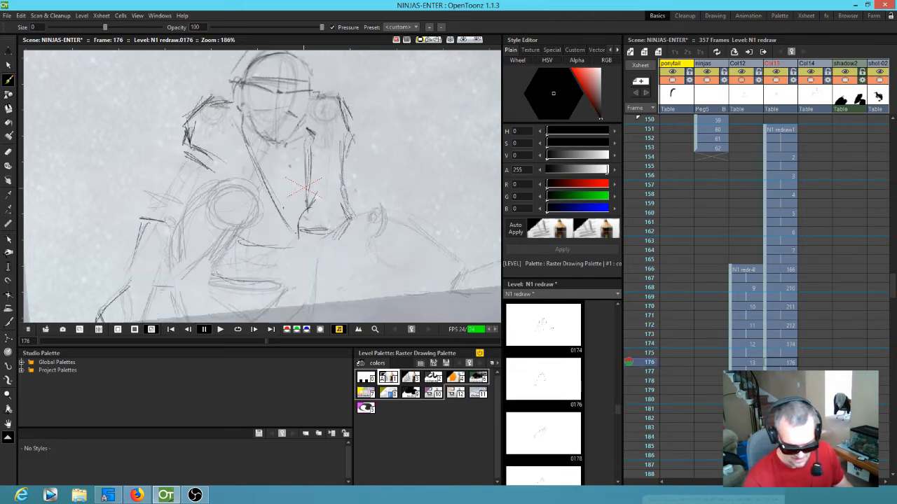
key("comma")
key("period")
mouse_move(305, 230)
left_mouse_down()
mouse_move(301, 252)
mouse_move(304, 237)
left_mouse_up()
left_click_drag(369, 237, 391, 192)
left_click_drag(328, 185, 323, 223)
left_click_drag(327, 188, 324, 228)
key("comma")
key("period")
mouse_move(328, 186)
left_mouse_down()
mouse_move(325, 234)
mouse_move(327, 197)
left_mouse_up()
key("a")
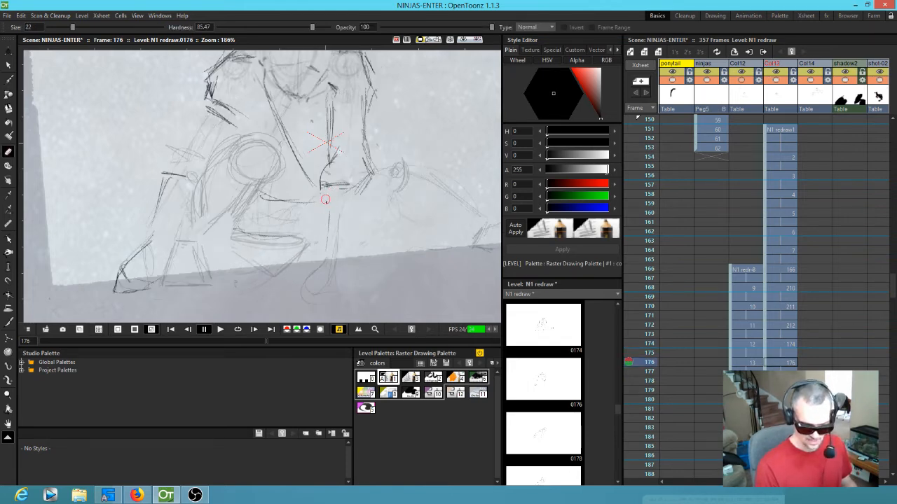
Darken the sleeve fold and inner cuff corner at the right-hand elbow on frame 176.
key("b")
mouse_move(324, 194)
left_mouse_down()
mouse_move(346, 185)
mouse_move(332, 159)
left_mouse_up()
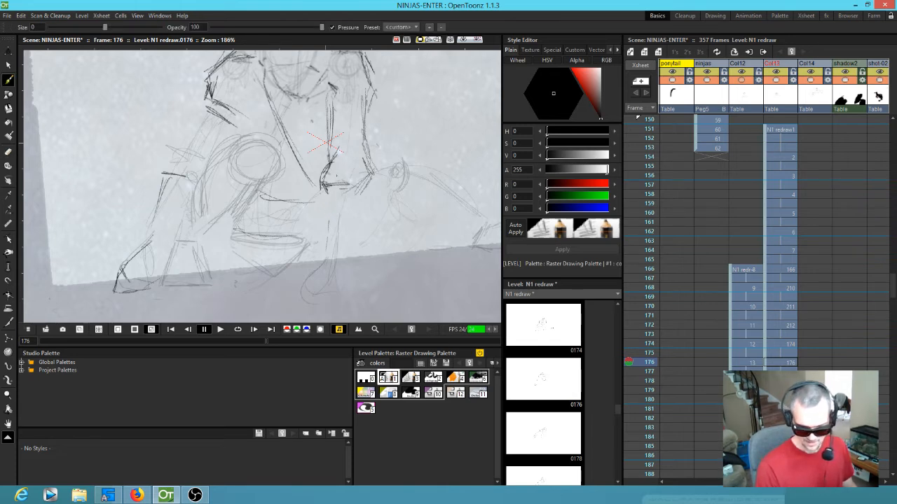
key("comma")
key("period")
Draw the inner and outer contours of the right-hand forearm from the sleeve cuff toward the wrist on frame 176.
left_click_drag(329, 193, 322, 261)
key("comma")
key("period")
left_click_drag(355, 196, 341, 258)
left_click_drag(349, 223, 339, 260)
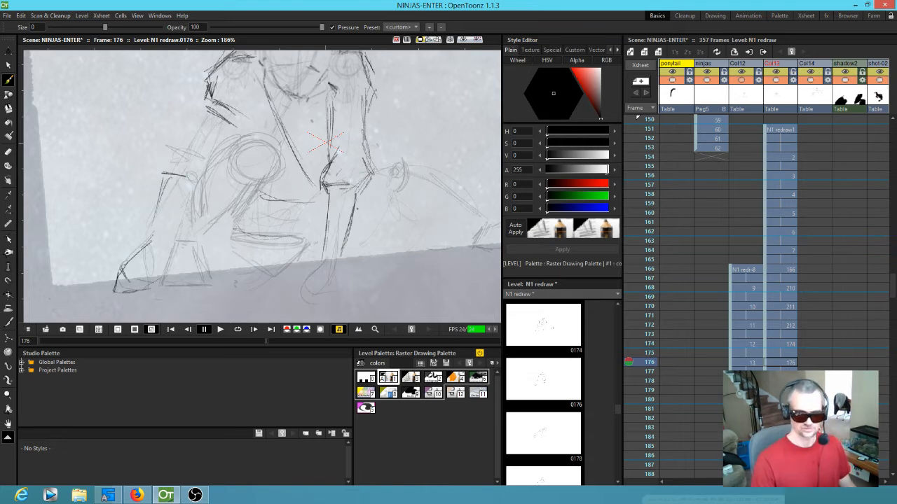
Draw the parallel diagonal lapel lines down the chest on frame 176, using frame 174 as reference.
key("comma")
key("period")
left_click_drag(257, 79, 273, 136)
left_click_drag(262, 107, 274, 138)
key("comma")
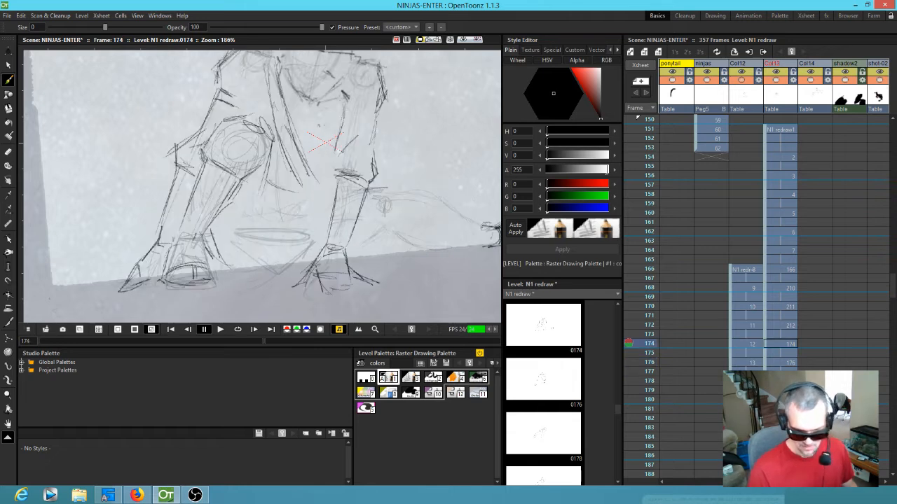
key("period")
left_click_drag(284, 161, 300, 193)
key("comma")
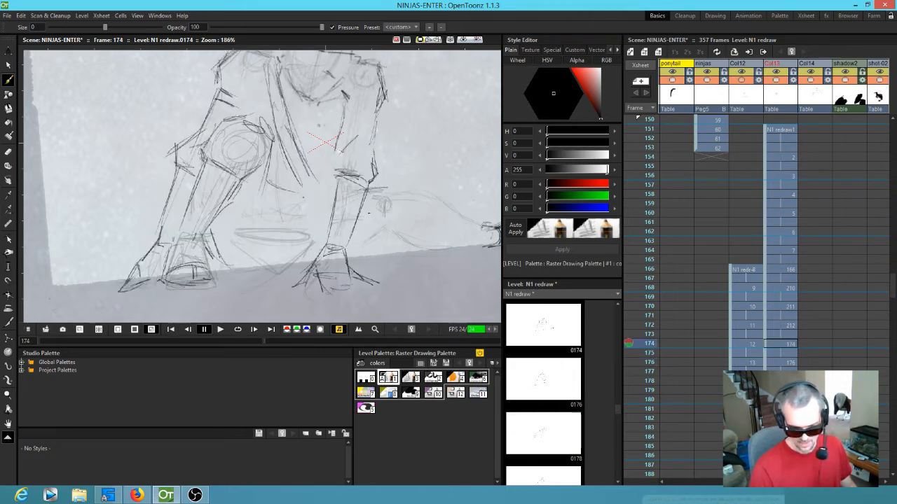
Firm up the lower curve of the belt on frame 174, checking it against the neighbouring frames.
key("period")
key("comma")
left_click_drag(233, 216, 287, 239)
key("comma")
key("period")
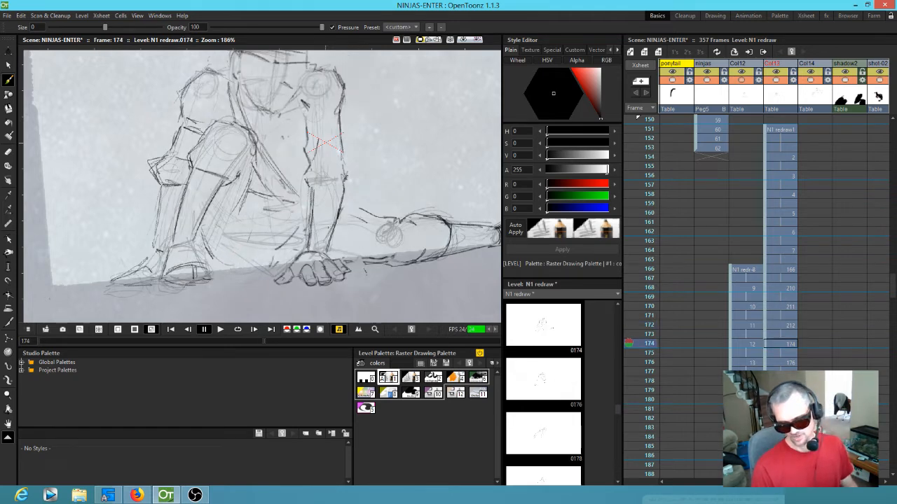
Draw the thigh and knee contours of the outstretched leg on frame 174, using frame 172 as reference.
key("comma")
key("period")
left_click_drag(367, 194, 419, 191)
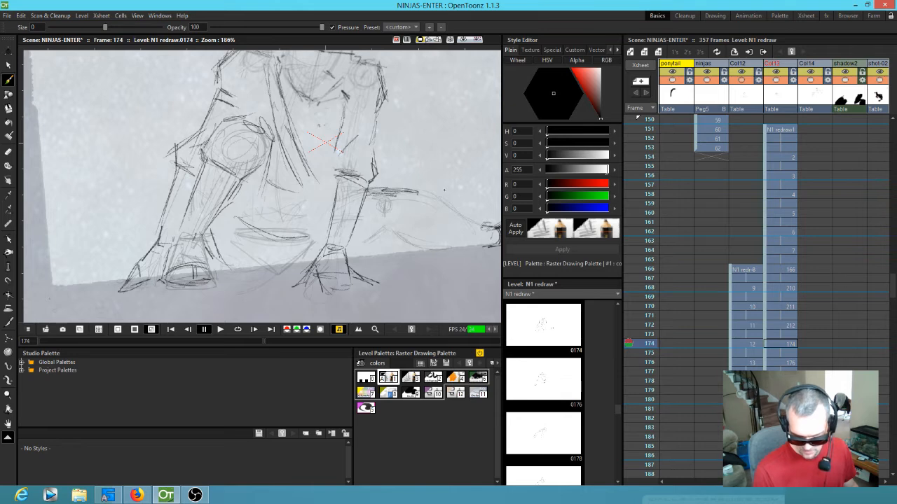
mouse_move(374, 251)
left_mouse_down()
mouse_move(306, 234)
mouse_move(272, 247)
mouse_move(286, 232)
mouse_move(252, 245)
mouse_move(287, 236)
left_mouse_up()
key("comma")
key("period")
key("comma")
key("period")
mouse_move(343, 199)
left_mouse_down()
mouse_move(331, 240)
mouse_move(339, 196)
mouse_move(342, 213)
mouse_move(345, 200)
mouse_move(327, 195)
mouse_move(339, 212)
mouse_move(323, 229)
mouse_move(290, 203)
mouse_move(318, 219)
mouse_move(305, 231)
mouse_move(333, 236)
mouse_move(349, 209)
mouse_move(375, 223)
mouse_move(366, 242)
left_mouse_up()
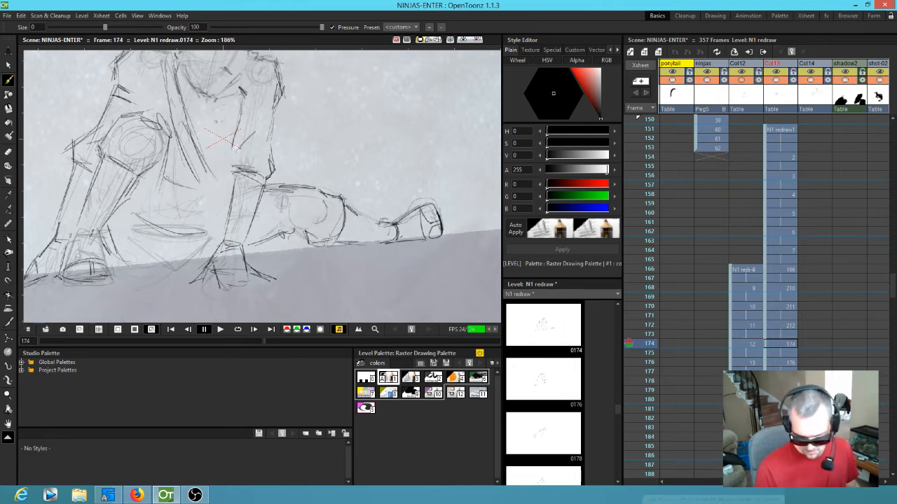
Strengthen the underside and upper edge of the outstretched thigh beside the right-hand forearm on frame 174.
key("comma")
key("period")
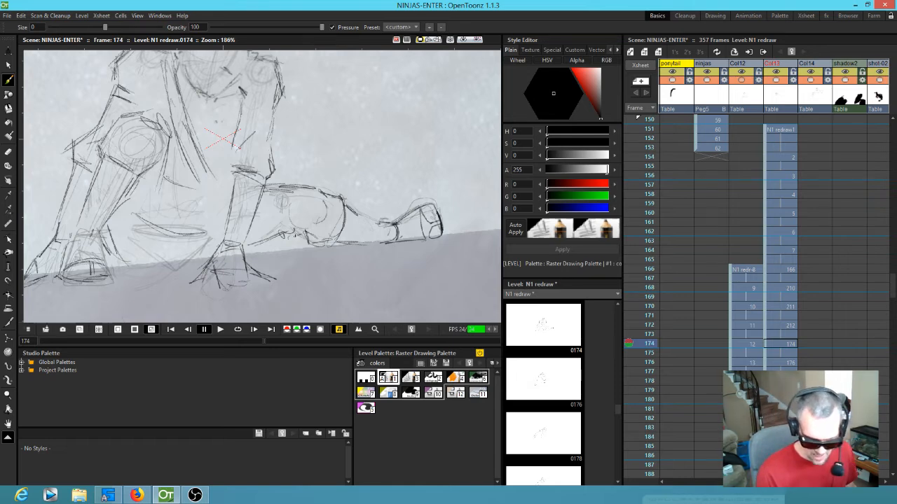
left_click_drag(267, 239, 244, 248)
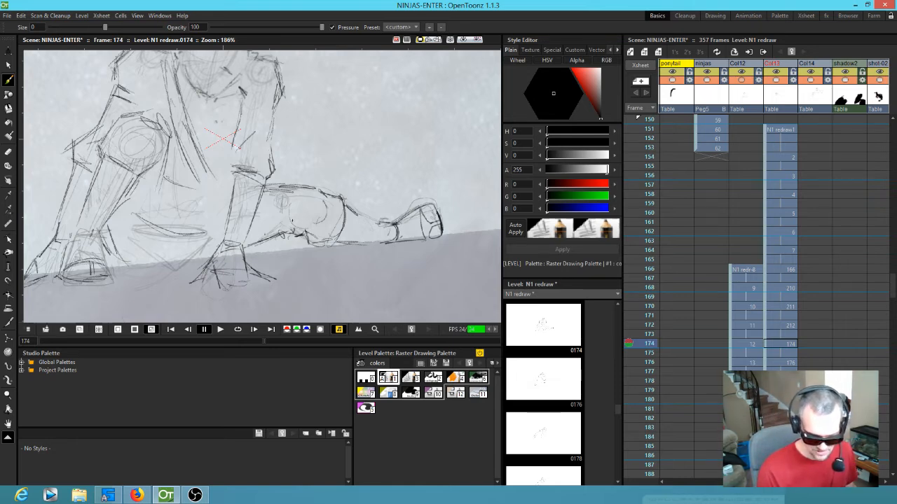
left_click_drag(288, 183, 267, 185)
key("comma")
key("period")
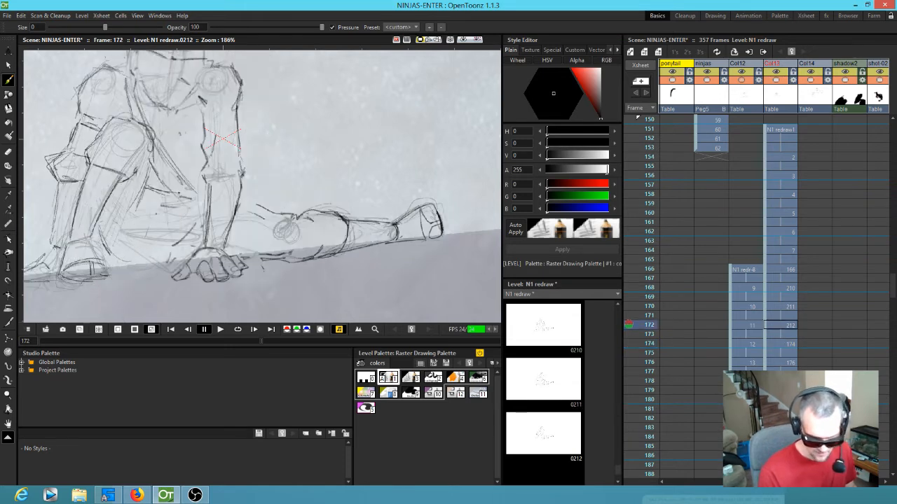
Firm up the outer and inner contours of the left-hand forearm on frame 170.
mouse_move(141, 217)
left_mouse_down()
mouse_move(173, 230)
mouse_move(152, 229)
left_mouse_up()
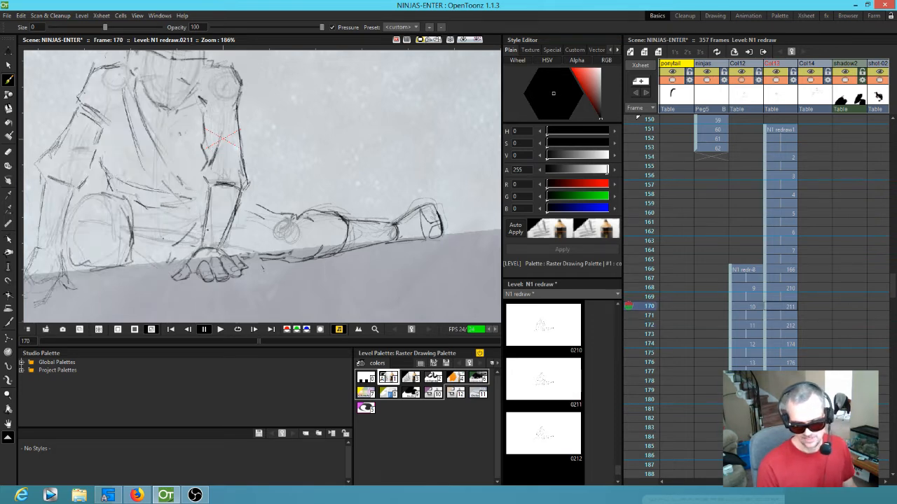
key(".")
key(".")
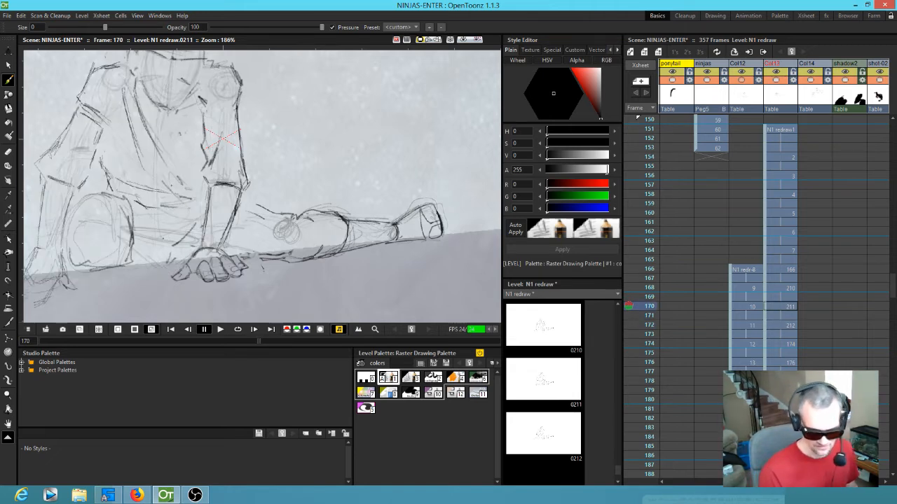
left_click_drag(343, 263, 441, 257)
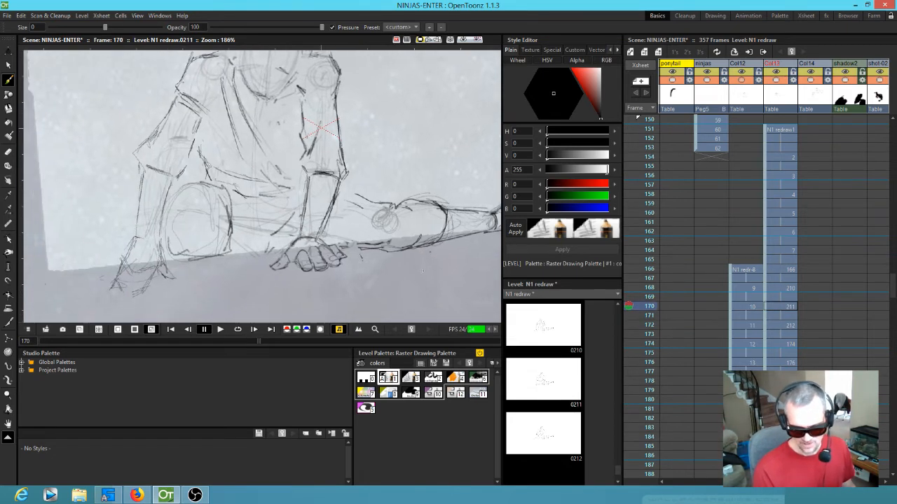
mouse_move(140, 183)
left_mouse_down()
mouse_move(139, 231)
mouse_move(154, 239)
left_mouse_up()
left_click_drag(171, 184, 158, 232)
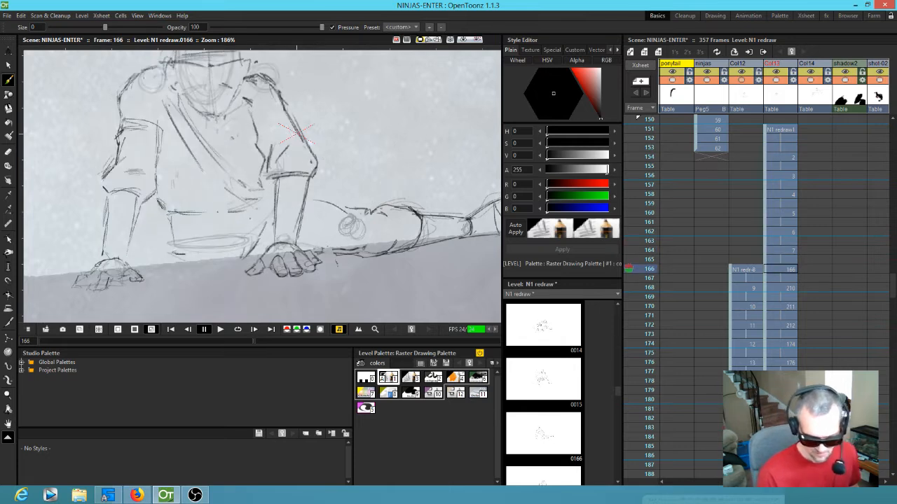
Draw the side line below the belt on frame 166 and the hip curve below the shirt hem on frame 164.
left_click_drag(171, 247, 170, 263)
key("comma")
left_click_drag(266, 226, 199, 267)
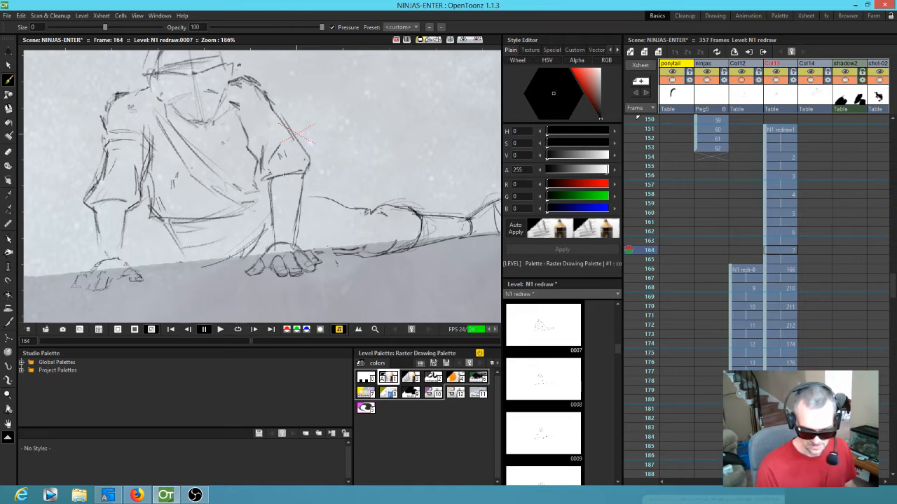
key("comma")
key("comma")
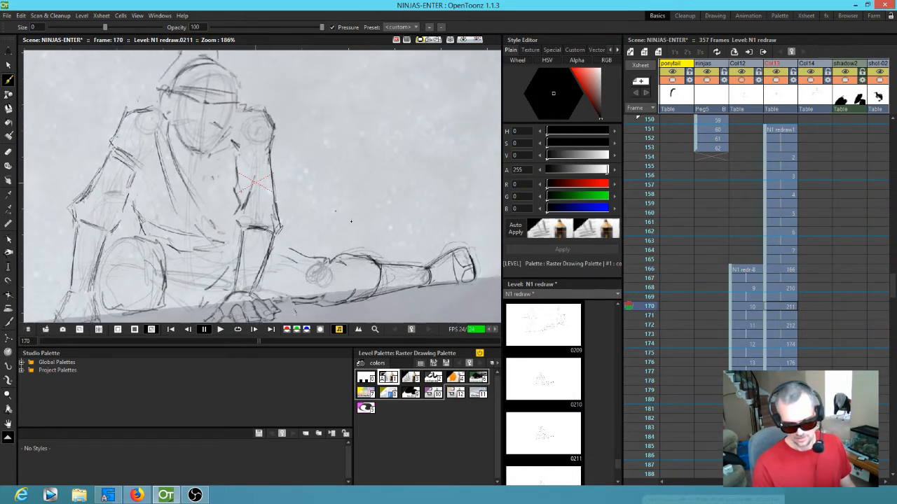
Draw the upper edge of the face mask on frames 170 and 166, comparing with the adjacent frames.
left_click_drag(237, 152, 256, 149)
key("comma")
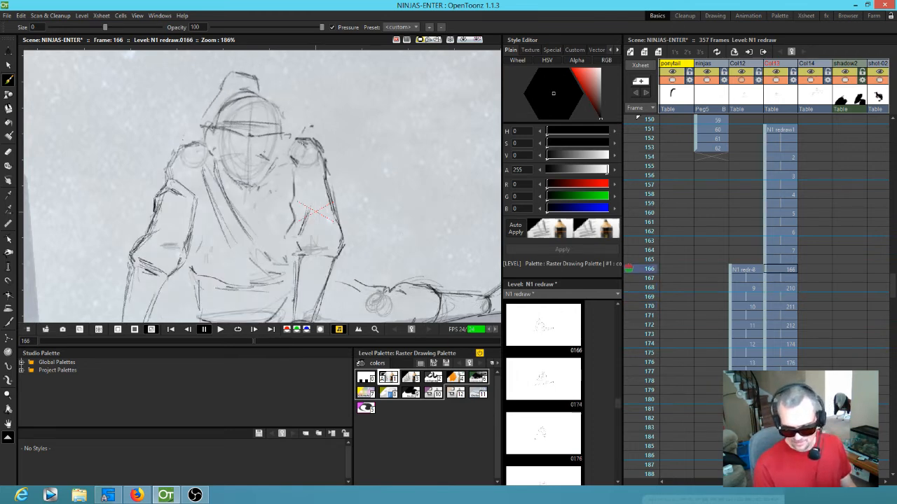
key("comma")
left_click_drag(201, 169, 228, 161)
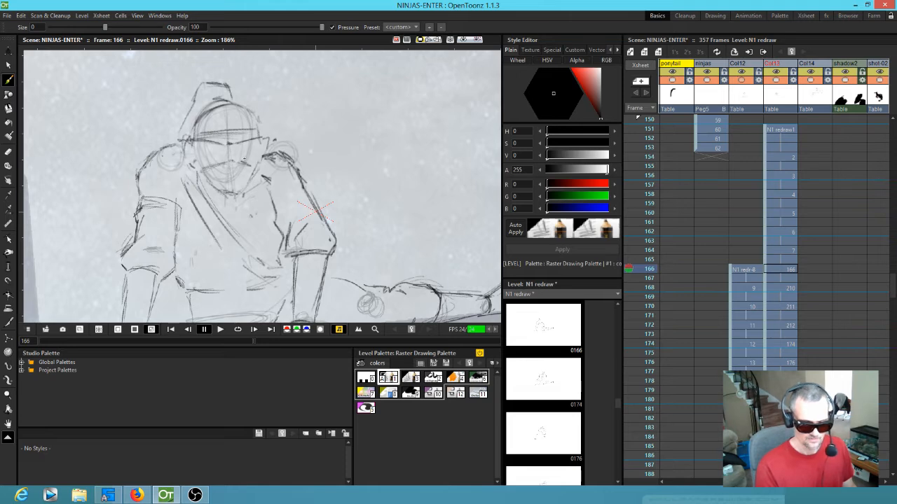
key("comma")
key("period")
key("period")
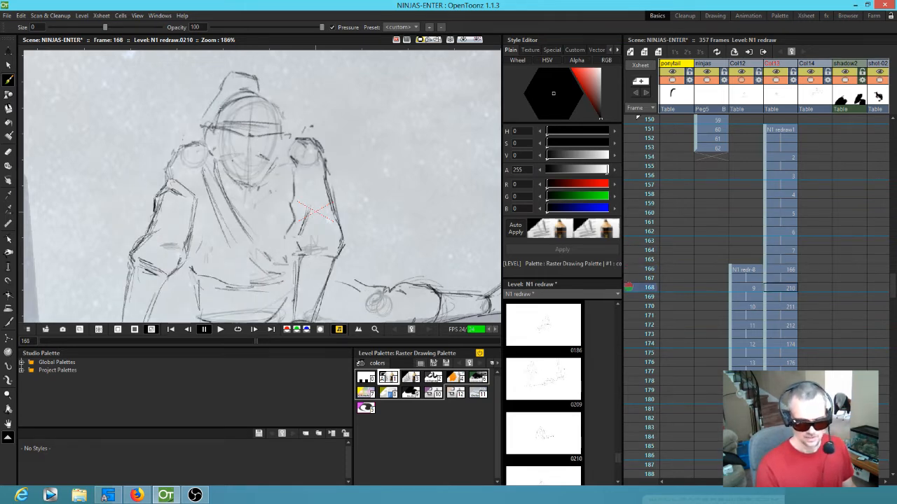
Clean up and redraw the top of the raised knee on frame 172.
key("period")
key("period")
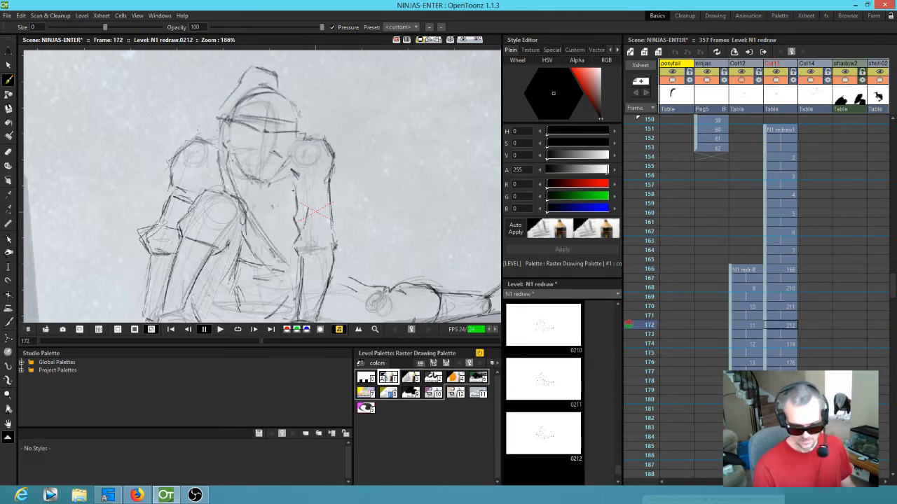
key("e")
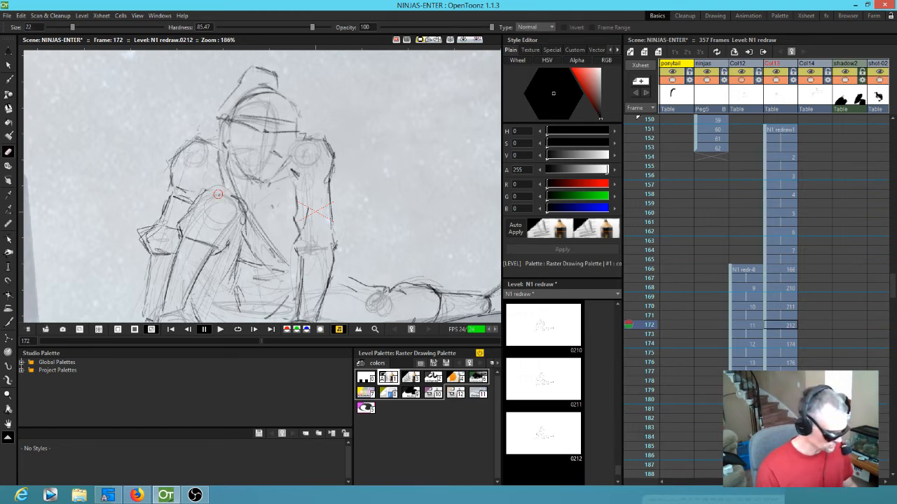
key("b")
left_click_drag(211, 189, 233, 192)
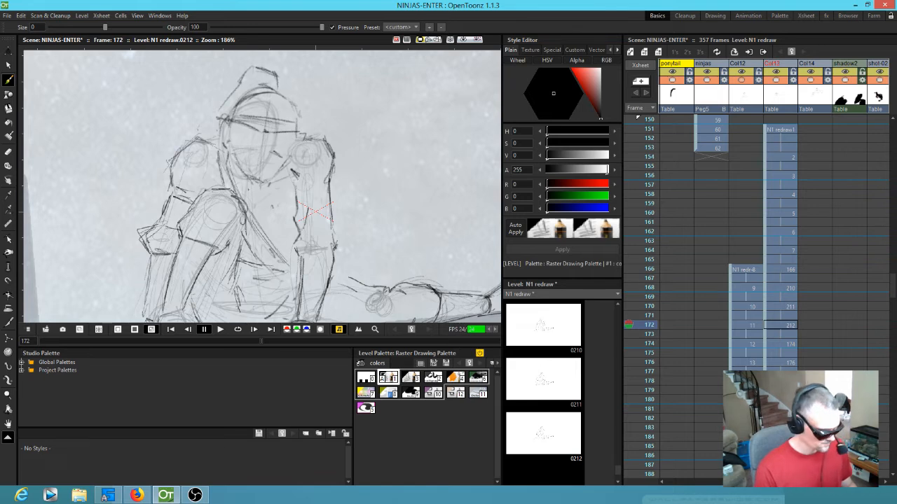
Flip back and forth between frames 170 and 164 to compare the torso and sleeve lines.
key("comma")
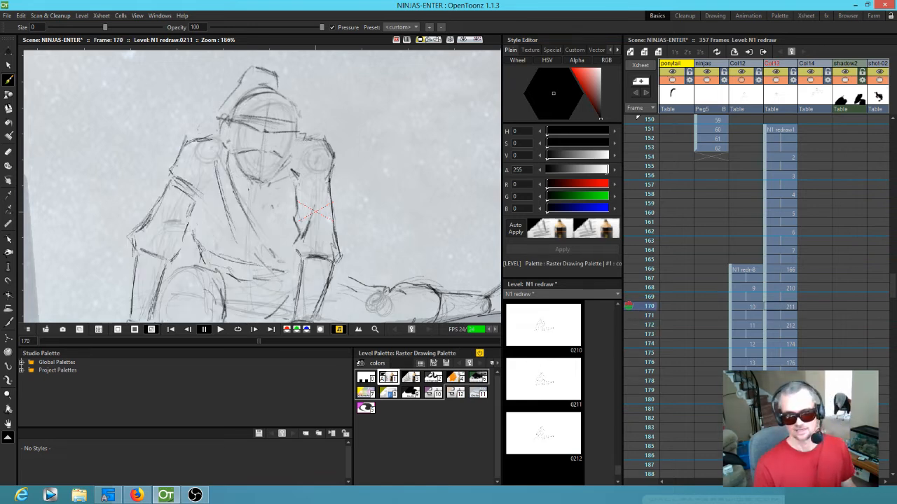
key("comma")
key("comma")
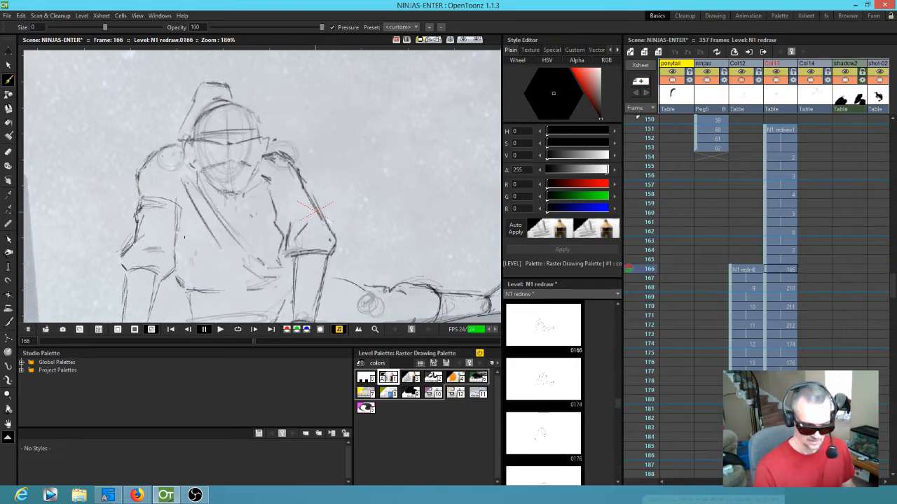
key("comma")
key("period")
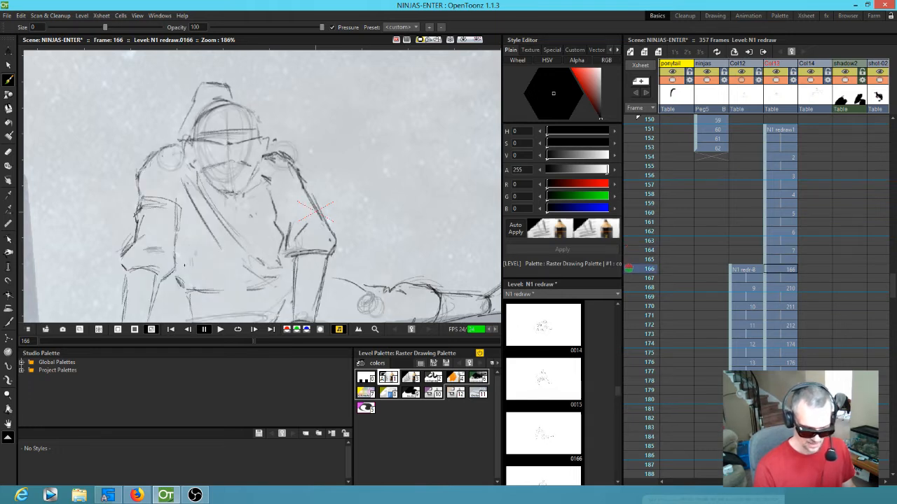
key("comma")
key("comma")
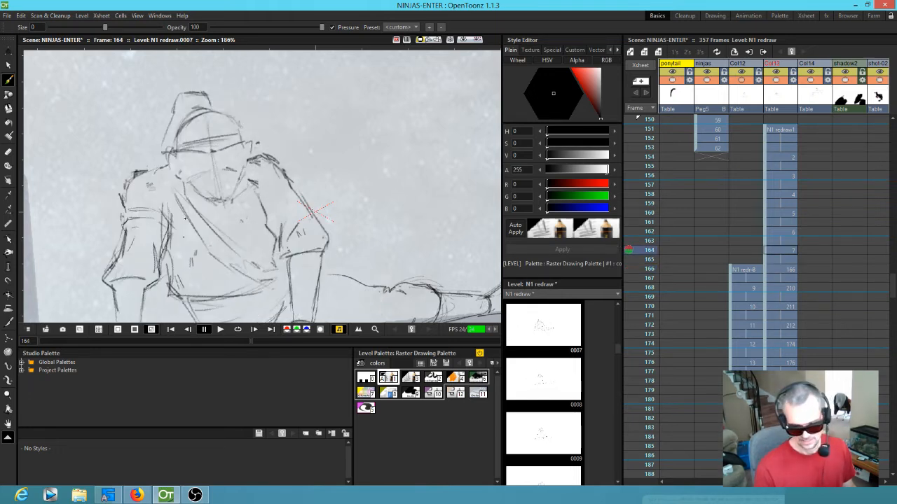
key("period")
key("period")
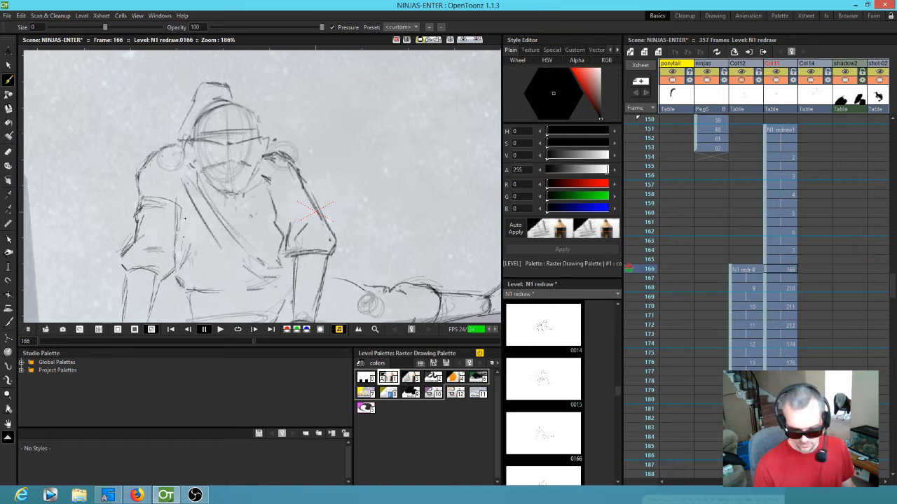
Erase the short fold marks on the lower torso of frame 164.
key("comma")
key("a")
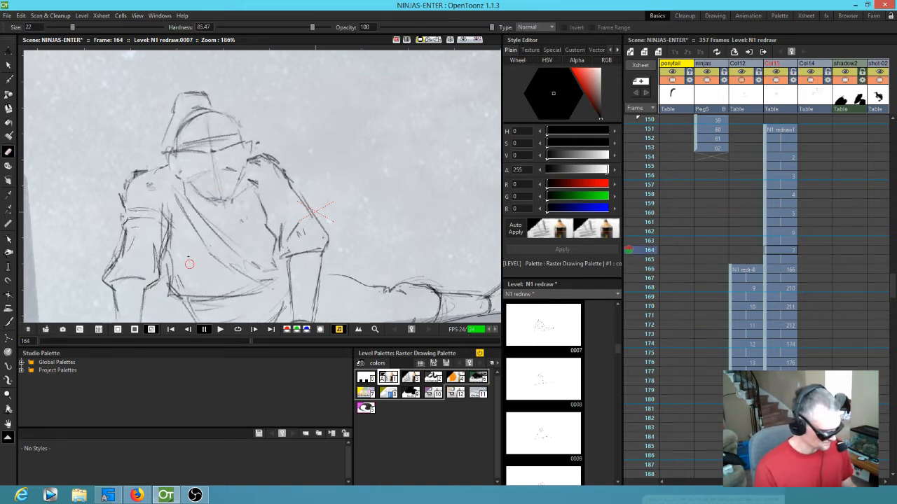
key("b")
Redraw the left-hand side of the torso between the sleeve and the shirt hem on frame 162.
key("comma")
key("comma")
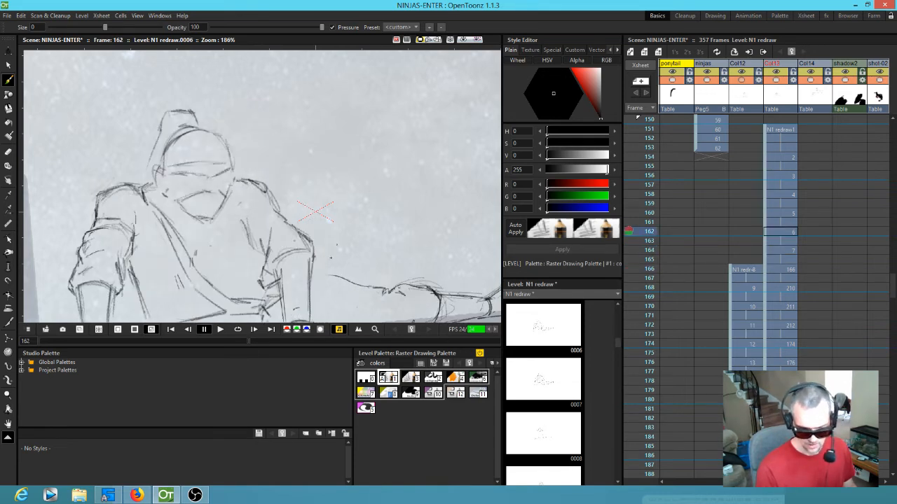
left_click_drag(334, 251, 364, 150)
key("comma")
key("period")
mouse_move(162, 168)
left_mouse_down()
mouse_move(179, 228)
mouse_move(189, 229)
left_mouse_up()
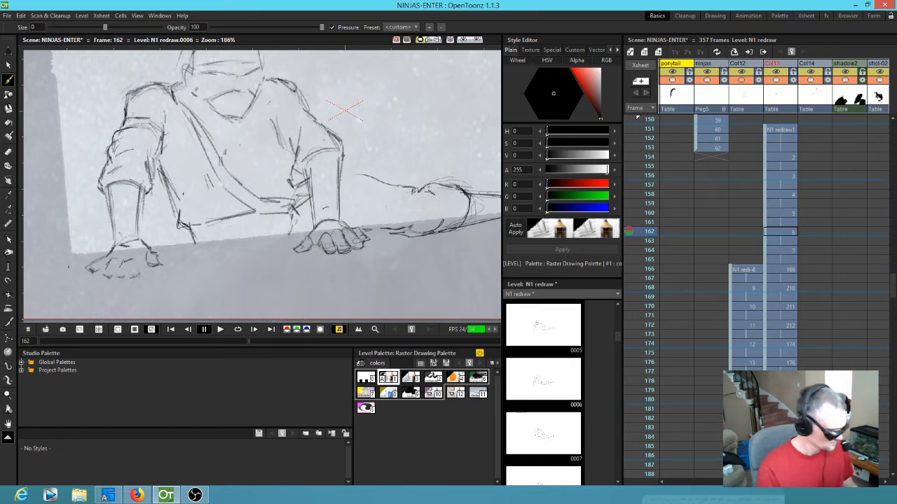
key("a")
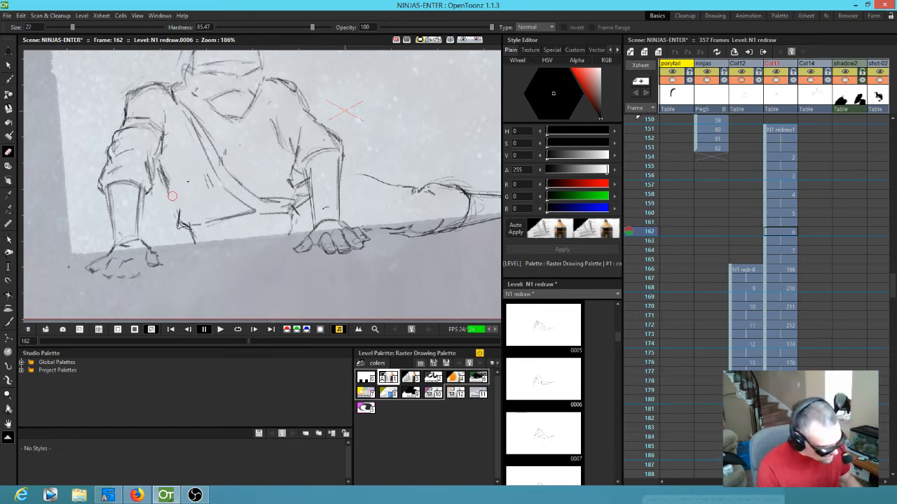
key("b")
mouse_move(171, 172)
left_mouse_down()
mouse_move(168, 205)
mouse_move(178, 184)
left_mouse_up()
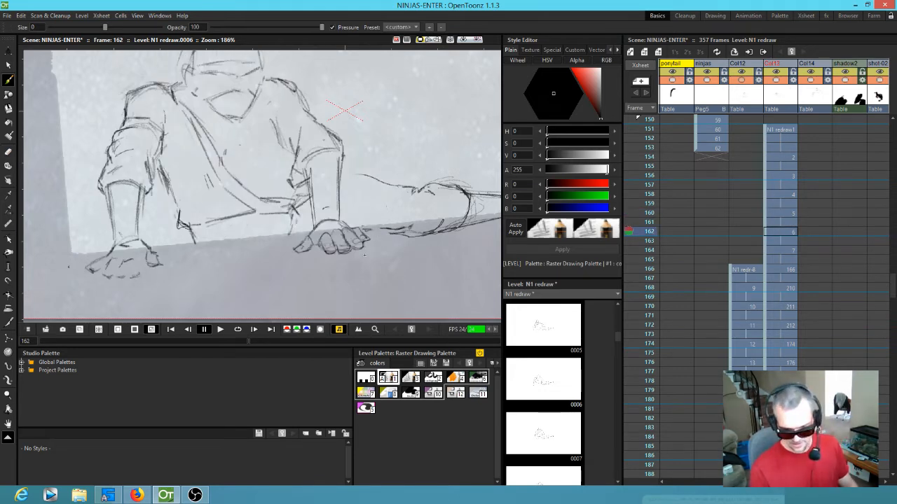
Clean up the right-hand sleeve cuff on frame 162 and extend the upper thigh contour to meet the forearm.
left_click_drag(309, 169, 339, 157)
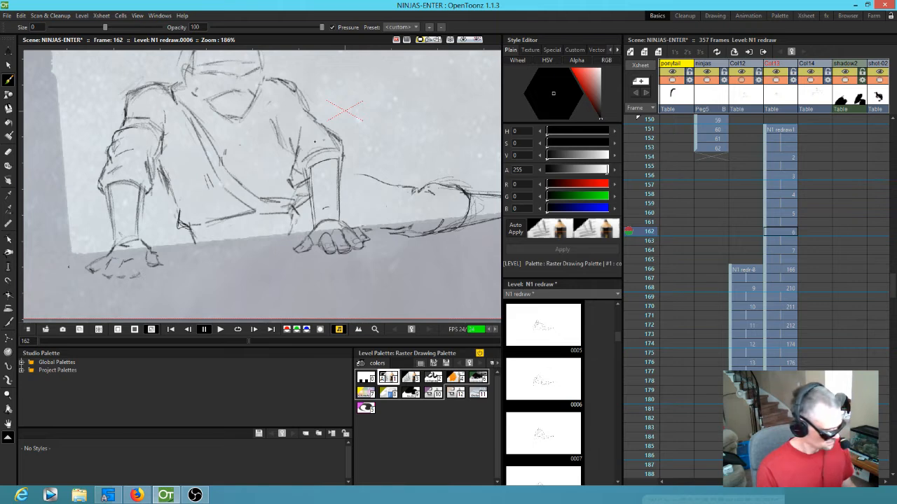
key("a")
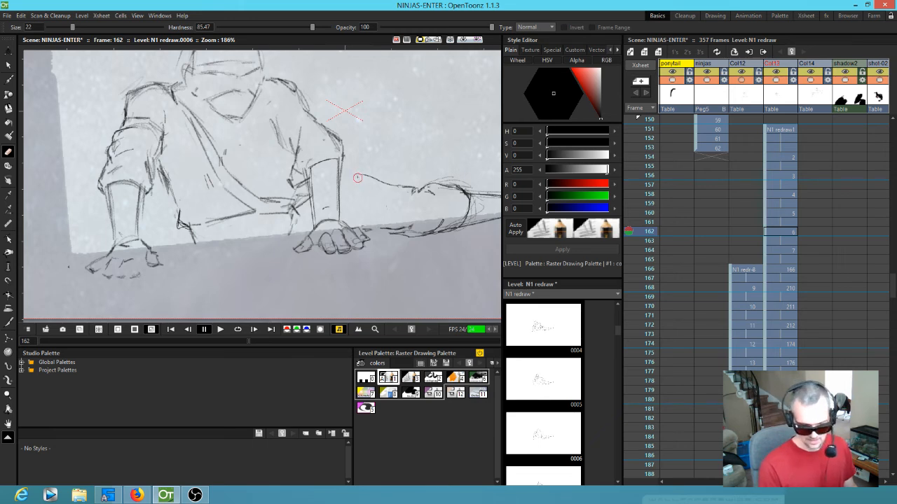
key("b")
left_click_drag(344, 182, 395, 175)
mouse_move(372, 269)
left_mouse_down()
mouse_move(292, 279)
mouse_move(325, 311)
left_mouse_up()
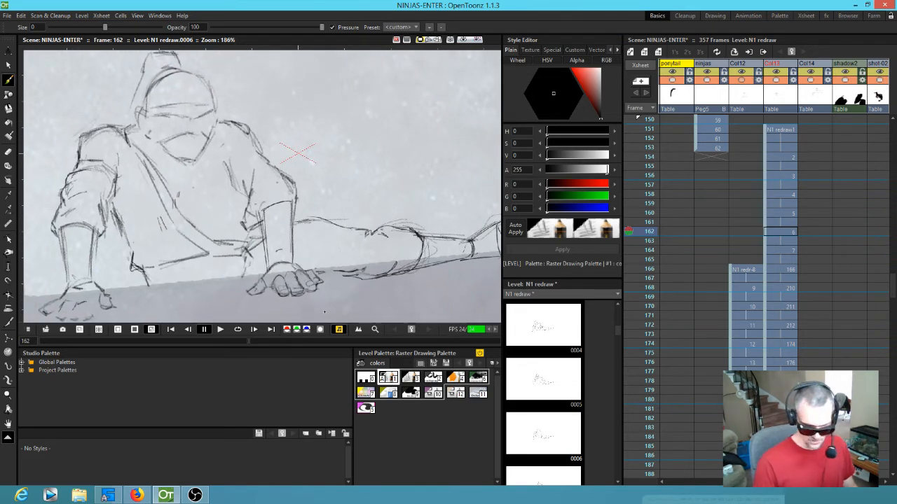
Review the ninja drawings from frame 156 through frame 166 in a wider view.
scroll(328, 204, "down", 1)
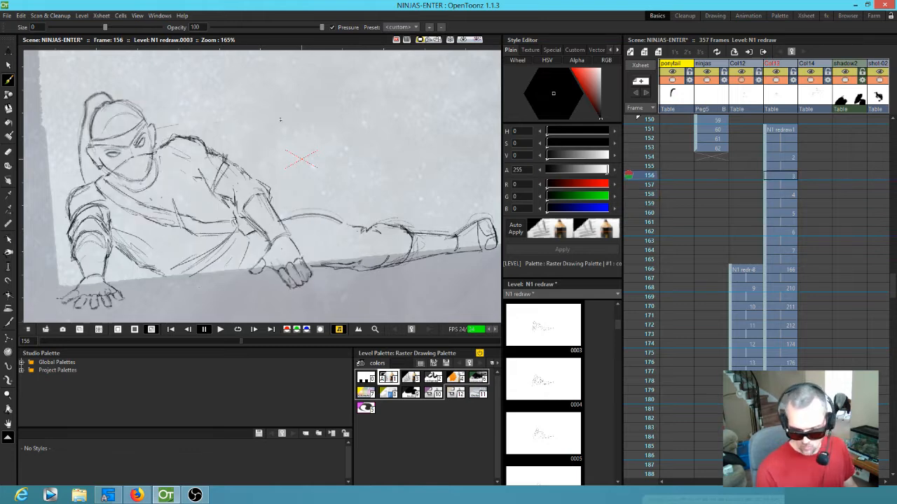
mouse_move(263, 144)
left_mouse_down()
mouse_move(255, 175)
mouse_move(243, 165)
left_mouse_up()
key("Down")
key("Down")
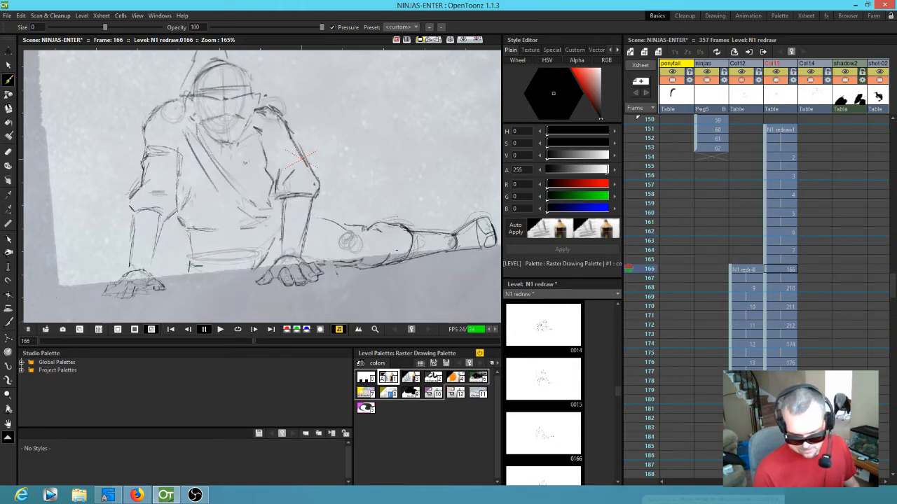
Draw the upper thigh contour from the forearm towards the knee on frame 166.
left_click_drag(311, 214, 351, 226)
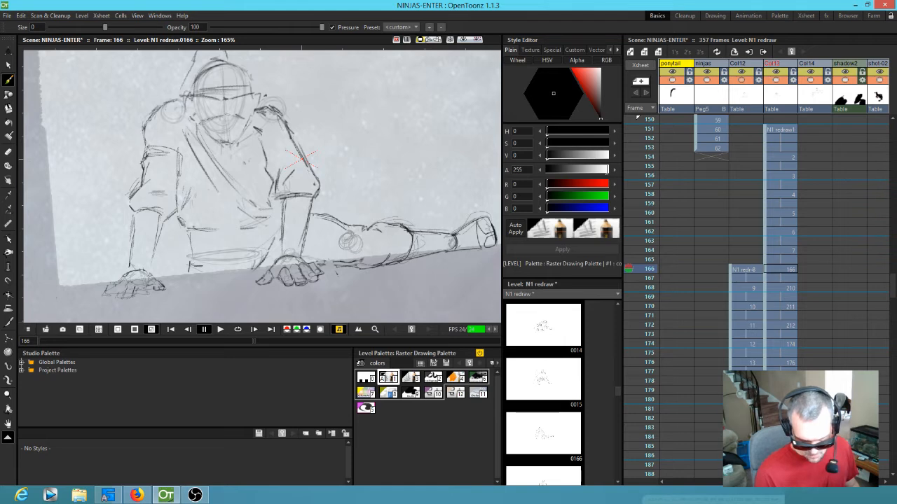
key("a")
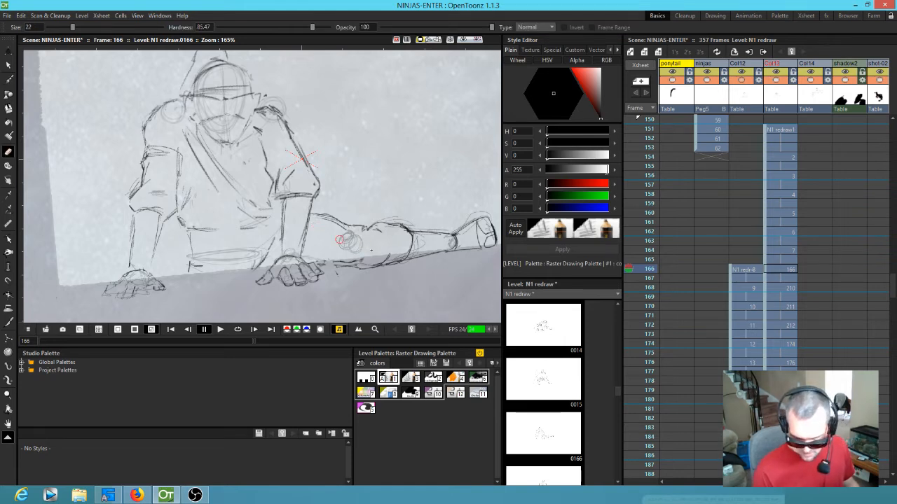
Add short ground contour strokes beside the planted front foot on frame 172.
key("period")
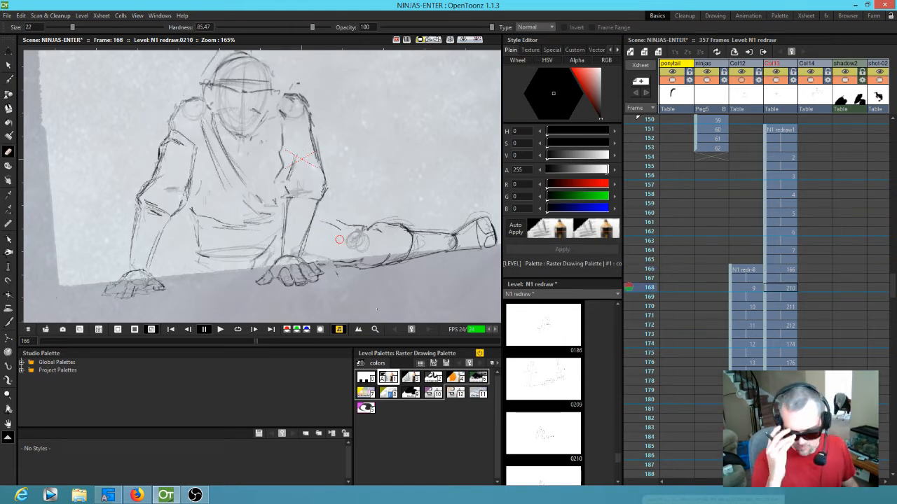
key("period")
key("period")
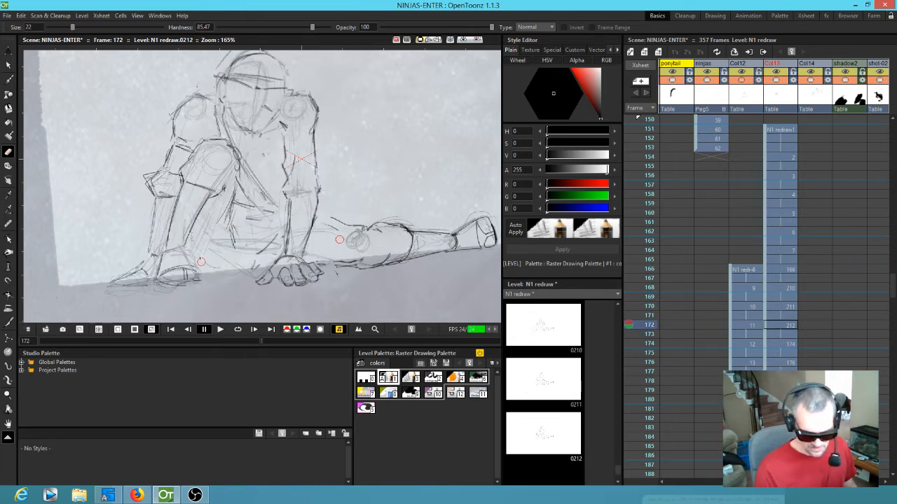
key("b")
left_click_drag(199, 262, 216, 270)
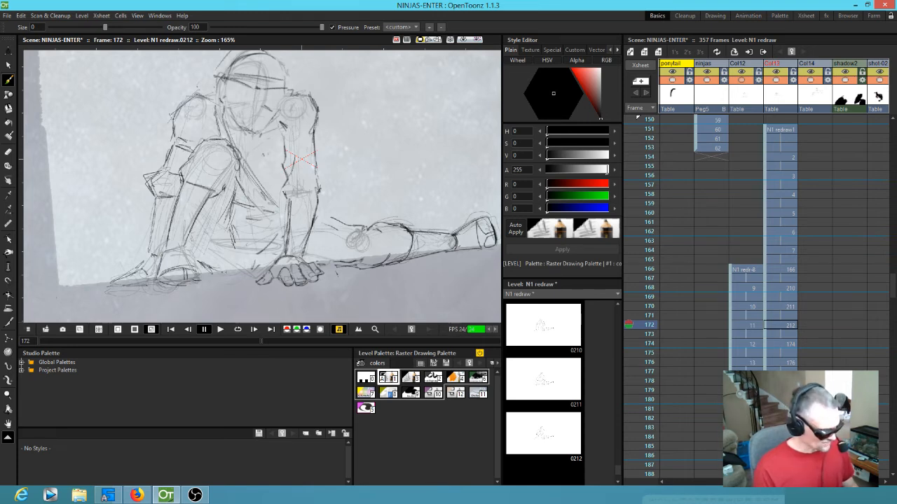
Compare the ninja drawings back and forth between frames 158 and 172, checking the pose and head from drawing to drawing.
key("comma")
key("comma")
key("period")
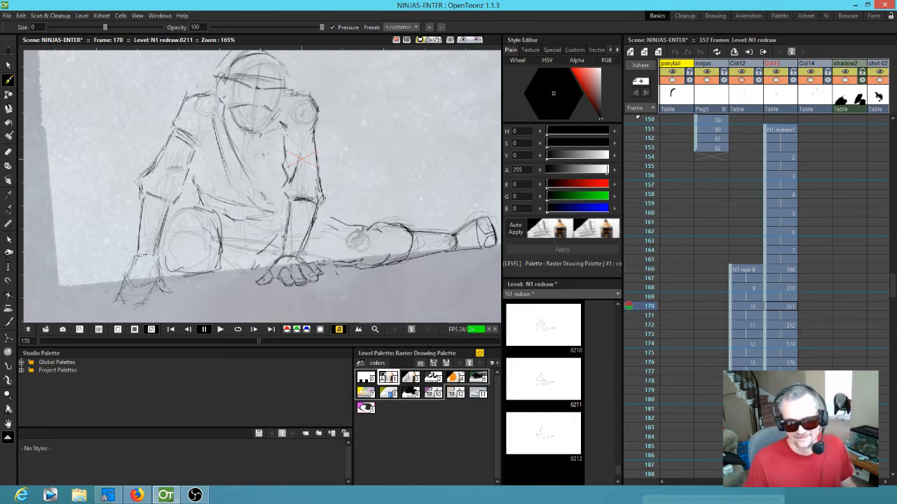
key("comma")
key("period")
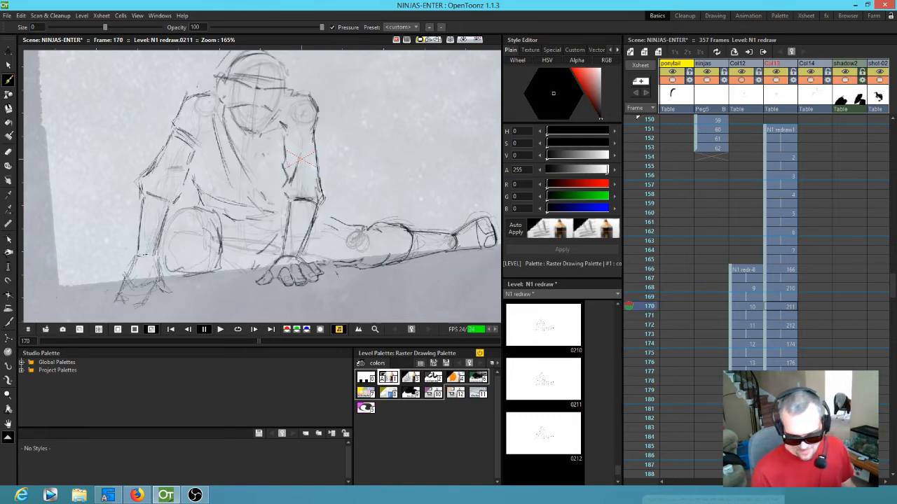
key("comma")
key("comma")
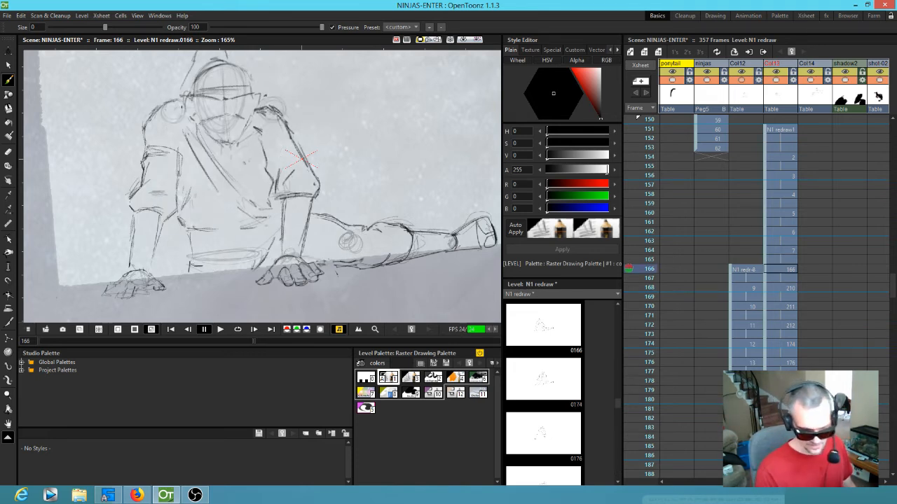
key("comma")
key("period")
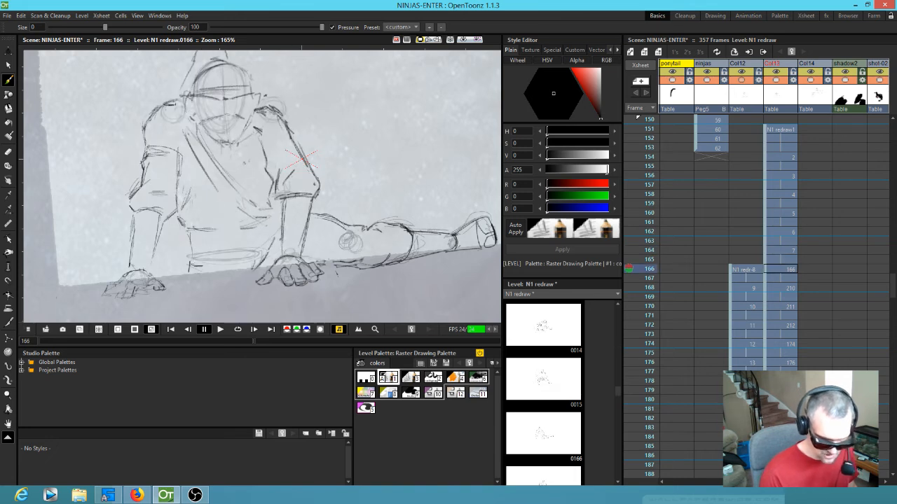
key("a")
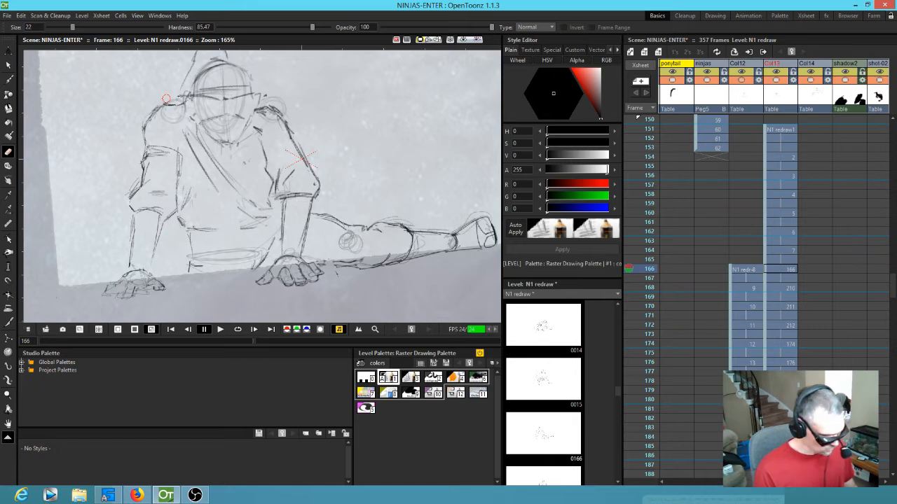
key("comma")
key("comma")
key("period")
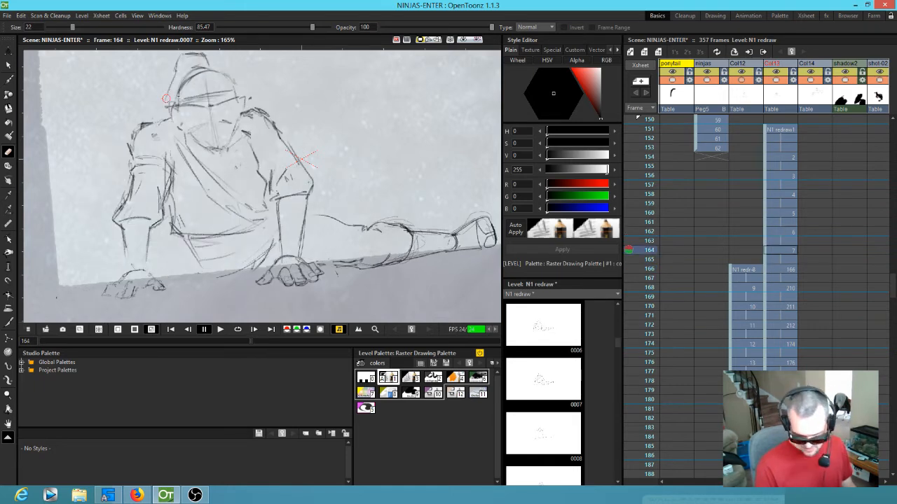
key("period")
key("period")
key("period")
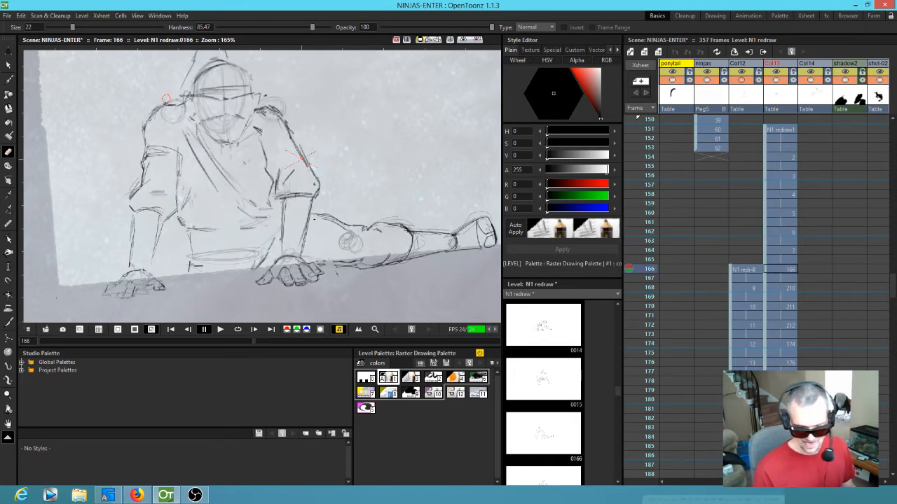
key("comma")
key("comma")
key("comma")
key("comma")
key("comma")
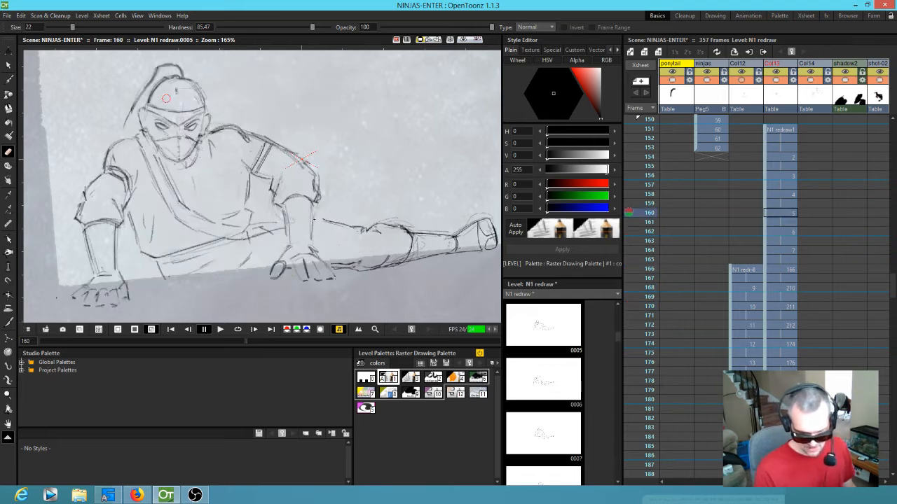
key("comma")
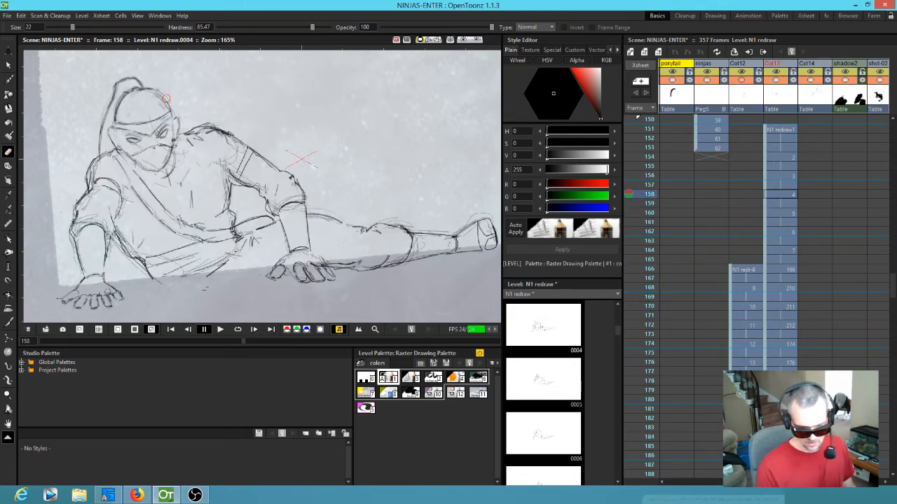
Select the eyes and mask on frame 160 with a freehand outline and copy them.
key("period")
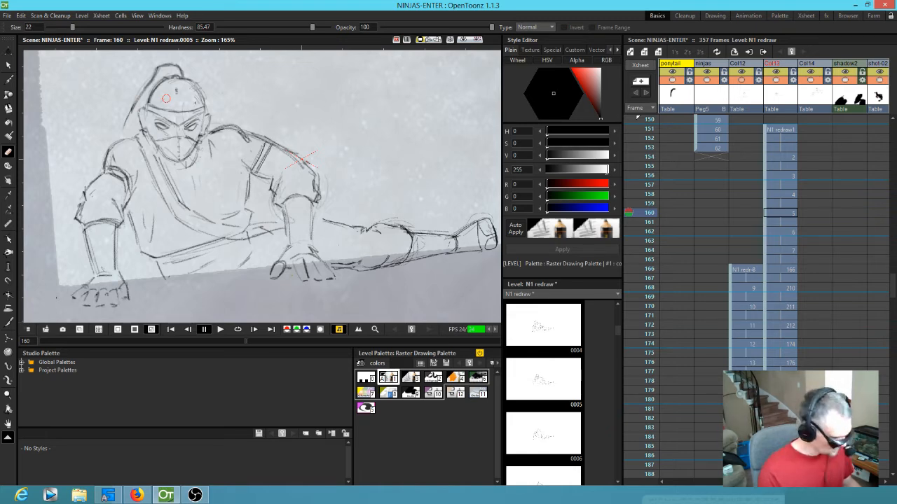
key("s")
mouse_move(190, 122)
left_mouse_down()
mouse_move(180, 133)
mouse_move(165, 119)
mouse_move(148, 136)
mouse_move(169, 159)
mouse_move(196, 150)
mouse_move(207, 110)
left_mouse_up()
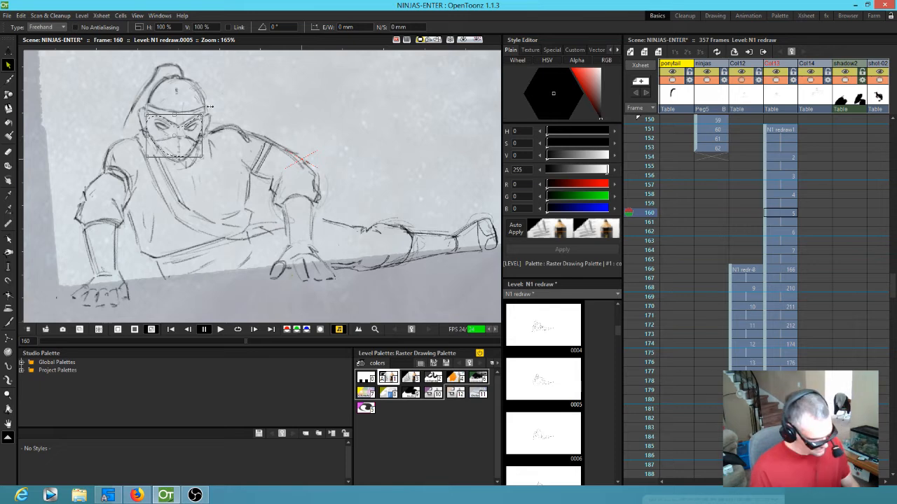
Paste the copied face onto frame 162 and move it to the empty area beside the figure, 253.47 mm E/W and 44.2 mm N/S.
key("period")
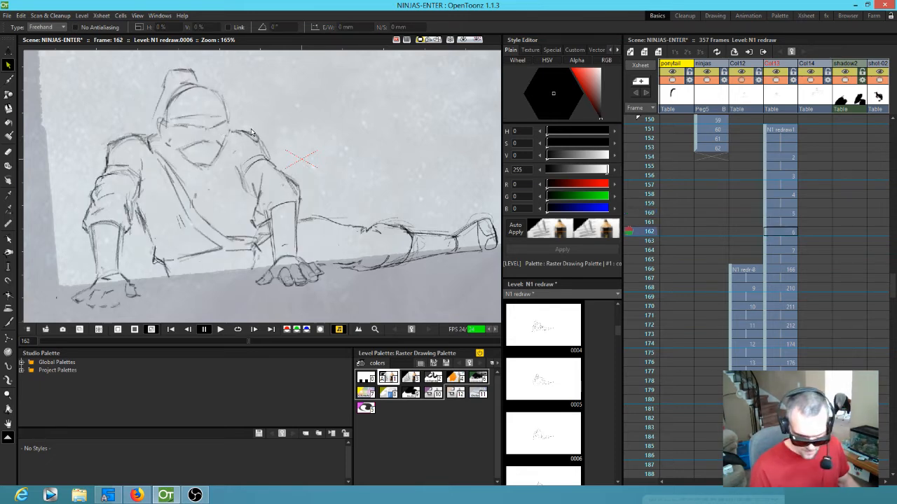
key("ctrl+v")
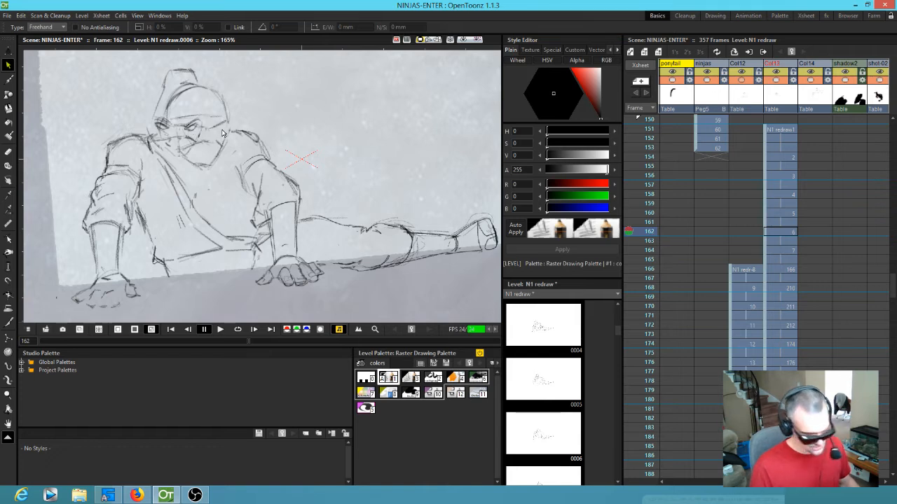
key("ctrl+z")
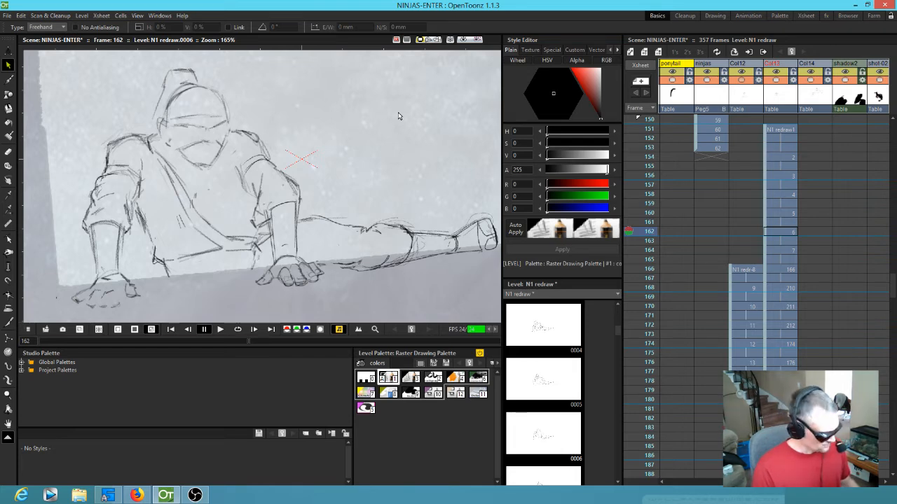
key("ctrl+v")
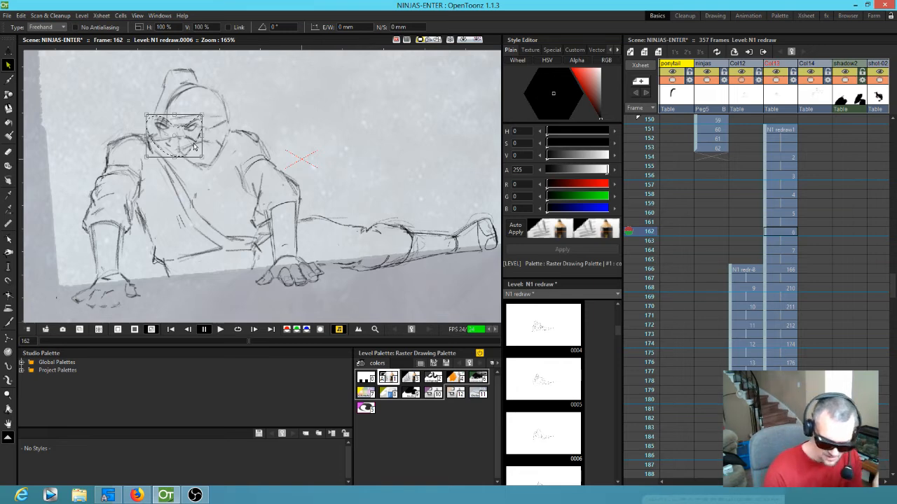
mouse_move(193, 149)
left_mouse_down()
mouse_move(213, 166)
mouse_move(213, 157)
mouse_move(239, 146)
mouse_move(365, 117)
left_mouse_up()
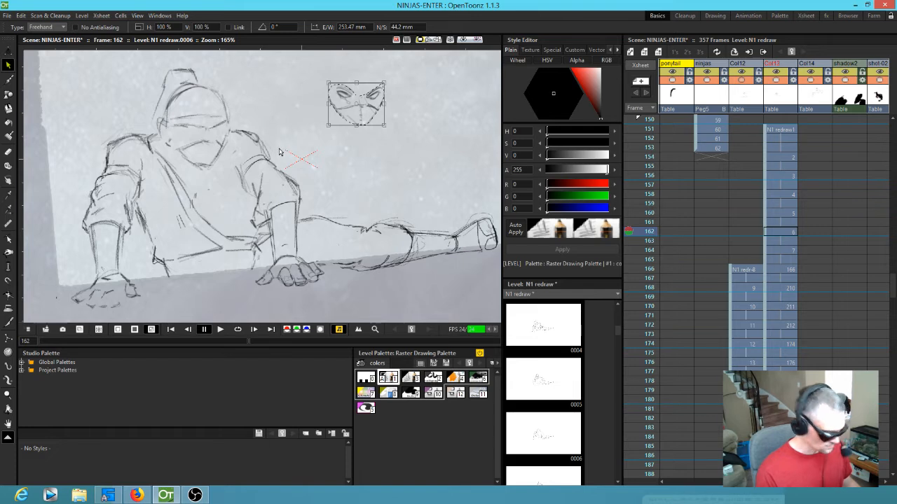
Erase the old rough mask line on frame 162 and clean up the face guides on the drawings up to frame 180.
key("a")
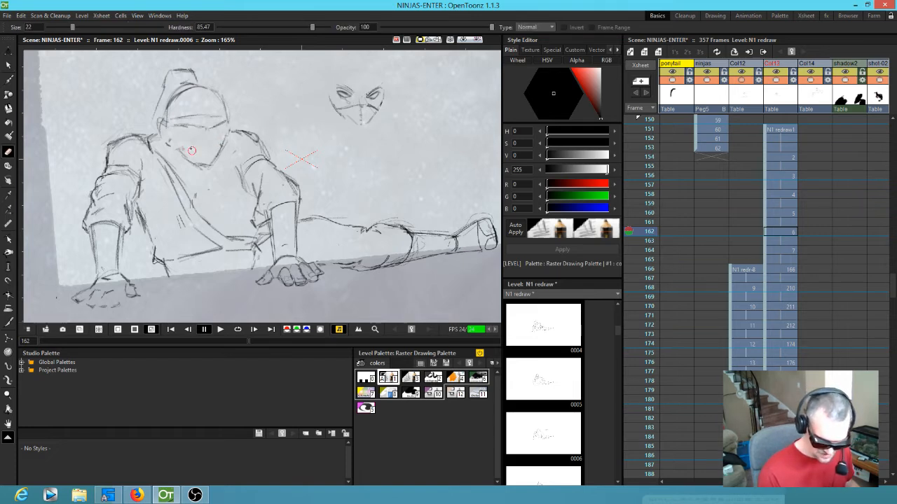
key("period")
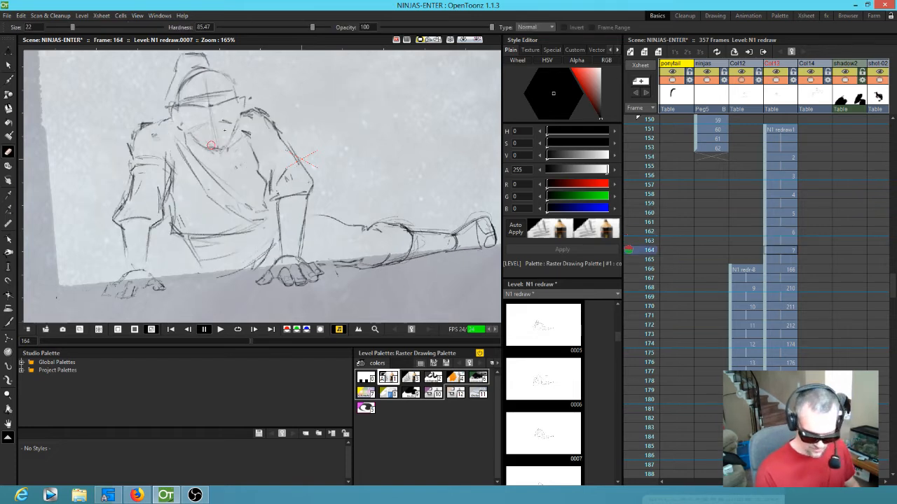
key("period")
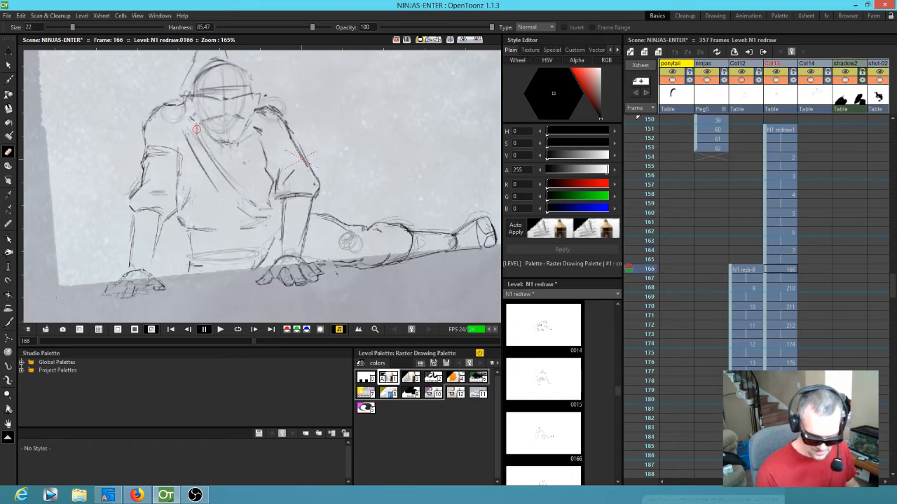
key("period")
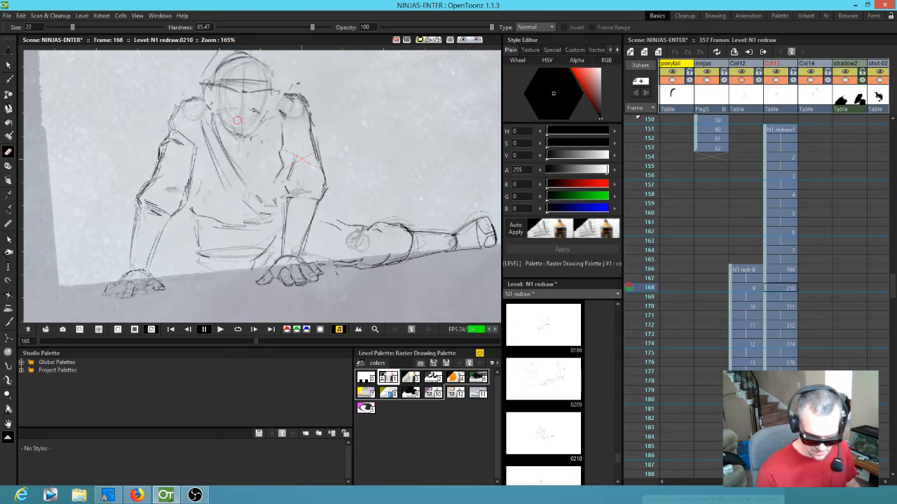
key("period")
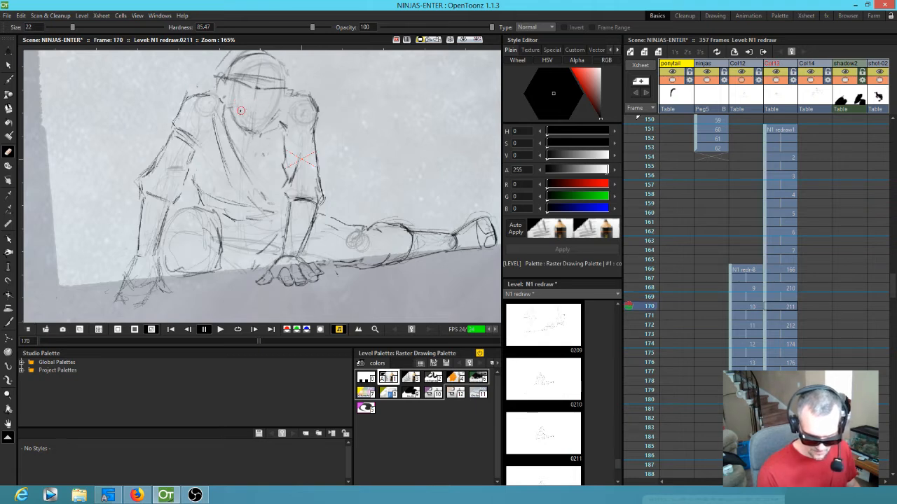
key("period")
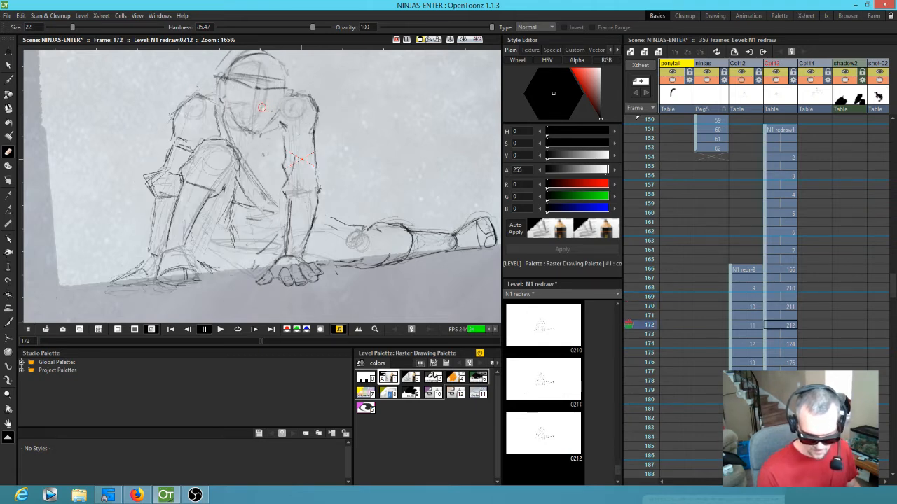
key("period")
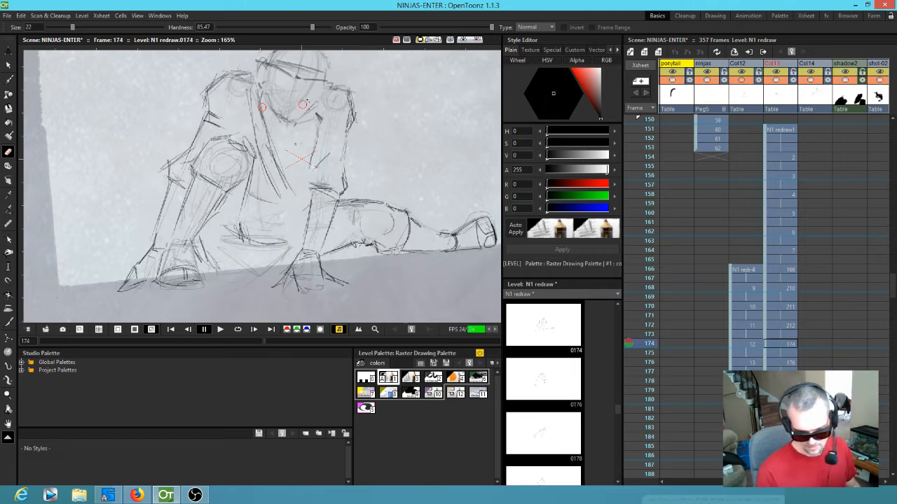
key("period")
key("period")
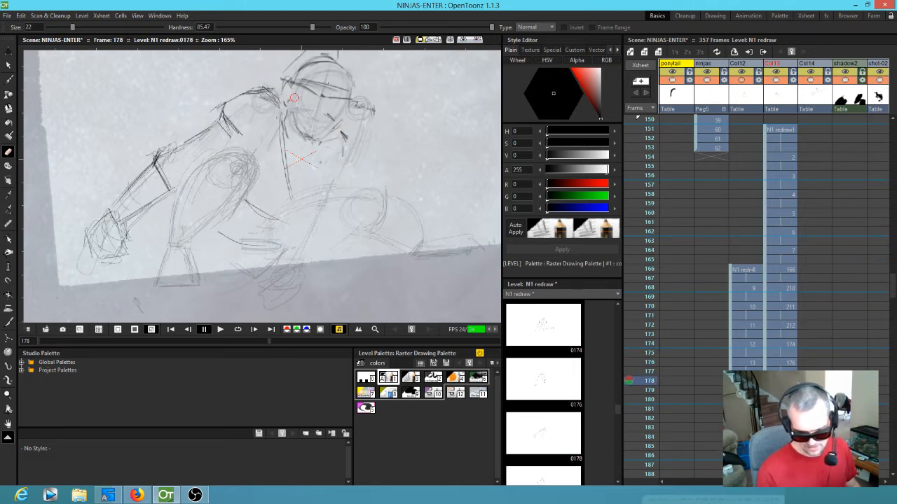
key("period")
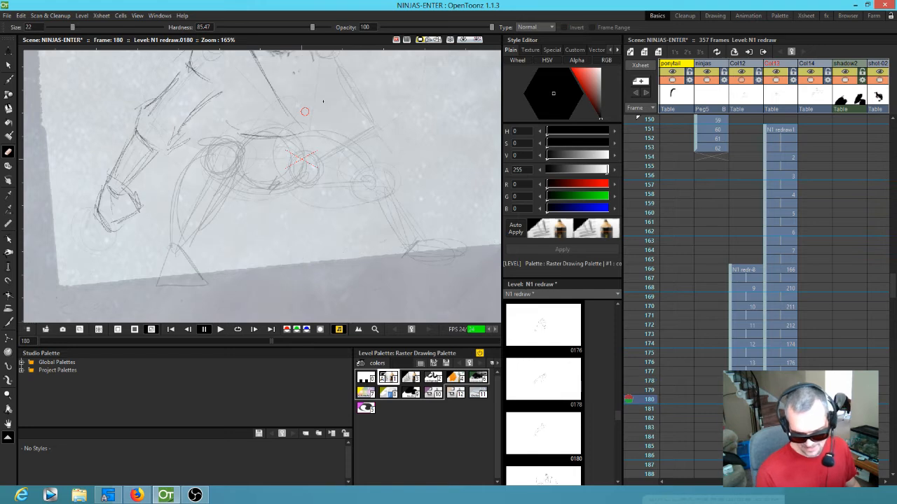
left_click_drag(326, 157, 303, 287)
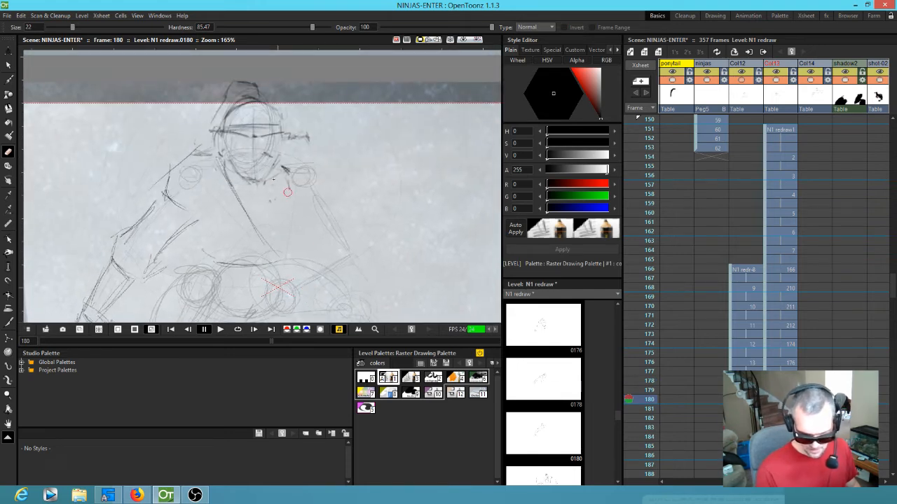
Move the pasted eyes and mask on frame 162 onto the ninja's head, offset -220.98 mm E/W and -55.24 mm N/S.
key("p")
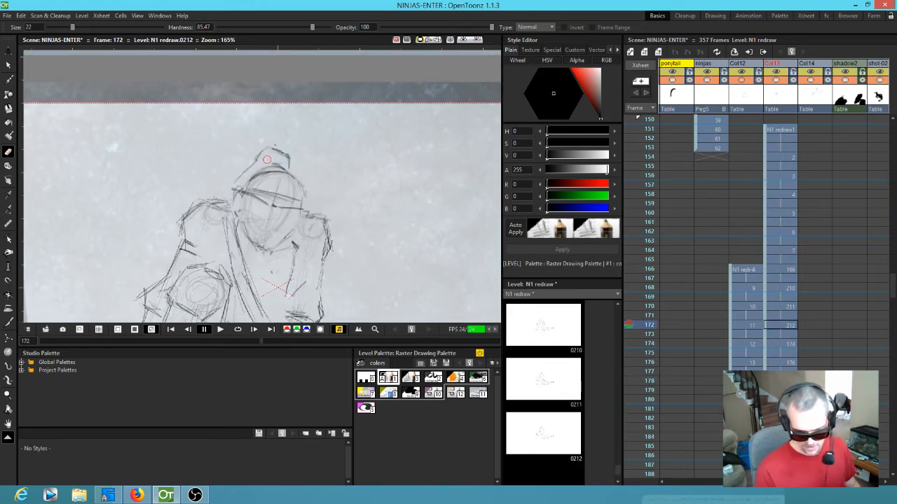
key("comma")
key("comma")
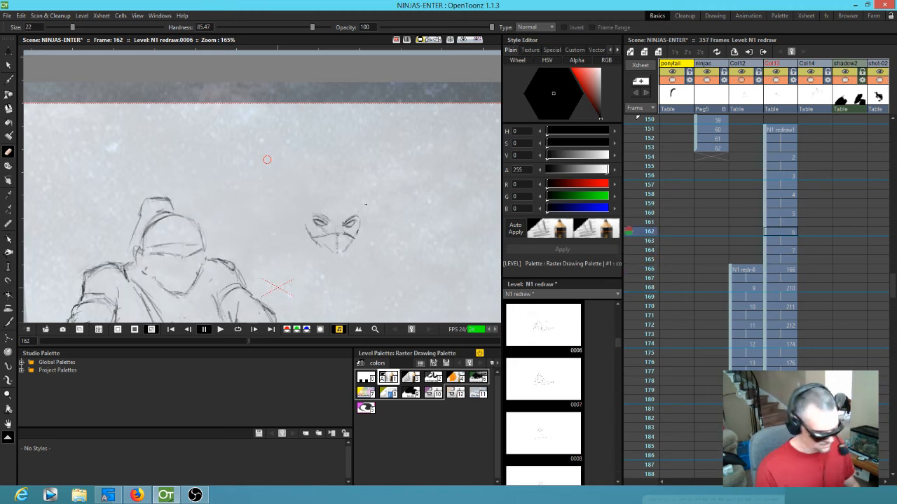
key("s")
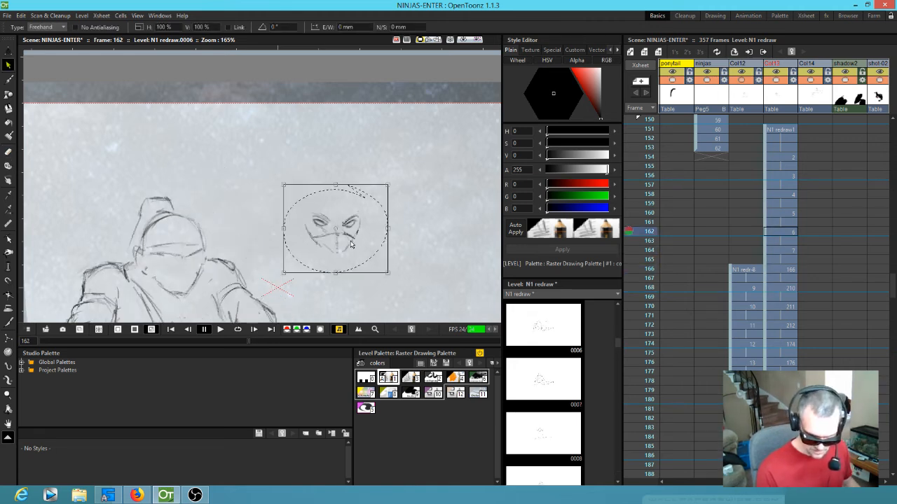
left_click_drag(351, 240, 193, 275)
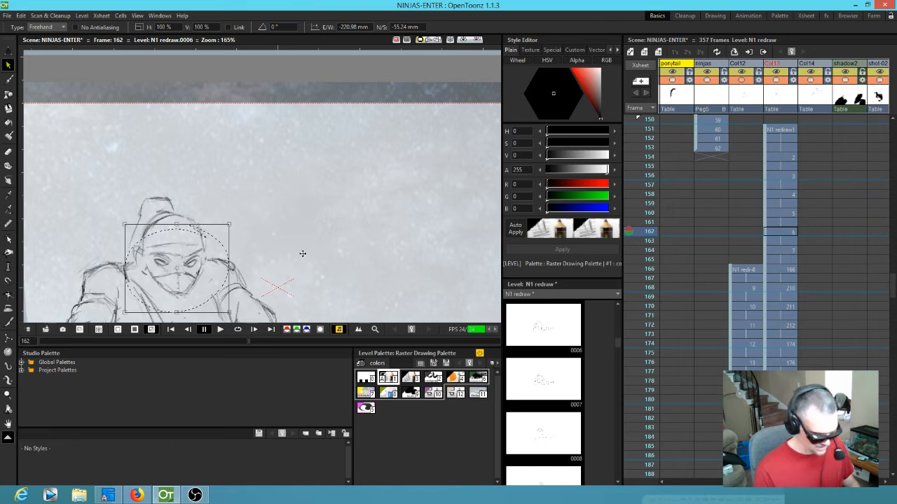
Paste the copied face onto frame 164 and fit it to the head, rotated 6.83°, offset 17.55 mm E/W and 27.3 mm N/S.
key("Down")
key("Down")
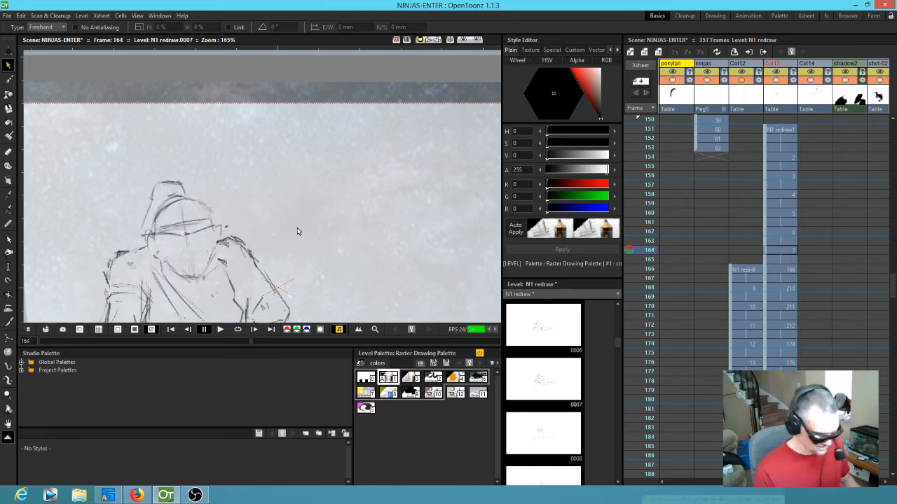
key("ctrl+v")
key("ctrl+z")
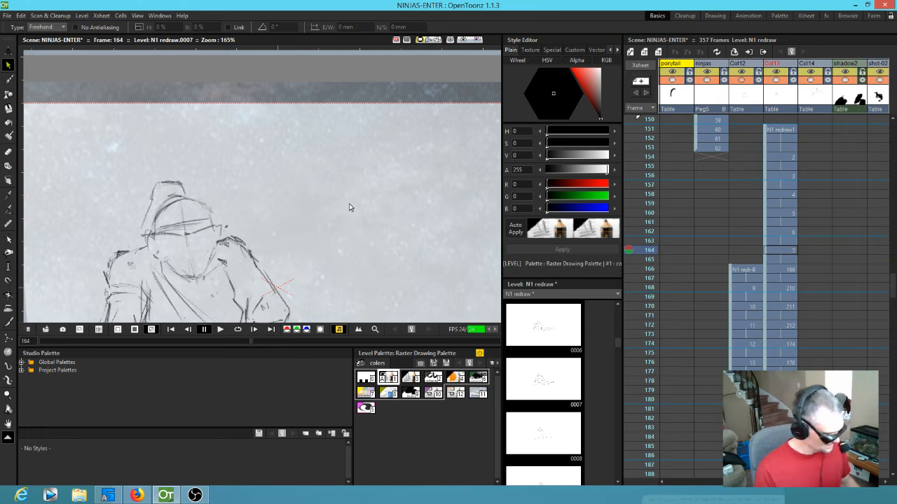
key("ctrl+v")
left_click_drag(197, 274, 211, 258)
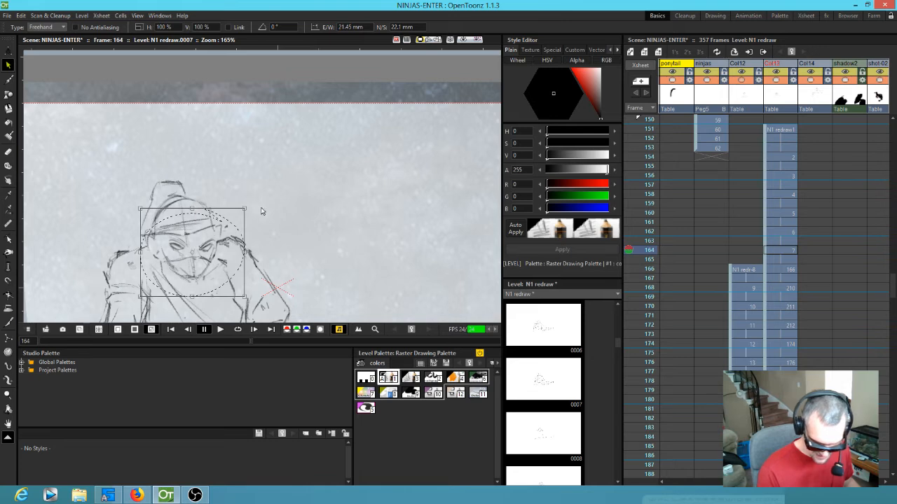
left_click_drag(250, 205, 246, 196)
left_click_drag(201, 260, 193, 254)
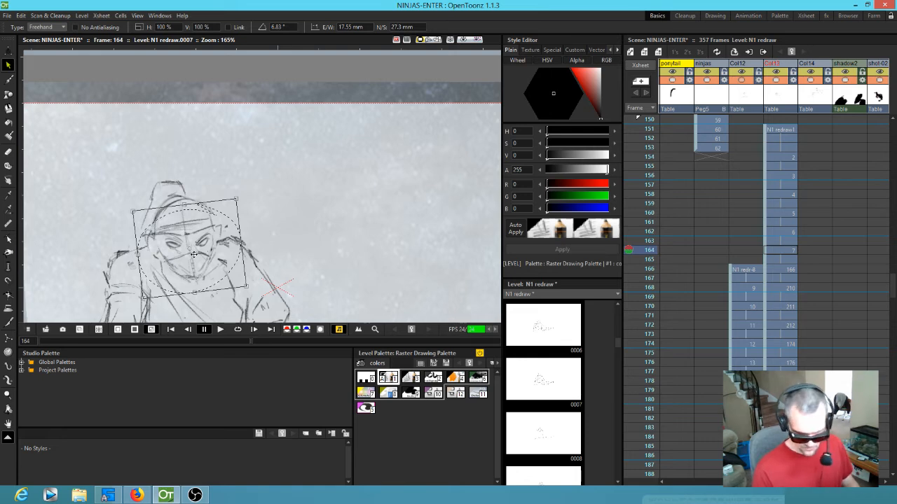
Paste the copied face onto frame 166 and fit it to the head, rotated 2.95°, offset 36.4 mm E/W and 38.35 mm N/S.
key("period")
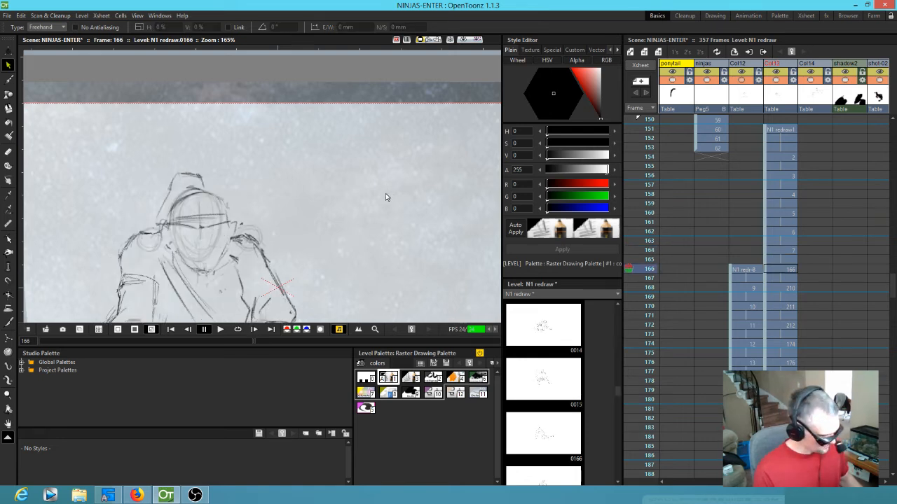
key("ctrl+v")
left_click_drag(196, 279, 219, 254)
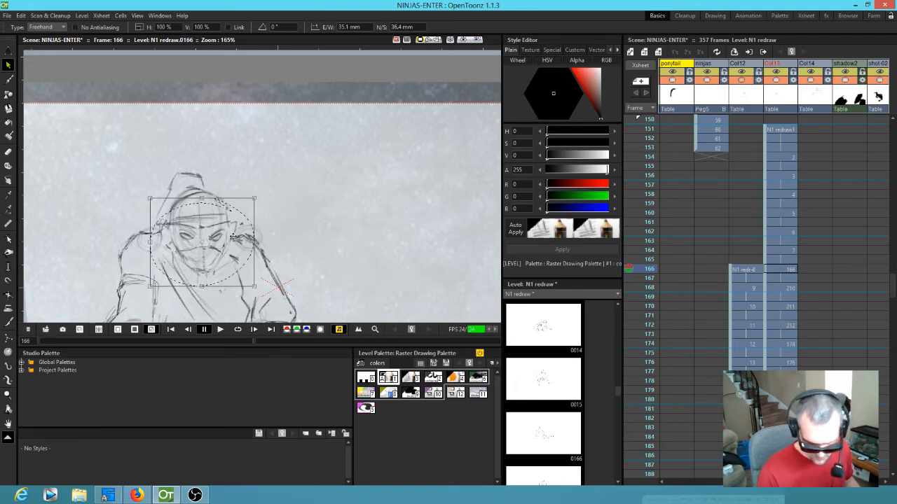
left_click_drag(259, 198, 257, 193)
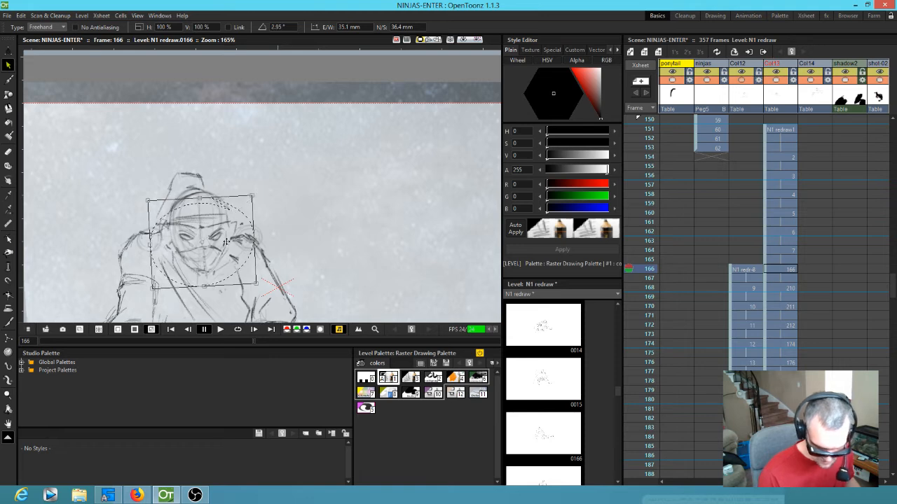
left_click_drag(214, 246, 215, 245)
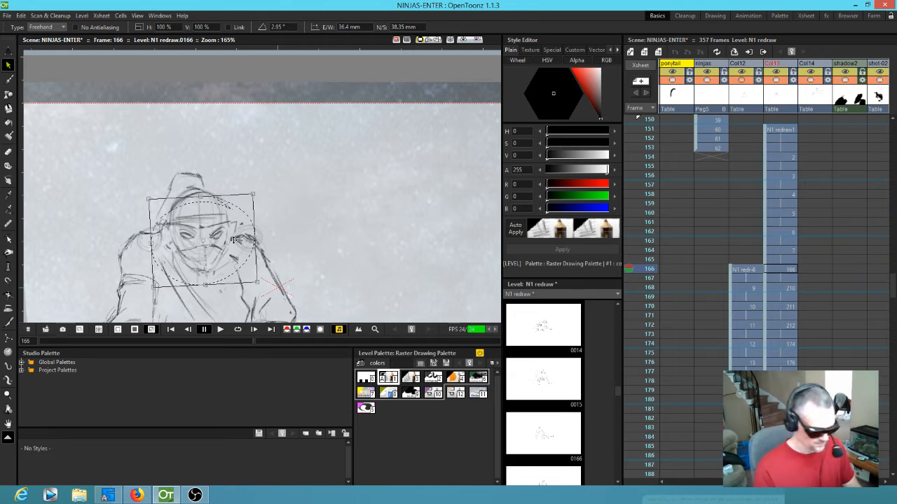
Paste the copied face onto frame 168 and fit it to the head, rotated -1.25°, offset 61.09 mm E/W and 48.1 mm N/S.
key(".")
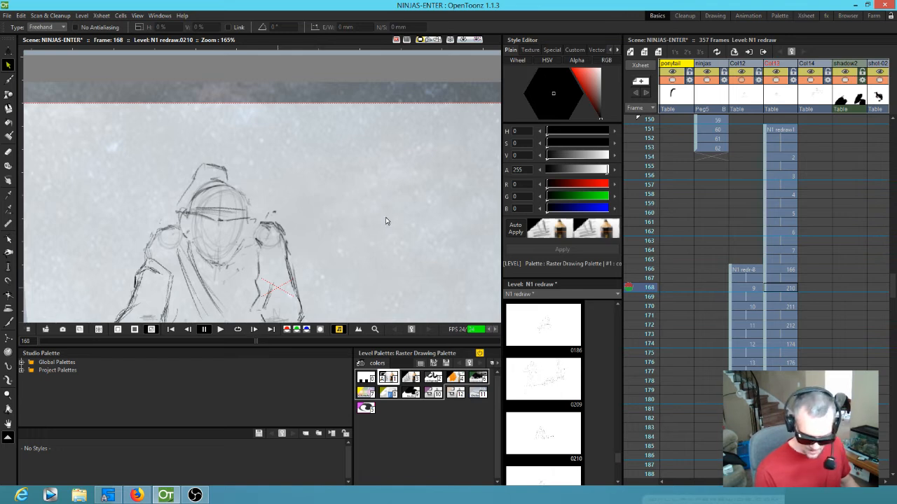
key("ctrl+v")
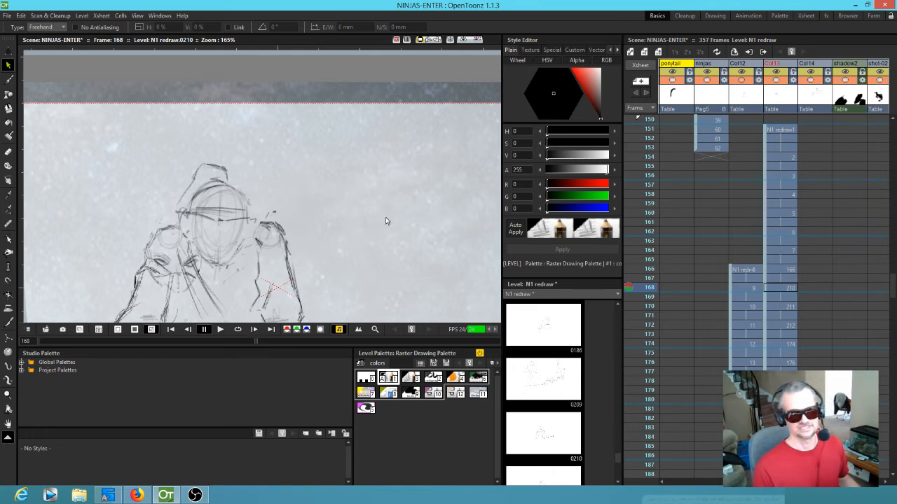
key("ctrl+z")
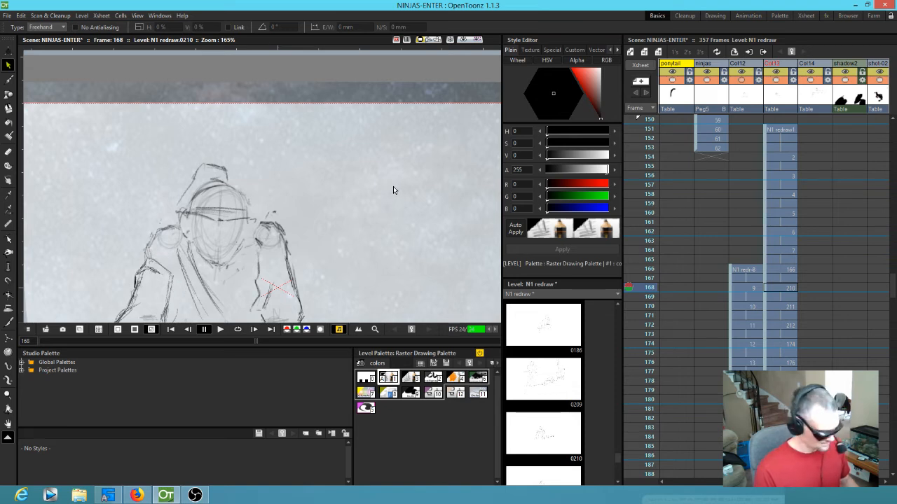
key("ctrl+v")
left_click_drag(197, 273, 240, 238)
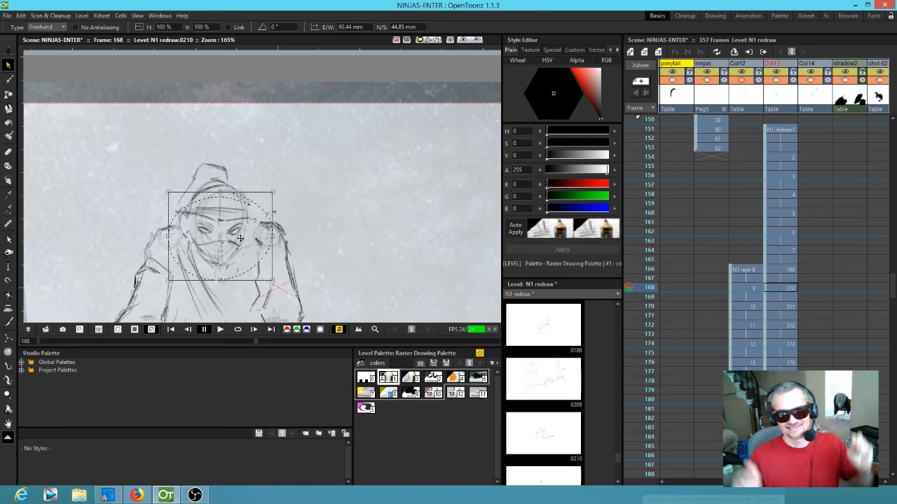
left_click_drag(232, 240, 238, 235)
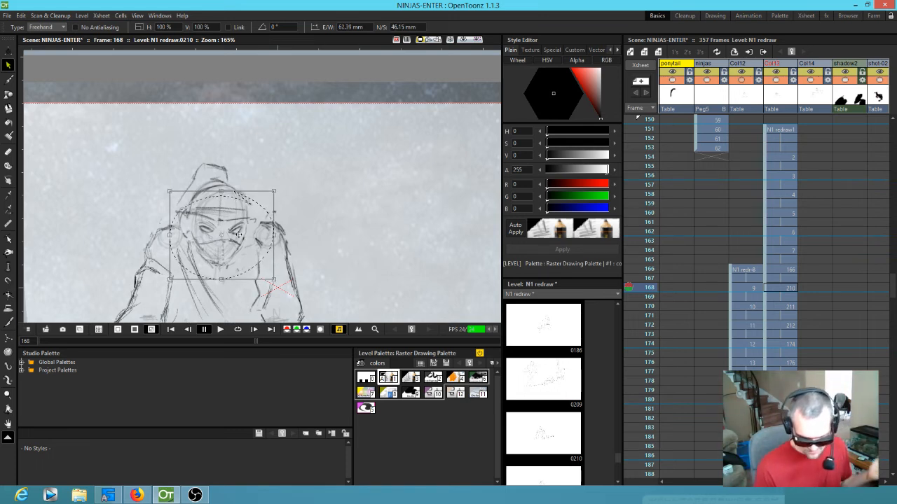
left_click_drag(278, 189, 280, 193)
left_click_drag(230, 242, 229, 240)
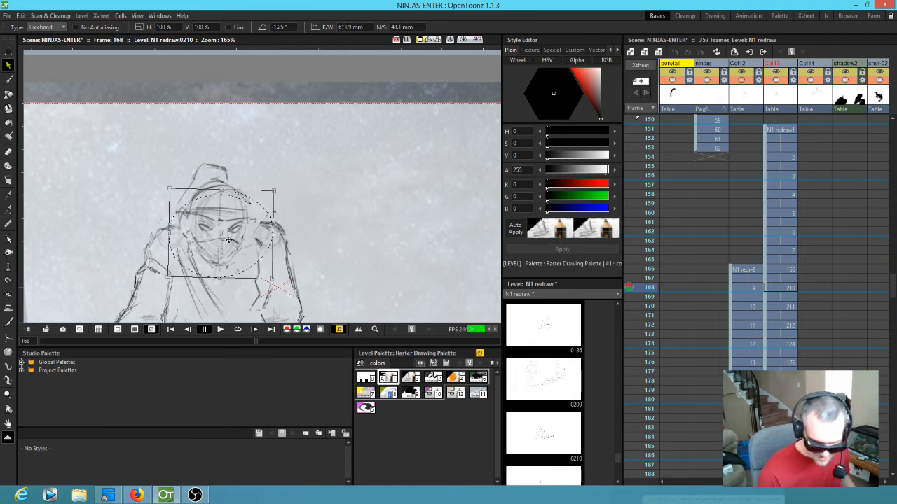
Paste the copied face onto frame 170 and fit it to the head, rotated -8.42°, offset 77.34 mm E/W and 52.64 mm N/S.
key("period")
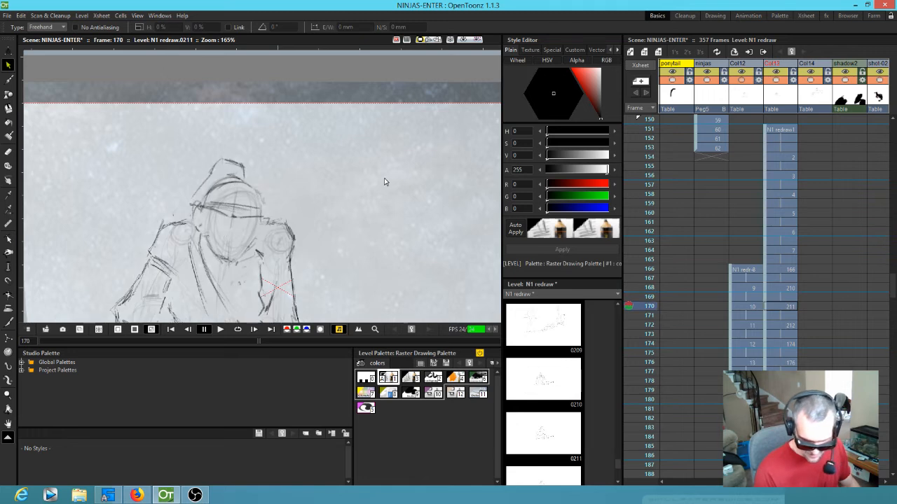
key("ctrl+v")
left_click_drag(196, 273, 252, 237)
left_click_drag(287, 186, 283, 206)
left_click_drag(240, 239, 241, 231)
left_click_drag(297, 193, 295, 207)
left_click_drag(243, 238, 241, 239)
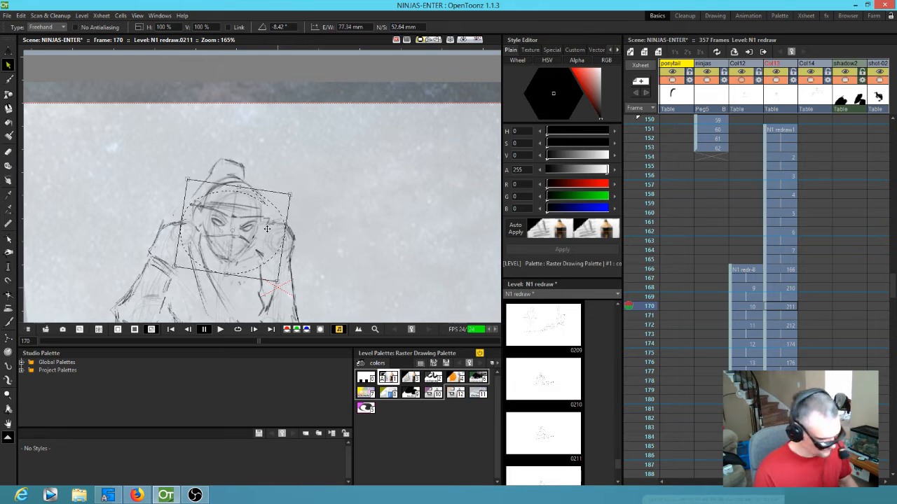
Paste the copied face onto frame 172, undo that paste, and save the scene.
key("period")
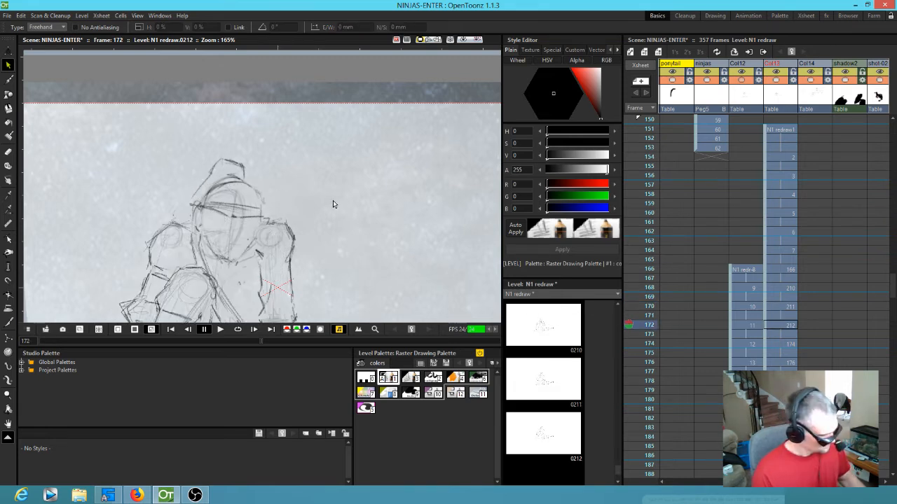
key("ctrl+v")
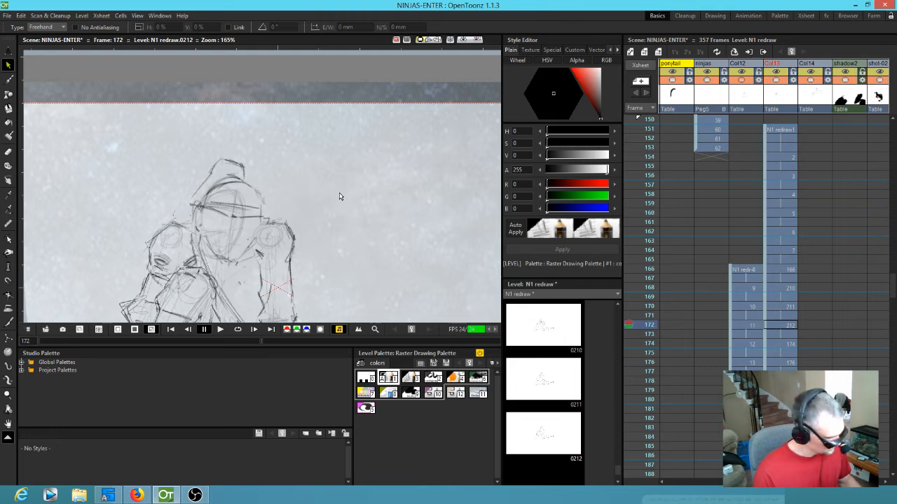
key("ctrl+z")
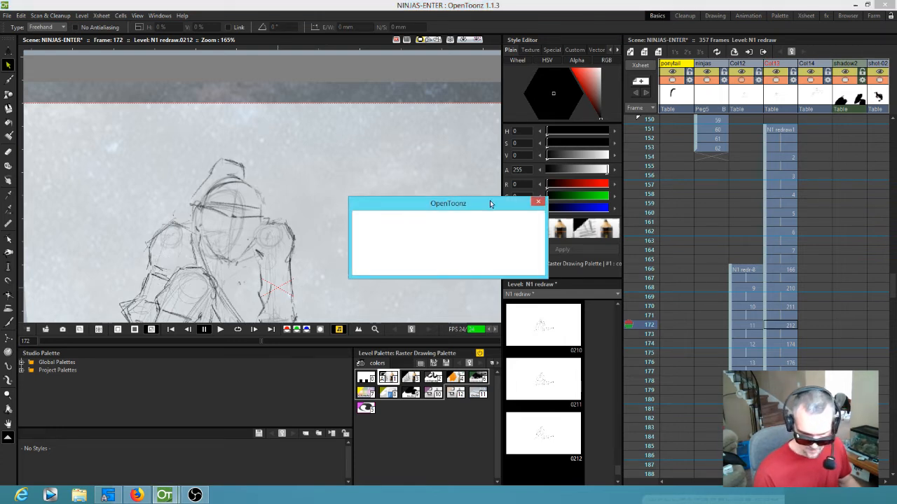
left_click(537, 202)
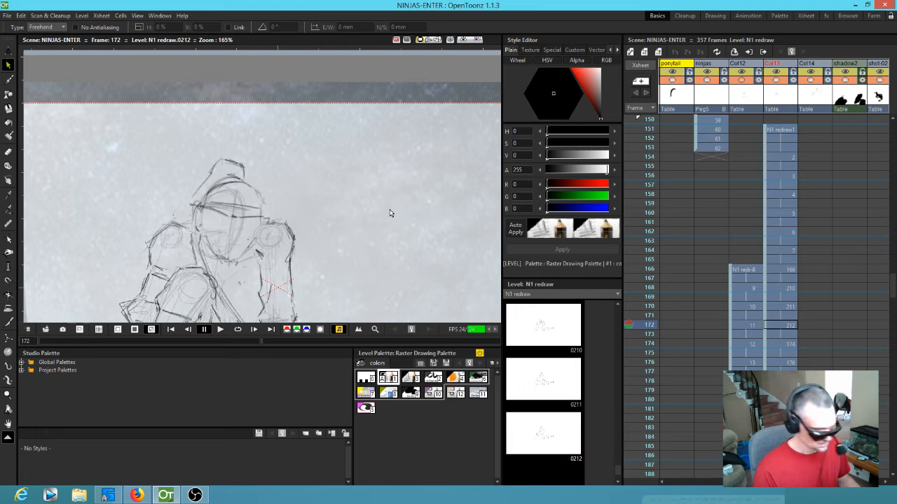
Paste the copied face onto frame 172 and fit it to the head, rotated -6.21°, offset 76.04 mm E/W and 53.94 mm N/S.
key("ctrl+v")
left_click_drag(199, 268, 253, 229)
mouse_move(287, 191)
left_mouse_down()
mouse_move(290, 204)
mouse_move(290, 192)
left_mouse_up()
left_click_drag(235, 237, 233, 234)
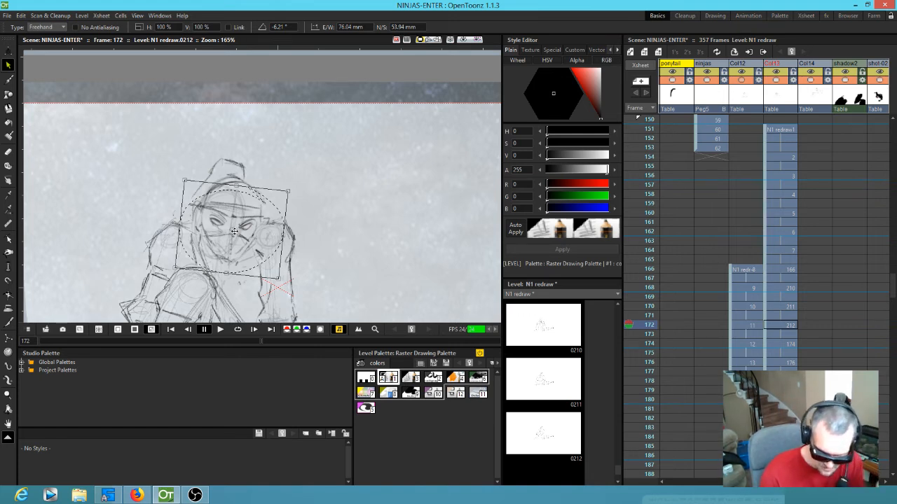
Paste the copied face onto frame 174 and fit it to the head, rotated -13.46°, offset 131.29 mm E/W and 70.19 mm N/S.
key("period")
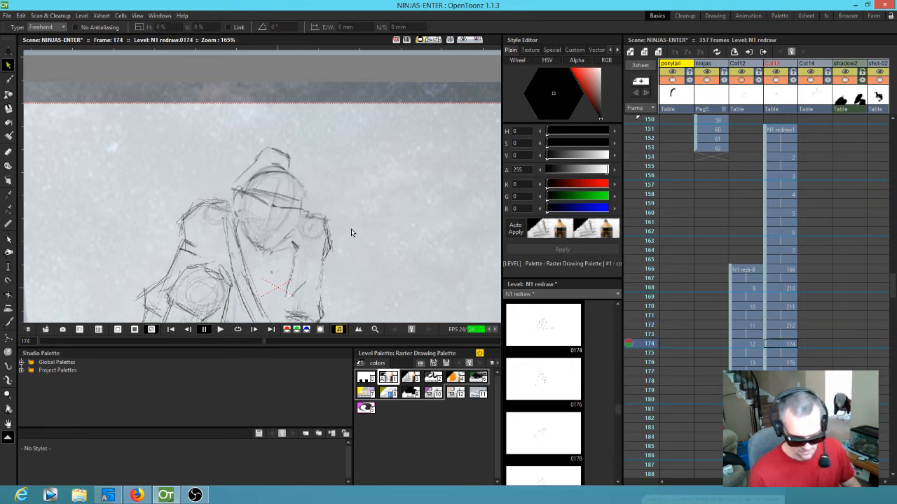
key("ctrl+v")
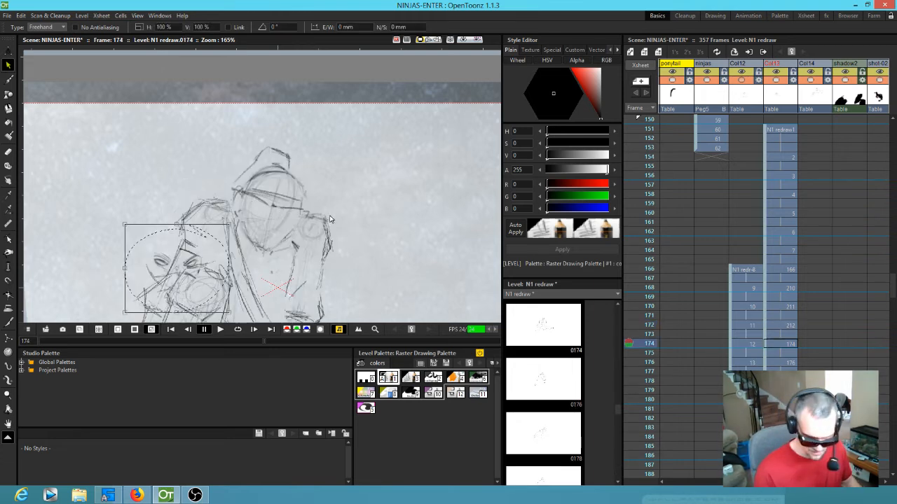
left_click_drag(199, 265, 288, 209)
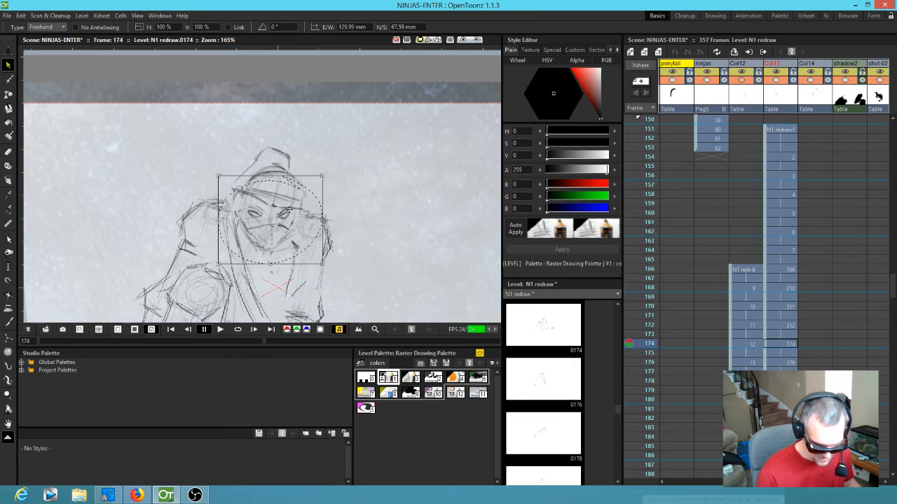
left_click_drag(325, 173, 337, 188)
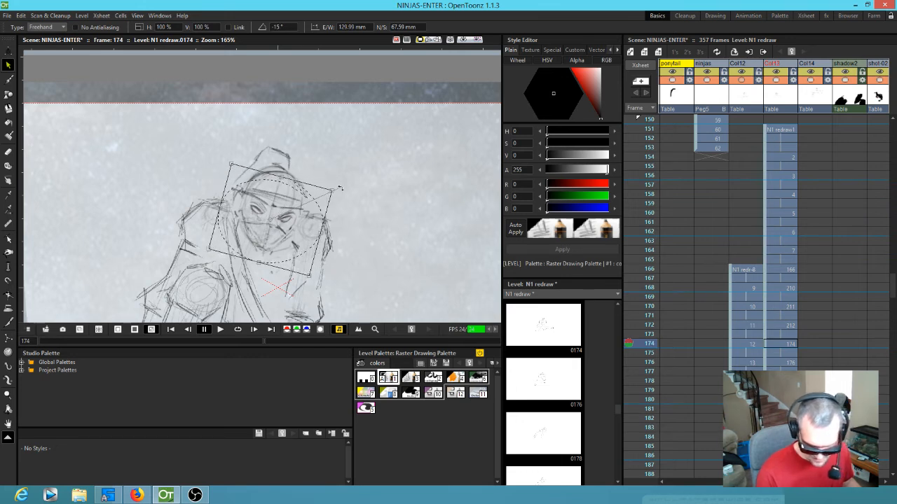
left_click_drag(292, 220, 293, 218)
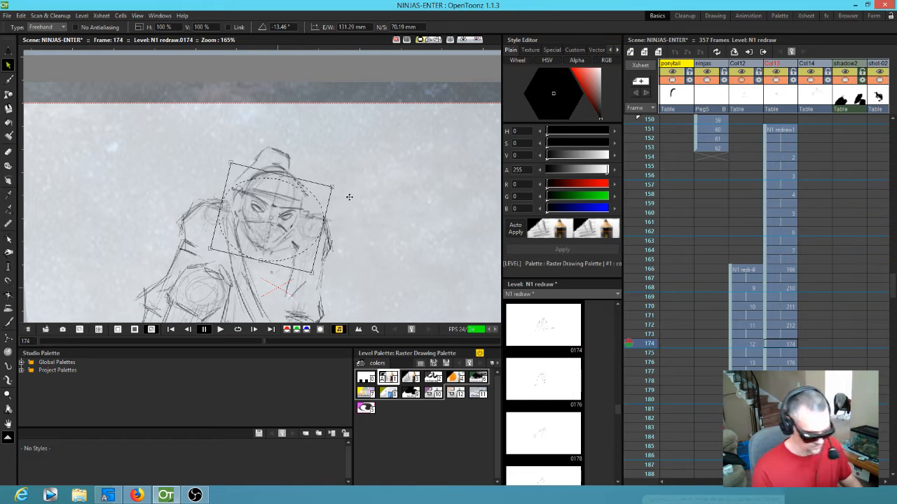
Paste the copied face onto frame 176 and fit it to the head, rotated -3.86°, offset 109.19 mm E/W and 73.44 mm N/S.
key("period")
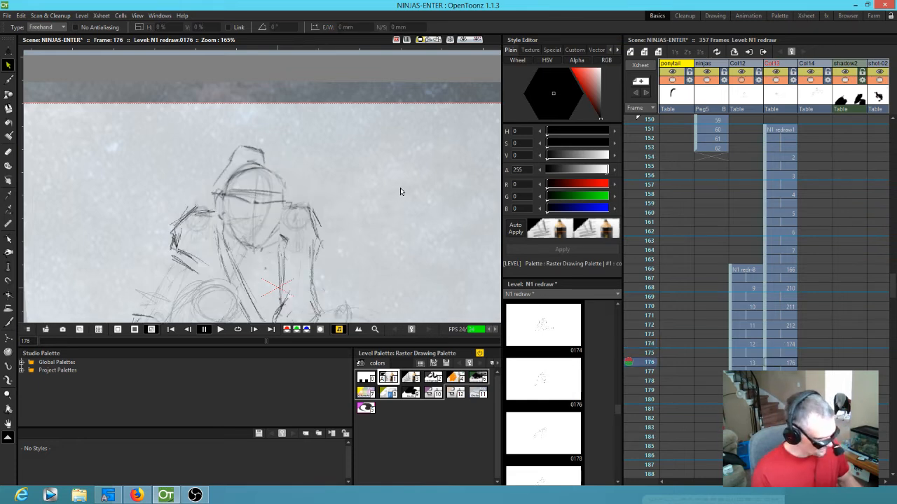
key("ctrl+v")
left_click_drag(194, 265, 272, 213)
left_click_drag(309, 170, 311, 178)
left_click_drag(268, 226, 275, 220)
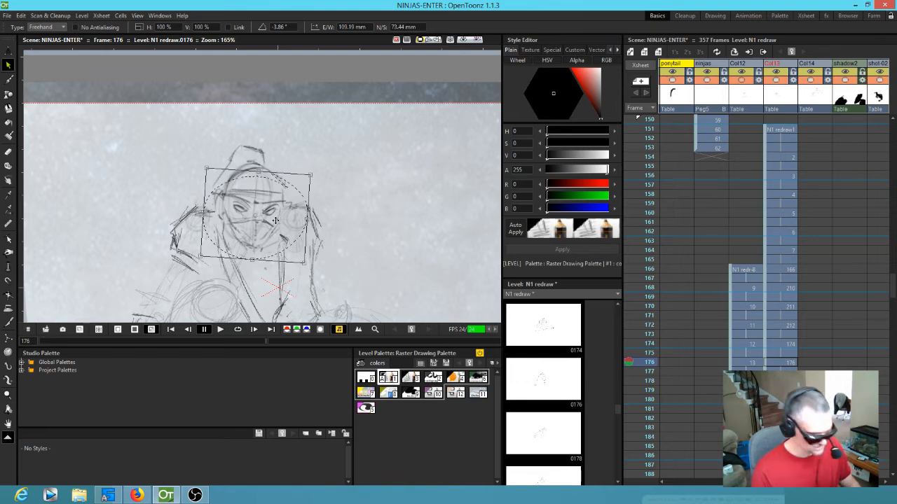
Paste the copied face onto frame 178 and fit it to the head, rotated -14.51°, offset 165.73 mm E/W and 44.2 mm N/S.
key("period")
key("ctrl+v")
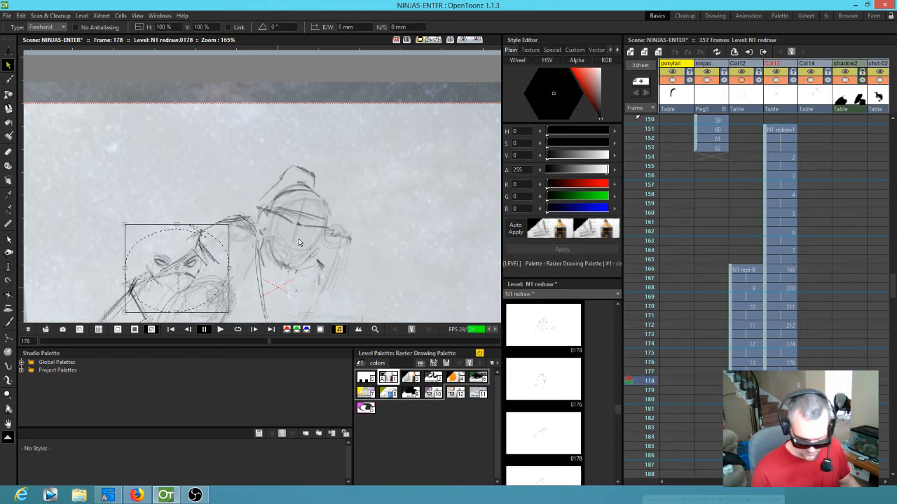
left_click_drag(194, 265, 312, 233)
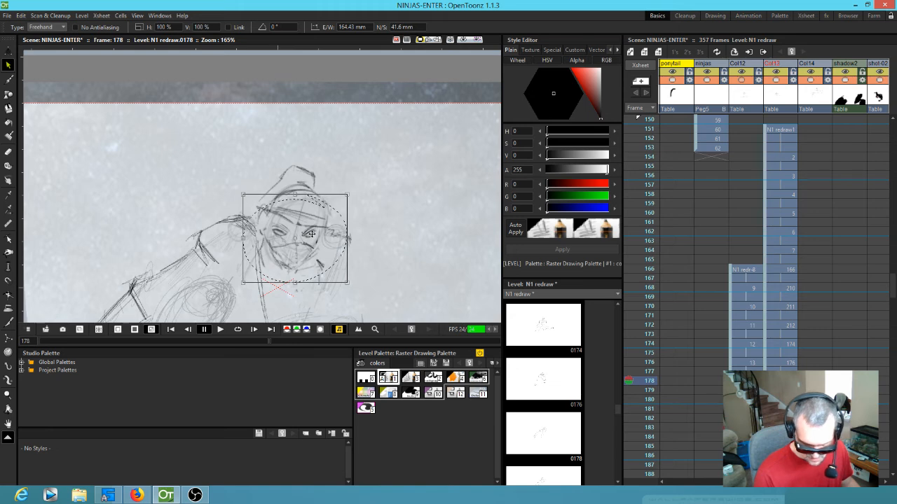
left_click_drag(353, 191, 361, 208)
left_click_drag(310, 249, 310, 247)
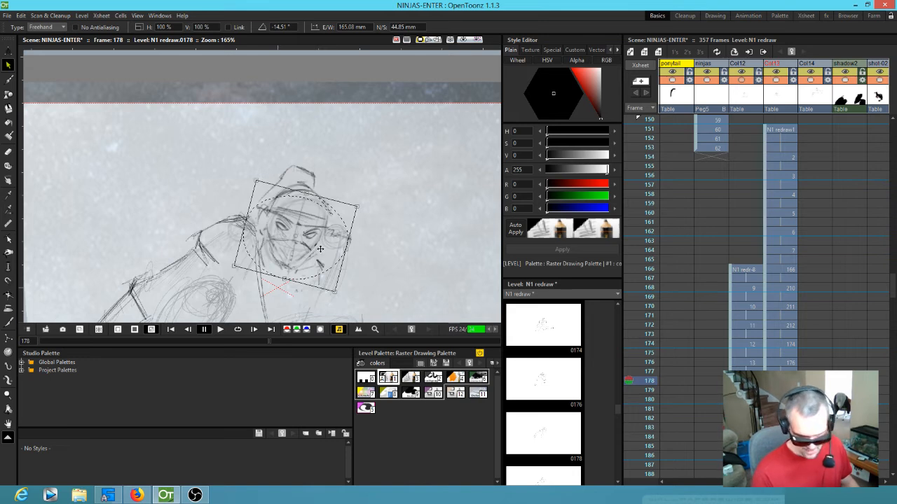
left_click_drag(307, 250, 309, 252)
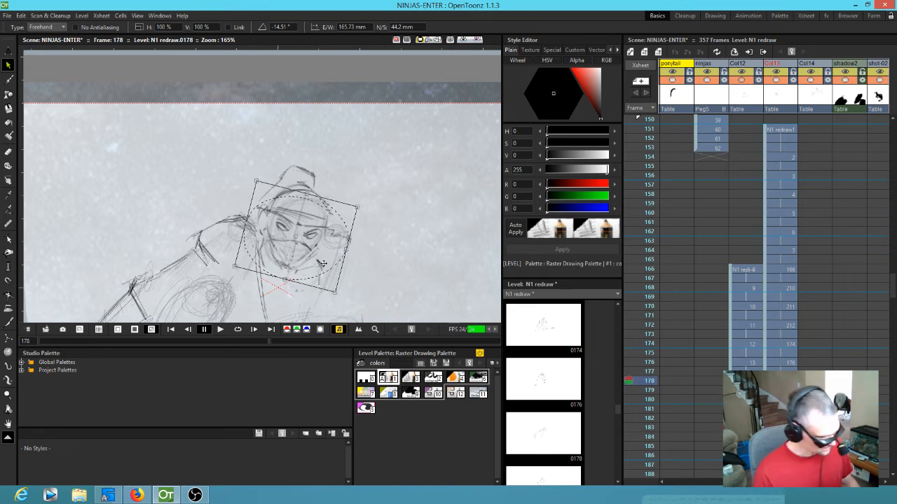
Paste the copied face onto frame 180 and move it onto the ninja's head, offset 126.09 mm E/W and 3.9 mm N/S.
key("period")
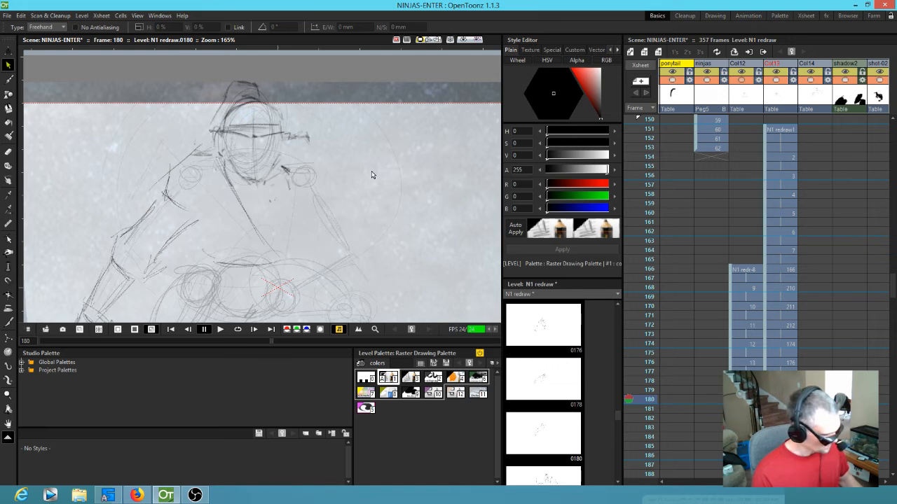
key("ctrl+v")
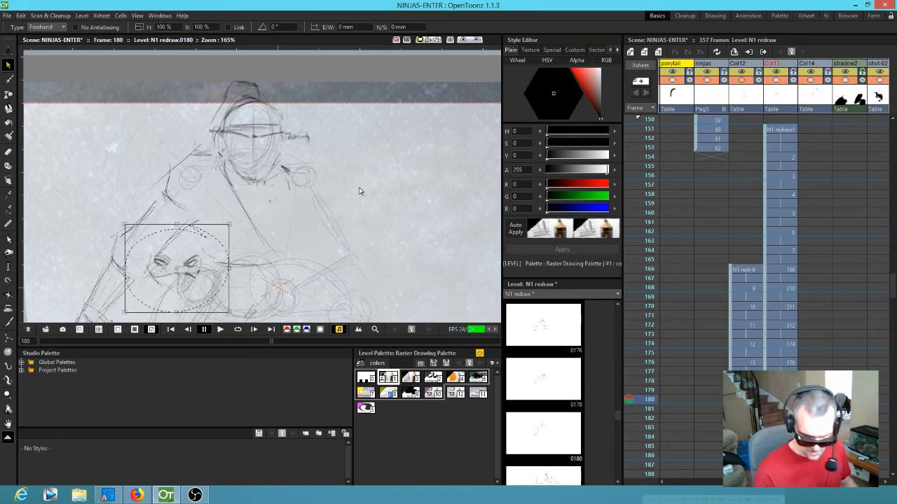
left_click_drag(197, 272, 439, 225)
left_click_drag(426, 177, 294, 183)
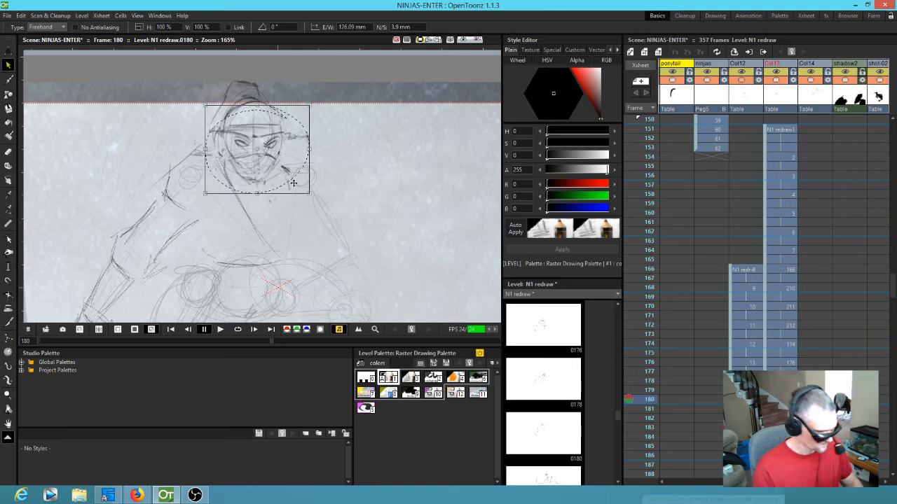
Commit the pasted face on frame 180 and set the playback stop marker at frame 180.
left_click(372, 175)
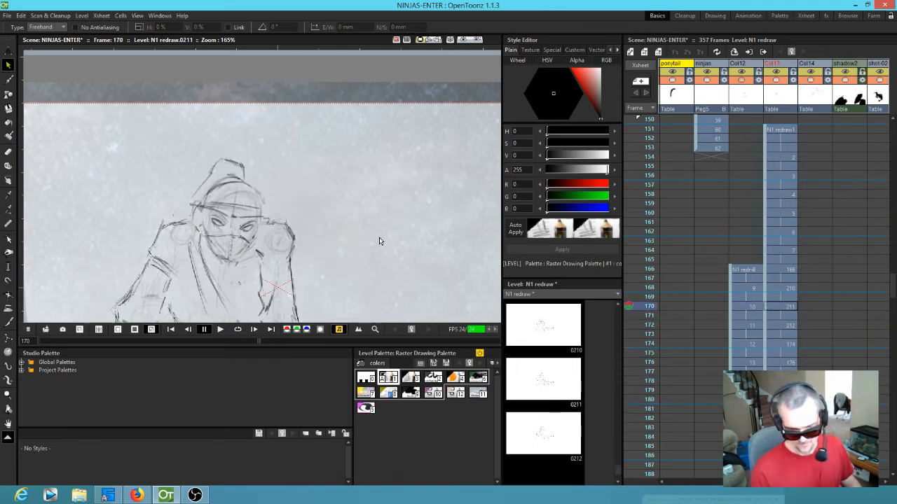
scroll(293, 217, "down", 3)
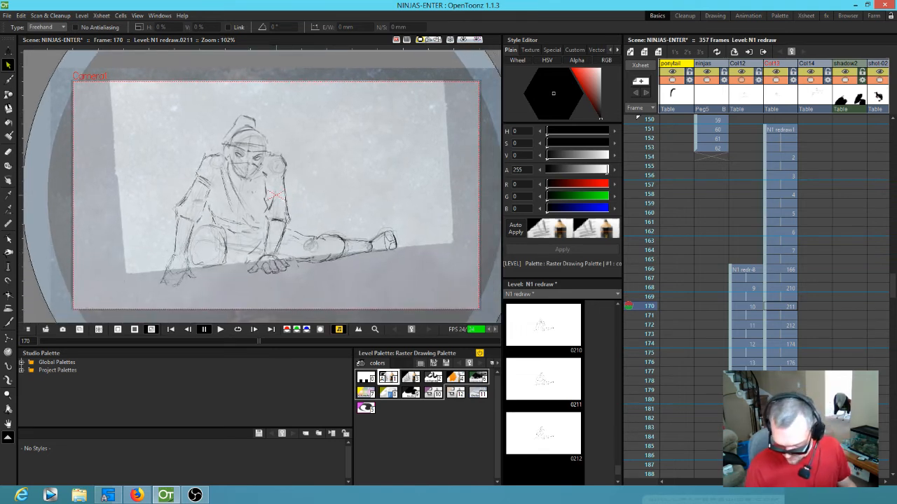
right_click(639, 404)
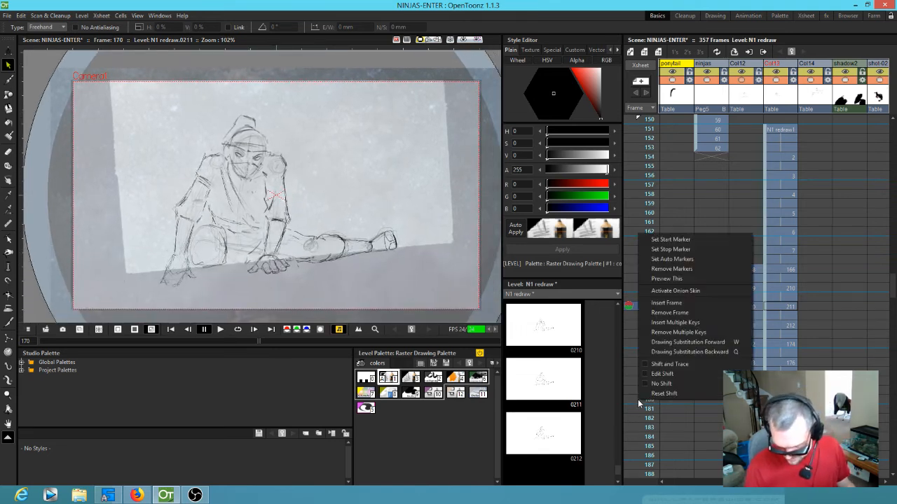
left_click(655, 250)
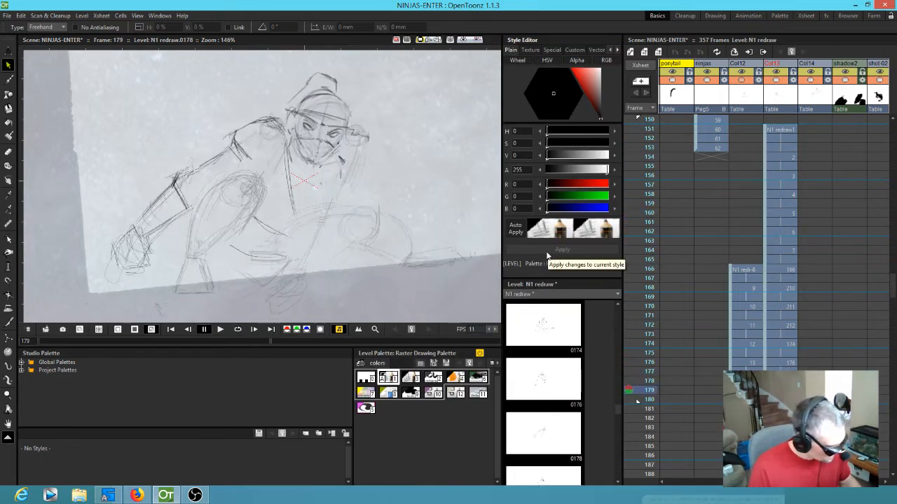
Using the Brush with palette style 3, darken the ninja's upper-arm outline down to the elbow on frame 180.
key("b")
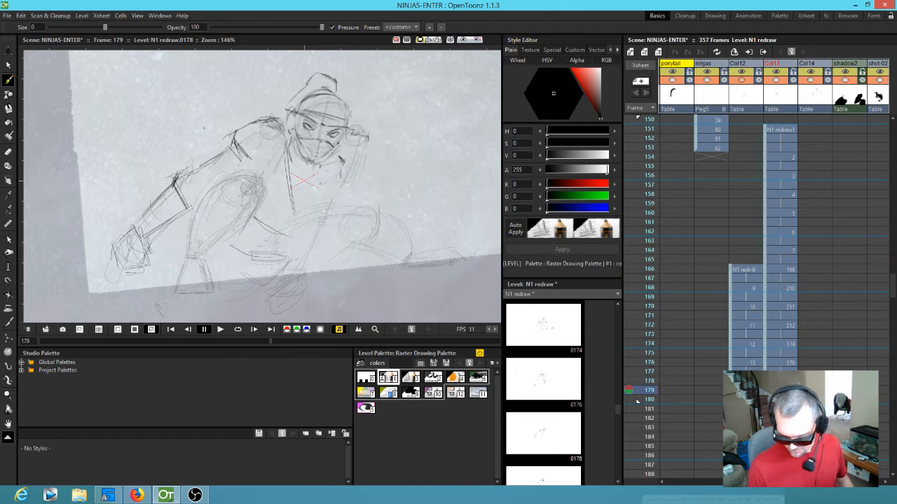
key("shift+comma")
key("shift+comma")
key("shift+comma")
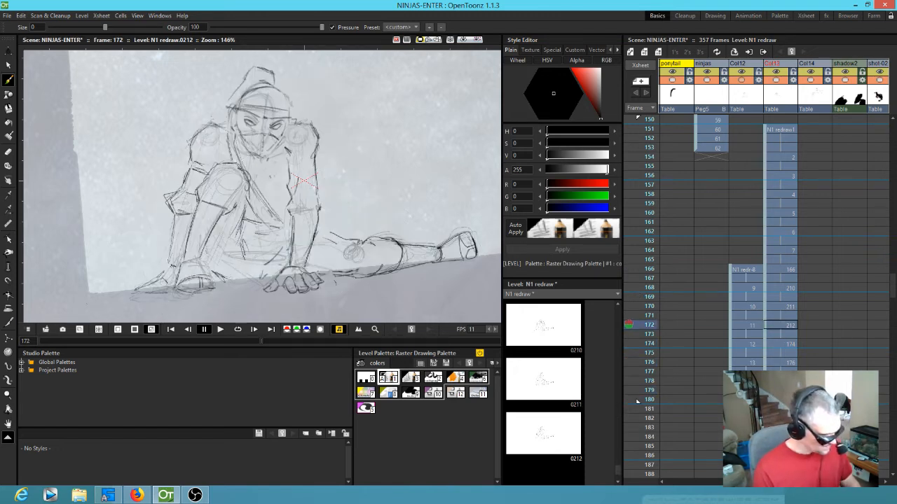
left_click(414, 379)
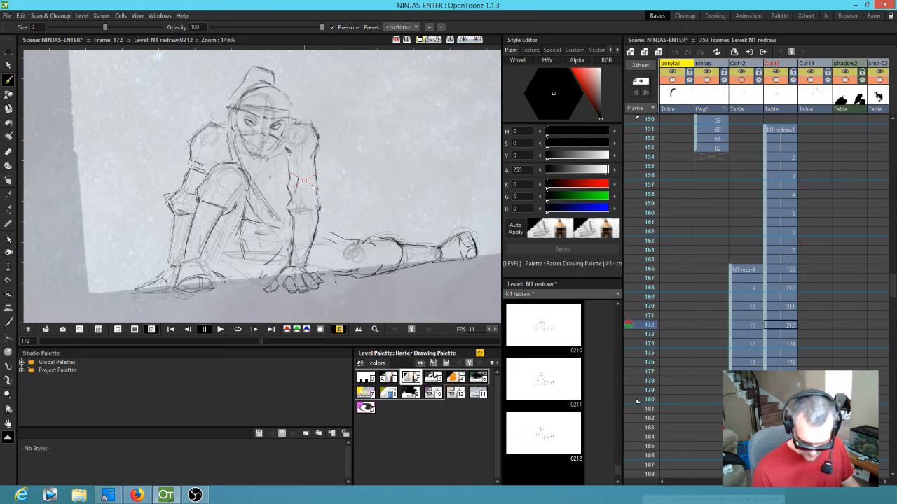
key("shift+period")
key("shift+period")
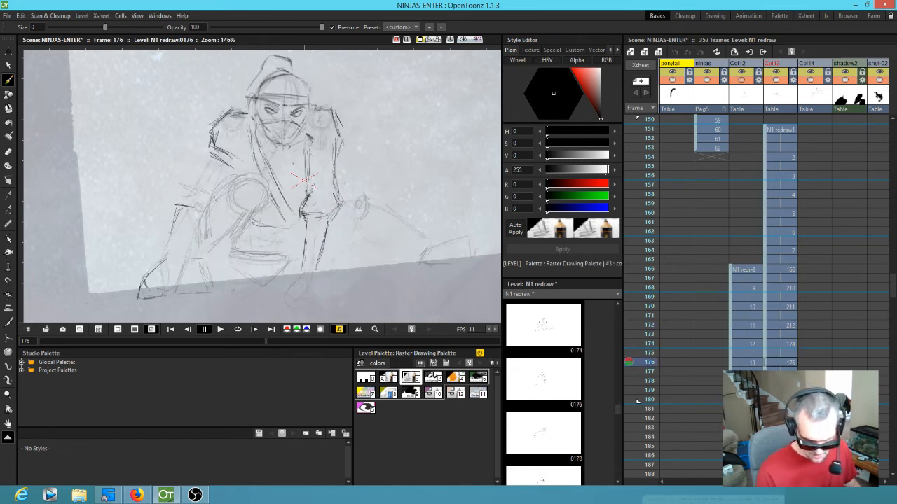
key("shift+comma")
key("shift+period")
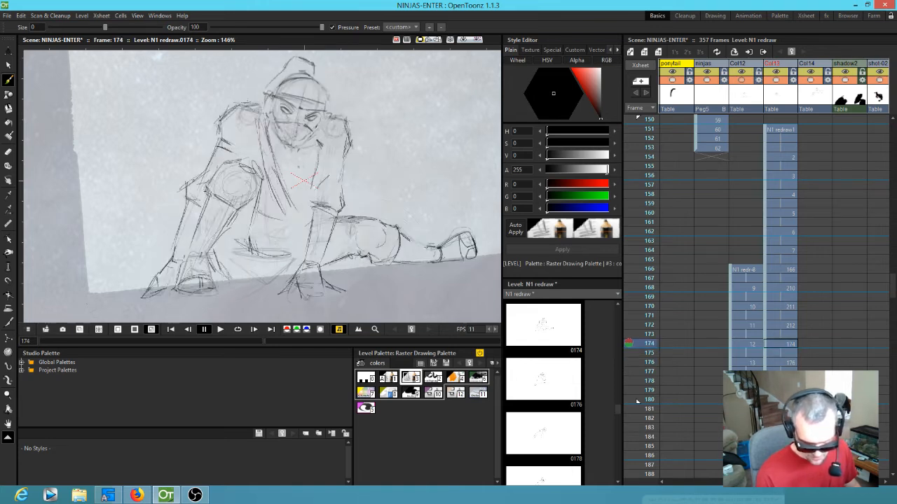
key("shift+period")
key("shift+period")
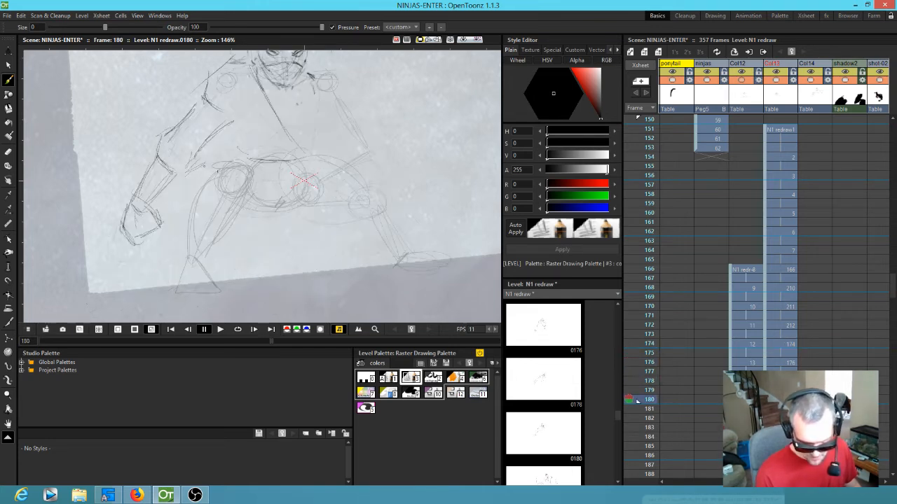
left_click_drag(204, 100, 159, 154)
Draw the elbow guard and outer forearm outline of the bracing arm on frame 176, comparing with the neighbouring drawings.
key("shift+comma")
key("shift+comma")
mouse_move(191, 182)
left_mouse_down()
mouse_move(175, 210)
mouse_move(195, 175)
mouse_move(178, 206)
left_mouse_up()
key("comma")
key("period")
mouse_move(178, 193)
left_mouse_down()
mouse_move(195, 178)
mouse_move(169, 254)
mouse_move(175, 224)
left_mouse_up()
key("period")
key("comma")
key("period")
key("comma")
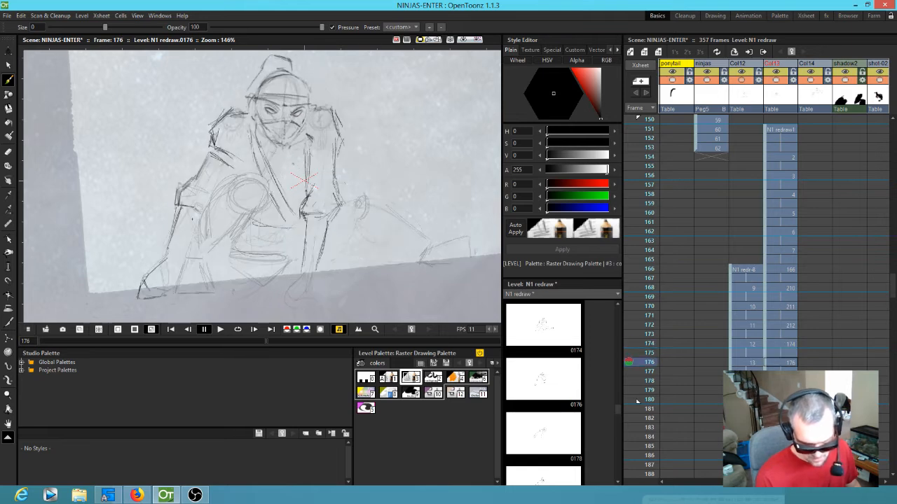
key("period")
key("comma")
left_click_drag(173, 225, 168, 240)
Strengthen the outer forearm outline from elbow to wrist on frame 178.
key("comma")
key("period")
key("period")
left_click_drag(171, 190, 141, 226)
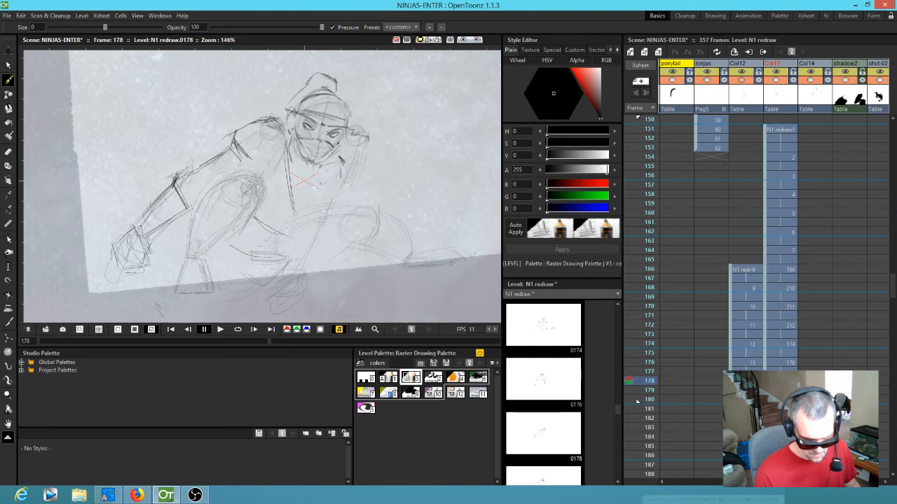
Darken the elbow, forearm and underside of the upper arm on frame 180, comparing with frames 176 and 178.
key("period")
mouse_move(156, 156)
left_mouse_down()
mouse_move(134, 193)
mouse_move(141, 180)
mouse_move(160, 194)
left_mouse_up()
key("comma")
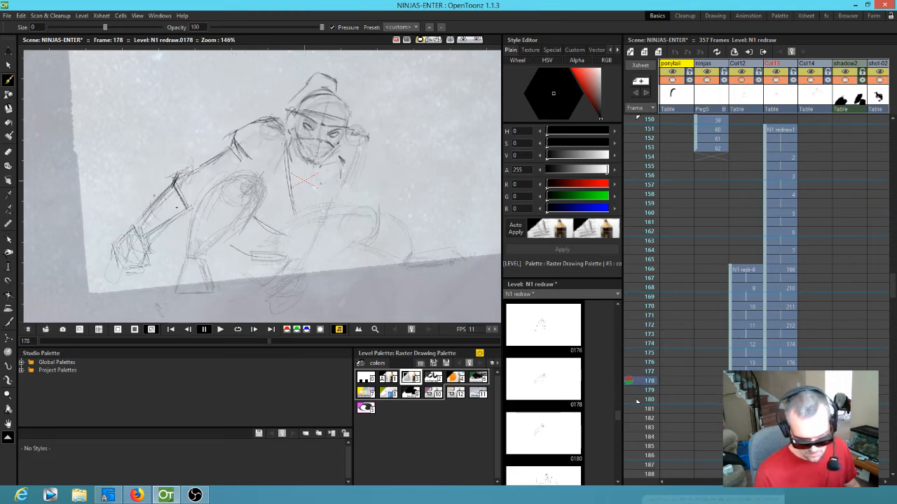
key("comma")
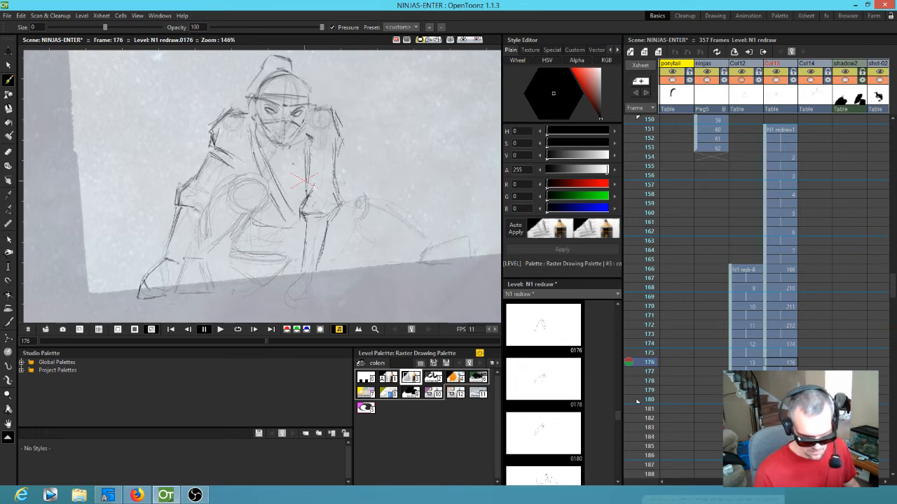
key("period")
key("period")
left_click_drag(198, 150, 219, 126)
key("comma")
key("period")
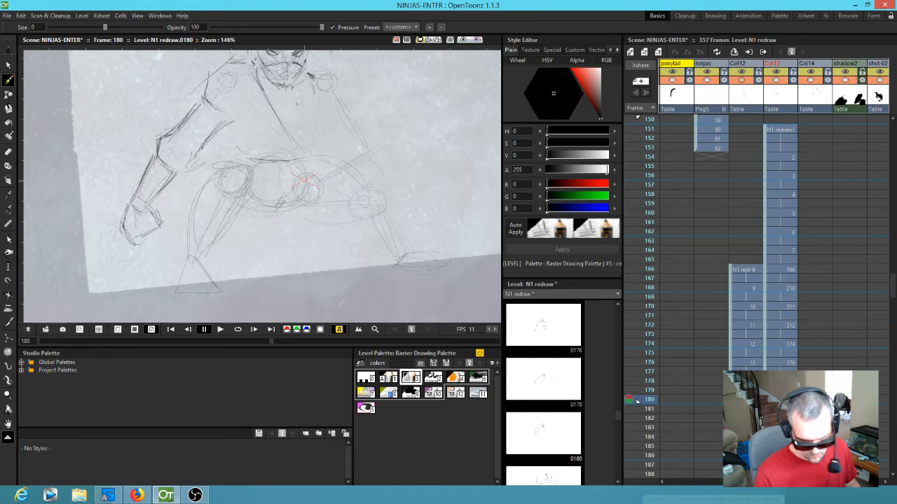
Define the bracing arm's inner outline above the elbow on frame 176, comparing with frames 174 and 178.
key("comma")
key("comma")
key("period")
key("comma")
key("comma")
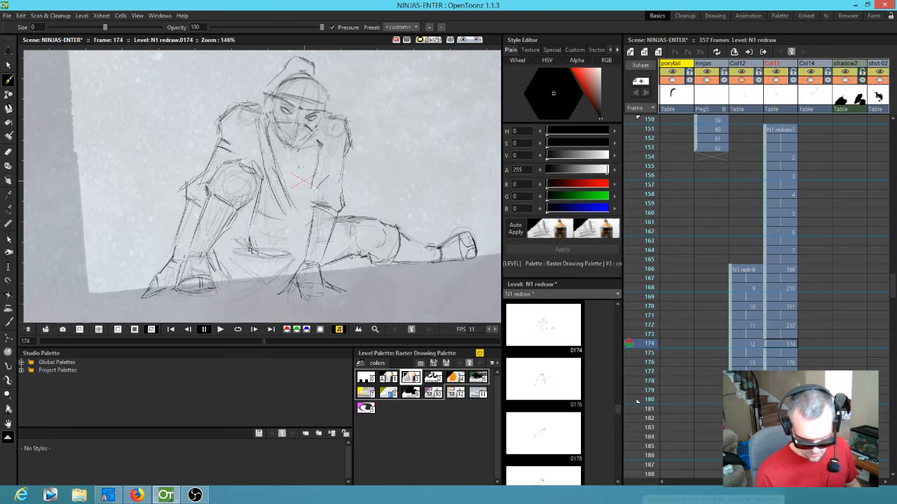
key("period")
key("comma")
key("period")
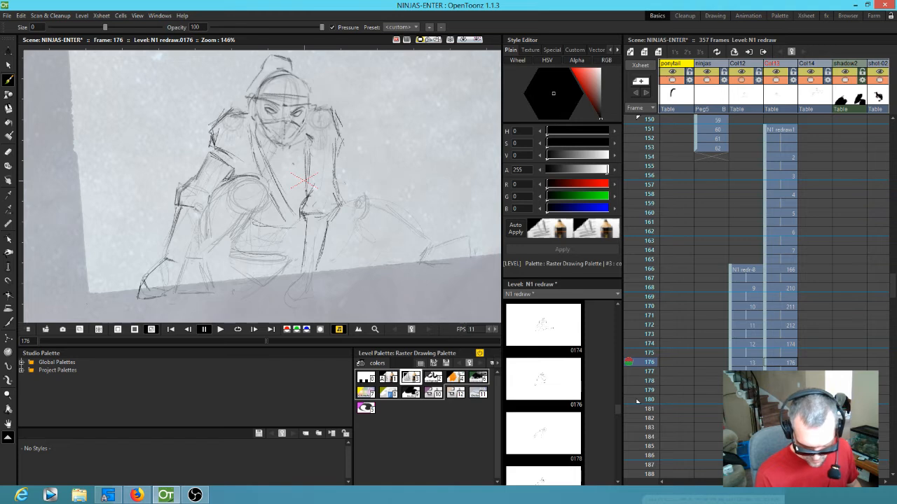
Outline the top of the ninja's bent knee and thigh on frame 176, matching the adjacent drawings.
mouse_move(215, 188)
left_mouse_down()
mouse_move(209, 203)
mouse_move(236, 224)
mouse_move(259, 214)
mouse_move(268, 182)
left_mouse_up()
key("period")
key("comma")
key("comma")
key("period")
key("comma")
key("period")
key("comma")
key("period")
key("comma")
key("period")
Draw the front and back outlines of the bent leg's shin on frame 176.
left_click_drag(211, 204, 193, 240)
left_click_drag(212, 203, 191, 249)
key("comma")
key("period")
left_click_drag(239, 225, 215, 244)
key("comma")
key("period")
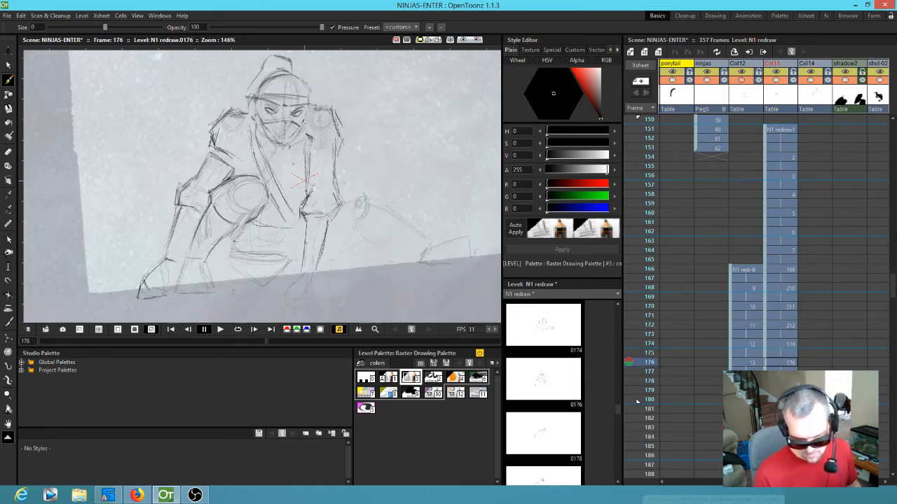
Outline the ankle and planted foot of the bent leg on frame 176, using frame 174 as reference.
key("comma")
key("period")
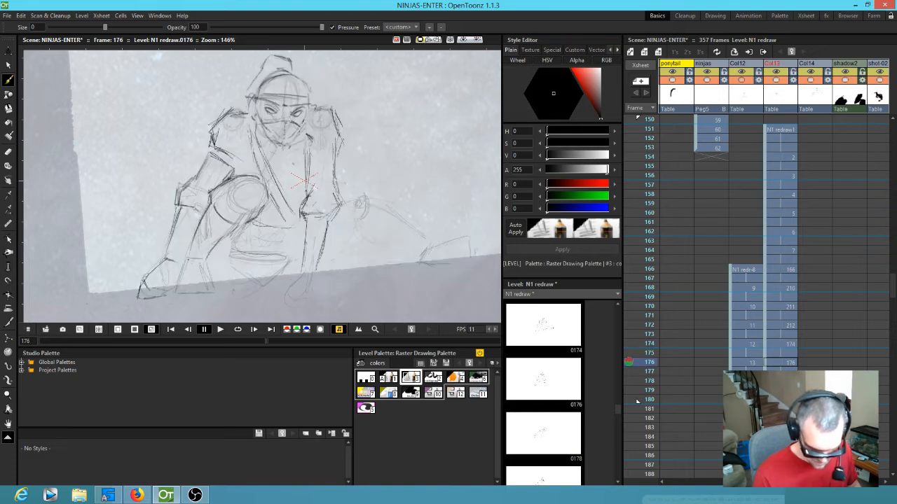
key("period")
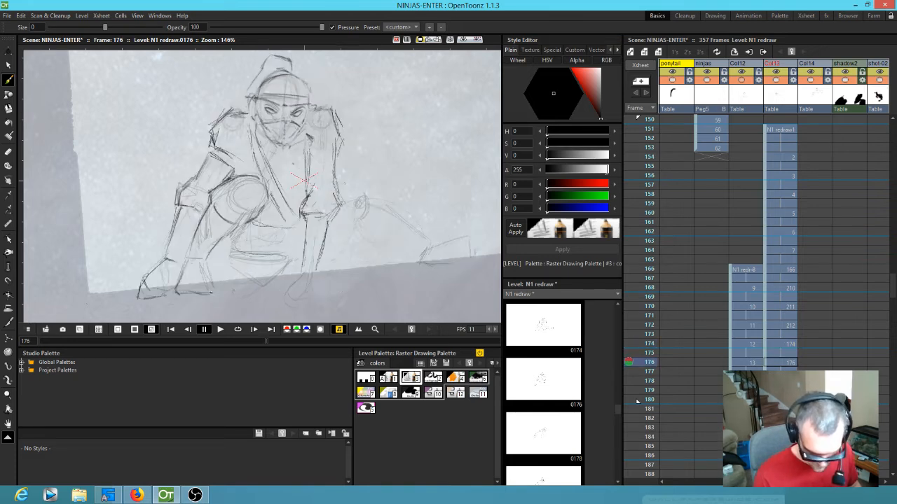
key("period")
key("comma")
key("comma")
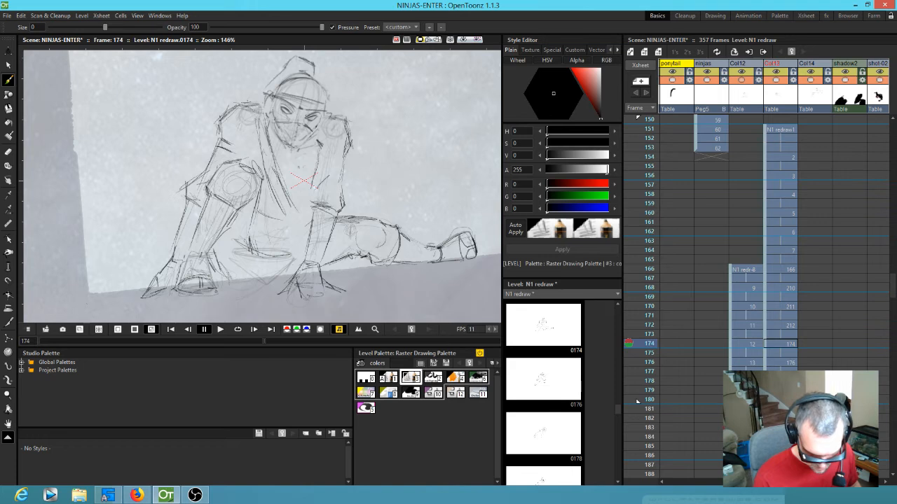
key("period")
key("comma")
key("period")
mouse_move(209, 284)
left_mouse_down()
mouse_move(182, 281)
mouse_move(214, 279)
mouse_move(201, 262)
left_mouse_up()
key("comma")
key("period")
key("comma")
key("period")
Add the short line under the thigh and the fold lines behind the shin on frame 176.
left_click_drag(252, 220, 259, 223)
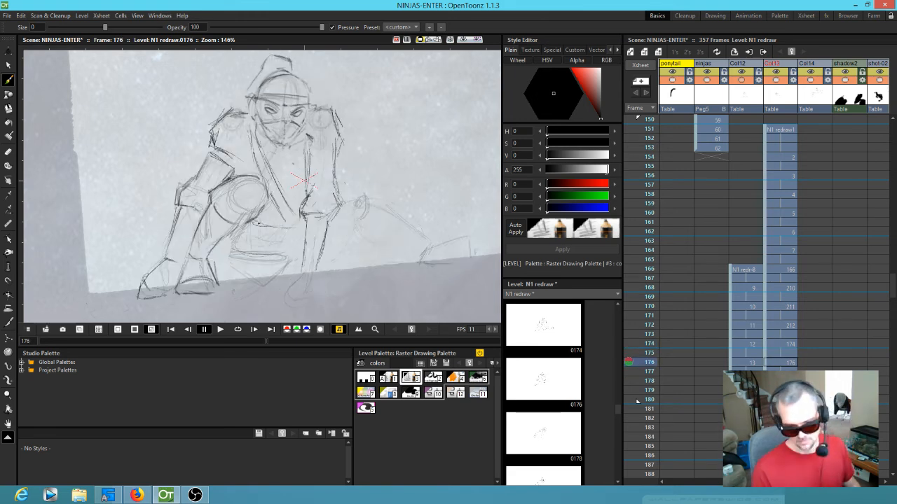
key("comma")
key("period")
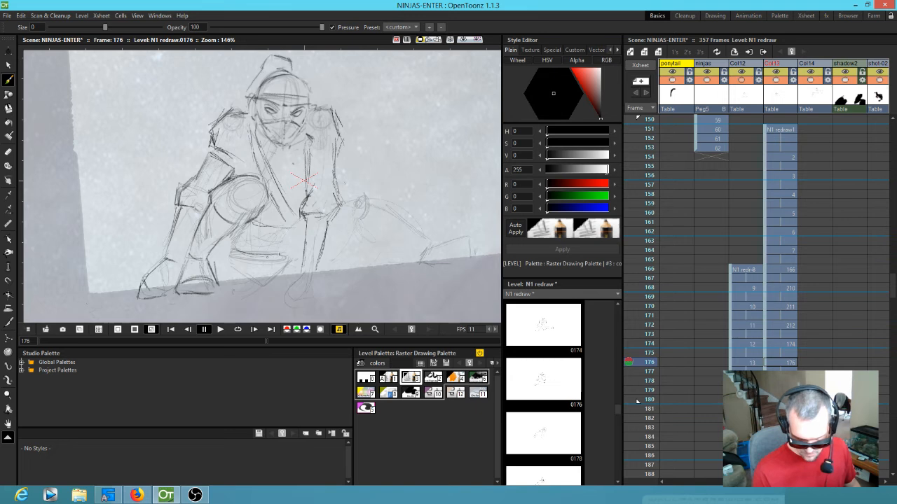
left_click_drag(217, 257, 221, 279)
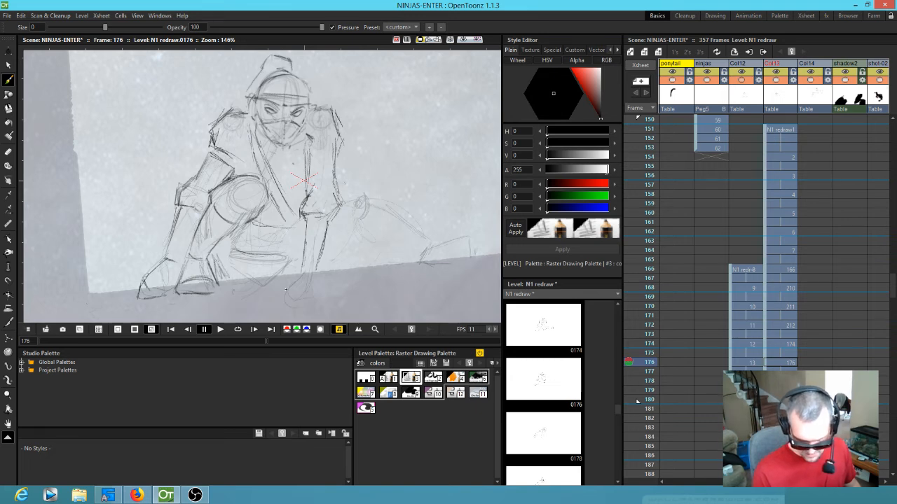
Outline the far leg's knee on frame 176 and darken the matching knee curve on frame 178.
key("period")
key("comma")
key("comma")
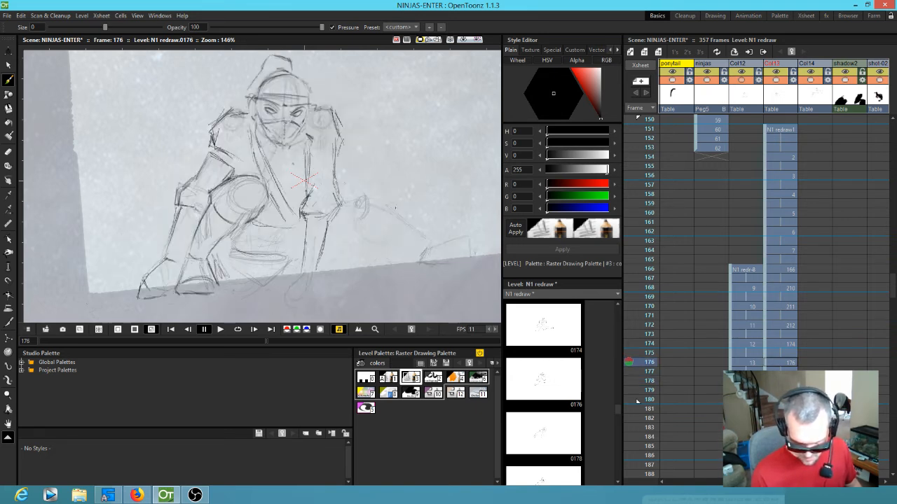
key("period")
mouse_move(350, 199)
left_mouse_down()
mouse_move(375, 197)
mouse_move(365, 194)
left_mouse_up()
mouse_move(360, 195)
left_mouse_down()
mouse_move(405, 210)
mouse_move(381, 202)
mouse_move(389, 239)
left_mouse_up()
key("period")
key("comma")
key("period")
left_click_drag(384, 208, 389, 238)
key("comma")
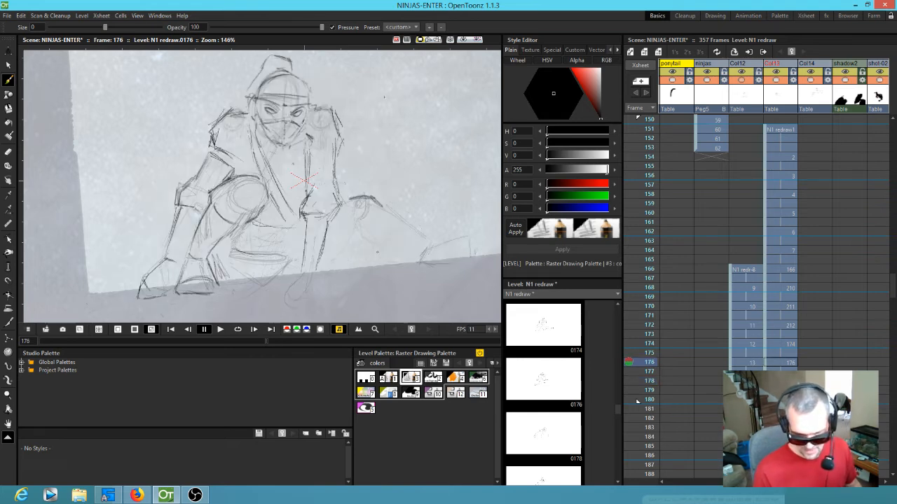
Draw the outer shoulder and upper-arm outline of the far arm on frame 178, comparing with frames 174 and 176.
key("comma")
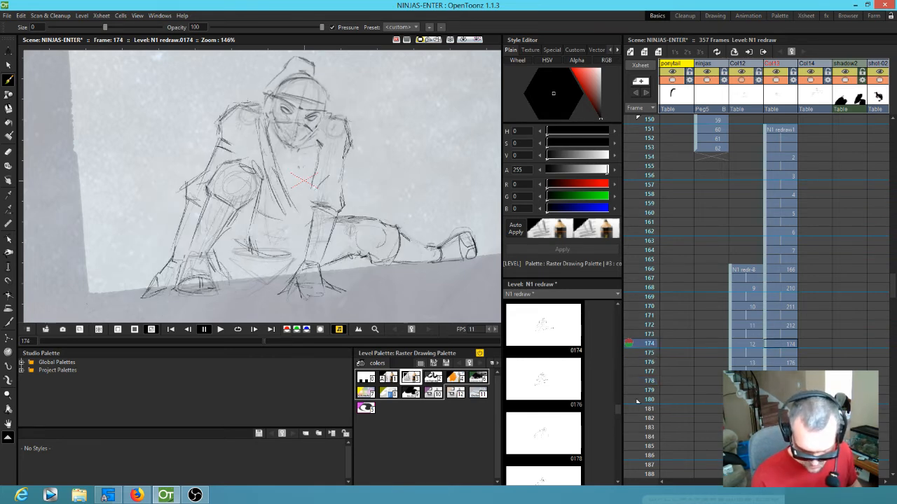
key("period")
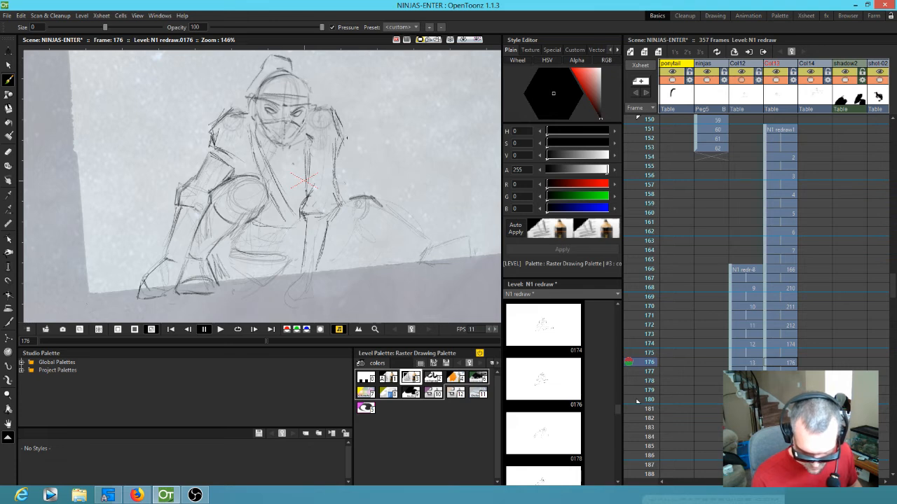
key("period")
mouse_move(363, 164)
left_mouse_down()
mouse_move(354, 179)
mouse_move(358, 137)
left_mouse_up()
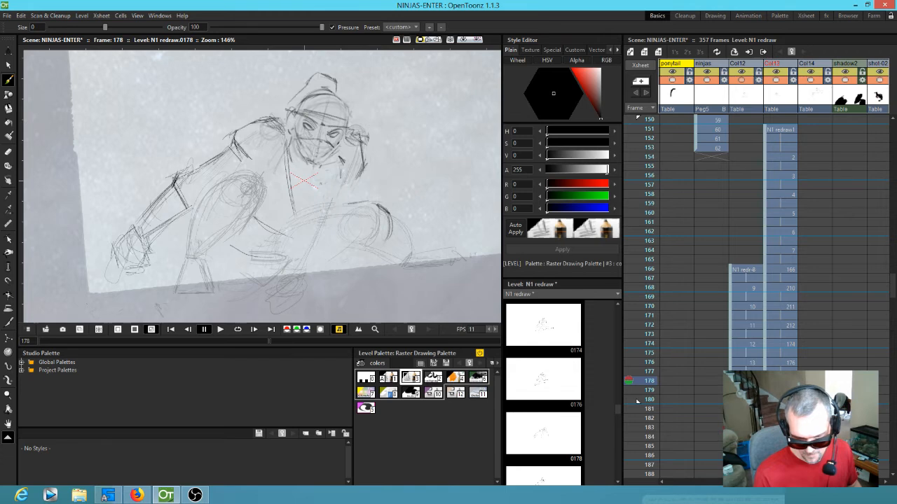
Erase the rough top of the far shoulder on frame 178 and redraw it, comparing with frame 176.
key("a")
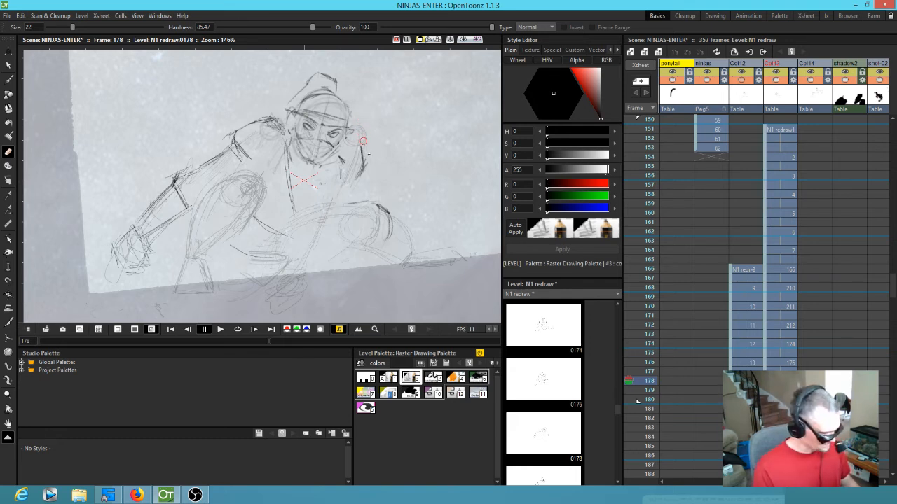
key("m")
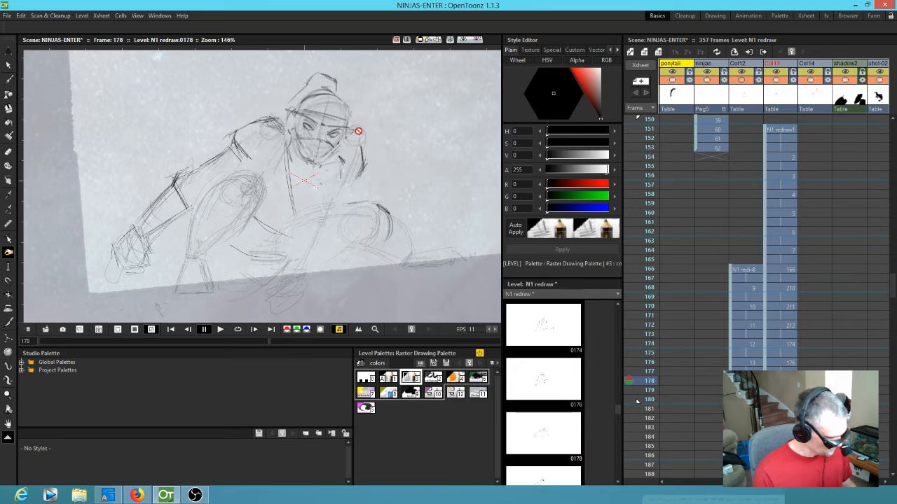
key("b")
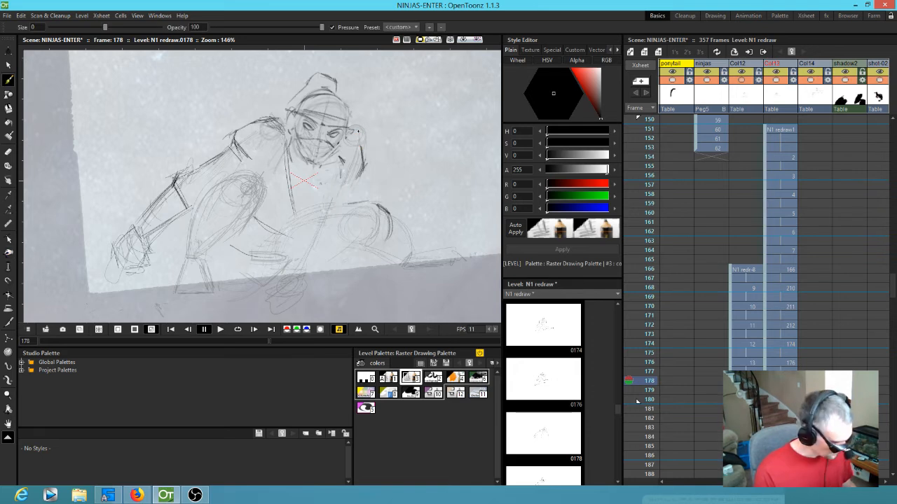
key("comma")
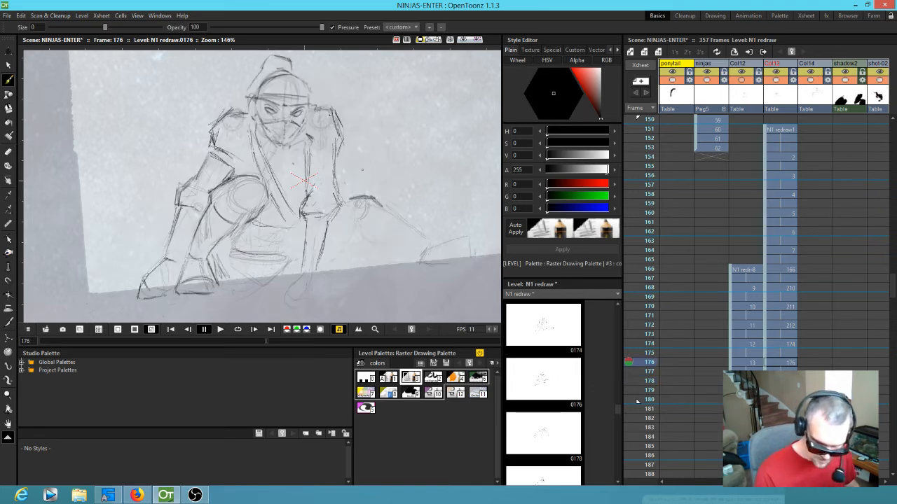
key("period")
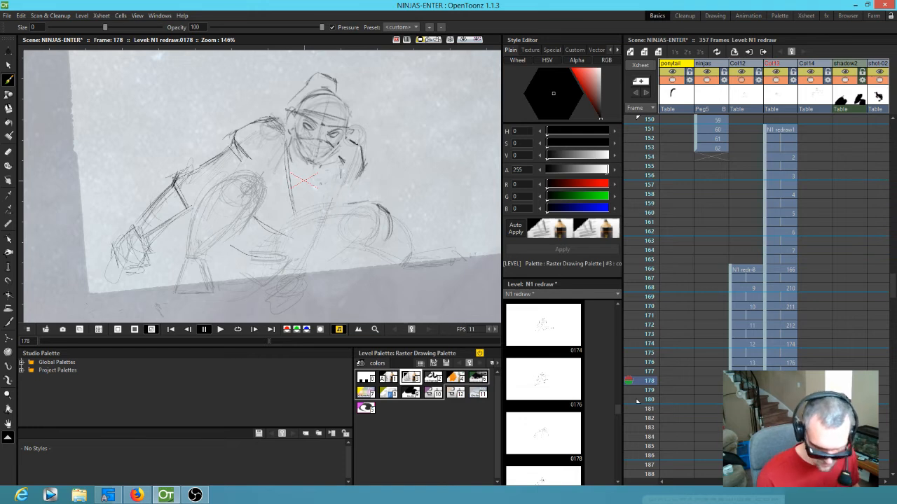
Compare the pose of the far shoulder, arm and hand by flipping through frames 172 to 178.
key("comma")
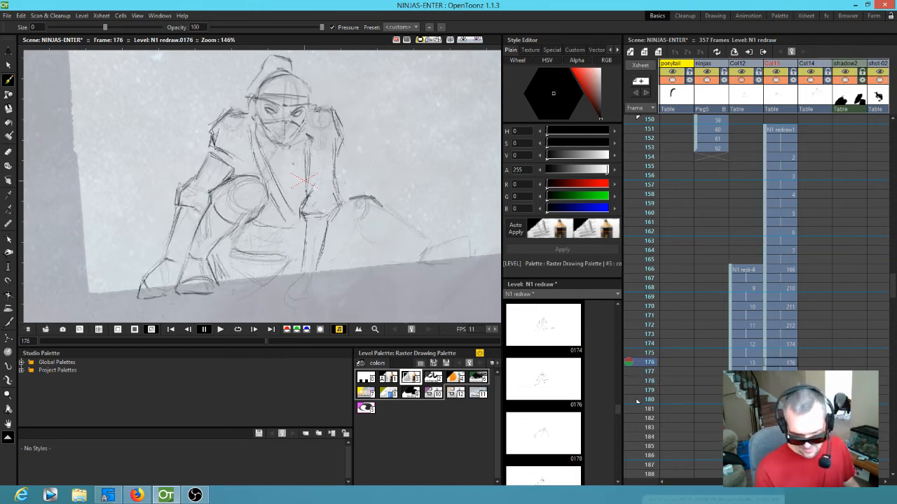
key("period")
key("period")
key("comma")
key("comma")
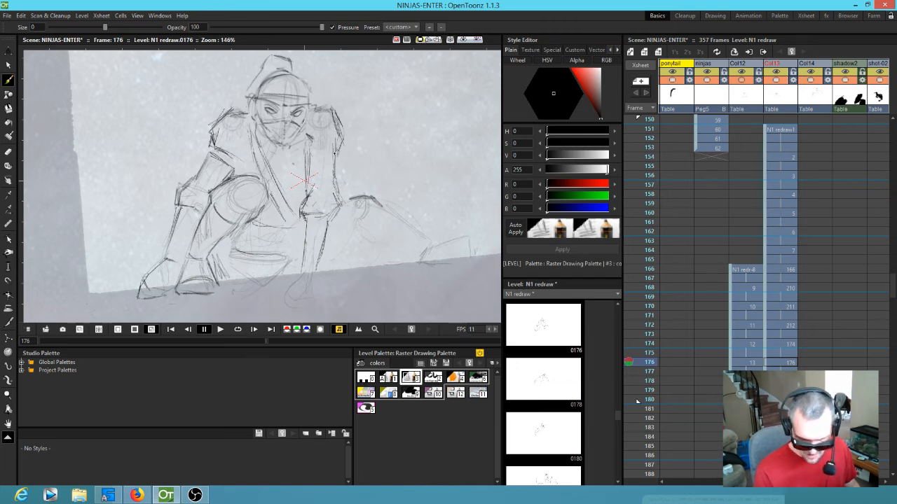
key("period")
key("period")
key("comma")
key("comma")
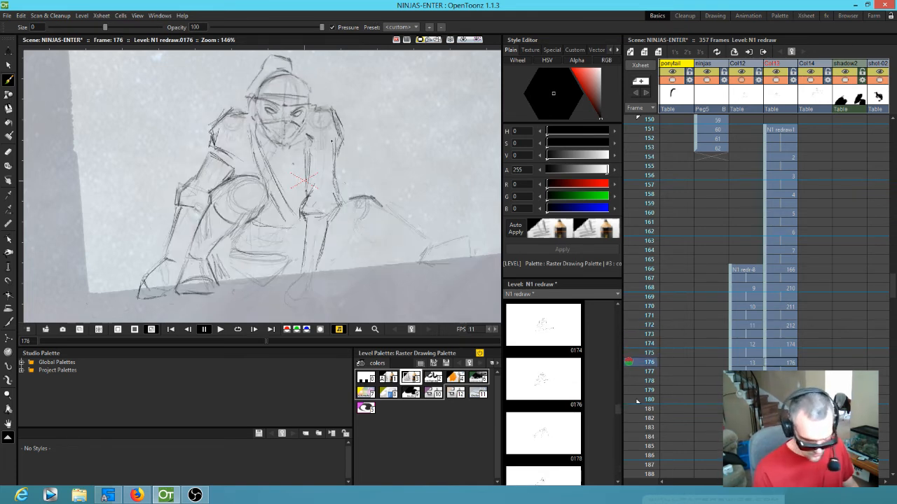
key("comma")
key("period")
key("period")
key("comma")
key("comma")
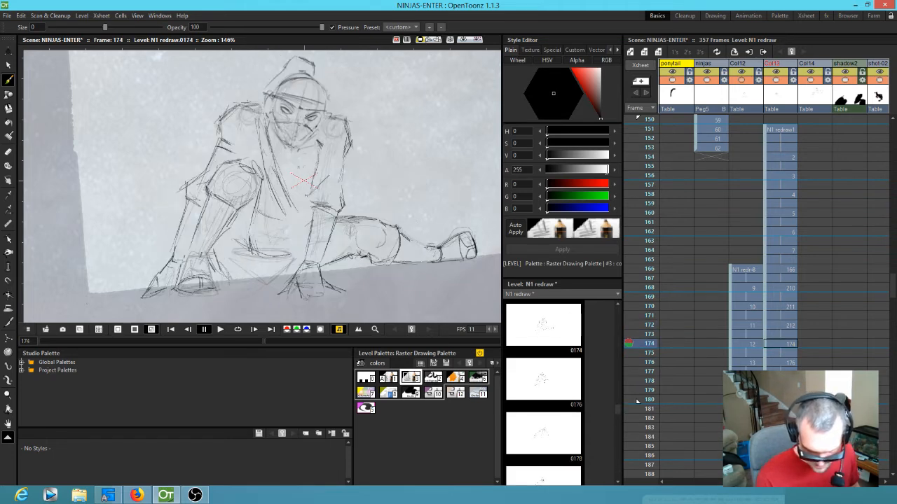
key("period")
key("comma")
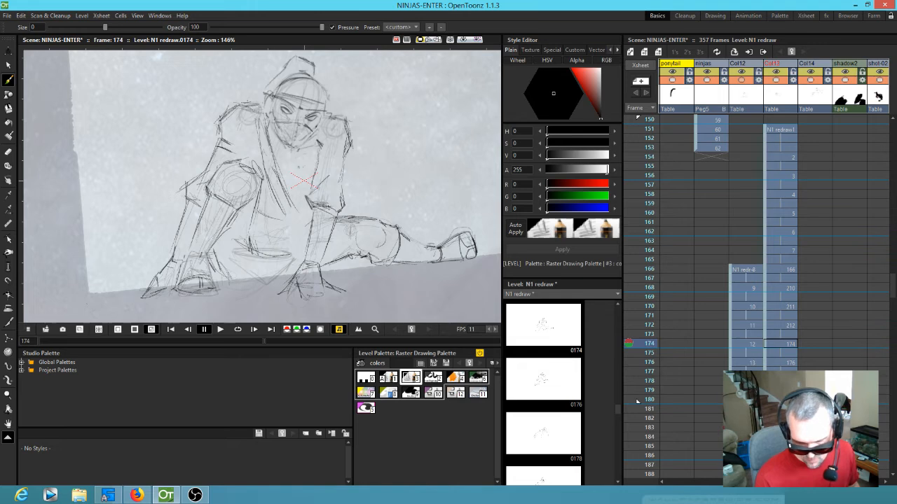
key("comma")
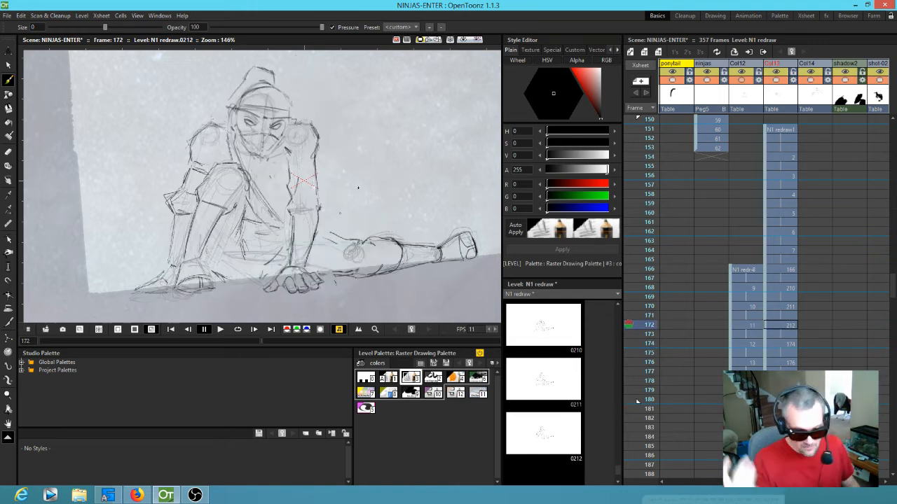
key("period")
key("period")
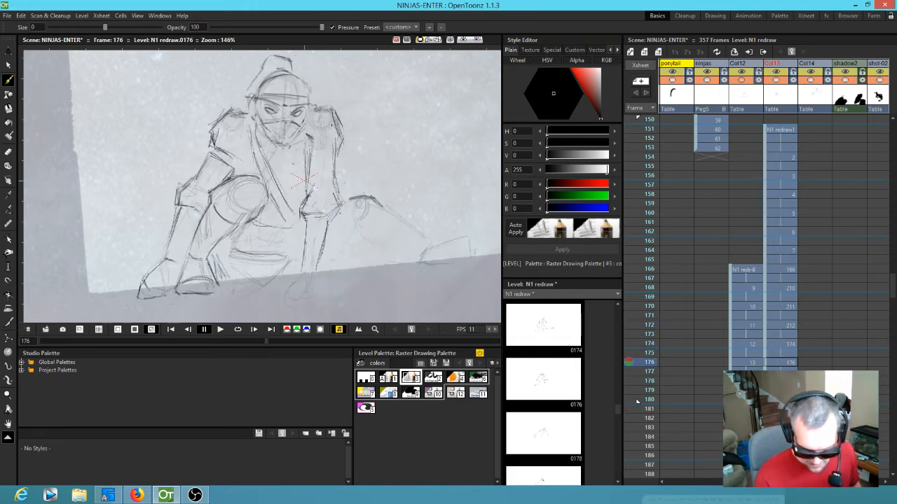
Block in the planted hand of the far arm on frame 176 using frame 174 as reference, erasing misplaced strokes.
key("comma")
key("period")
mouse_move(302, 265)
left_mouse_down()
mouse_move(319, 270)
mouse_move(288, 284)
mouse_move(298, 294)
mouse_move(323, 293)
left_mouse_up()
key("comma")
key("period")
key("comma")
key("period")
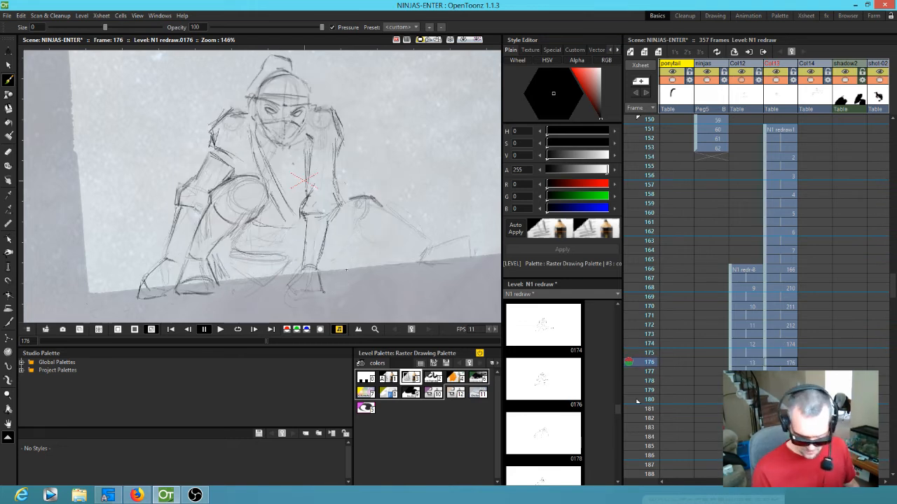
key("comma")
key("period")
mouse_move(329, 284)
left_mouse_down()
mouse_move(320, 276)
mouse_move(338, 293)
left_mouse_up()
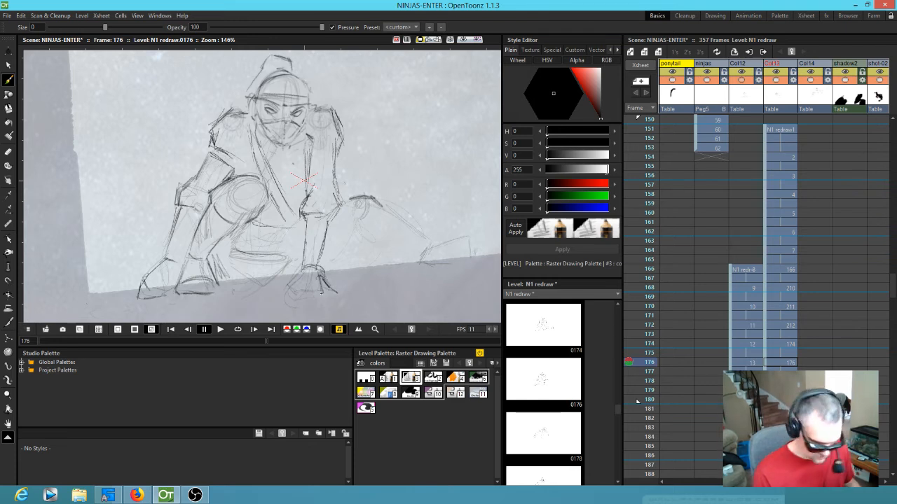
key("a")
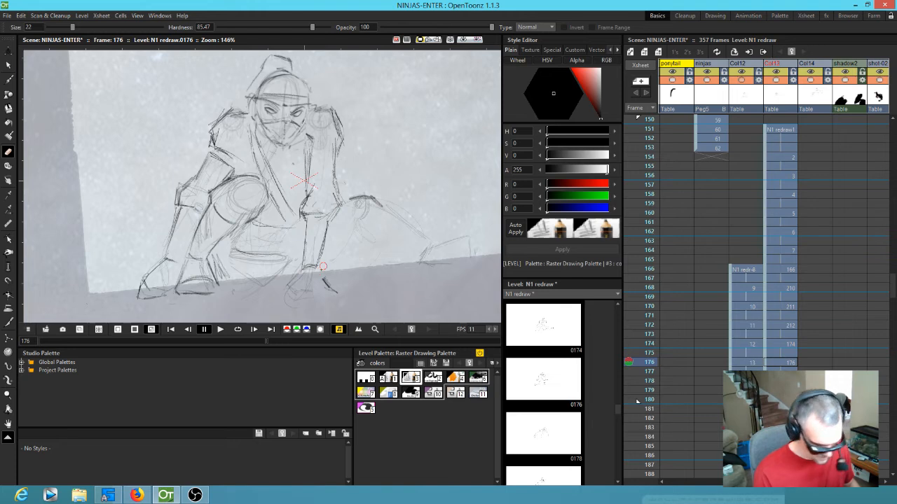
key("b")
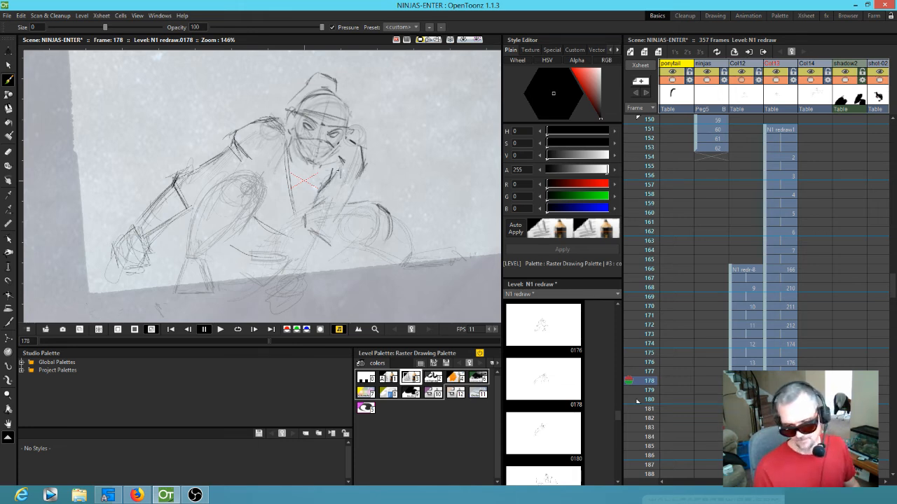
Draw both sides of the far forearm on frame 178, checking against frame 176.
key("comma")
key("period")
left_click_drag(307, 234, 294, 270)
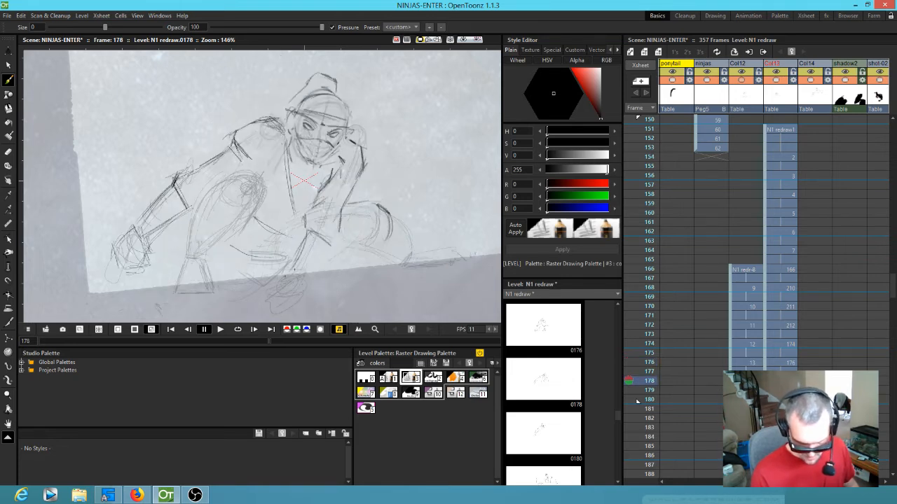
key("comma")
key("period")
left_click_drag(329, 243, 310, 267)
left_click_drag(330, 242, 310, 267)
key("comma")
key("period")
key("comma")
key("period")
Draw the robe's lapel line down the chest on frame 178, checking against frame 176.
mouse_move(287, 213)
left_mouse_down()
mouse_move(297, 146)
mouse_move(287, 198)
left_mouse_up()
key("comma")
key("period")
left_click_drag(283, 140, 294, 234)
key("comma")
key("period")
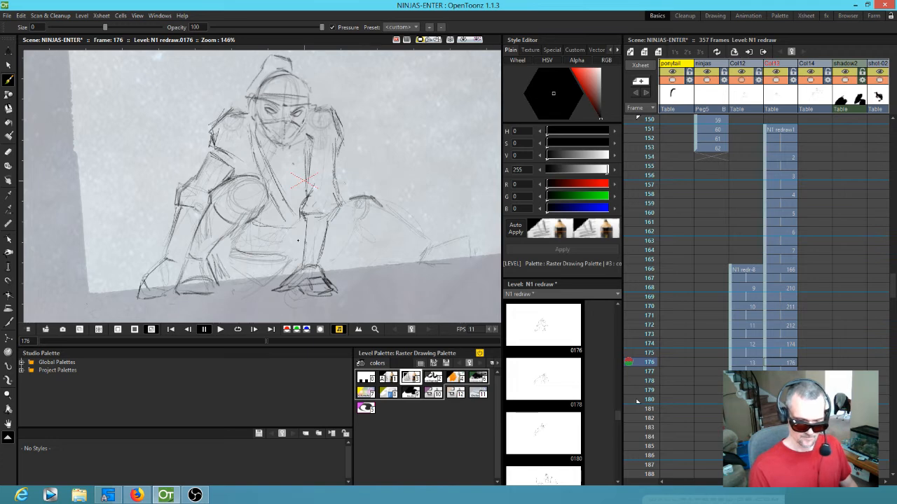
Darken the waist fold and rough in the first strokes of the planted hand on frame 178.
left_click_drag(236, 256, 295, 291)
key("comma")
key("period")
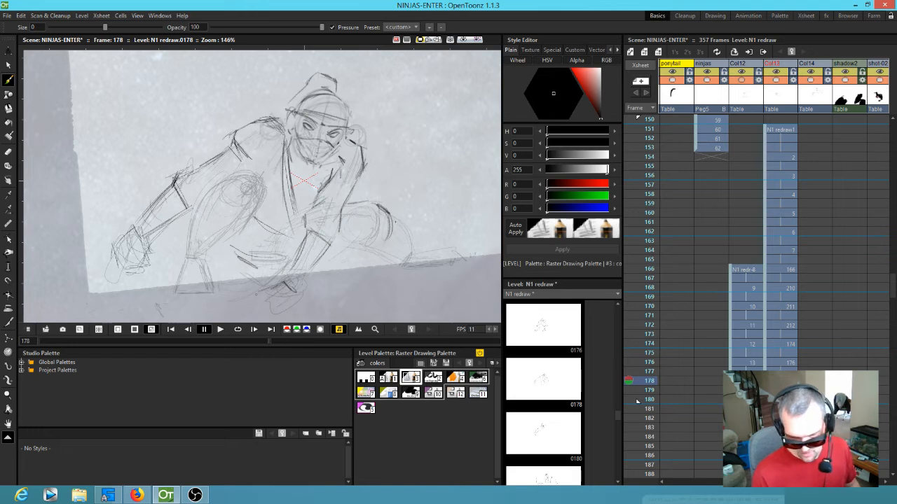
Draw the underside of the far leg's thigh on frame 176, using the neighbouring drawings as reference.
scroll(391, 235, "down", 3)
key("comma")
key("period")
key("comma")
key("comma")
key("period")
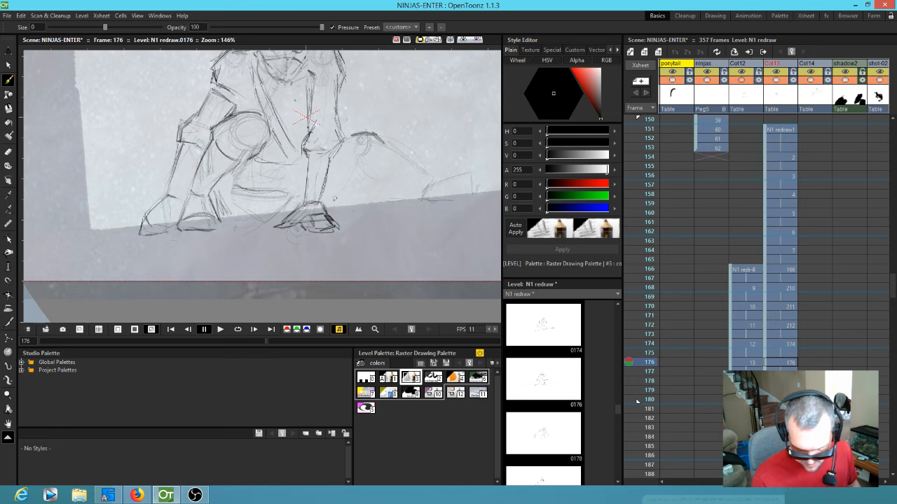
mouse_move(350, 172)
left_mouse_down()
mouse_move(335, 192)
mouse_move(357, 178)
left_mouse_up()
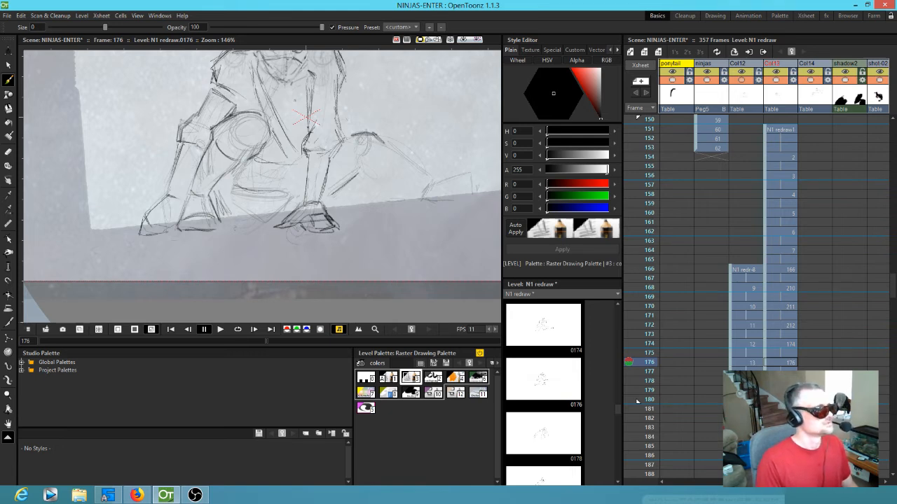
key("alt+Tab")
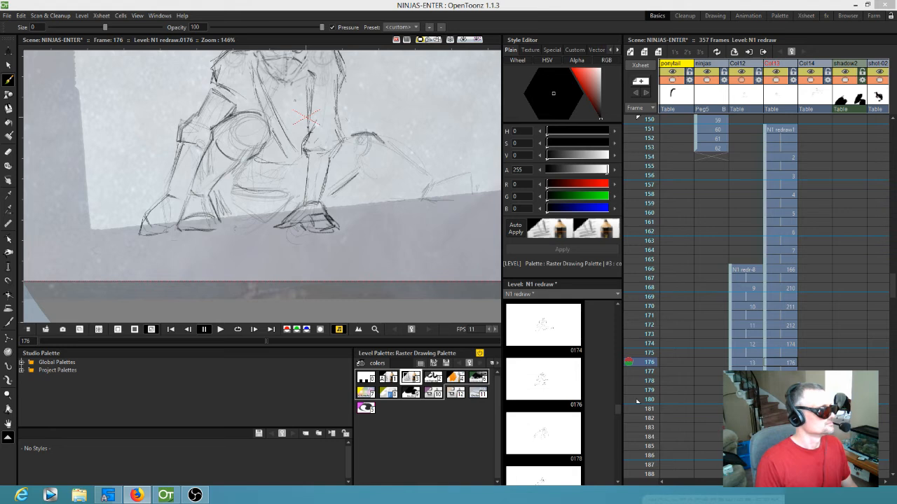
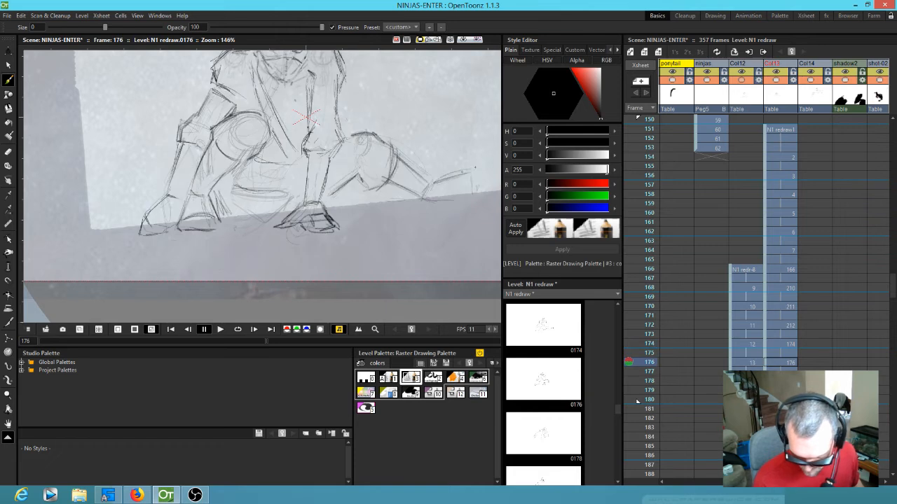
Outline the toe end and sole of the far leg's foot on frame 176, flipping to the previous drawing for comparison.
mouse_move(469, 169)
left_mouse_down()
mouse_move(481, 209)
mouse_move(480, 201)
left_mouse_up()
key("comma")
key("period")
key("comma")
key("period")
mouse_move(460, 169)
left_mouse_down()
mouse_move(457, 195)
mouse_move(472, 188)
left_mouse_up()
key("comma")
key("period")
key("comma")
key("period")
key("period")
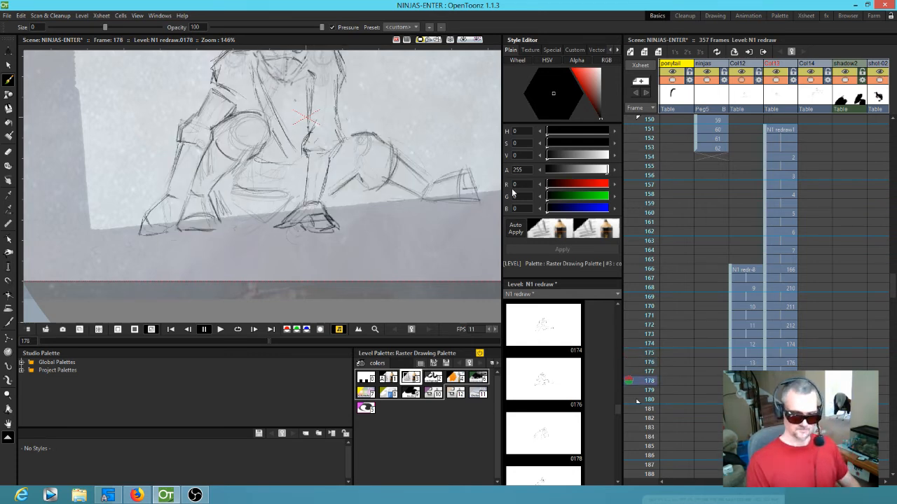
Draw the far leg's shin and the toe end of its foot on frame 178.
mouse_move(396, 151)
left_mouse_down()
mouse_move(394, 198)
mouse_move(380, 188)
mouse_move(406, 199)
left_mouse_up()
mouse_move(457, 184)
left_mouse_down()
mouse_move(467, 197)
mouse_move(449, 182)
mouse_move(470, 199)
left_mouse_up()
key("comma")
key("period")
left_click_drag(454, 184, 466, 202)
key("comma")
key("period")
Outline the sole, instep and inner dividing line of the far foot on frame 178, checking against frame 176.
left_click_drag(406, 203, 470, 205)
left_click_drag(417, 187, 448, 178)
key("comma")
key("period")
mouse_move(417, 203)
left_mouse_down()
mouse_move(468, 206)
mouse_move(442, 202)
left_mouse_up()
key("comma")
key("period")
left_click_drag(444, 180, 444, 196)
key("comma")
key("period")
key("comma")
key("period")
Try to sketch the spread fingers of the planted hand on frame 178.
mouse_move(288, 211)
left_mouse_down()
mouse_move(262, 230)
mouse_move(281, 243)
mouse_move(297, 235)
mouse_move(262, 242)
mouse_move(267, 228)
mouse_move(256, 249)
left_mouse_up()
key("comma")
key("period")
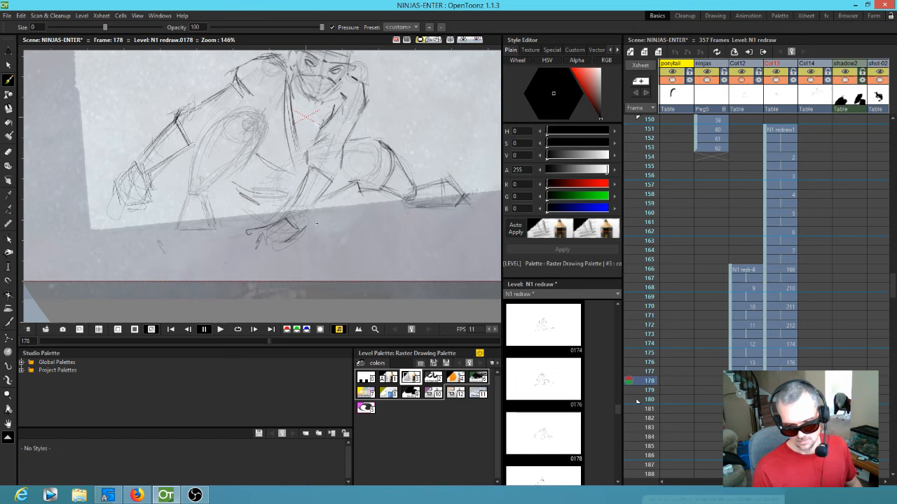
Erase the dark strokes of the planted hand on frame 178 and redraw the wrist line above it.
key("a")
mouse_move(292, 239)
left_mouse_down()
mouse_move(257, 245)
mouse_move(294, 225)
mouse_move(250, 231)
left_mouse_up()
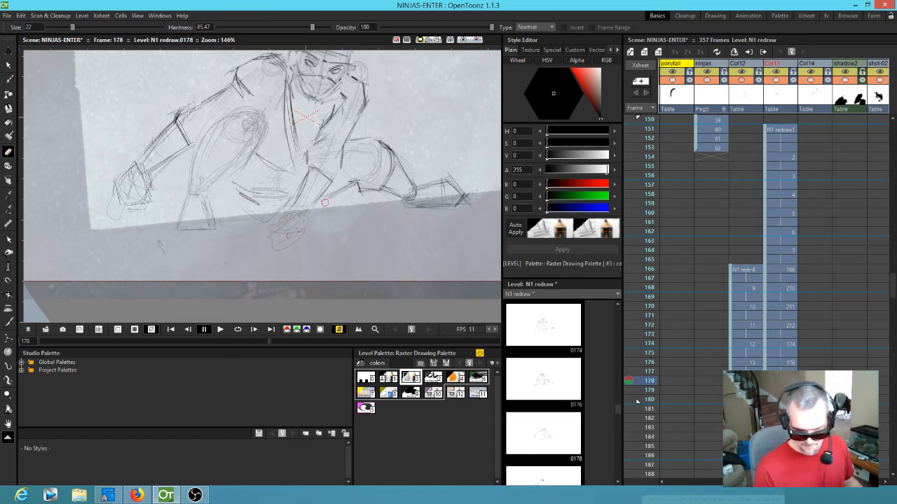
key("comma")
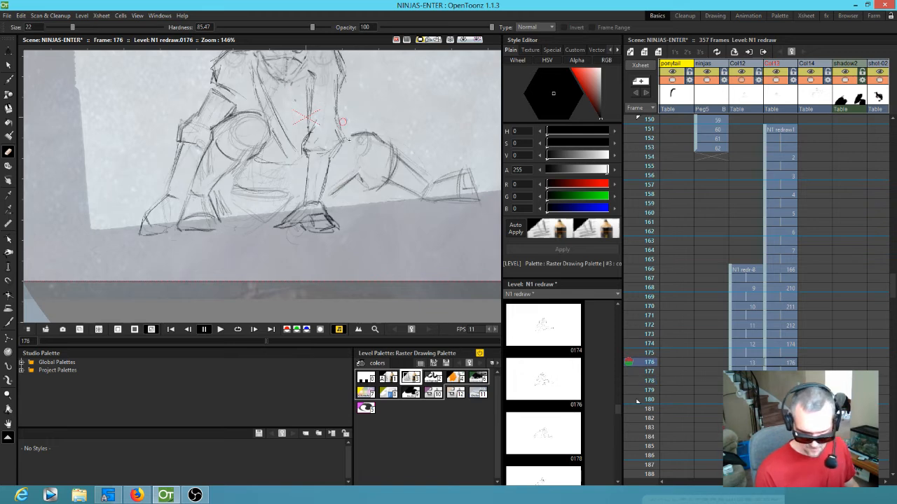
key("period")
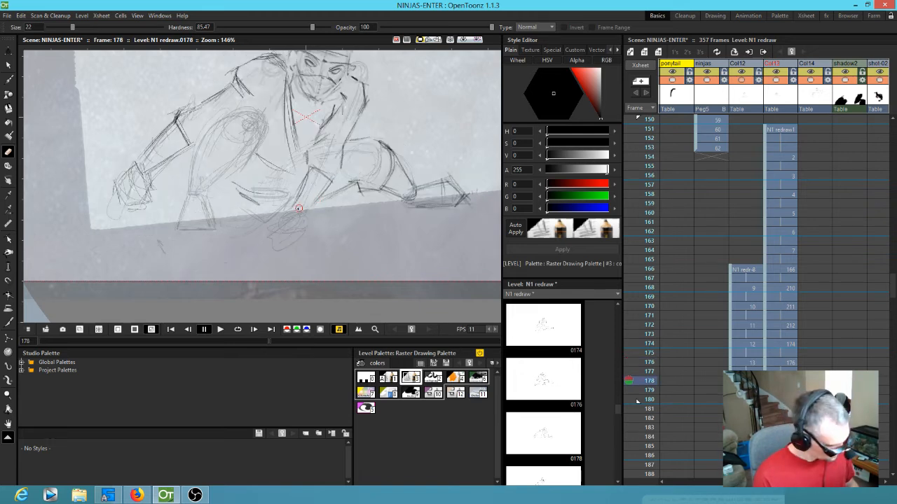
key("b")
left_click_drag(291, 214, 305, 215)
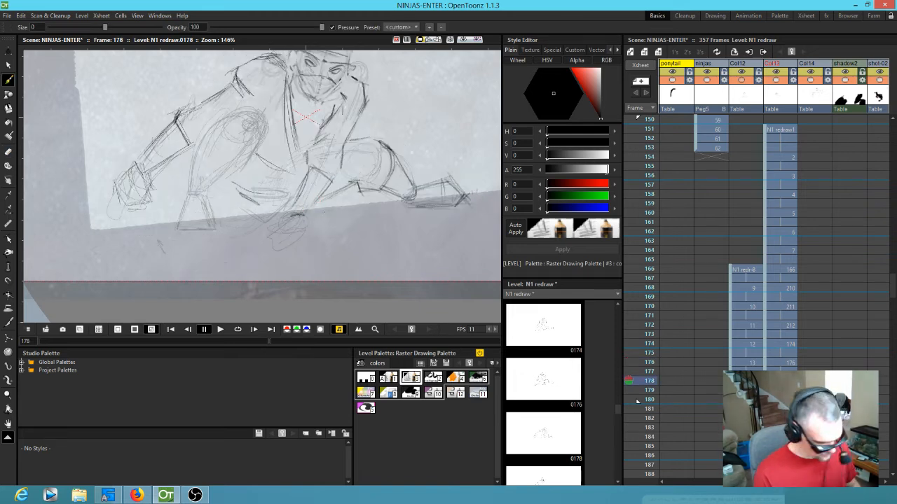
key("comma")
key("period")
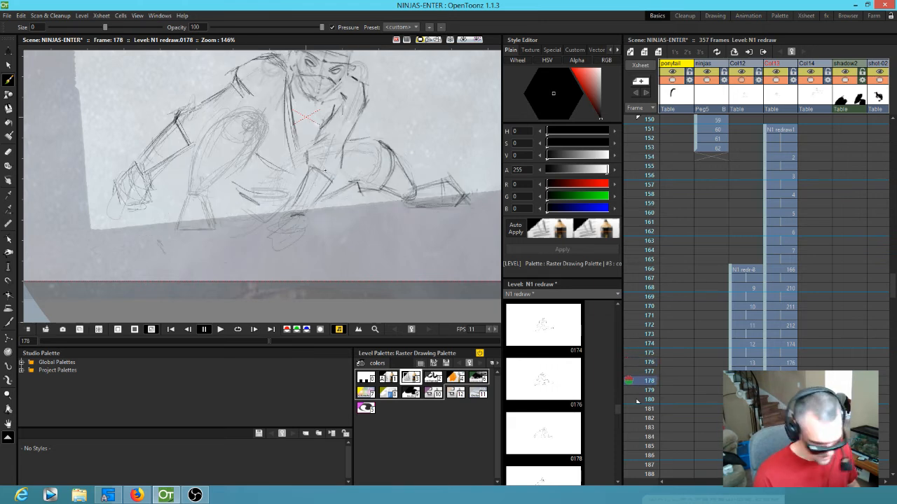
Erase the upper end of the far forearm's outer edge on frame 178 and redraw it with a rounded corner.
key("e")
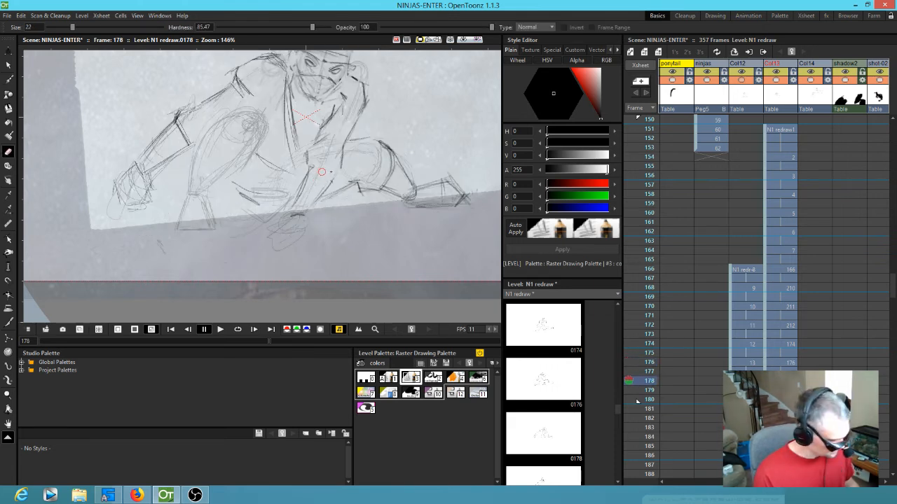
key("b")
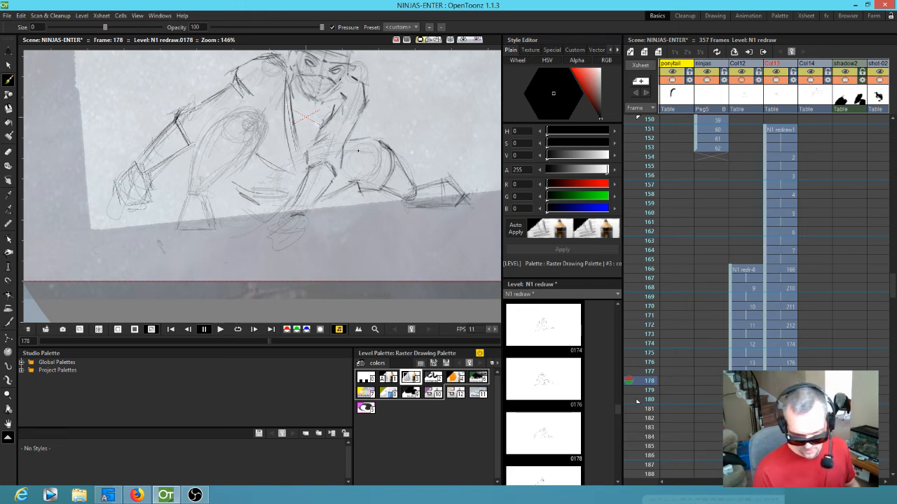
key("comma")
key("period")
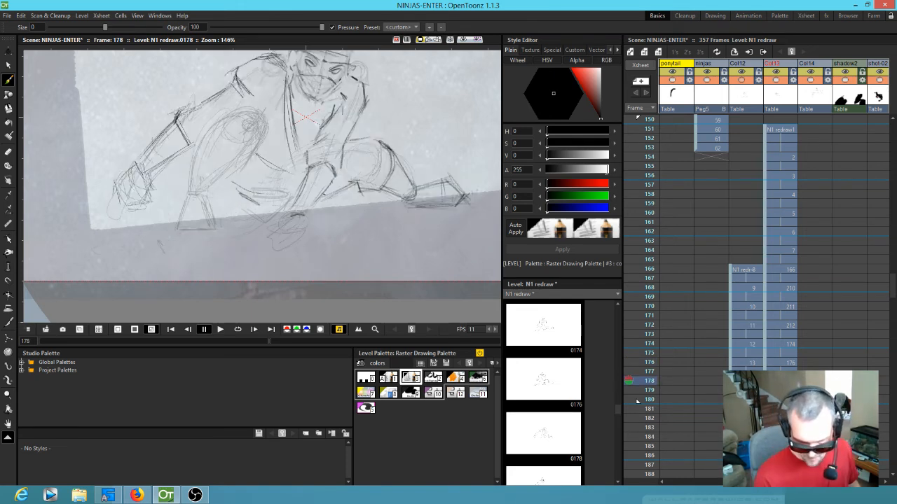
key("comma")
key("period")
Draw the back and outer edge of the planted hand on frame 178, comparing with frame 176.
mouse_move(298, 210)
left_mouse_down()
mouse_move(314, 211)
mouse_move(320, 222)
left_mouse_up()
key("comma")
key("period")
key("comma")
key("period")
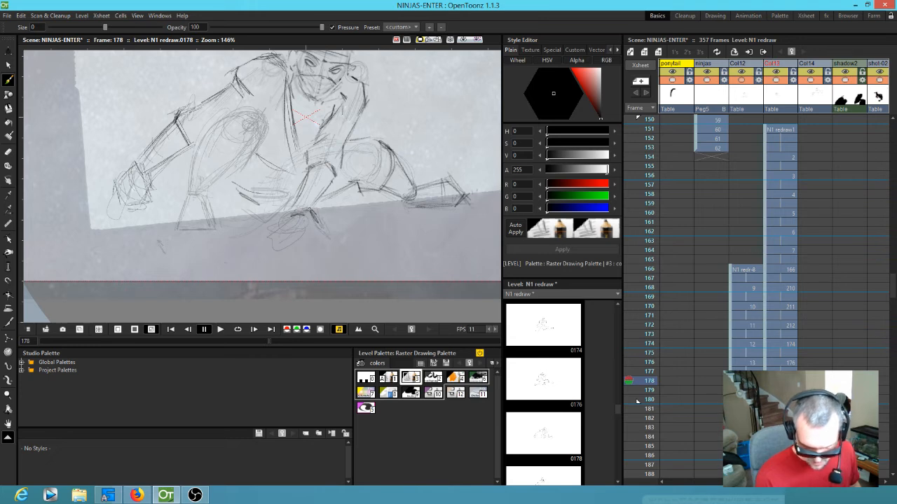
key("comma")
key("period")
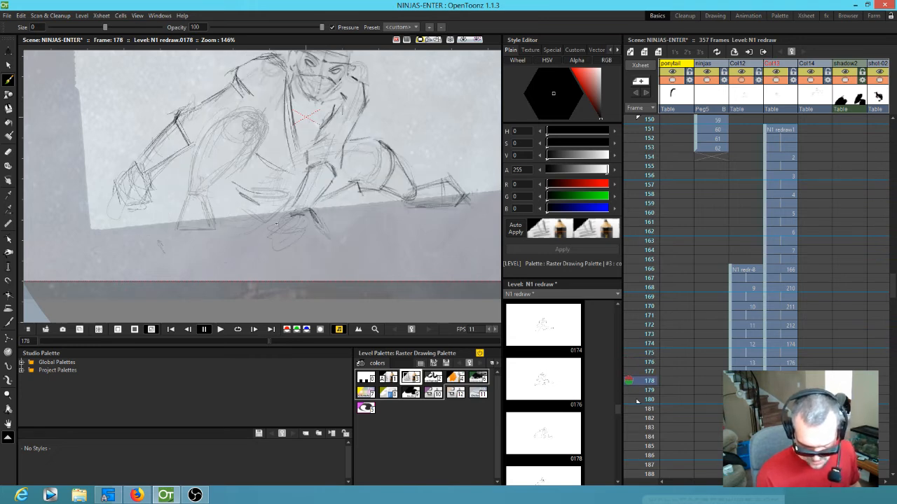
Draw the thumb-side edge of the planted hand on frame 178, comparing with frame 176.
key("comma")
key("period")
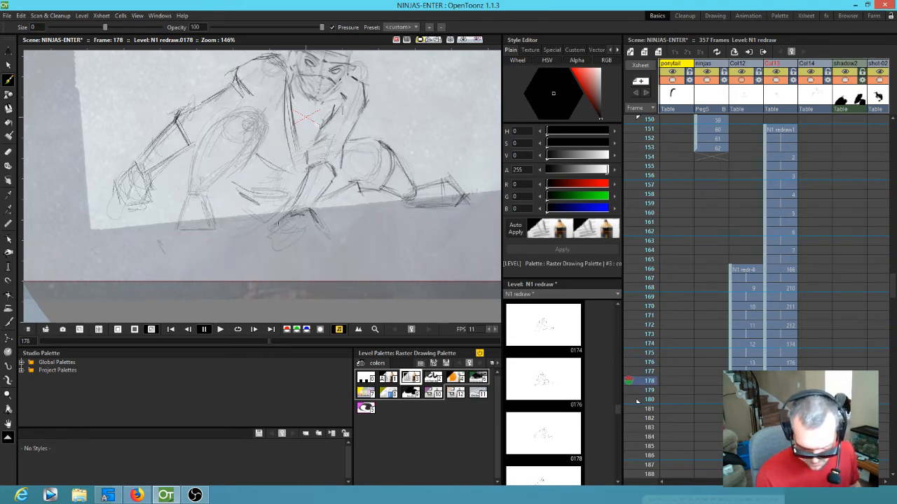
key("comma")
key("period")
mouse_move(272, 230)
left_mouse_down()
mouse_move(265, 236)
mouse_move(290, 214)
left_mouse_up()
key("comma")
key("period")
key("comma")
key("period")
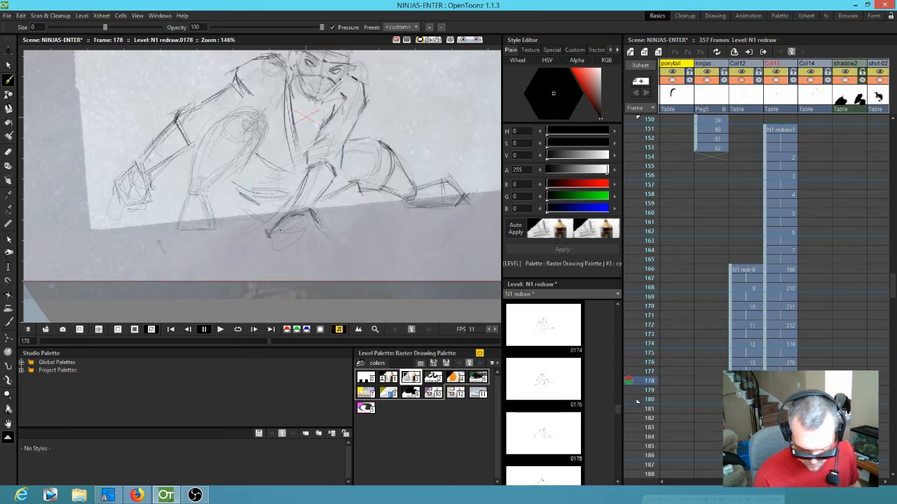
key("comma")
key("period")
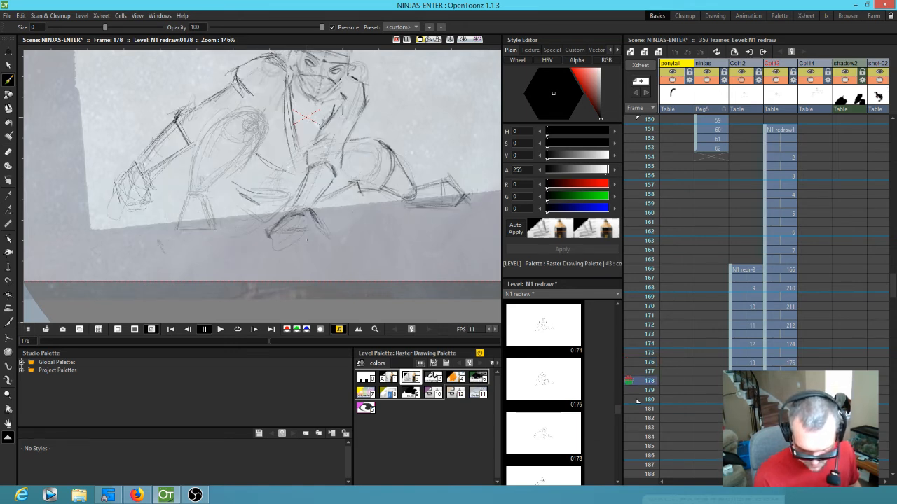
Draw the lower edge and finger lines of the planted hand on frame 178, checking against frame 176.
mouse_move(298, 238)
left_mouse_down()
mouse_move(316, 240)
mouse_move(287, 238)
left_mouse_up()
key("comma")
key("period")
key("comma")
key("period")
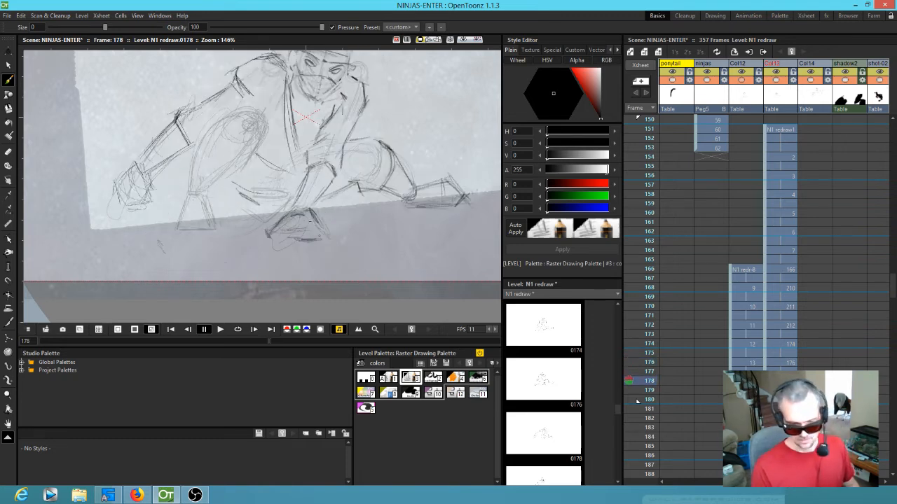
mouse_move(291, 229)
left_mouse_down()
mouse_move(289, 242)
mouse_move(284, 228)
mouse_move(320, 227)
left_mouse_up()
key("comma")
key("period")
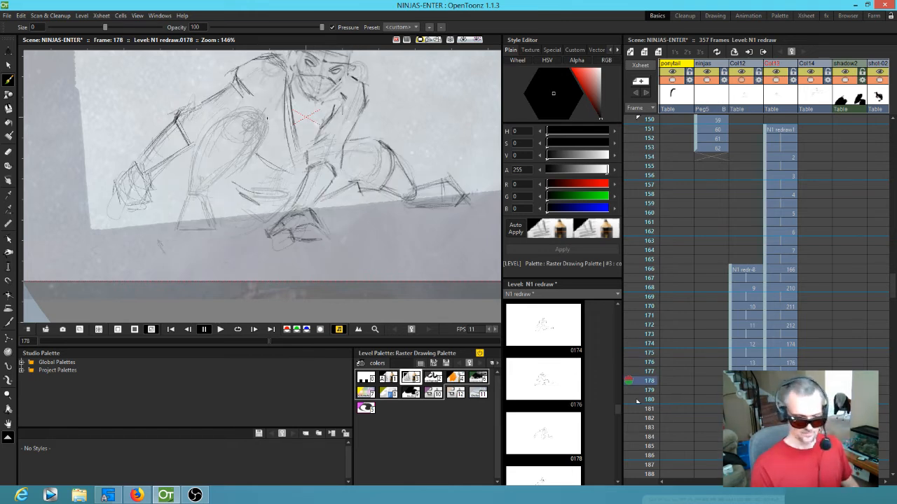
Outline the bent leg's rounded knee and its underside on frame 178, matching the shape on frame 176.
key("comma")
key("period")
key("comma")
key("period")
mouse_move(206, 146)
left_mouse_down()
mouse_move(213, 120)
mouse_move(234, 110)
mouse_move(259, 122)
mouse_move(262, 130)
mouse_move(214, 120)
mouse_move(213, 155)
mouse_move(253, 164)
mouse_move(261, 153)
mouse_move(251, 169)
left_mouse_up()
key("comma")
key("period")
key("comma")
key("period")
key("comma")
key("period")
key("comma")
key("period")
key("comma")
key("period")
key("comma")
key("period")
Draw the shin edges below the bent knee on frame 178, comparing with frame 176.
mouse_move(200, 138)
left_mouse_down()
mouse_move(194, 186)
mouse_move(208, 189)
mouse_move(231, 164)
left_mouse_up()
key("comma")
key("period")
key("comma")
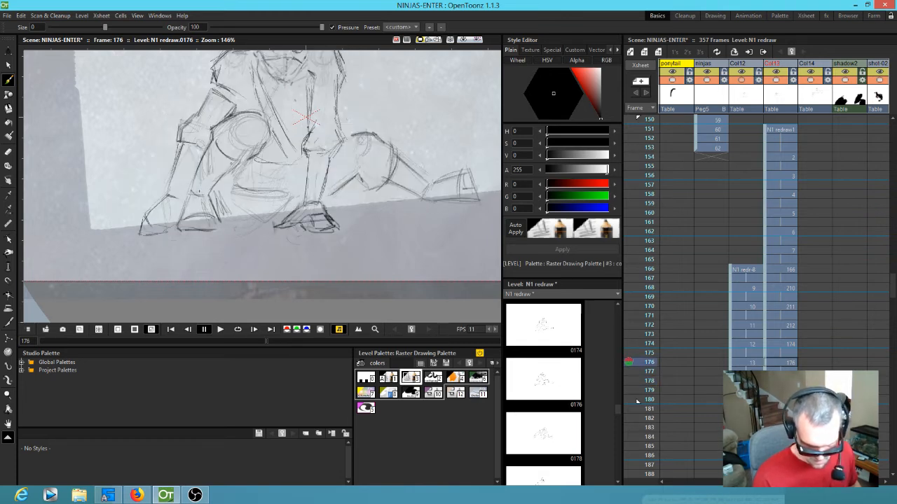
key("period")
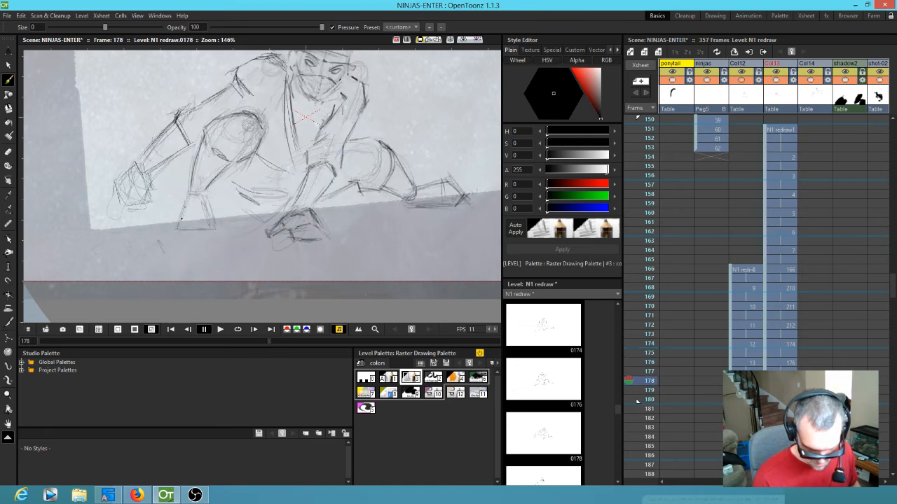
key("comma")
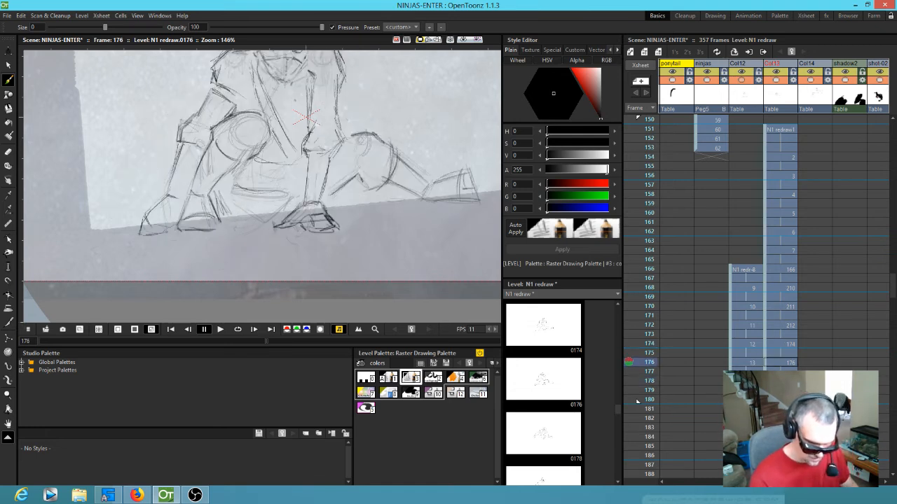
key("period")
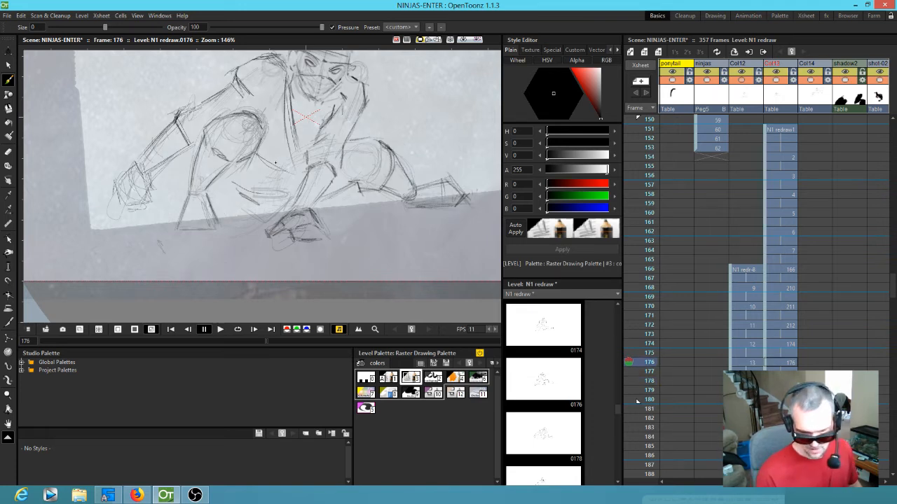
Draw the sole and the curved top line of the bent leg's foot on frame 178.
key("comma")
key("m")
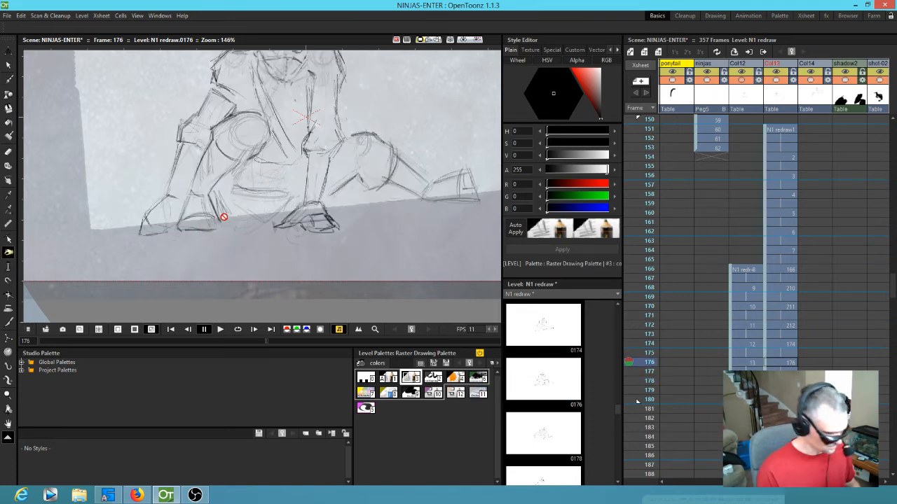
key("b")
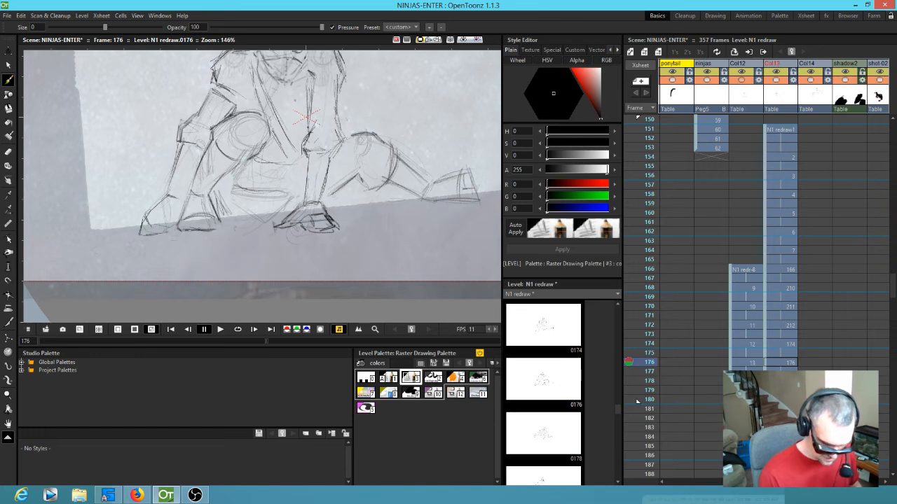
mouse_move(199, 227)
left_mouse_down()
mouse_move(184, 230)
mouse_move(207, 231)
left_mouse_up()
key("Up")
key("Up")
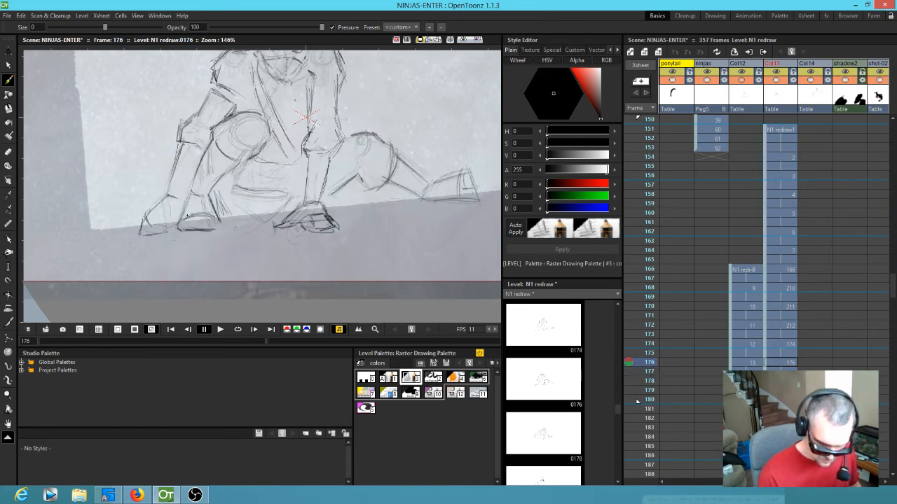
key("Down")
key("Down")
mouse_move(199, 213)
left_mouse_down()
mouse_move(185, 220)
mouse_move(199, 220)
left_mouse_up()
key("Up")
key("Up")
key("Down")
key("Down")
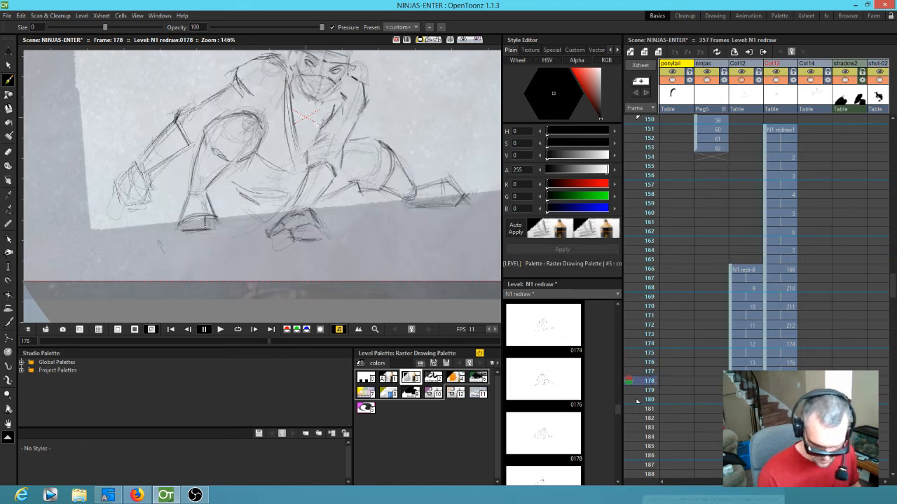
Add the vertical toe split to the bent leg's foot on frame 178, flipping against frame 176.
key("Up")
key("Up")
key("Down")
key("Down")
key("Up")
key("Up")
key("Down")
key("Down")
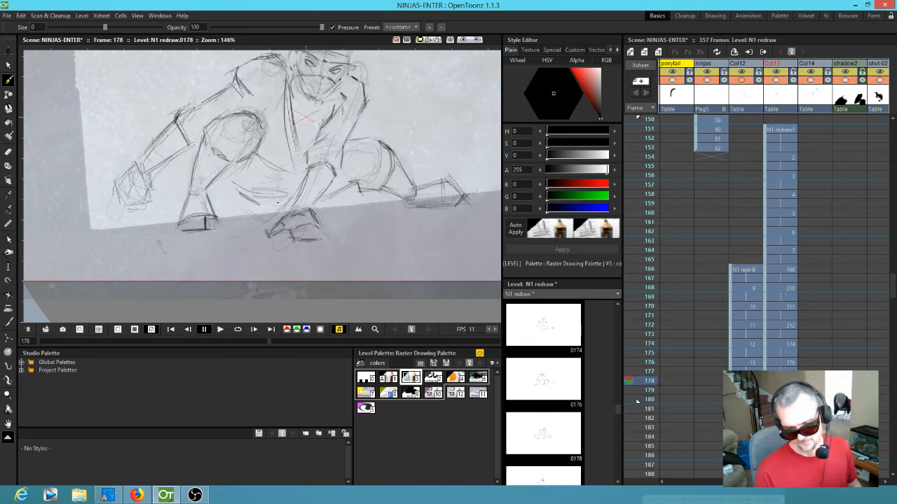
key("Up")
key("Up")
key("Down")
key("Down")
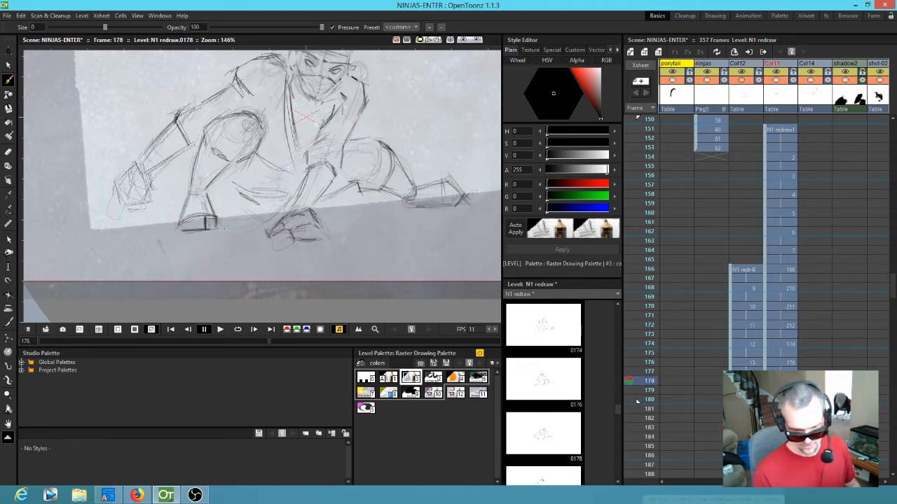
Draw the inner edge and the sole of the bent leg's foot on frame 180, comparing with frame 178.
key("Down")
key("Down")
key("Up")
key("Up")
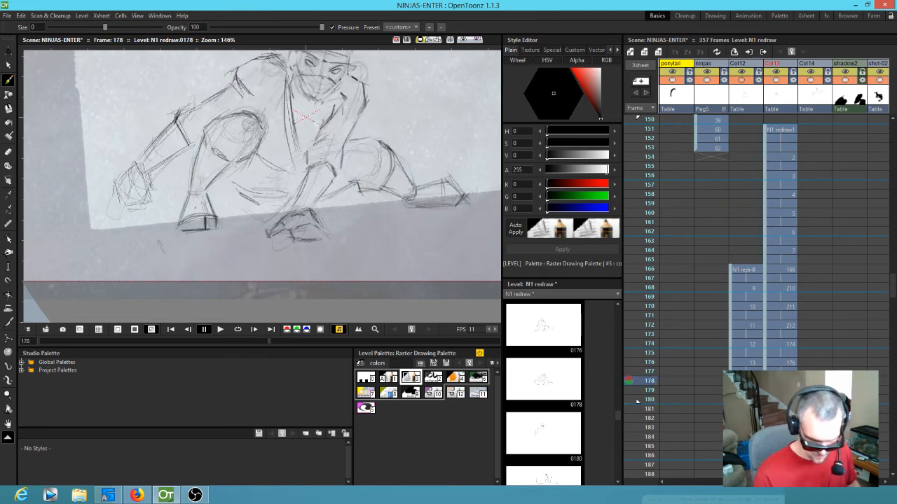
key("Down")
key("Down")
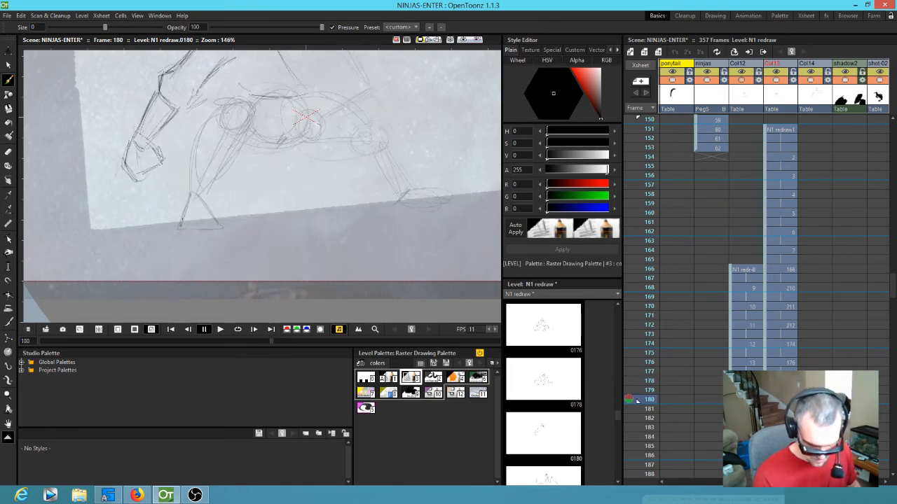
key("Up")
key("Up")
key("Down")
key("Down")
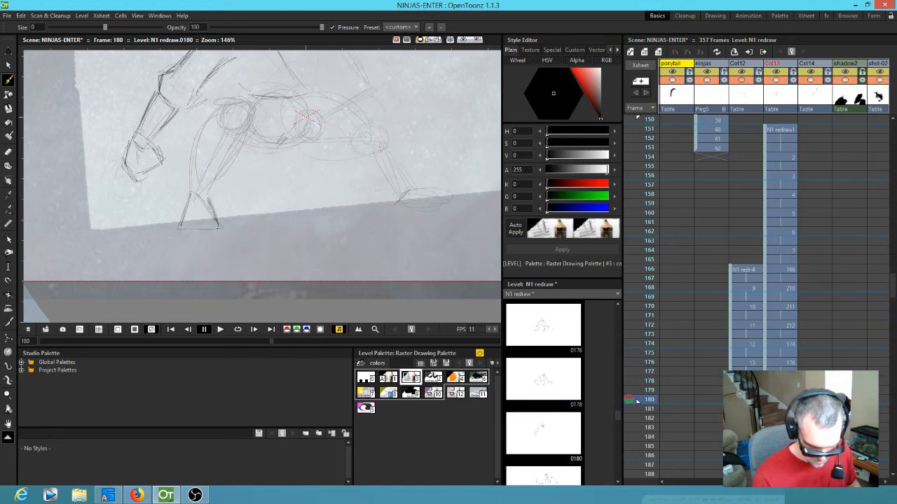
key("Up")
key("Up")
key("Down")
key("Down")
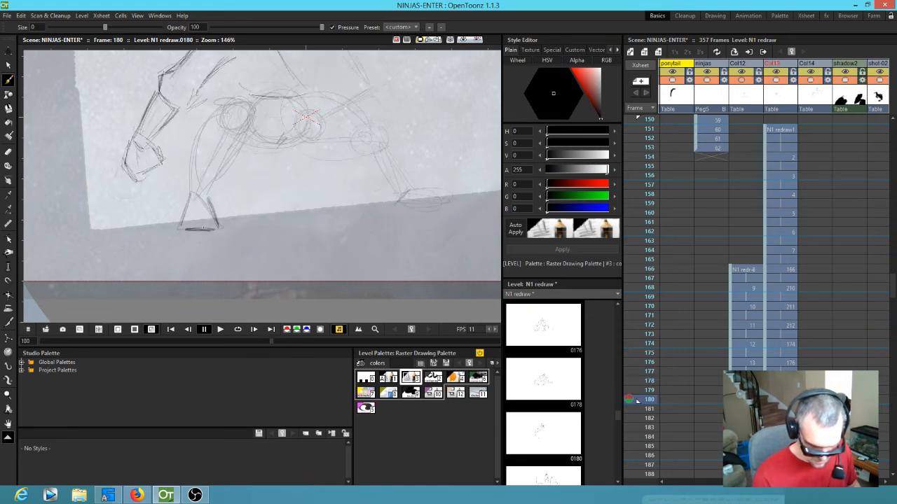
Draw the toe lines, ankle and inner shin edge of the bent leg on frame 180, matching frame 178.
key("Up")
key("Up")
key("Down")
key("Down")
key("Up")
key("Up")
key("Down")
key("Down")
key("Up")
key("Up")
key("Down")
key("Down")
key("Up")
key("Up")
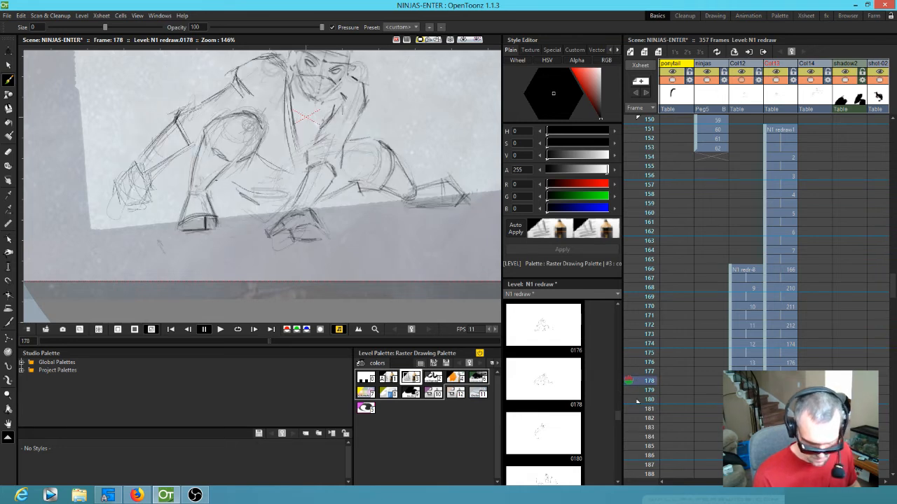
key("Down")
key("Down")
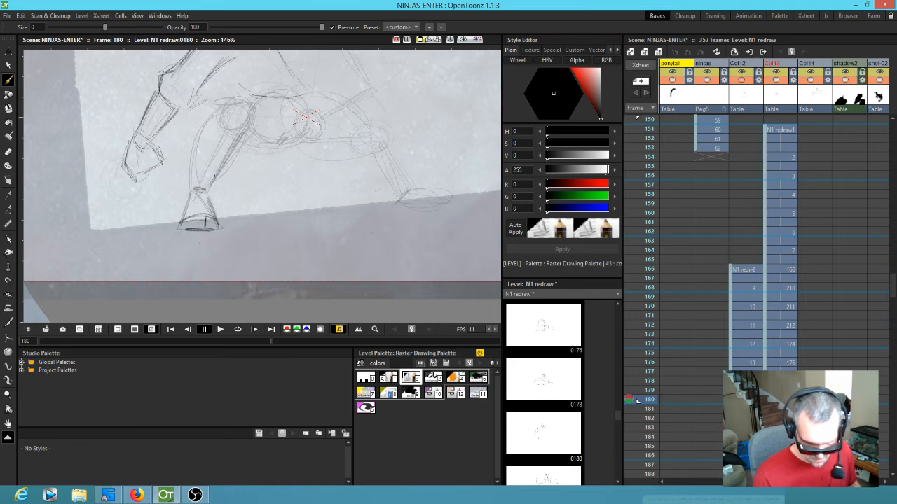
Draw the outer shin edge and the curve beneath the bent leg's knee on frame 180.
key("Up")
key("Up")
key("Down")
key("Down")
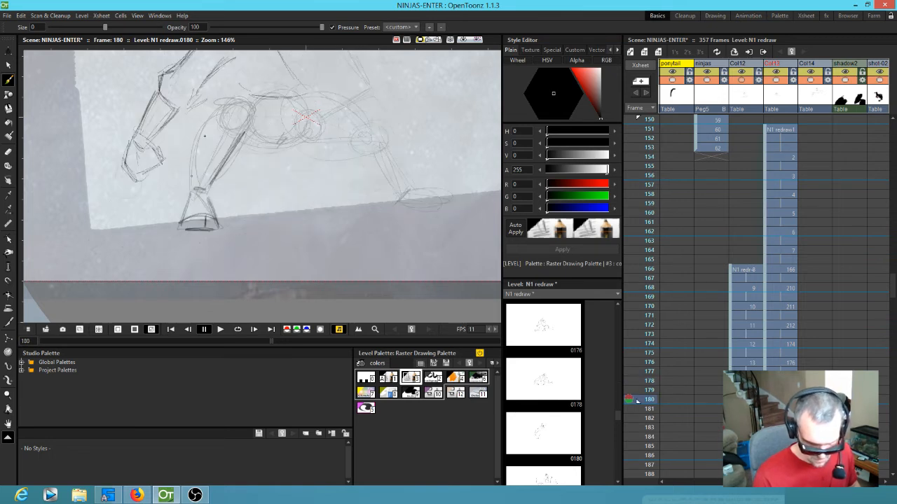
key("Up")
key("Up")
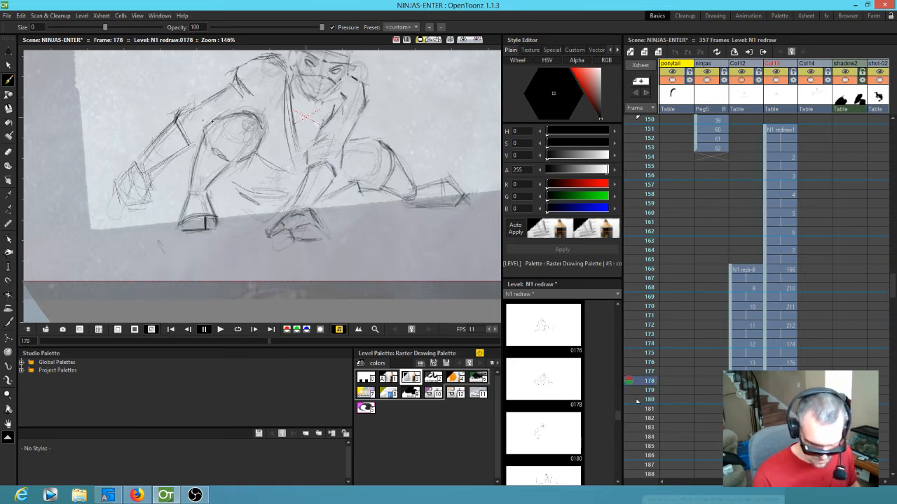
key("Down")
key("Down")
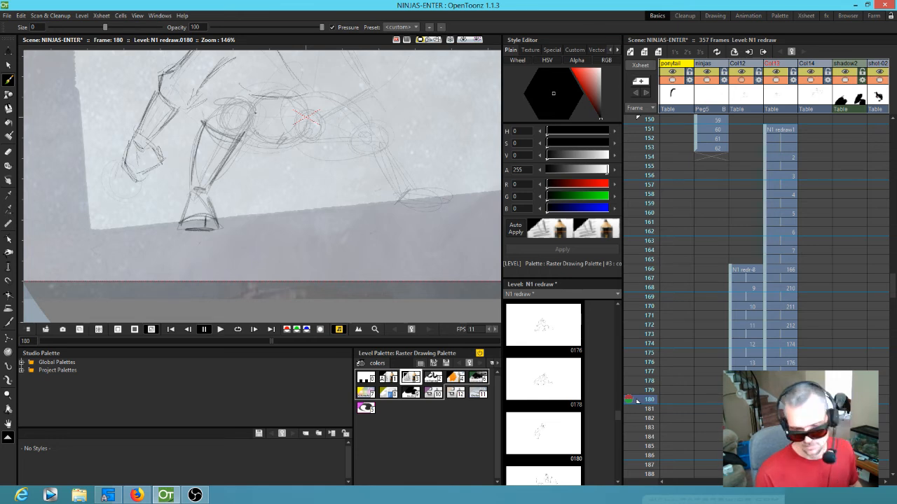
Outline the bent leg's knee and upper thigh on frame 180, comparing with the earlier frames.
left_click_drag(308, 195, 250, 296)
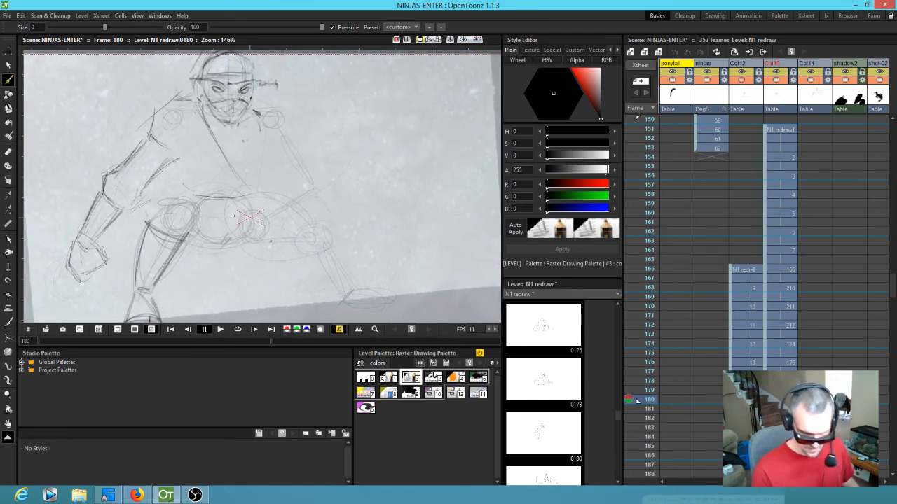
key("Up")
key("Up")
key("Down")
key("Down")
left_click_drag(198, 202, 191, 235)
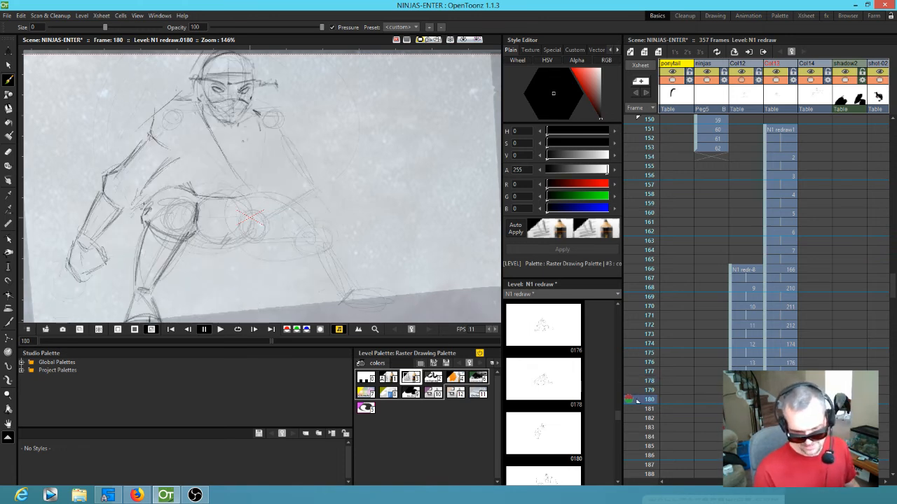
key("Up")
key("Up")
key("Up")
key("Up")
key("Down")
key("Down")
key("Down")
key("Down")
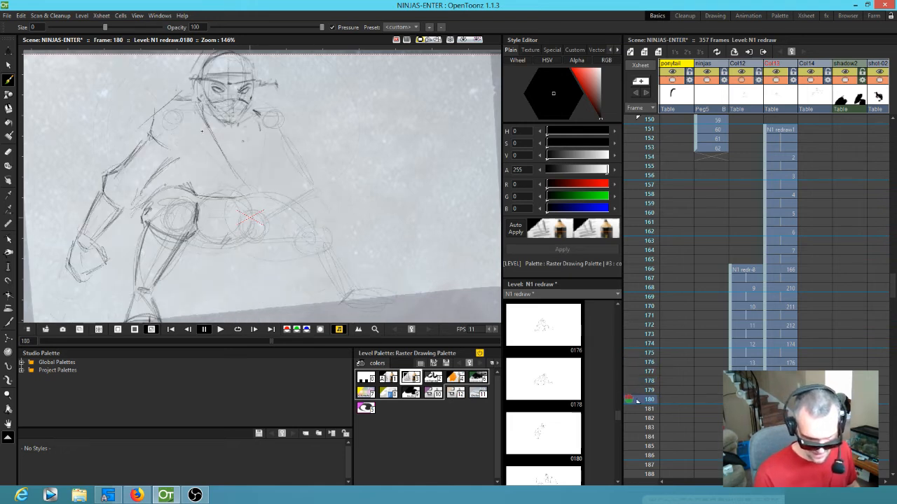
Add fold strokes at the hanging arm's shoulder and elbow and along the torso side on frame 180.
left_click_drag(154, 132, 171, 148)
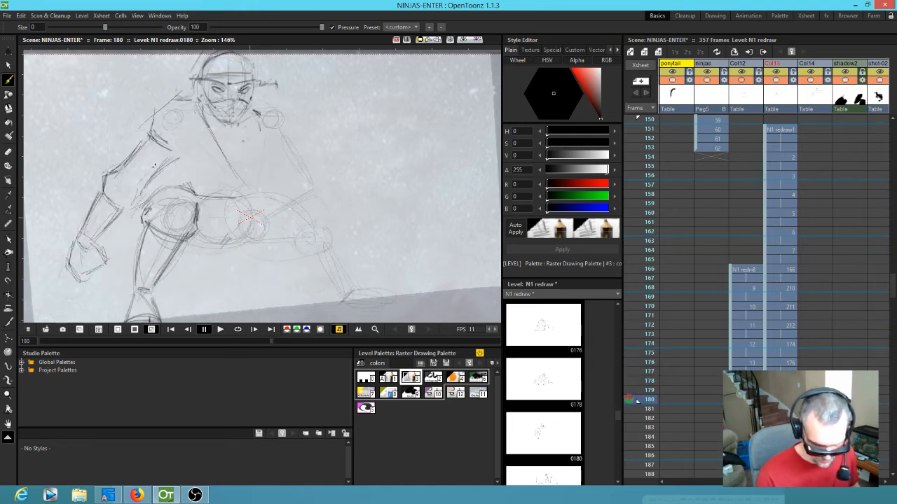
left_click_drag(137, 199, 128, 210)
key("Up")
key("Up")
key("Down")
key("Down")
left_click_drag(178, 167, 172, 176)
key("Up")
key("Up")
key("Down")
key("Down")
Draw the underside line of the hips between the legs on frame 180, comparing with frame 178.
left_click_drag(195, 245, 257, 249)
key("Up")
key("Up")
key("Down")
key("Down")
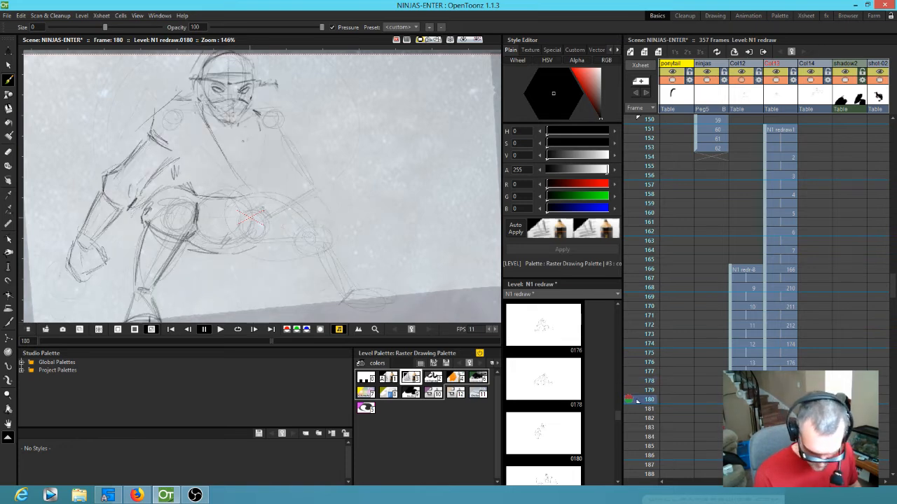
Draw the far hand in front of the hips and its forearm with a rounded elbow end on frame 180.
mouse_move(229, 216)
left_mouse_down()
mouse_move(237, 243)
mouse_move(253, 245)
mouse_move(270, 216)
left_mouse_up()
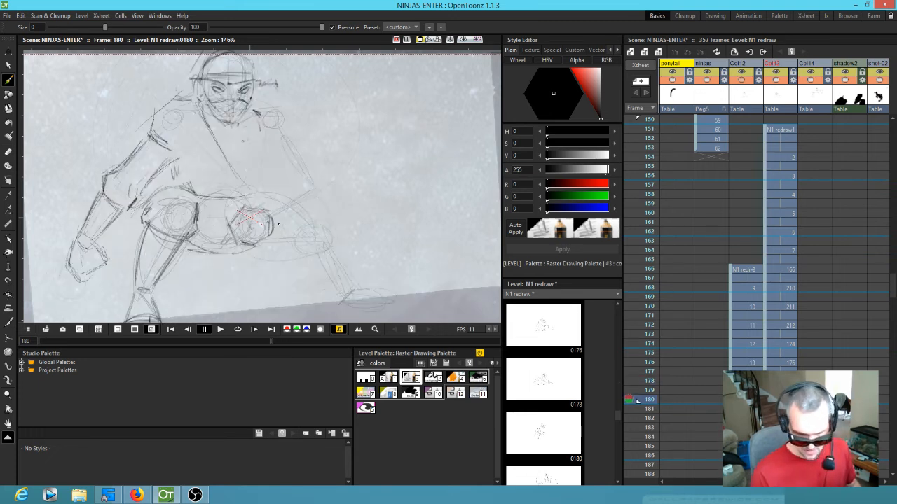
left_click_drag(266, 225, 309, 205)
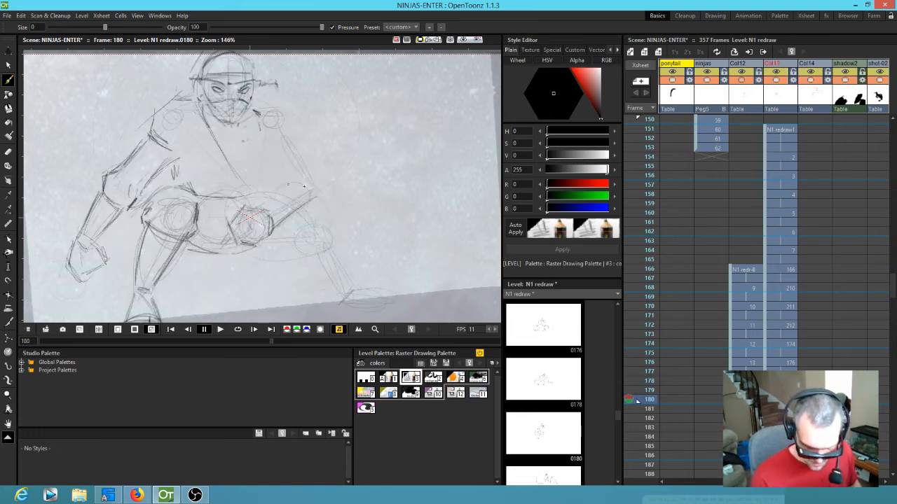
mouse_move(284, 181)
left_mouse_down()
mouse_move(296, 190)
mouse_move(278, 183)
left_mouse_up()
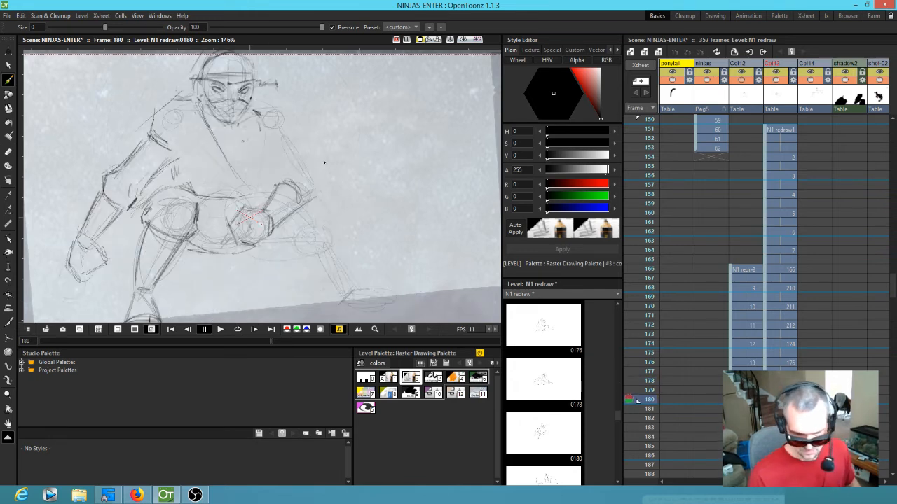
Add crease strokes above the far forearm and outline the far shoulder on frame 180.
left_click_drag(272, 176, 279, 165)
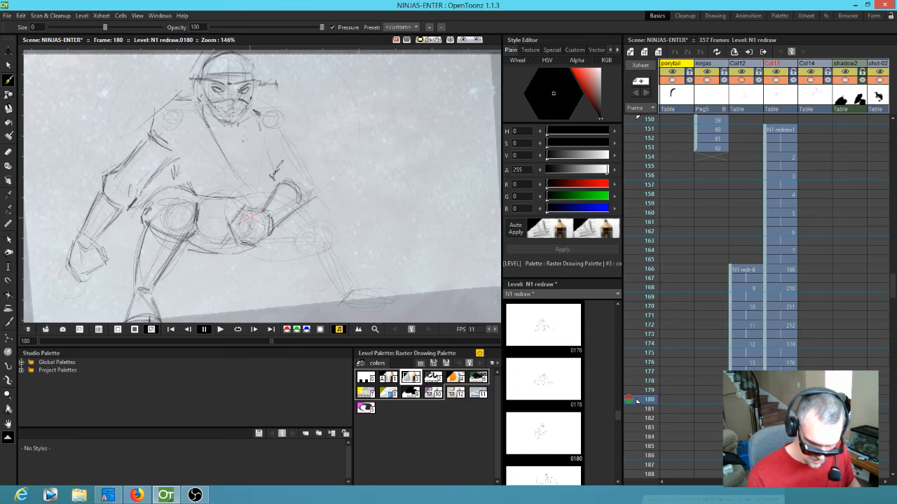
key("shift+Up")
key("shift+Down")
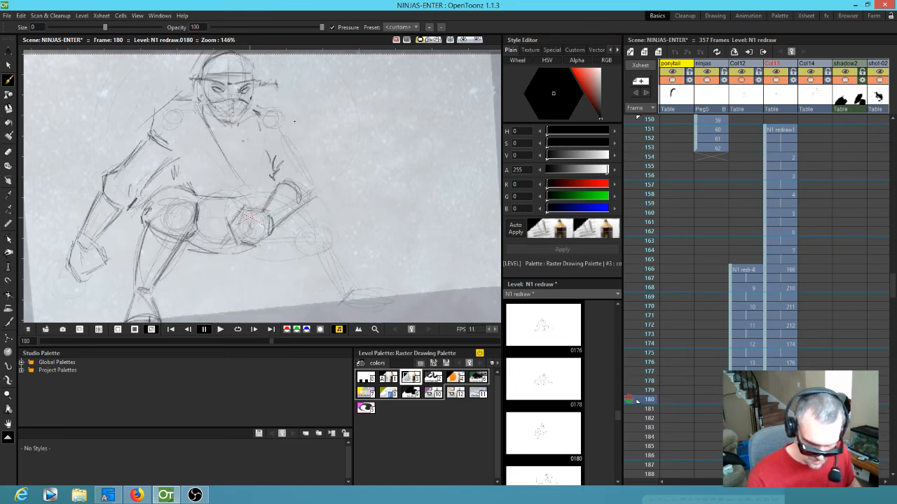
left_click_drag(267, 103, 287, 136)
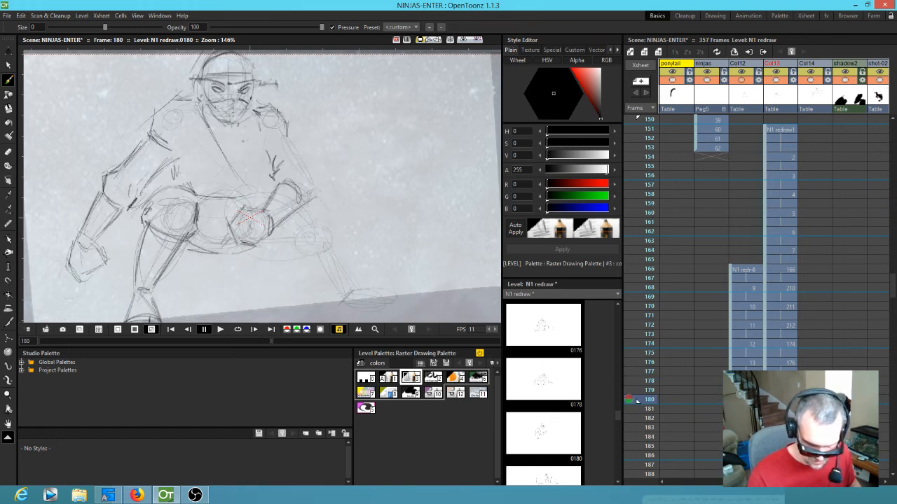
Outline the ninja's far upper arm from shoulder to elbow on frame 180, comparing with frame 178.
key("shift+Up")
key("shift+Down")
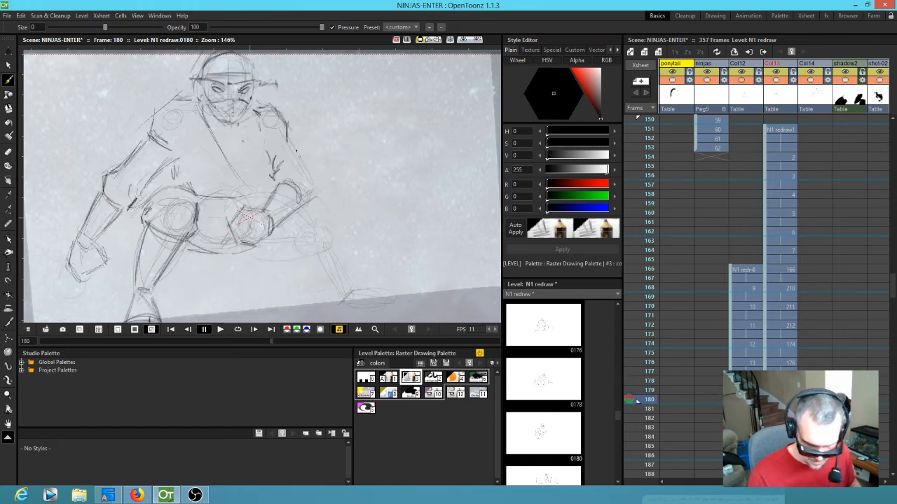
left_click_drag(285, 136, 322, 196)
left_click_drag(289, 143, 313, 175)
key("comma")
key("period")
key("comma")
key("period")
Draw the diagonal robe lapel lines from the neck across the chest to the waist on frame 180.
left_click_drag(206, 122, 266, 187)
key("comma")
key("period")
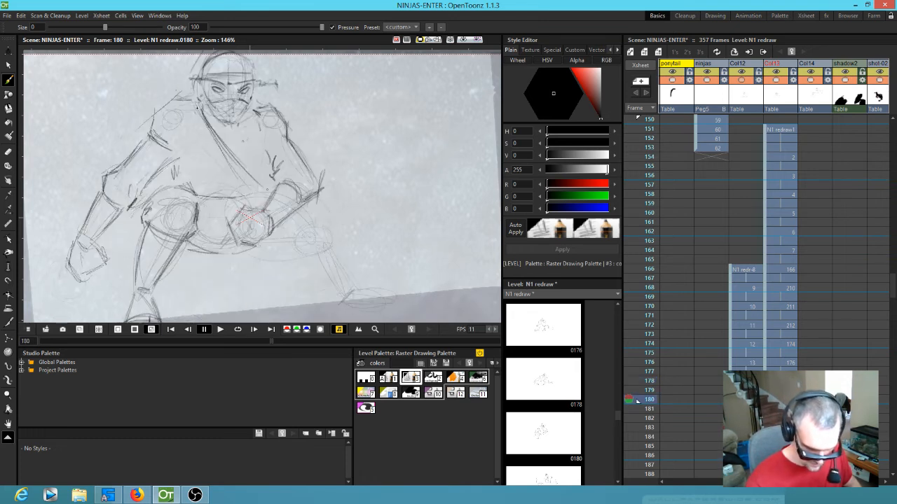
mouse_move(199, 105)
left_mouse_down()
mouse_move(235, 177)
mouse_move(251, 187)
left_mouse_up()
key("comma")
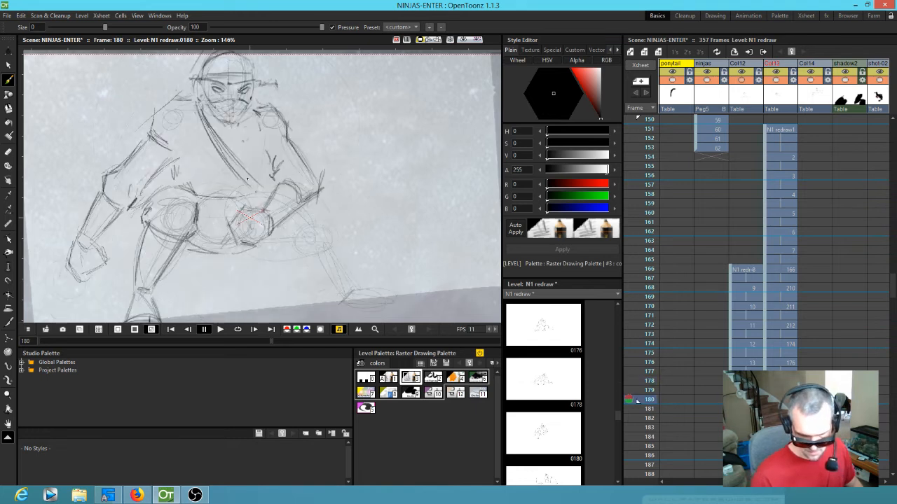
key("period")
Draw the waist line, the hem strokes under the hips and the top edge of the far knee on frame 180.
left_click_drag(183, 182, 246, 194)
left_click_drag(197, 232, 224, 222)
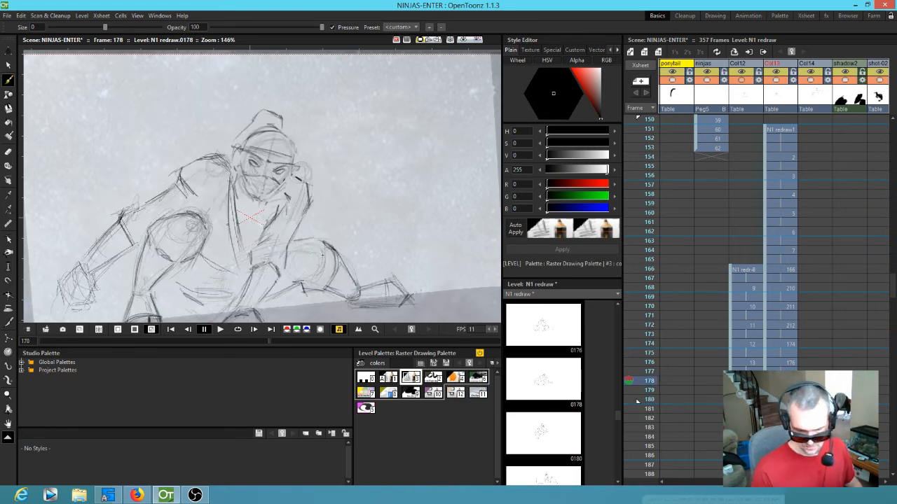
left_click_drag(235, 261, 281, 260)
key("comma")
key("period")
left_click_drag(313, 201, 332, 206)
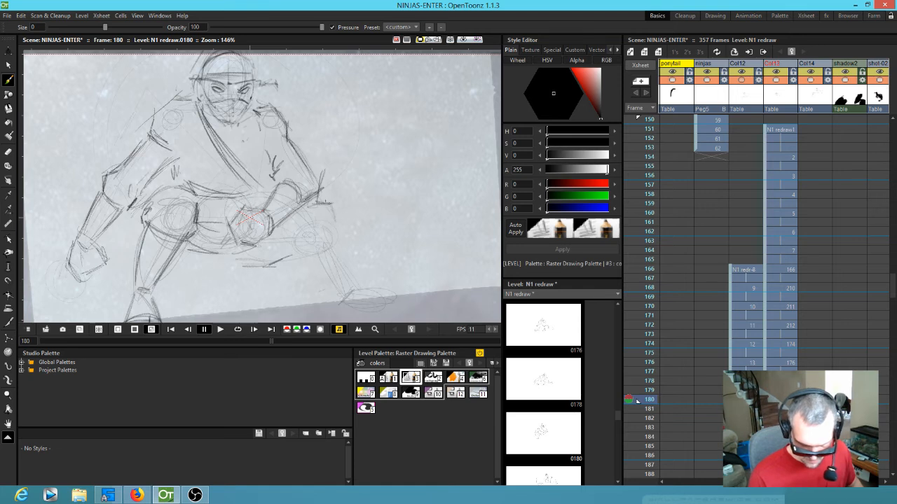
left_click_drag(227, 247, 255, 262)
mouse_move(273, 261)
left_mouse_down()
mouse_move(286, 253)
mouse_move(260, 260)
left_mouse_up()
Sketch the contour curves around the far thigh and knee on frame 180, checking them against frame 178.
left_click_drag(279, 223, 279, 249)
left_click_drag(304, 209, 305, 248)
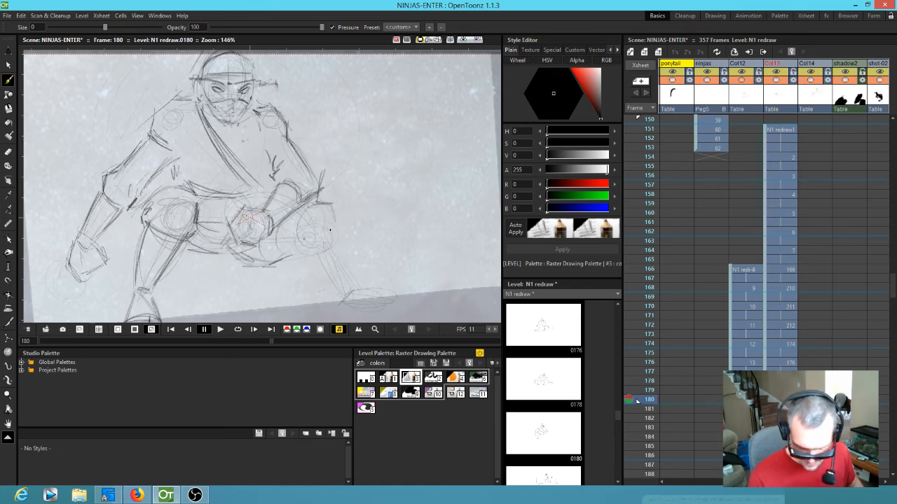
key("comma")
key("period")
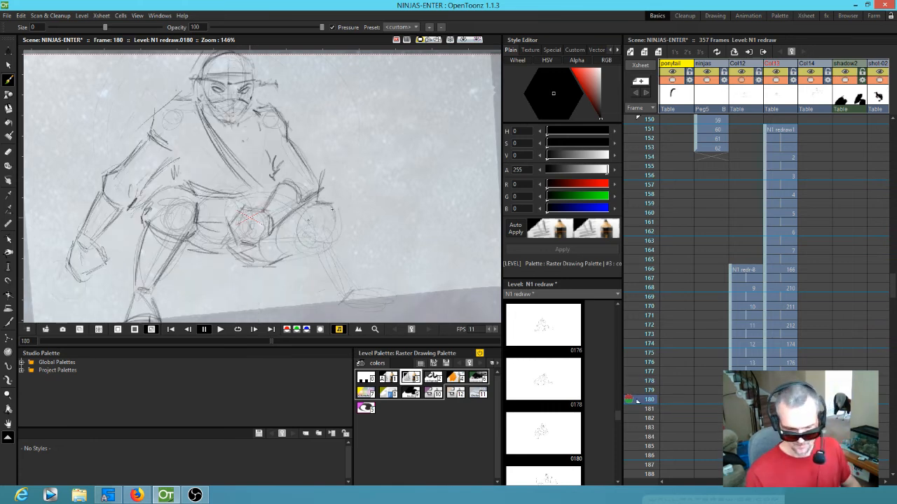
key("comma")
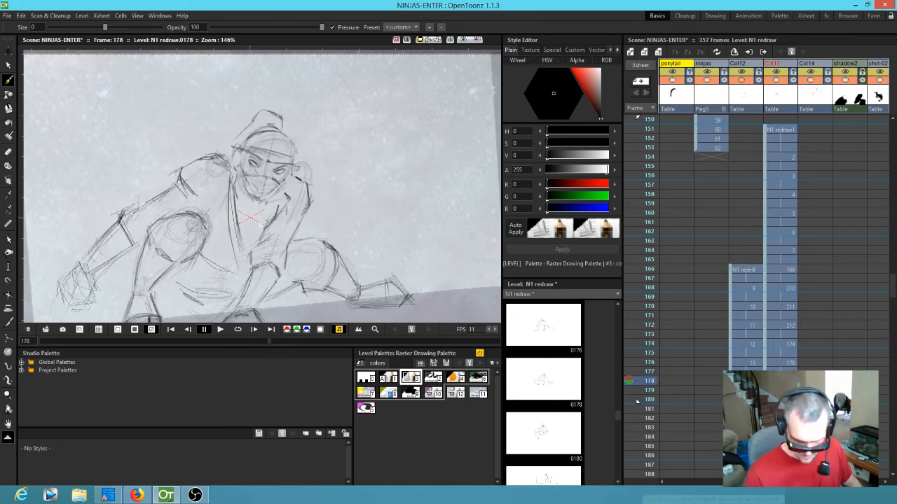
key("period")
key("comma")
key("period")
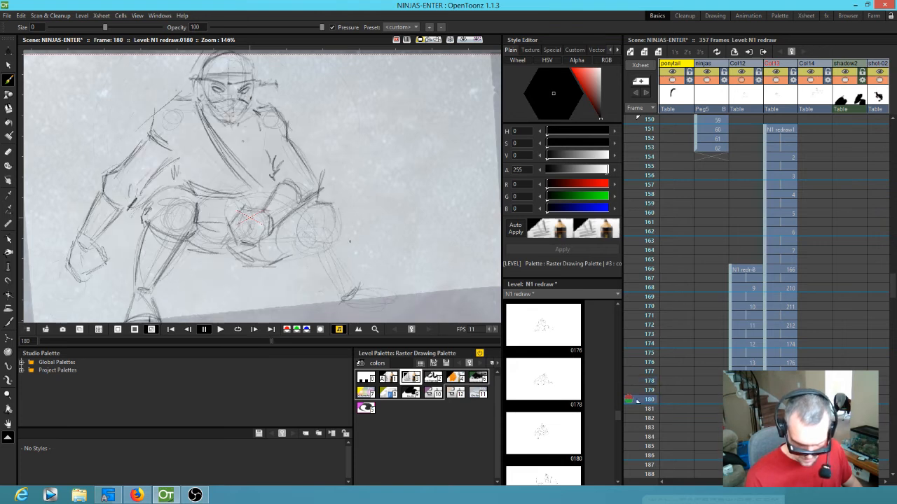
Outline the far lower leg from knee to ankle on frame 180 and add shading strokes along the shin.
left_click_drag(333, 206, 355, 284)
key("comma")
key("period")
key("comma")
key("period")
left_click_drag(345, 252, 341, 288)
left_click_drag(328, 245, 348, 276)
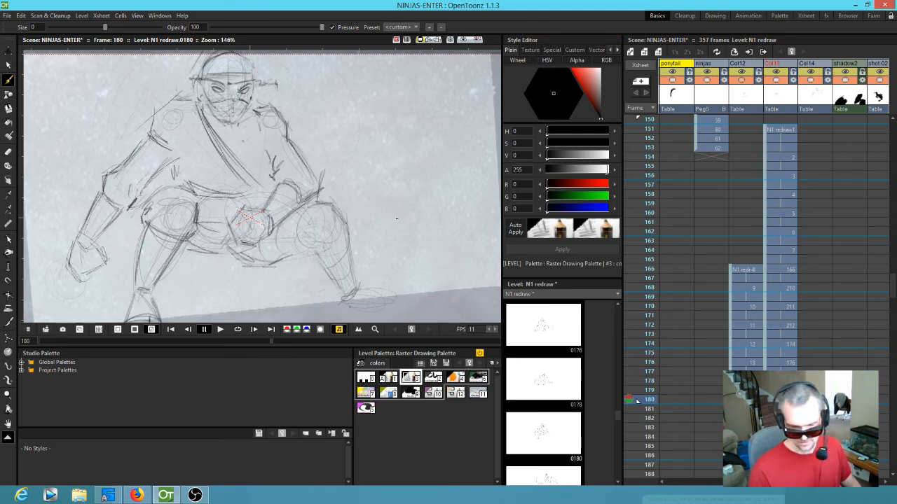
Draw the far foot's top, heel, toe and sole outlines on frame 180, using frame 178 as reference.
key("comma")
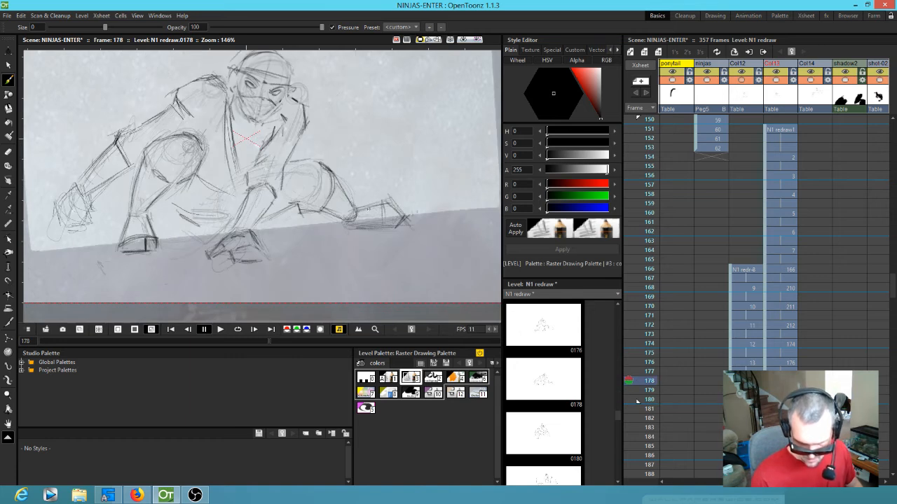
key("period")
left_click_drag(354, 208, 401, 215)
mouse_move(339, 218)
left_mouse_down()
mouse_move(333, 224)
mouse_move(362, 230)
left_mouse_up()
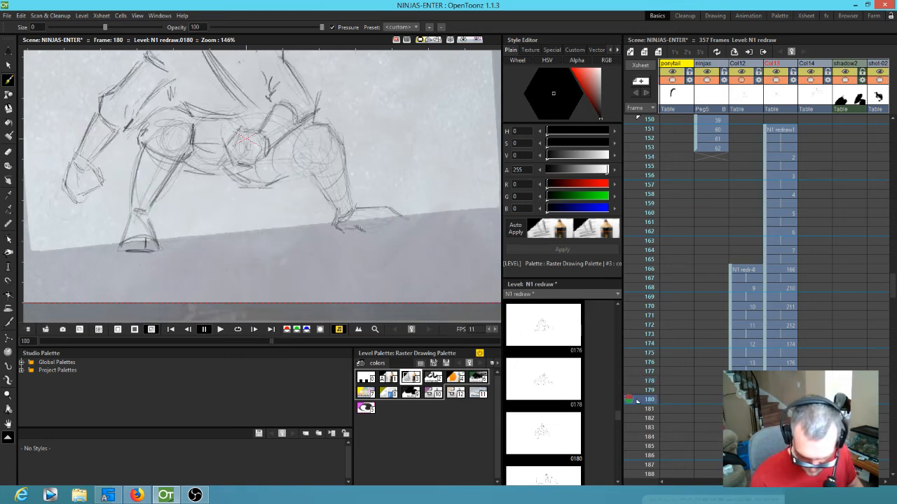
mouse_move(394, 227)
left_mouse_down()
mouse_move(374, 241)
mouse_move(384, 205)
mouse_move(374, 231)
left_mouse_up()
key("comma")
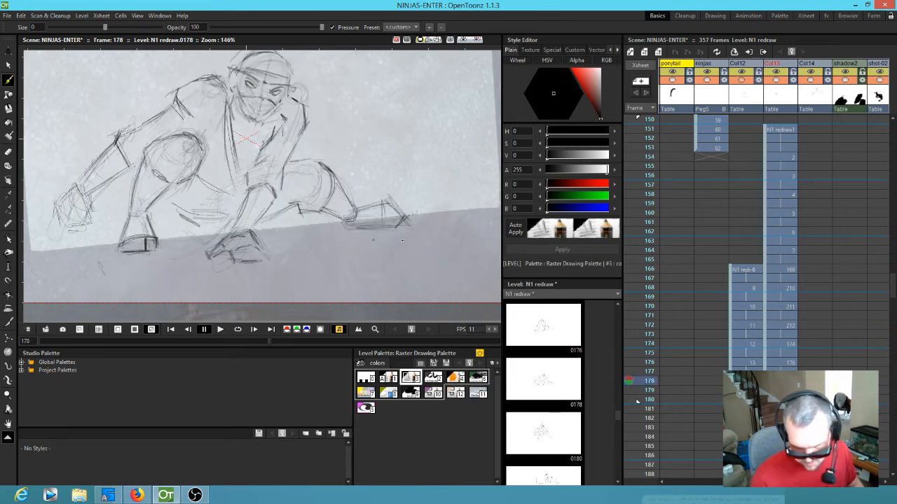
key("period")
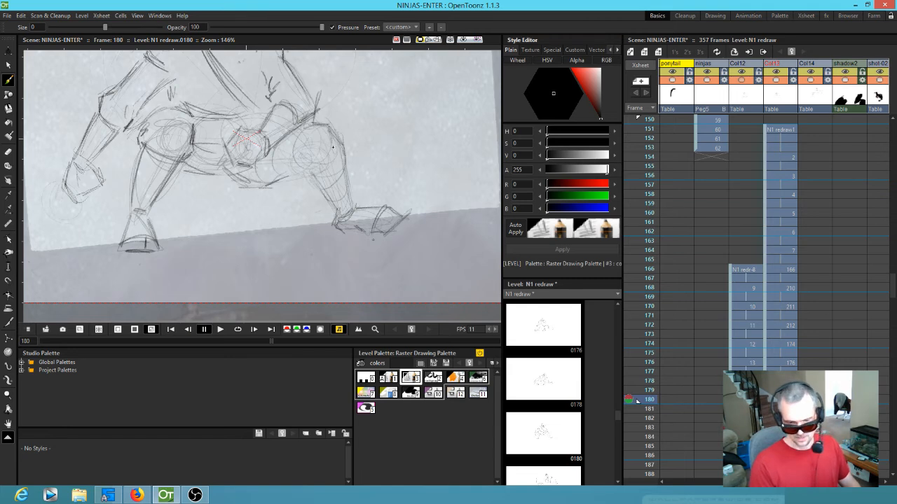
Touch up the ninja's ponytail strokes on the earlier redraw frames with eraser and brush, and review the animation in looped playback.
scroll(343, 285, "down", 3)
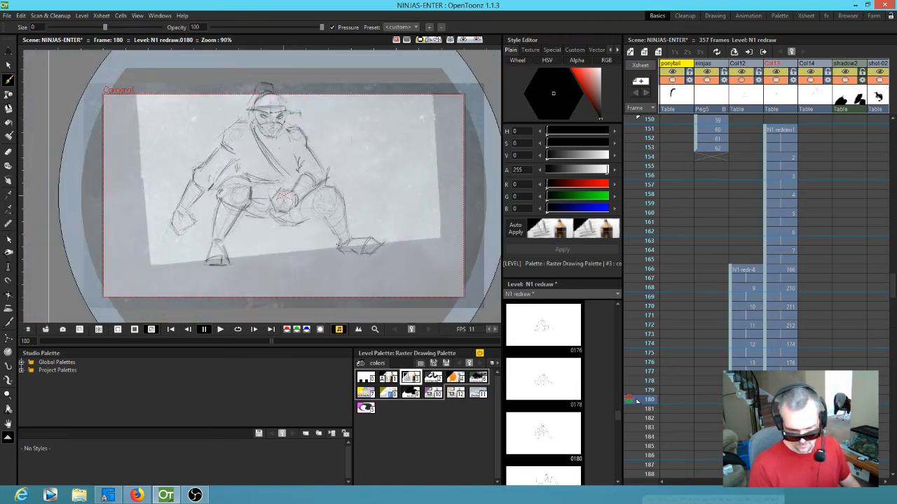
left_click_drag(339, 243, 305, 253)
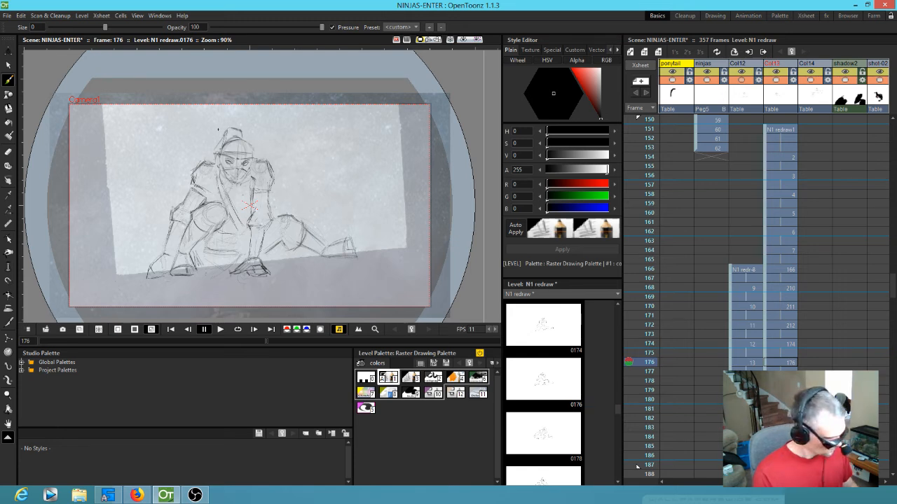
key("e")
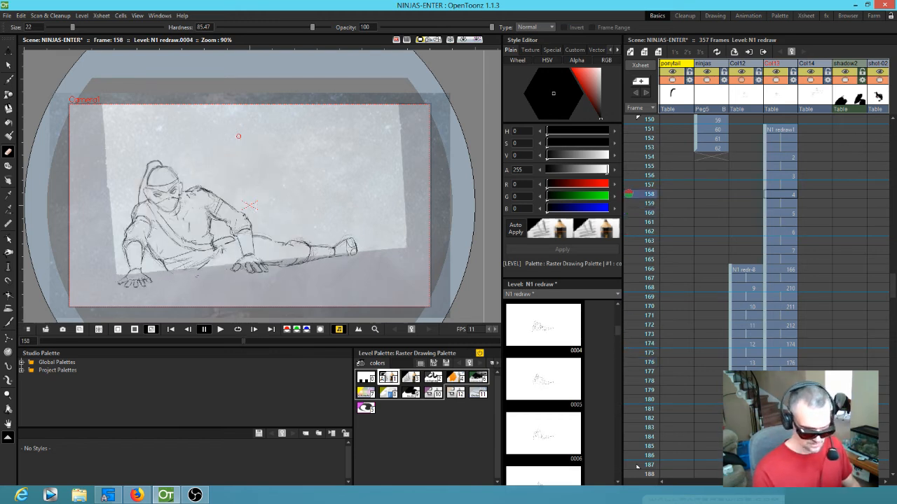
key("b")
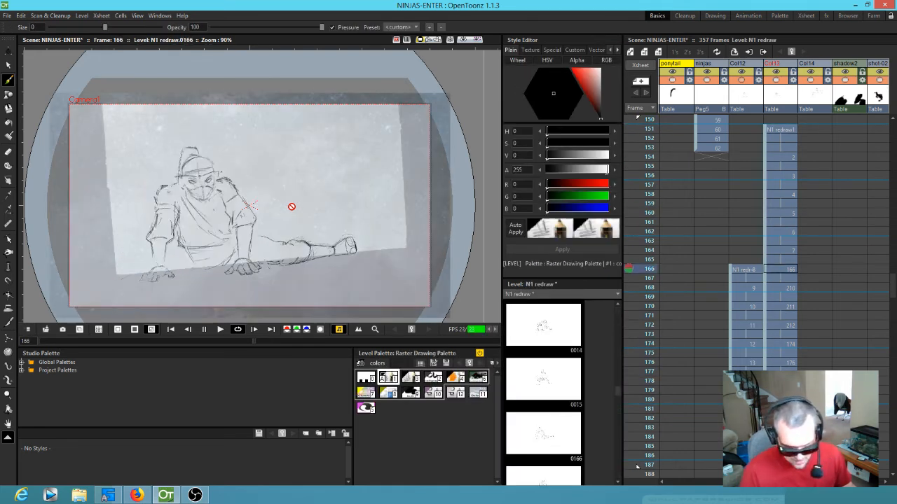
key("l")
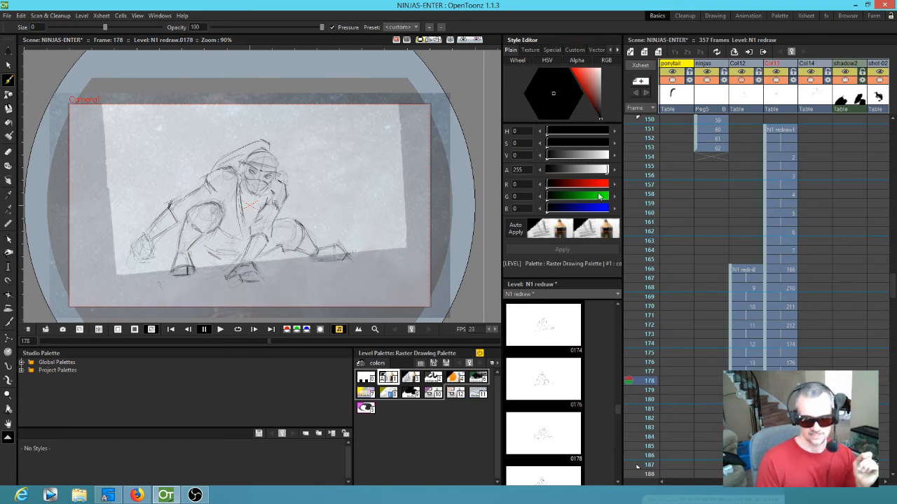
left_click(6, 15)
key("Escape")
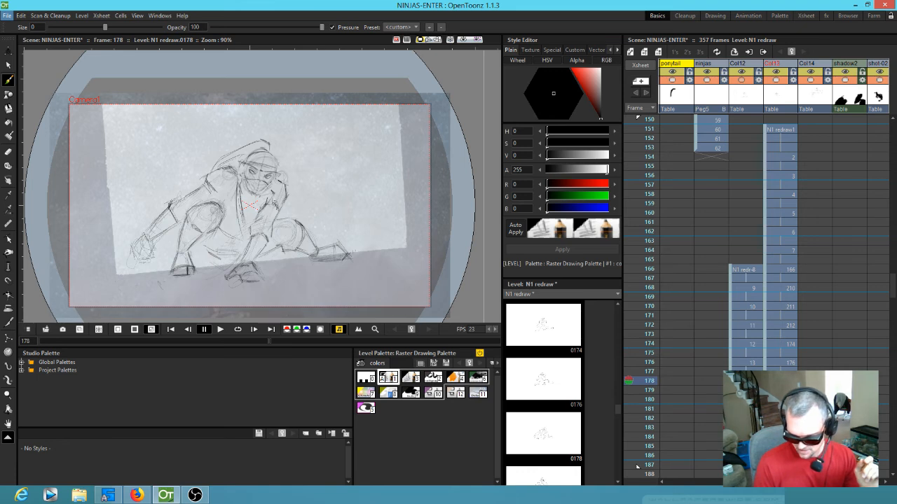
Inspect the rough "SLIGHT STAND UP" sketch in Col14 at frames 182 and 184.
scroll(819, 345, "down", 1)
left_click(814, 362)
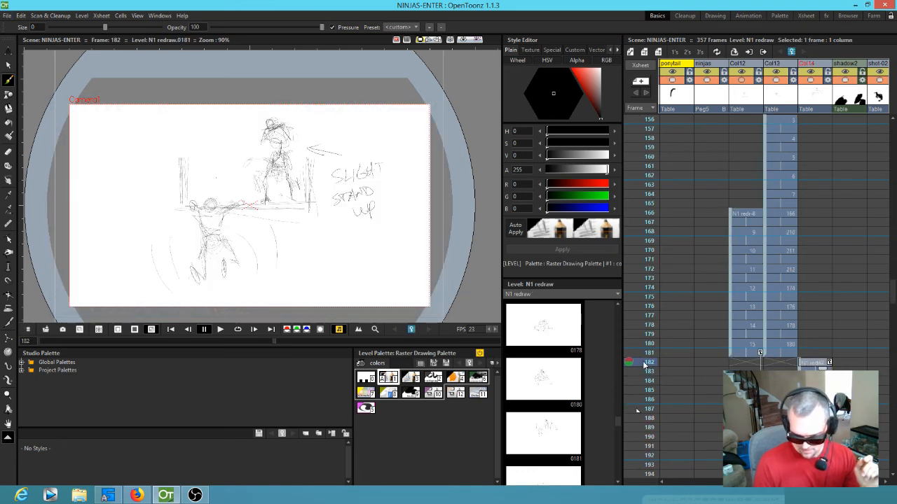
left_click(650, 381)
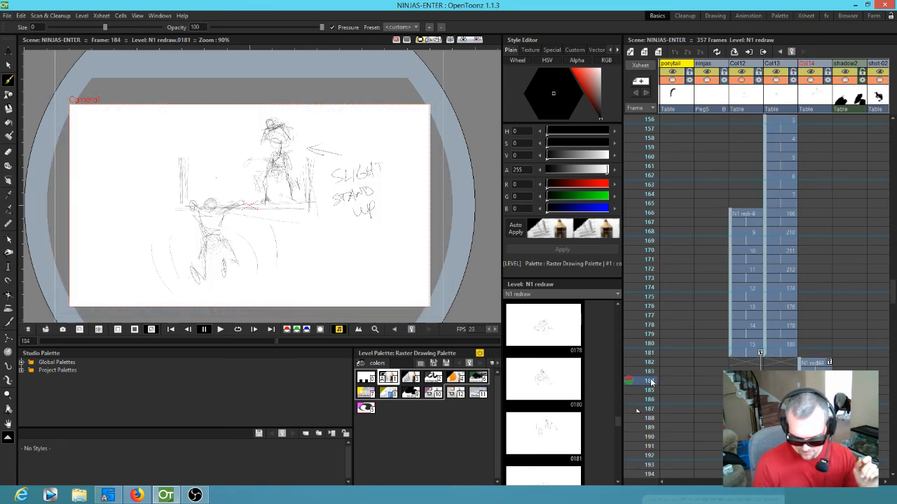
left_click(815, 363)
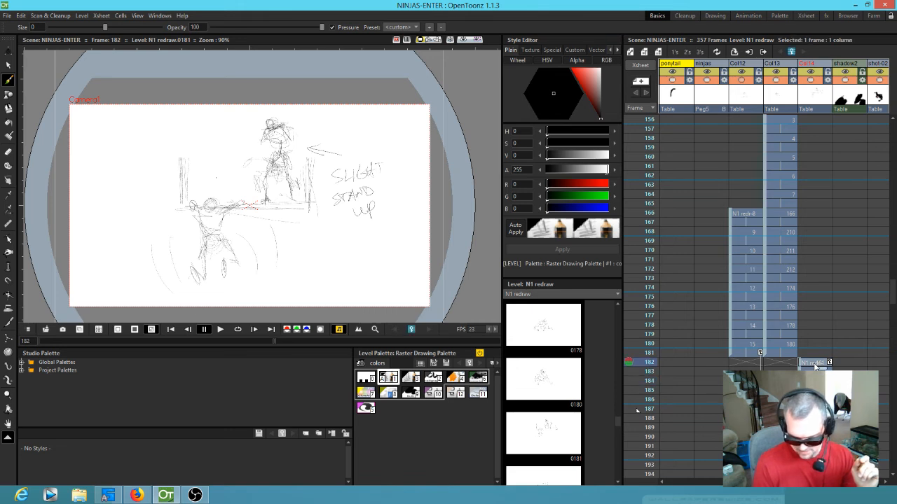
Browse the N1 redraw level's drawings between 0178 and 0212 and return to the Col14 sketch at frame 182.
left_click(566, 336)
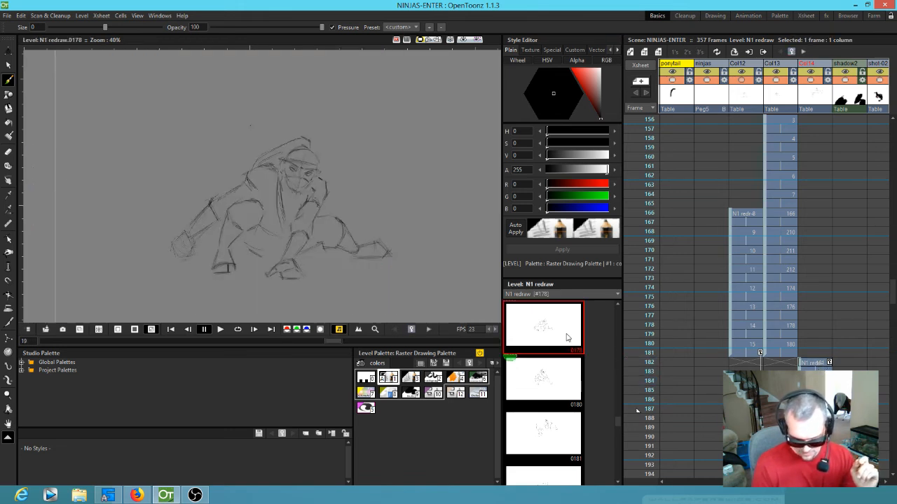
left_click(555, 365)
scroll(555, 376, "down", 5)
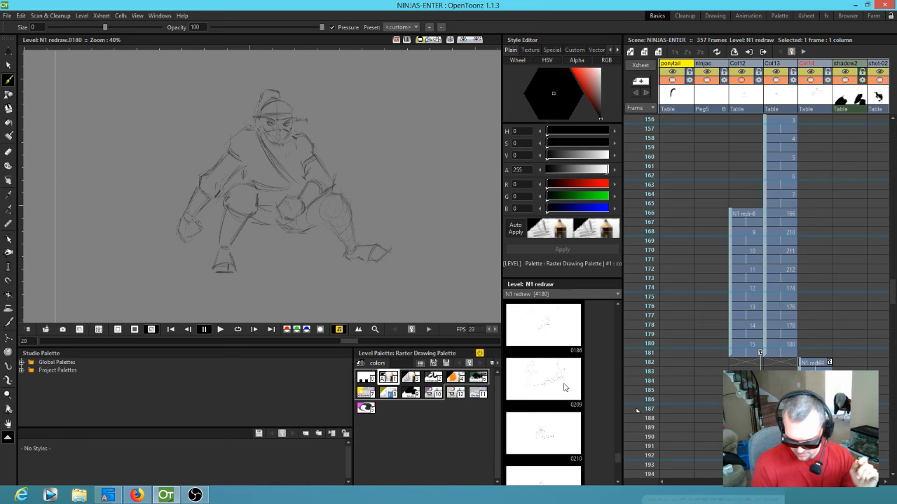
left_click(813, 363)
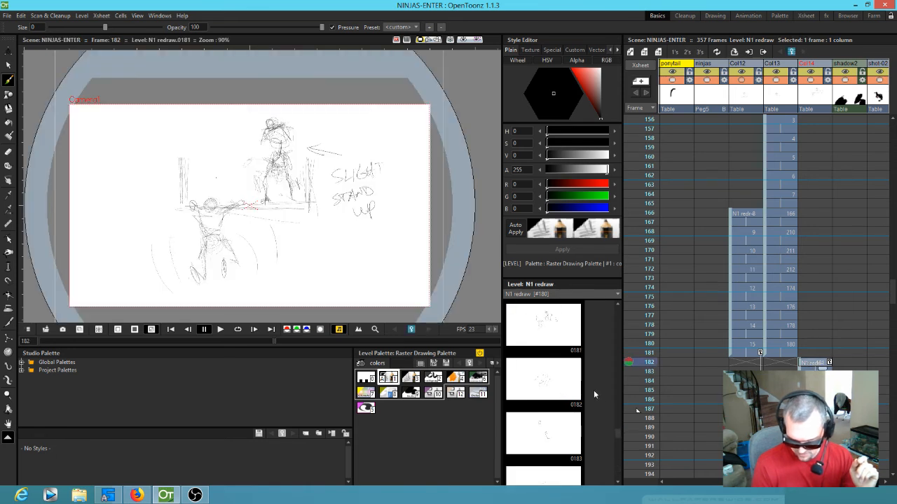
scroll(619, 435, "down", 5)
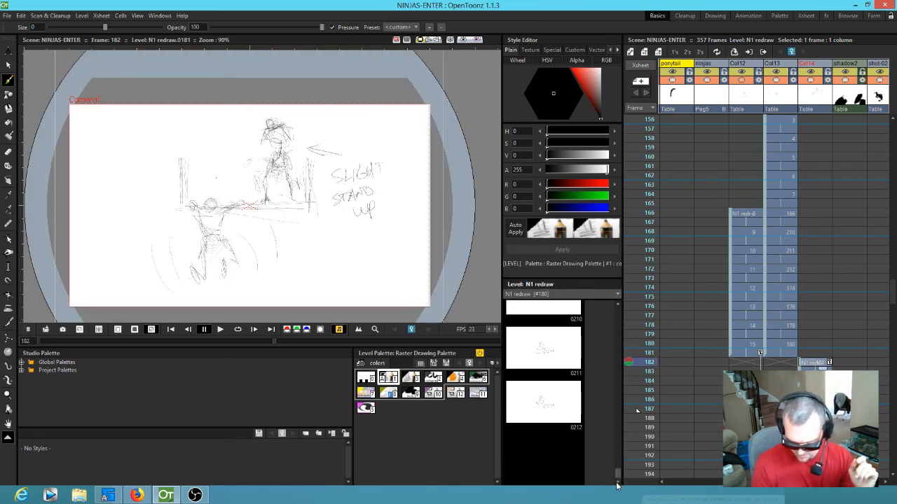
left_click(540, 413)
left_click(540, 359)
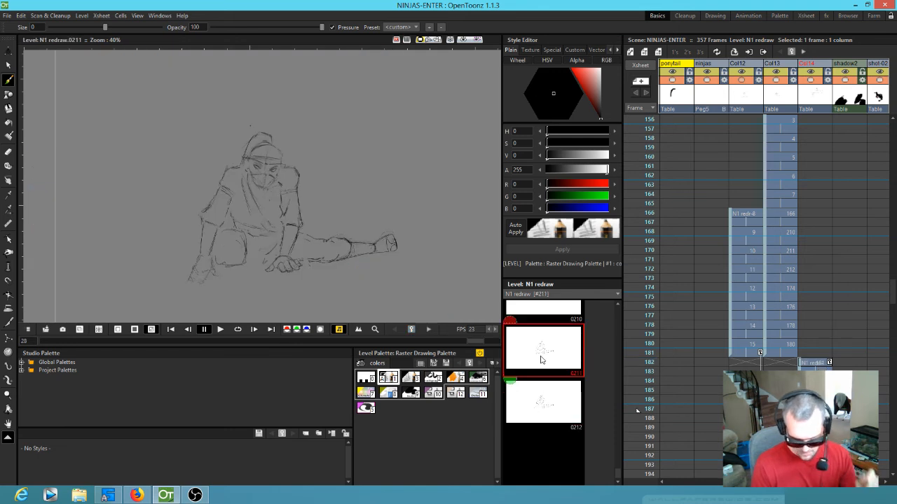
key("Up")
key("Up")
key("Up")
key("Up")
key("Up")
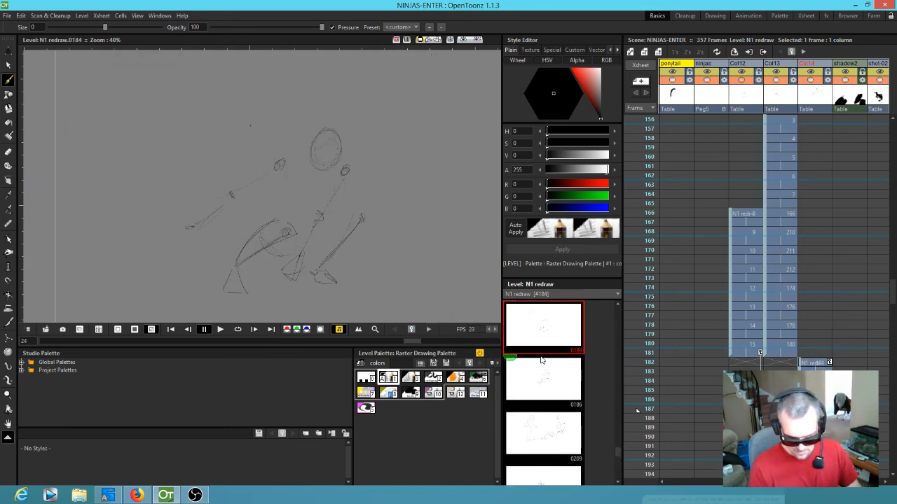
key("Up")
key("Up")
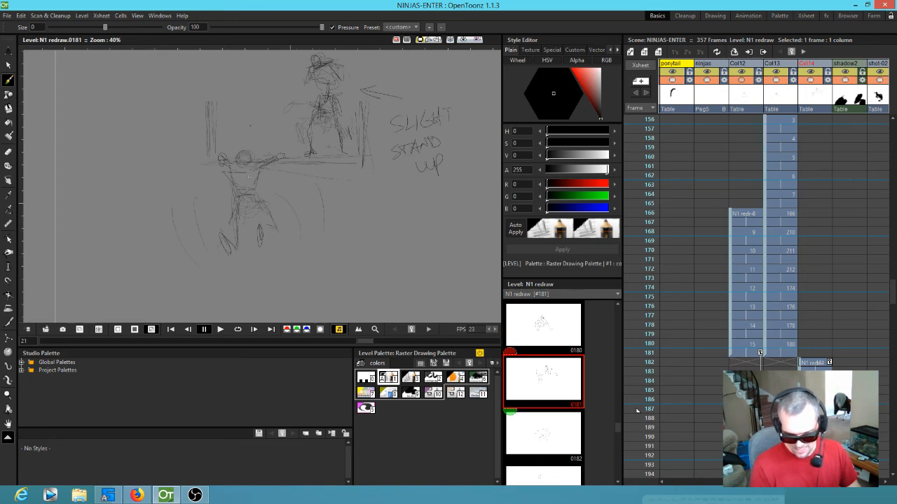
left_click(806, 362)
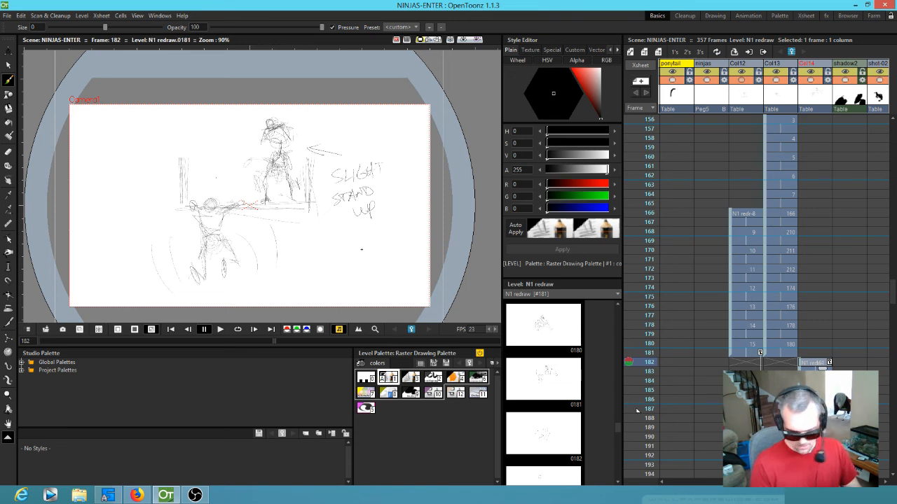
key("s")
mouse_move(415, 135)
left_mouse_down()
mouse_move(286, 89)
mouse_move(124, 289)
mouse_move(438, 183)
mouse_move(250, 239)
left_mouse_up()
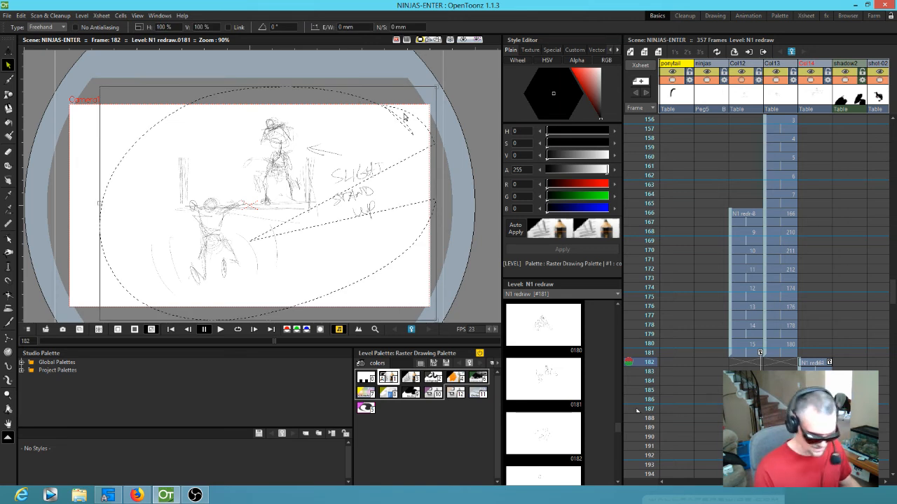
left_click(417, 87)
left_click(413, 81)
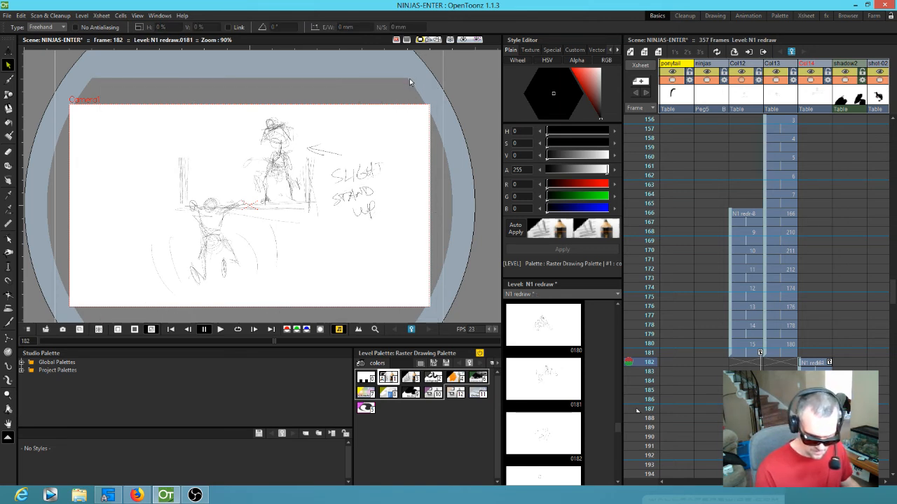
mouse_move(401, 84)
left_mouse_down()
mouse_move(325, 78)
mouse_move(180, 120)
mouse_move(106, 222)
mouse_move(151, 300)
mouse_move(243, 317)
mouse_move(354, 284)
mouse_move(434, 212)
mouse_move(439, 124)
mouse_move(396, 77)
left_mouse_up()
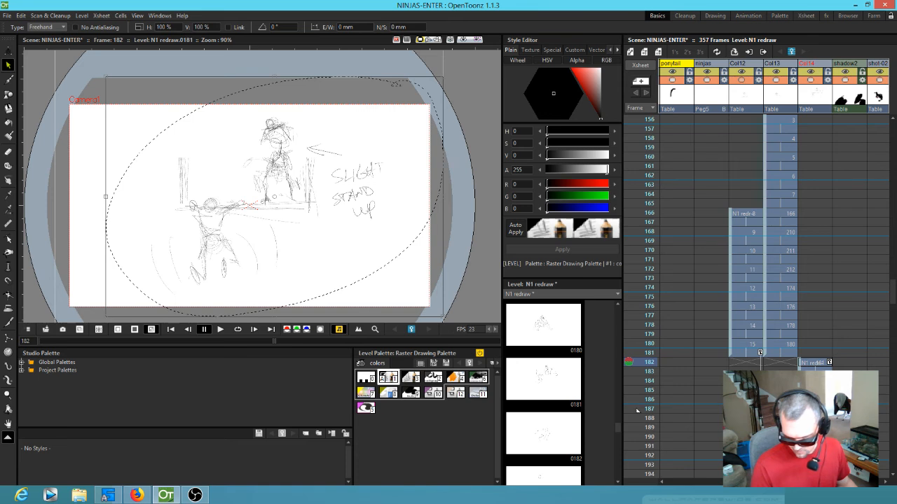
key("Escape")
Create a new drawing at frame 184 in Col14 and paste the copied "SLIGHT STAND UP" sketch into it.
key("Down")
key("Down")
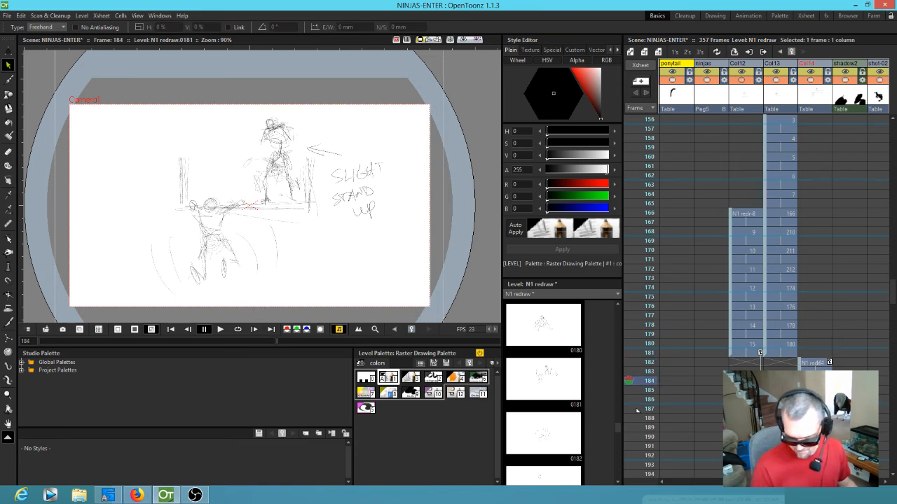
key("b")
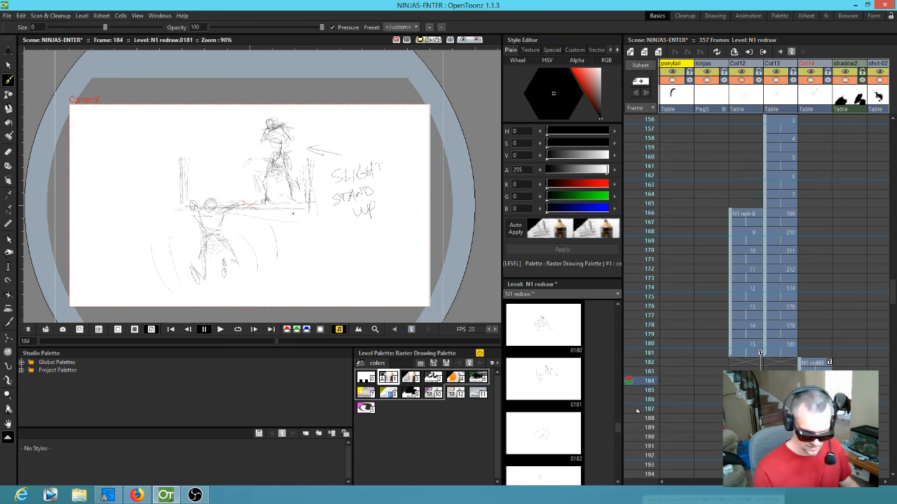
left_click(297, 210)
key("s")
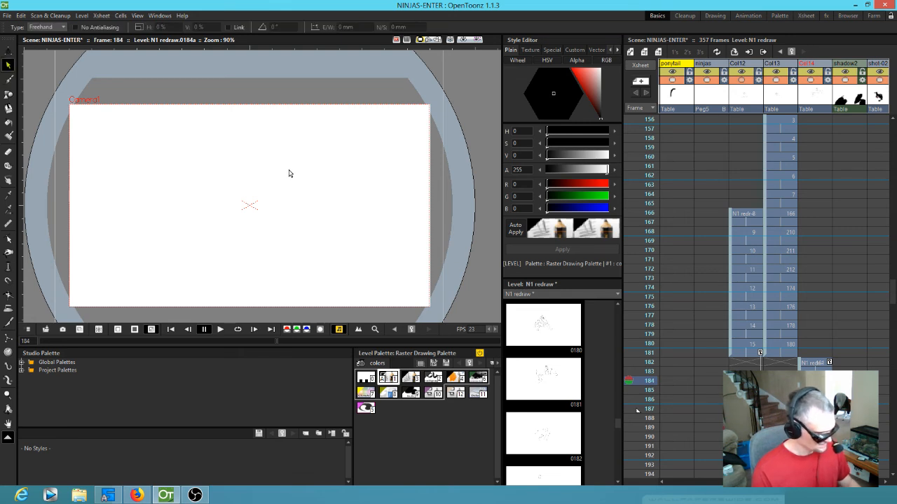
key("ctrl+v")
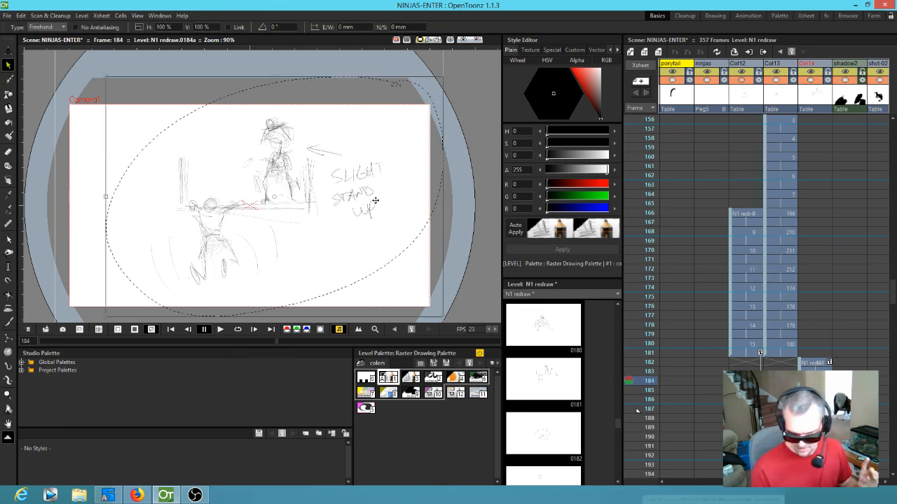
left_click(815, 381)
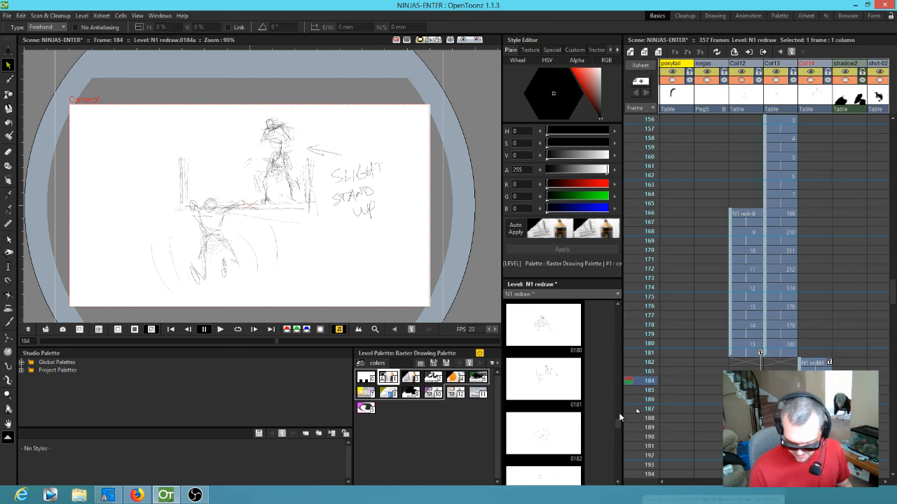
Browse the N1 redraw level's drawings from 0212 back through the earlier ones and return to drawing 0181.
left_click_drag(617, 424, 618, 469)
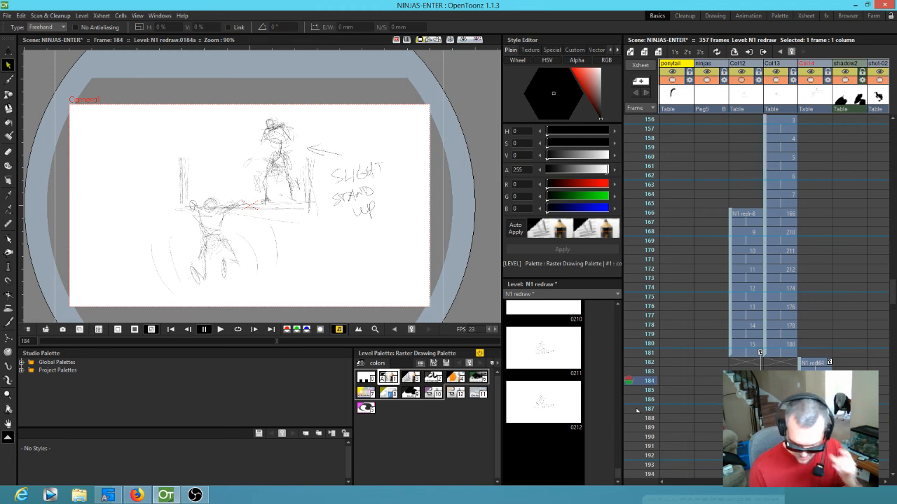
left_click(557, 406)
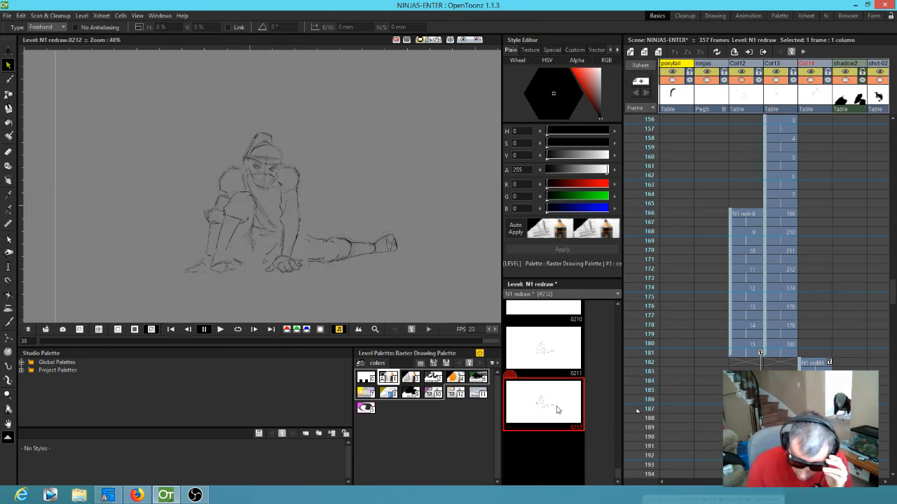
key("Up")
key("Up")
key("Up")
key("Up")
key("Up")
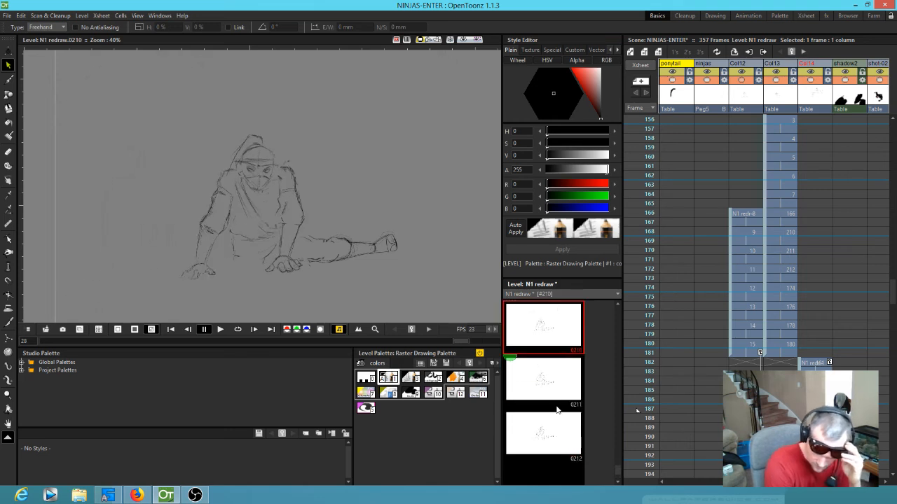
key("Up")
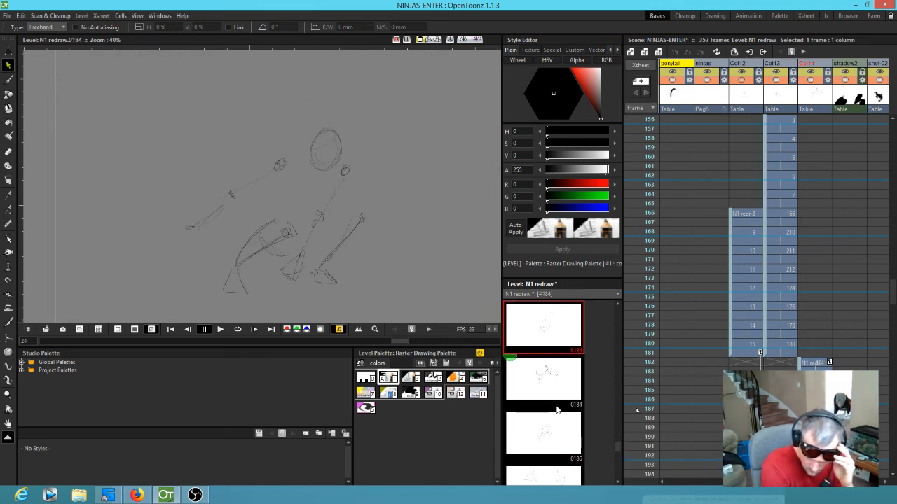
key("Down")
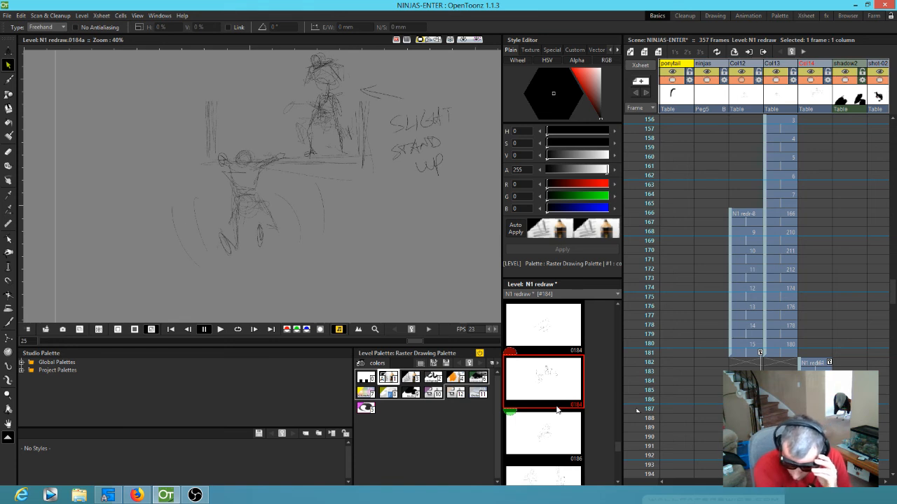
key("Up")
key("Up")
key("Up")
key("Up")
key("Up")
key("Up")
key("Up")
key("Up")
key("Up")
key("Up")
key("Up")
key("Up")
key("Up")
key("Up")
key("Up")
key("Up")
key("Up")
key("Up")
key("Up")
key("Up")
key("Up")
key("Up")
key("Down")
key("Down")
key("Down")
key("Down")
key("Down")
key("Down")
key("Down")
key("Down")
key("Down")
key("Down")
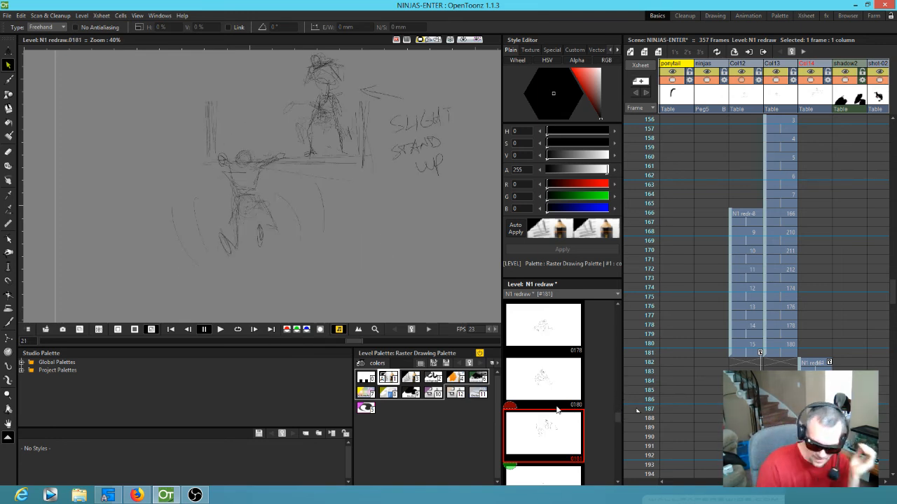
Save the scene together with all its levels.
left_click(6, 15)
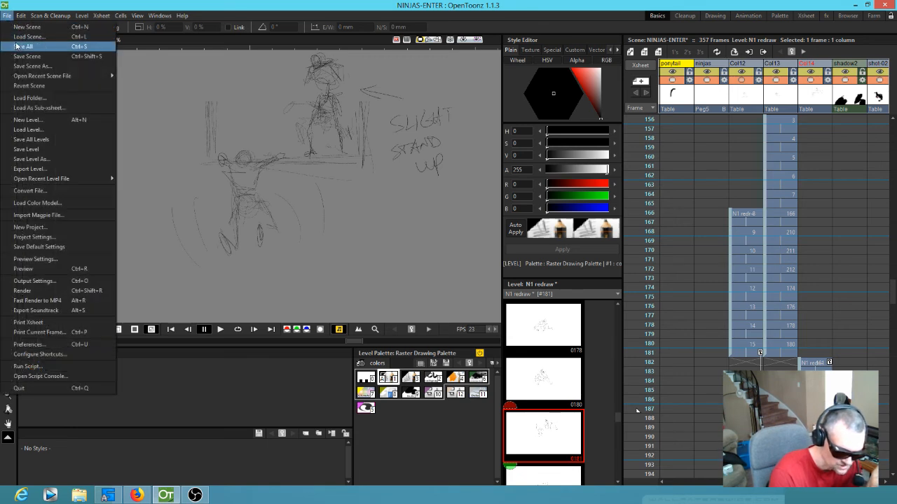
left_click(14, 42)
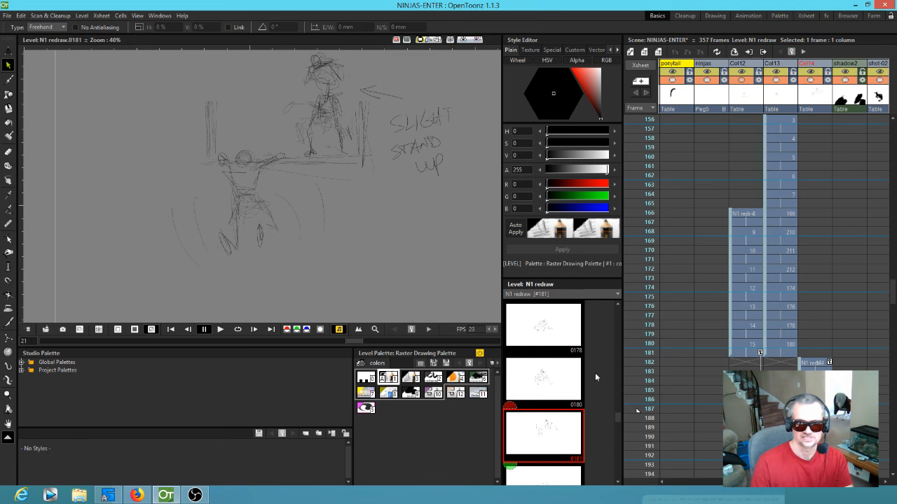
left_click(785, 232)
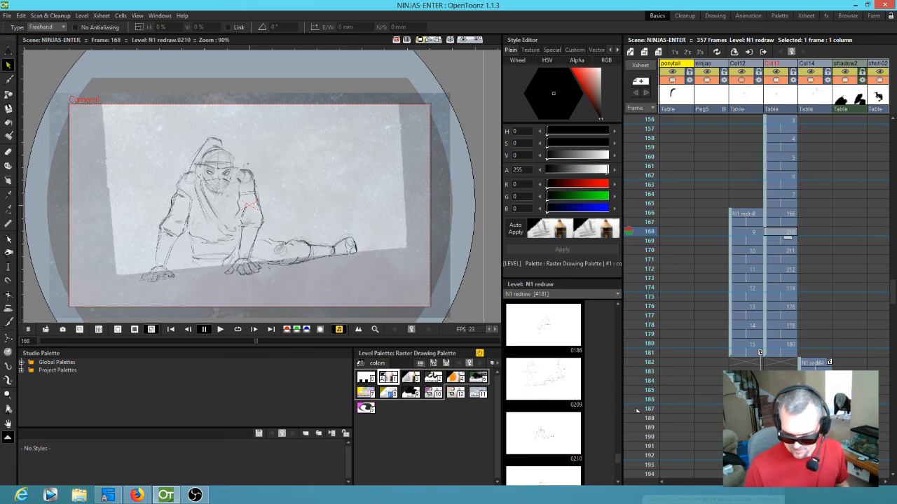
Extend the exposure of drawing 181 in Col14 through frame 185 so drawing 184a starts at frame 186.
left_click(812, 399)
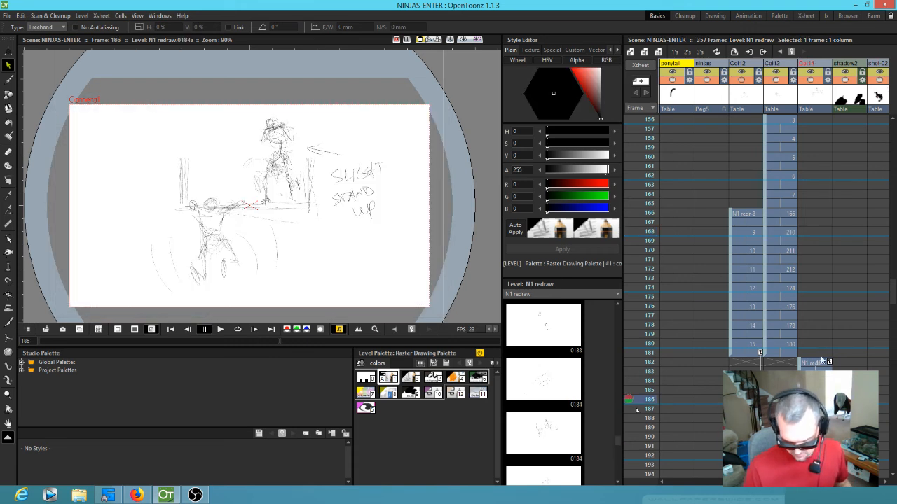
scroll(820, 344, "down", 5)
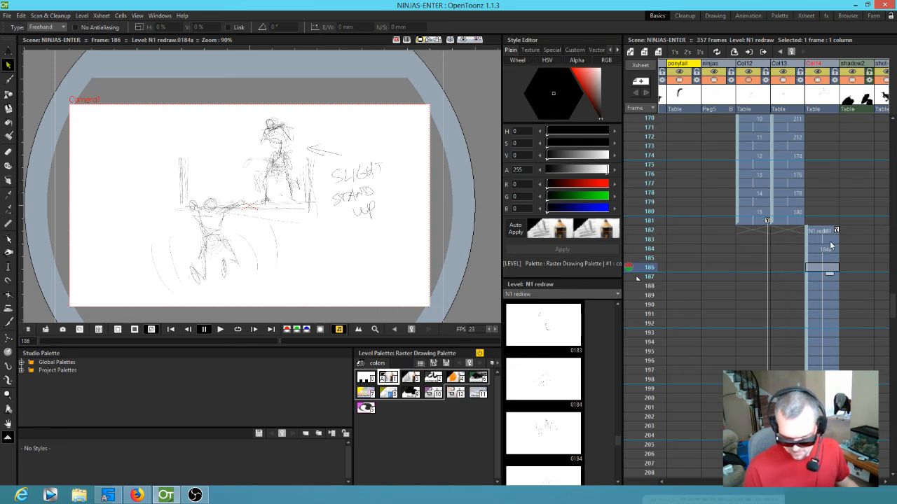
left_click(831, 241)
left_click_drag(830, 247, 830, 267)
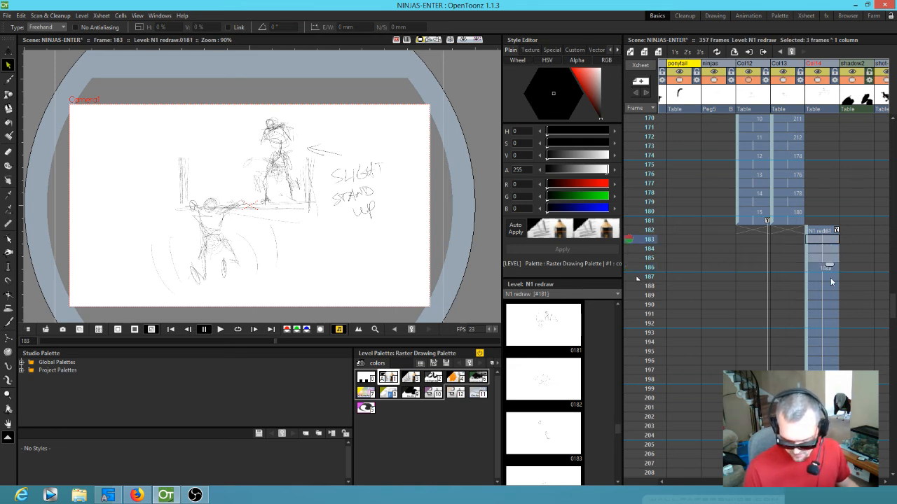
left_click(827, 269)
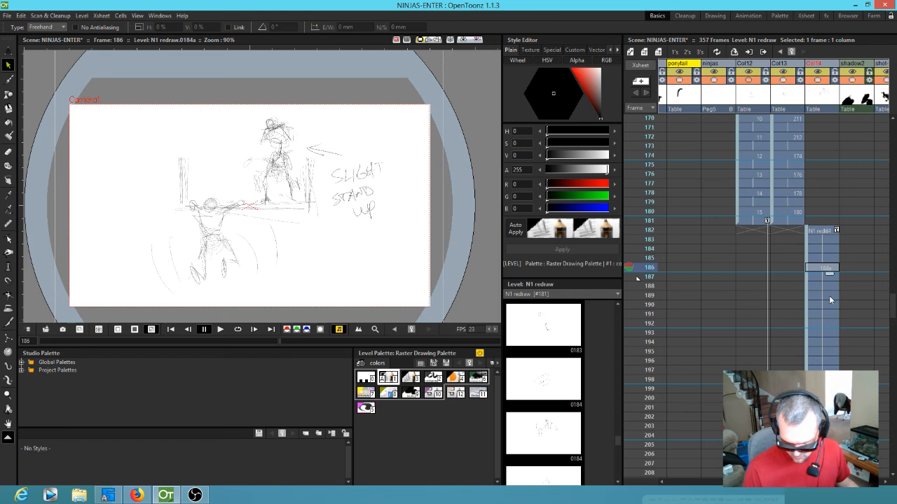
Create new blank N1 redraw drawings at frames 190 and 194 in Col14.
left_click(828, 304)
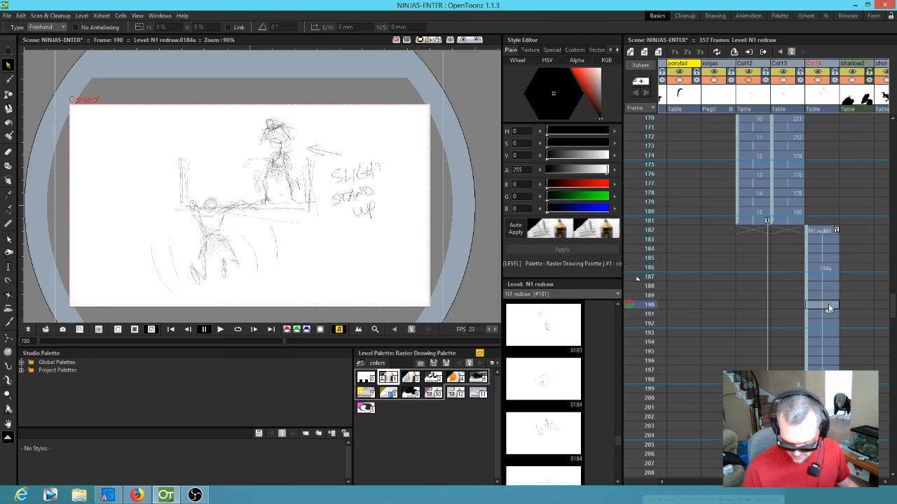
key("b")
left_click(307, 238)
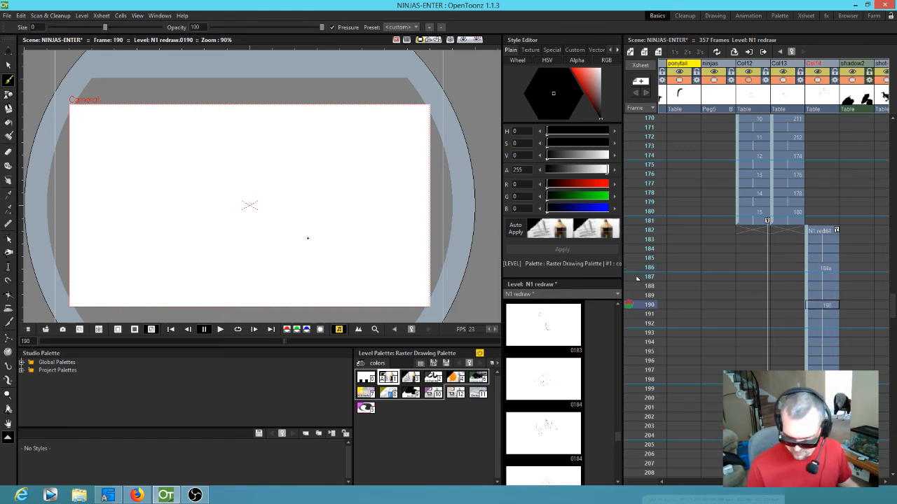
left_click(833, 341)
left_click(306, 220)
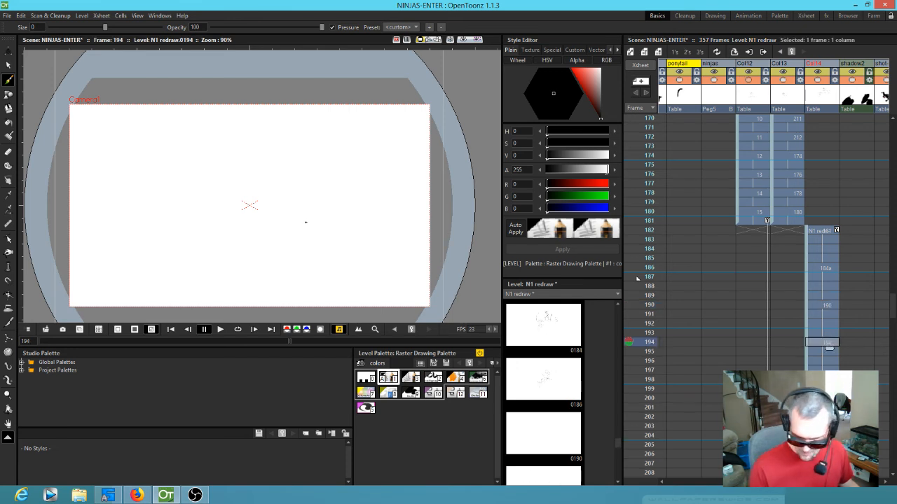
Copy the whole "SLIGHT STAND UP" sketch from frame 186 and paste it into the drawings at frames 190 and 194.
left_click(831, 269)
key("s")
mouse_move(384, 102)
left_mouse_down()
mouse_move(325, 84)
mouse_move(118, 252)
mouse_move(414, 157)
mouse_move(415, 119)
left_mouse_up()
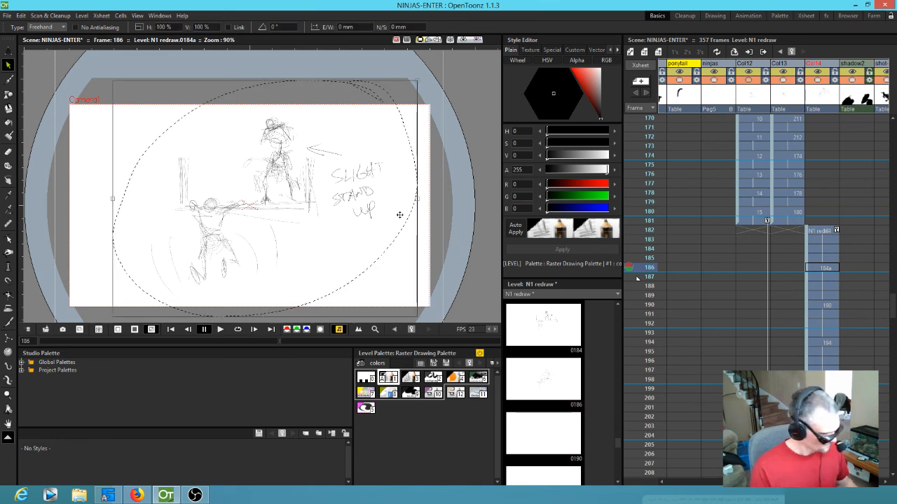
left_click(826, 304)
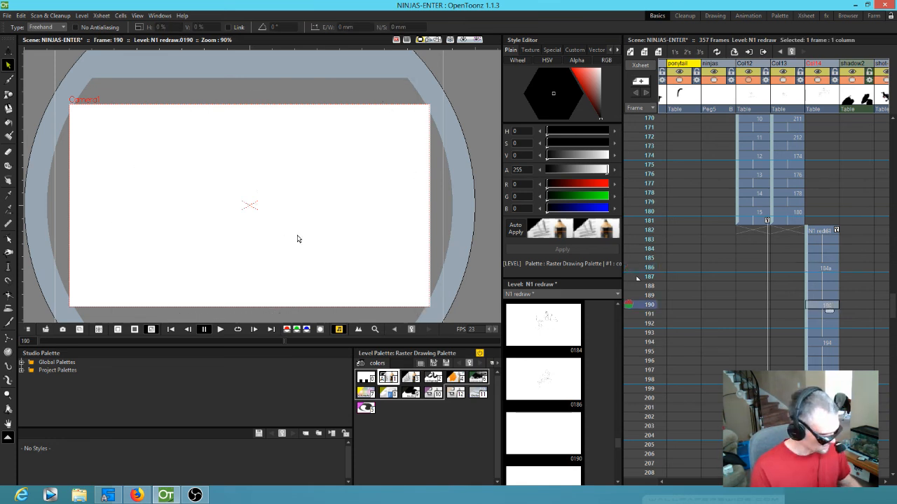
key("ctrl+v")
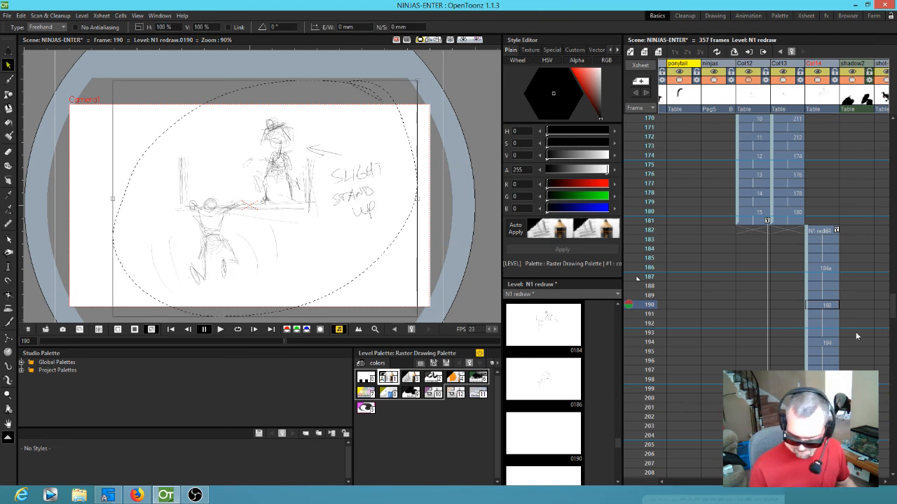
left_click(826, 342)
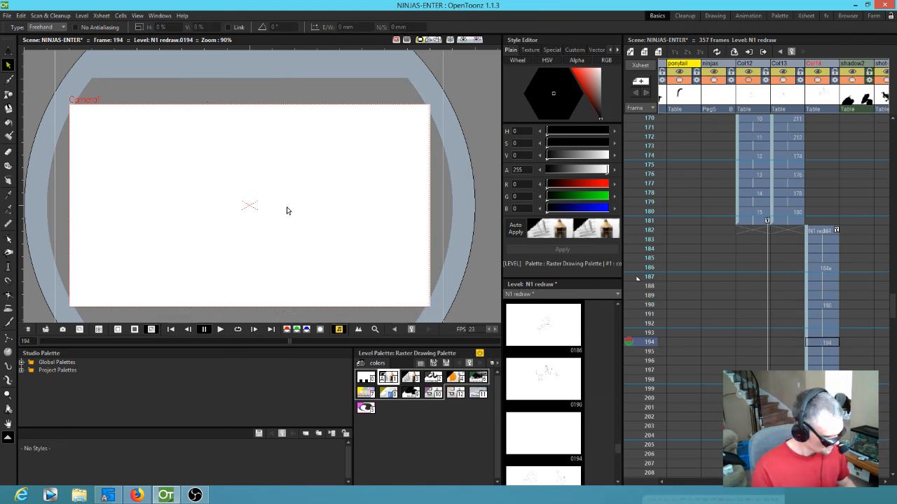
key("ctrl+v")
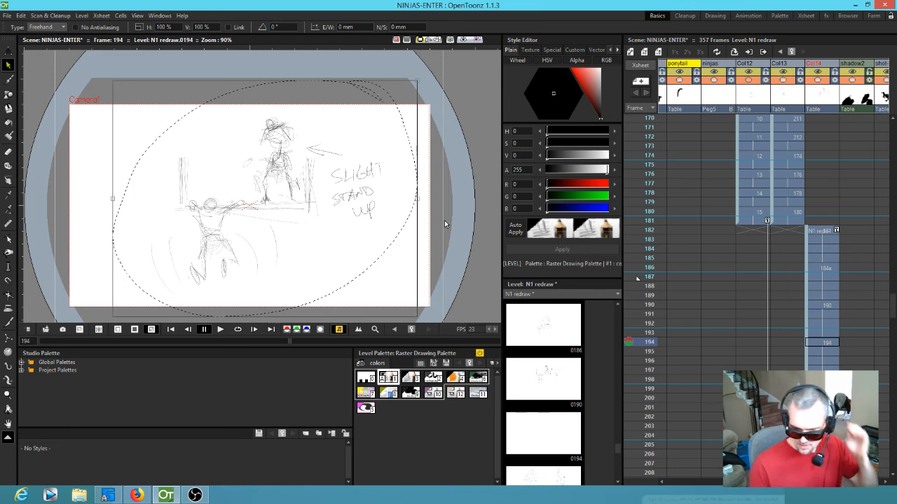
Delete the leftover Col14 exposure cells from frame 198 onward.
left_click(830, 267)
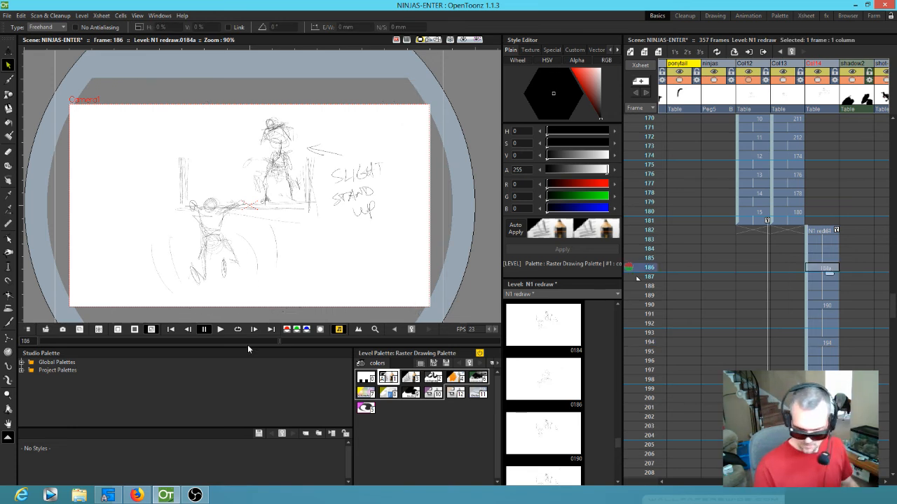
scroll(815, 318, "down", 3)
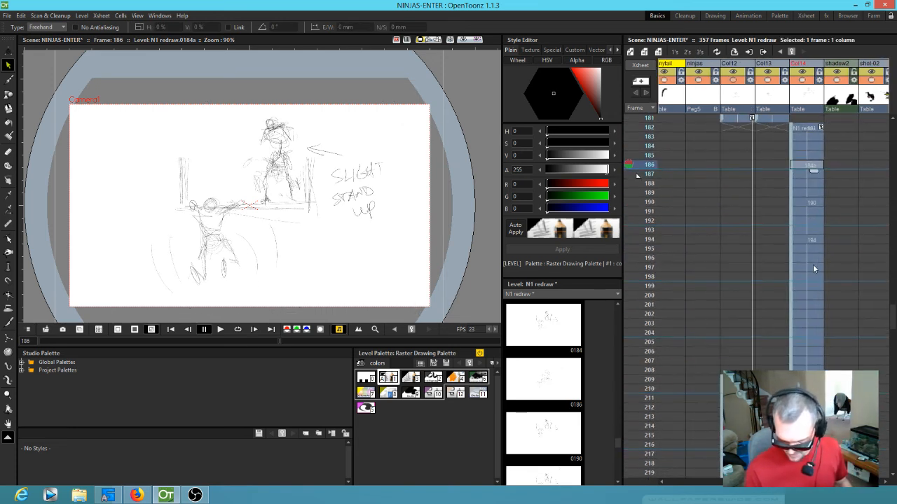
left_click(811, 276)
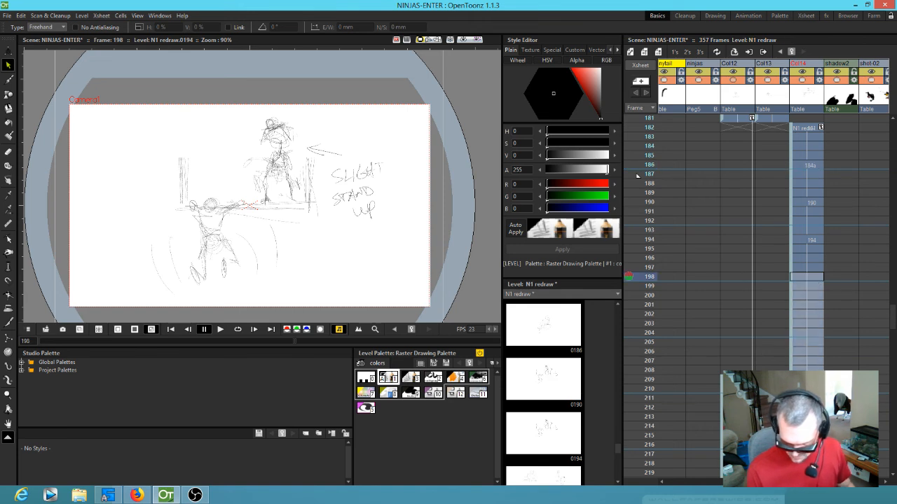
key("Delete")
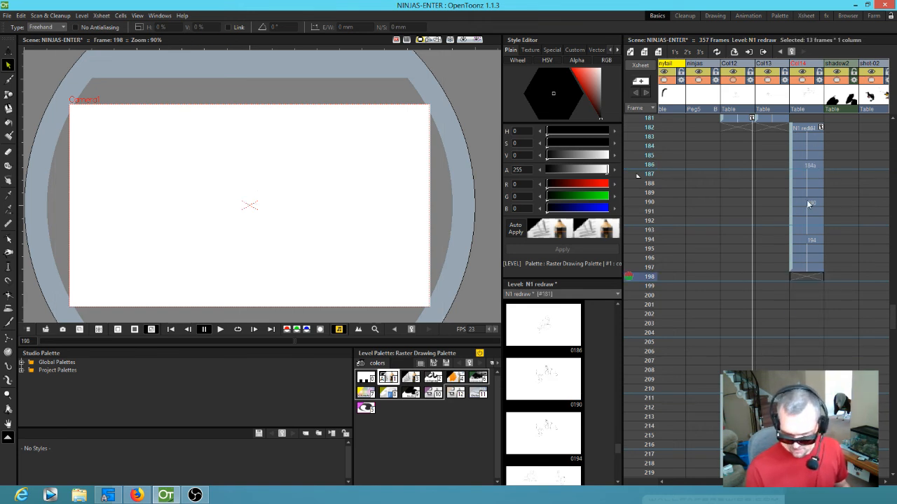
Erase the hanging ninja's legs below the hips in drawing 184a at frame 186 of Col14.
left_click_drag(391, 229, 489, 281)
left_click(810, 128)
left_click_drag(381, 271, 291, 185)
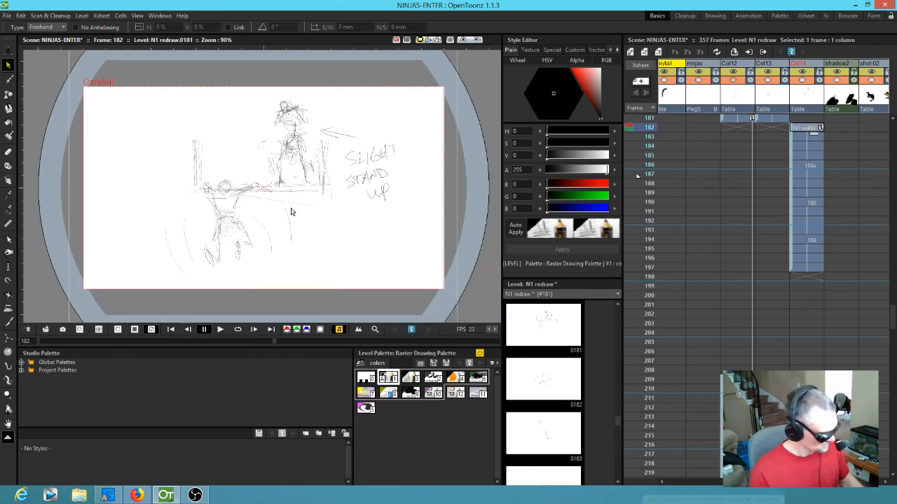
key("shift+space")
left_click_drag(269, 219, 323, 184)
left_click_drag(312, 246, 356, 178)
left_click(814, 166)
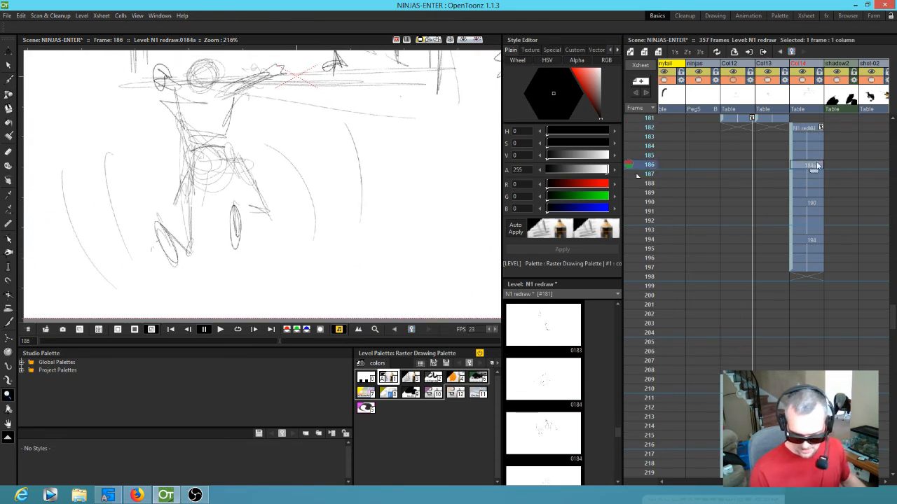
key("a")
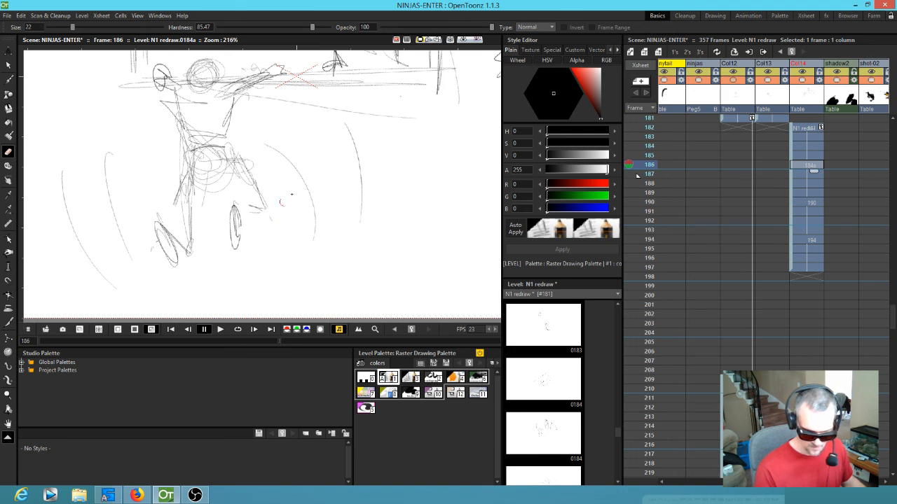
mouse_move(226, 253)
left_mouse_down()
mouse_move(258, 148)
mouse_move(234, 195)
mouse_move(195, 208)
mouse_move(154, 265)
left_mouse_up()
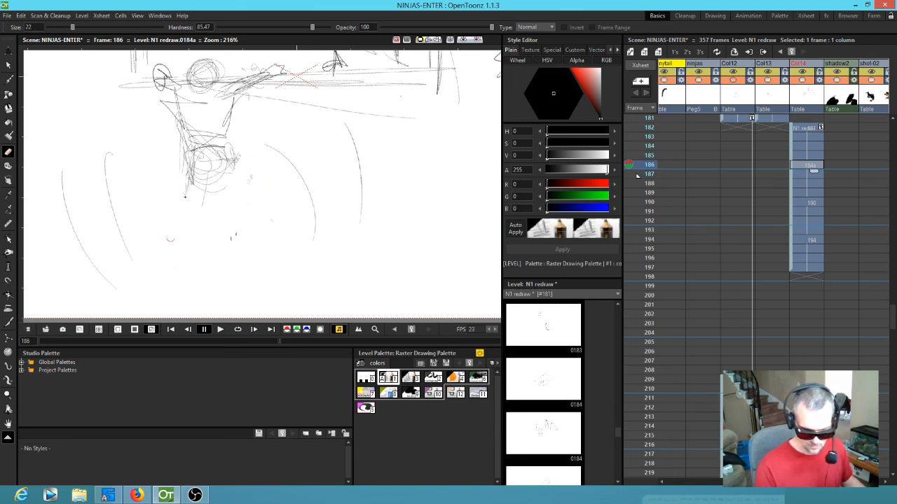
Enlarge the eraser to size 67 and erase the hanging ninja's legs in the Col14 drawings at frames 190 and 194.
left_click(812, 202)
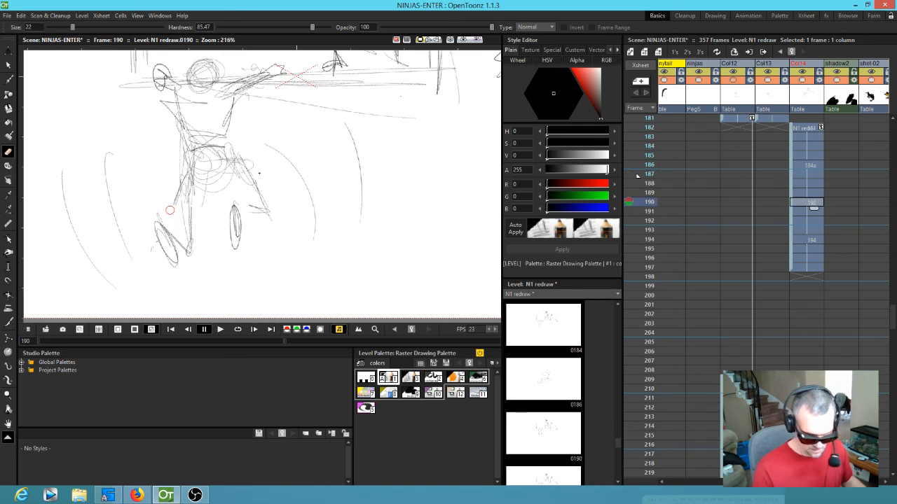
left_click_drag(84, 27, 123, 26)
mouse_move(278, 215)
left_mouse_down()
mouse_move(243, 245)
mouse_move(227, 235)
mouse_move(235, 194)
mouse_move(225, 218)
mouse_move(176, 253)
mouse_move(191, 221)
mouse_move(173, 204)
left_mouse_up()
left_click(811, 240)
mouse_move(236, 238)
left_mouse_down()
mouse_move(235, 207)
mouse_move(281, 162)
left_mouse_up()
mouse_move(182, 263)
left_mouse_down()
mouse_move(176, 201)
mouse_move(157, 194)
mouse_move(171, 254)
left_mouse_up()
Onion-skin the previous drawing at frame 186 and sketch new legs, one bent backward and the other thigh swung out horizontally.
left_click(810, 167)
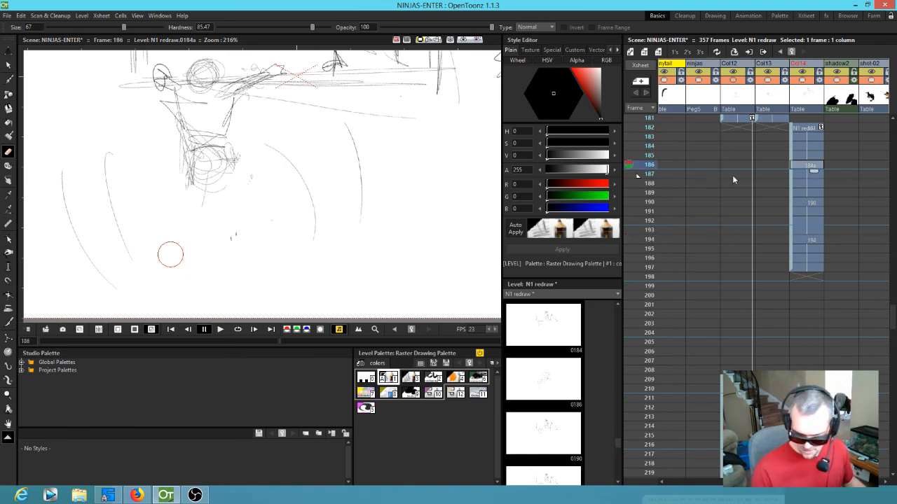
left_click(630, 155)
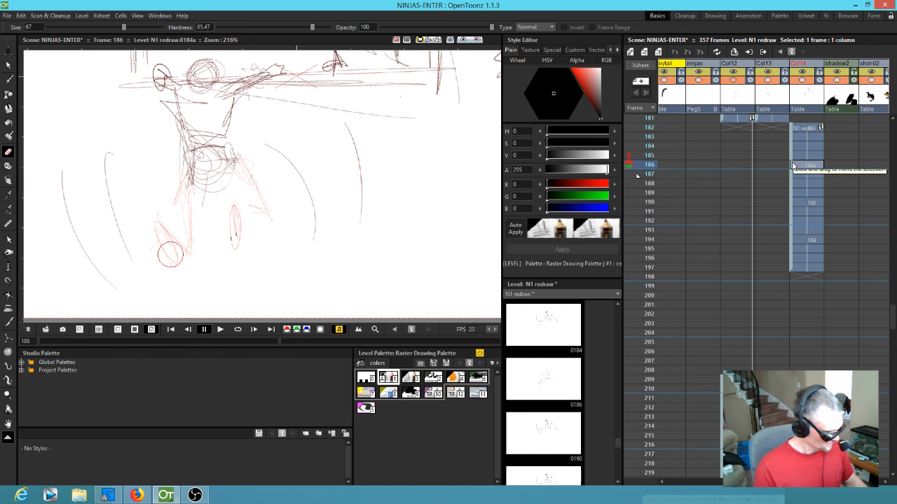
key("b")
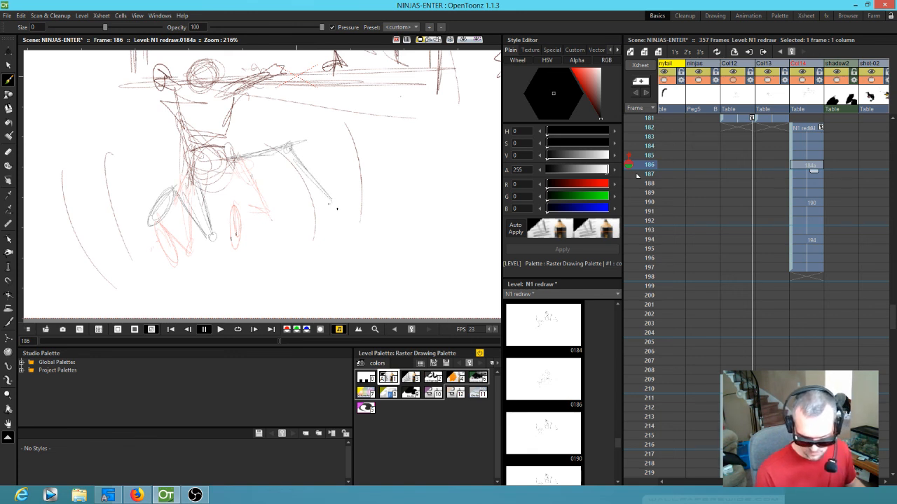
Sketch new swinging leg poses at frames 190 and 194, with one leg kicked out straight sideways at frame 194.
left_click(811, 204)
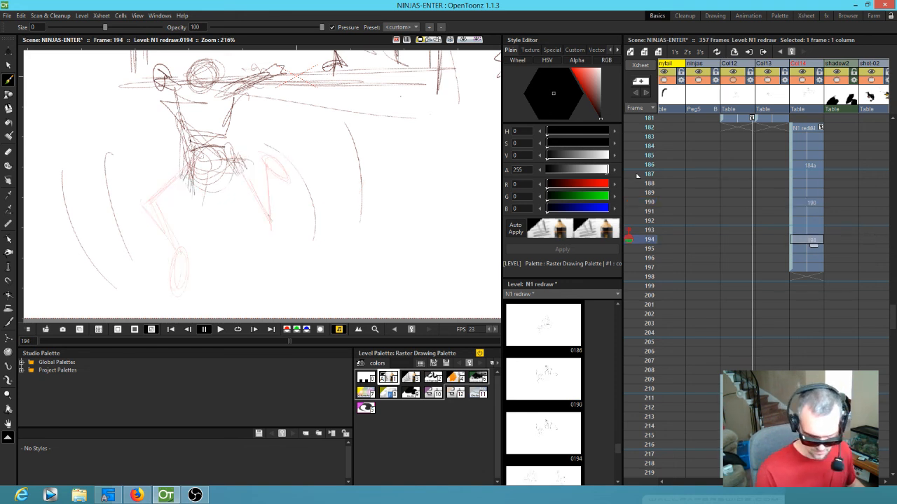
left_click_drag(112, 181, 144, 170)
mouse_move(87, 164)
left_mouse_down()
mouse_move(98, 166)
mouse_move(86, 155)
mouse_move(85, 172)
left_mouse_up()
left_click_drag(252, 161, 245, 175)
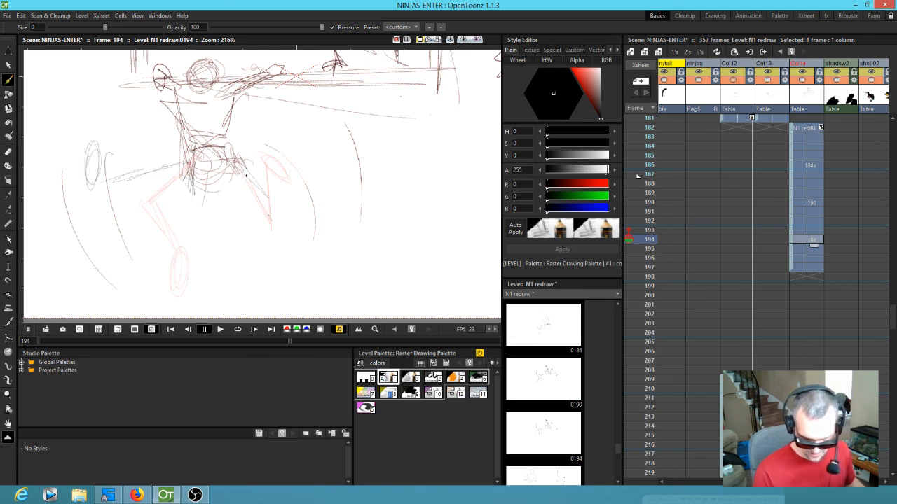
mouse_move(277, 217)
left_mouse_down()
mouse_move(217, 224)
mouse_move(227, 221)
mouse_move(220, 231)
mouse_move(238, 255)
left_mouse_up()
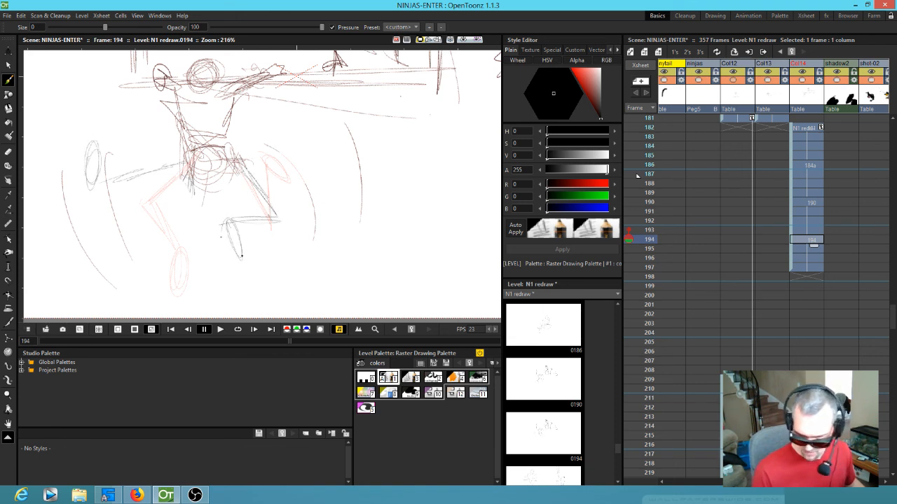
Repeat the Col14 cells of frames 182 to 197 from frame 198 onward, keeping the repeat only through frame 208.
left_click(809, 129)
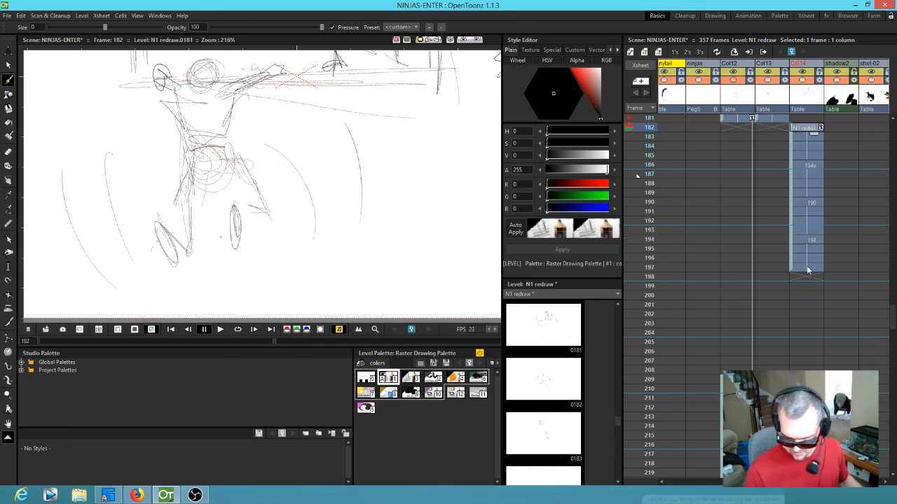
left_click(807, 270, "shift")
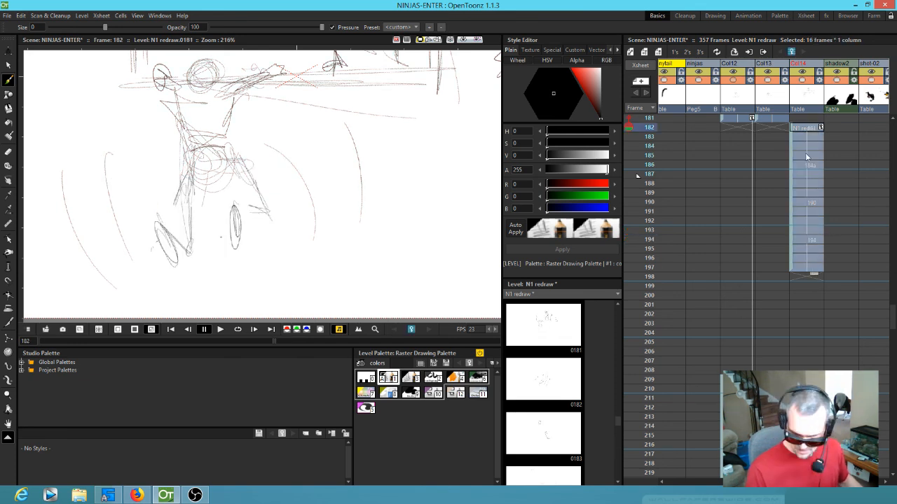
left_click(800, 278)
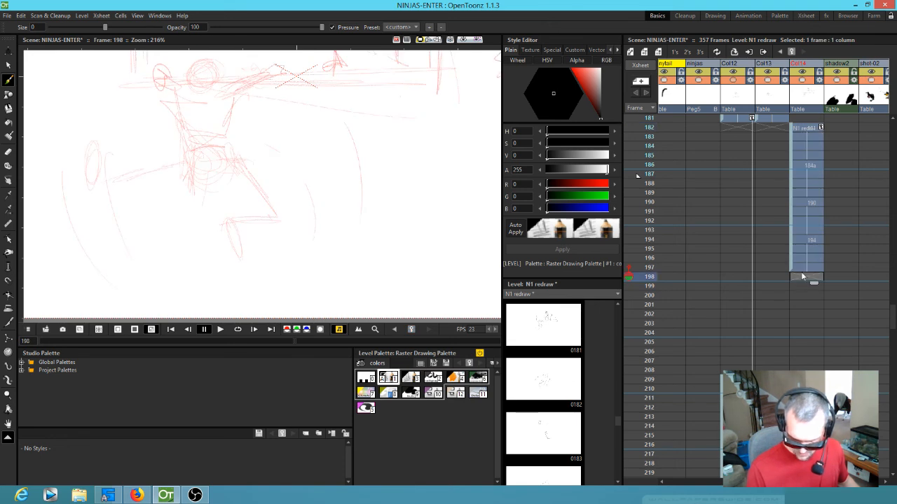
key("ctrl+v")
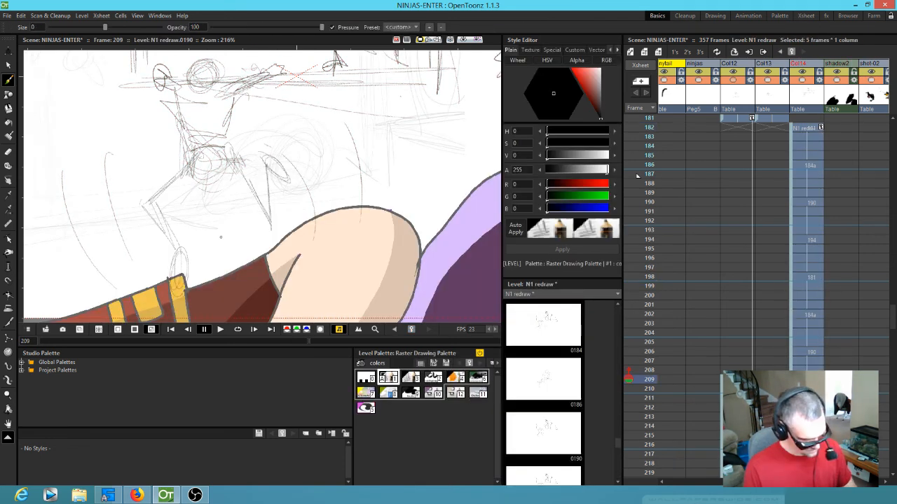
Limit the playback range to frames 182 through 208 and loop the leg swing to check its motion.
left_click(649, 126)
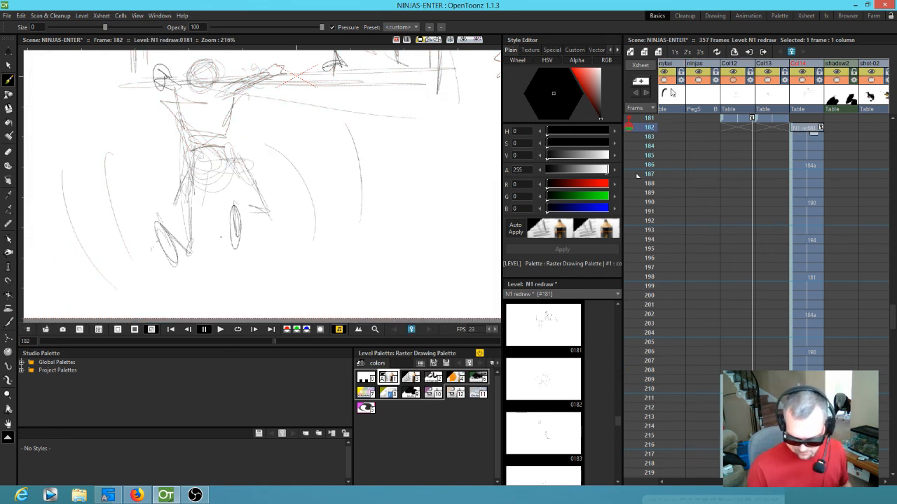
right_click(645, 130)
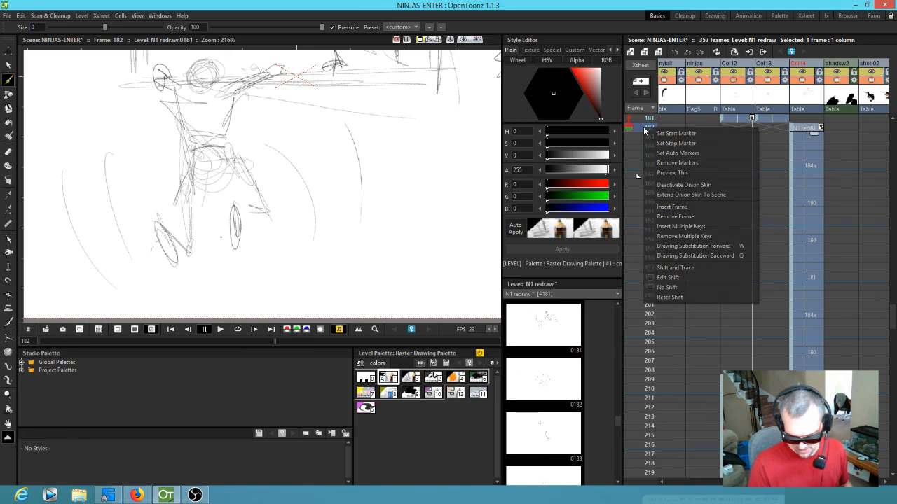
left_click(652, 132)
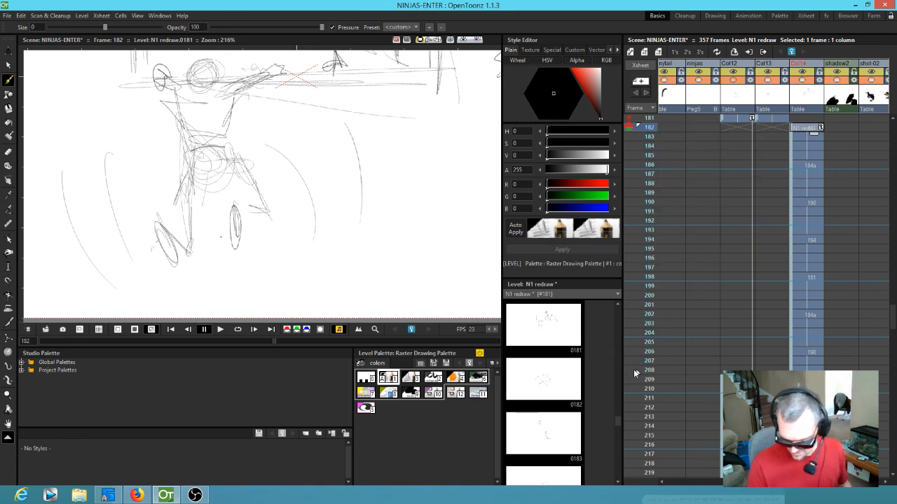
key("alt+9")
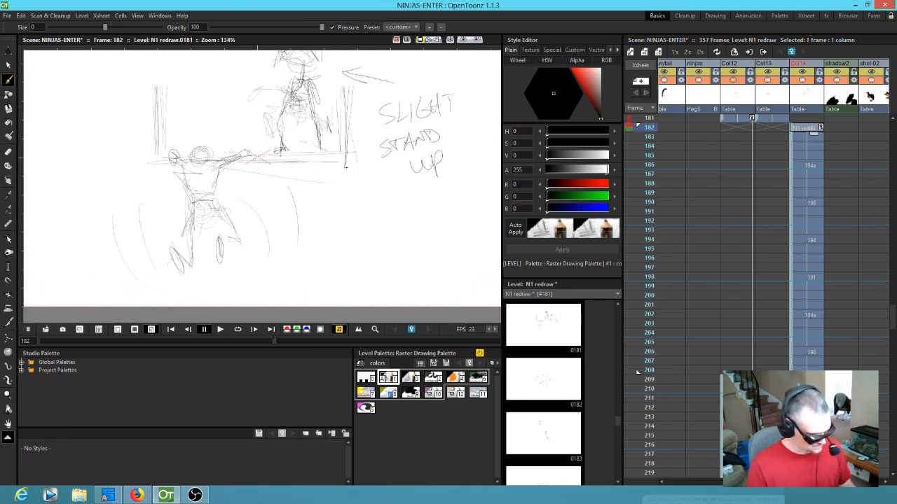
key("p")
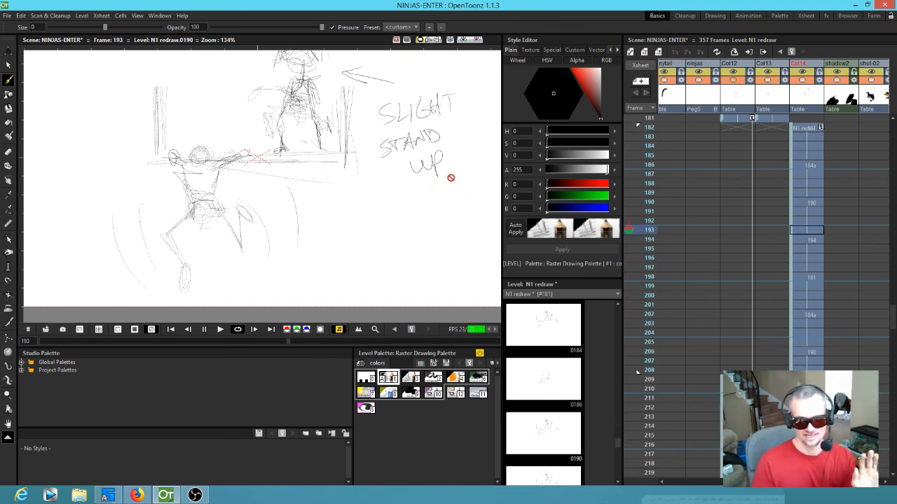
Move the playback start marker to frame 142 and loop the sequence with onion skin turned off.
scroll(442, 217, "down", 1)
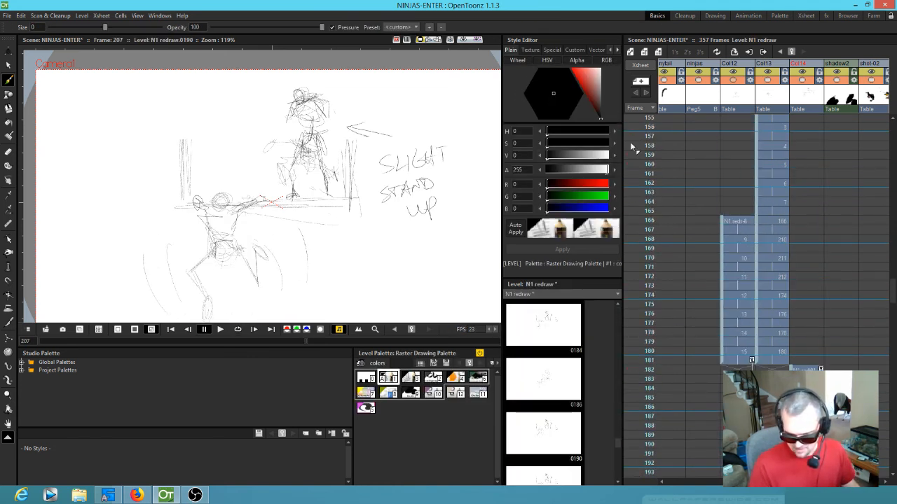
scroll(634, 175, "up", 6)
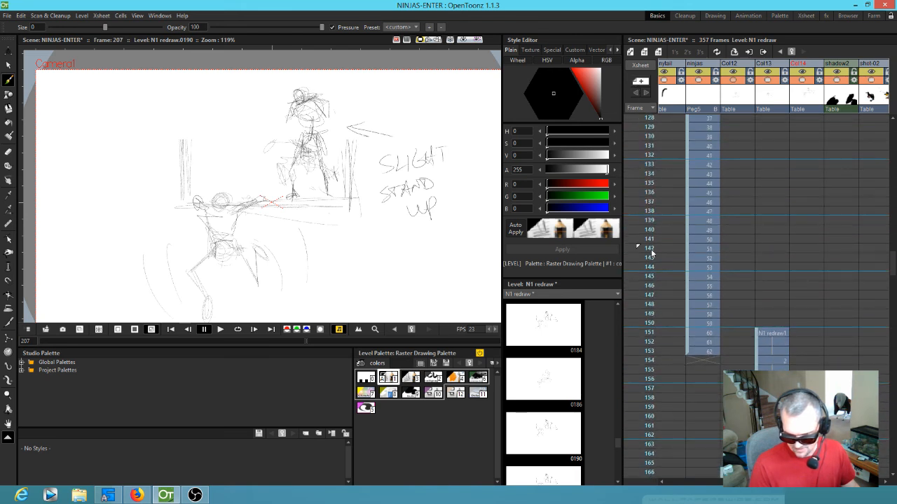
left_click(700, 257)
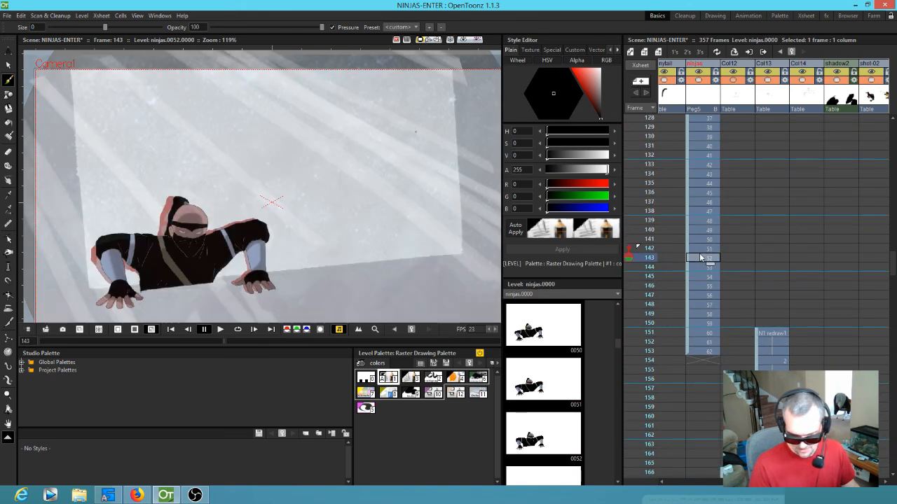
left_click(629, 249)
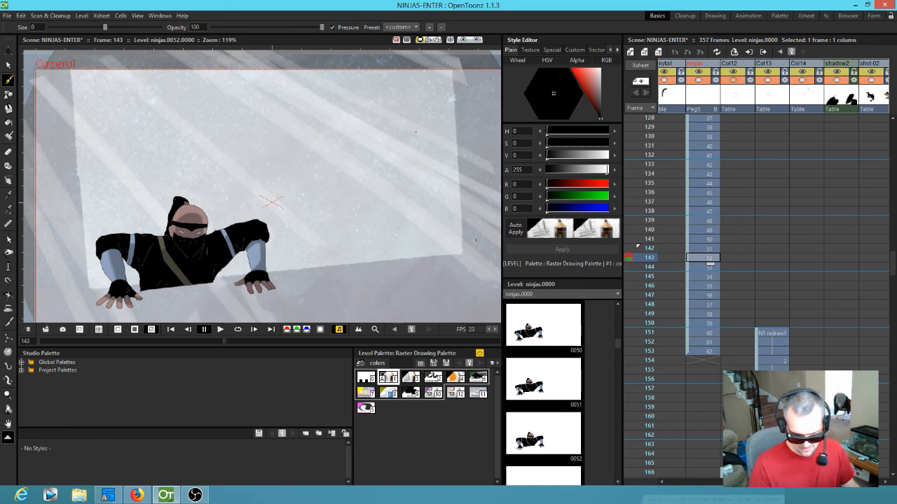
key("l")
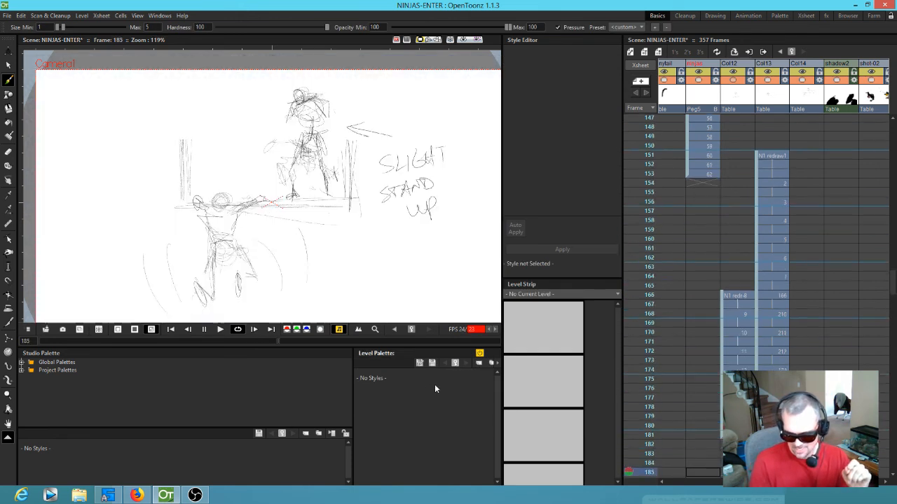
Extend the playback range to frame 272, then scrub and replay the sequence to check how the shots connect.
scroll(672, 325, "down", 5)
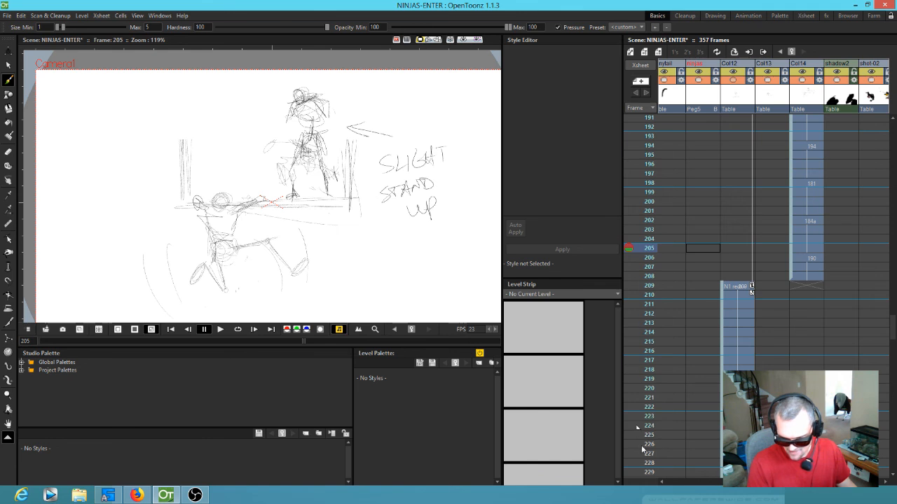
scroll(642, 450, "down", 8)
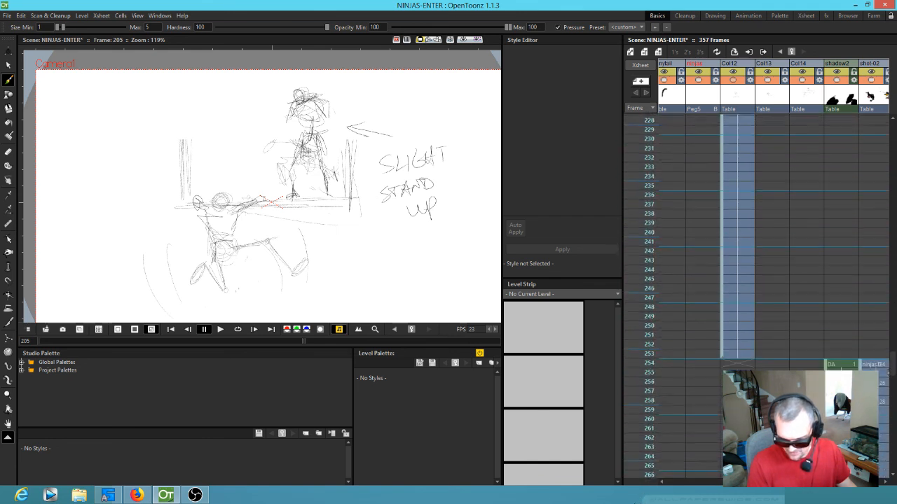
scroll(637, 476, "down", 2)
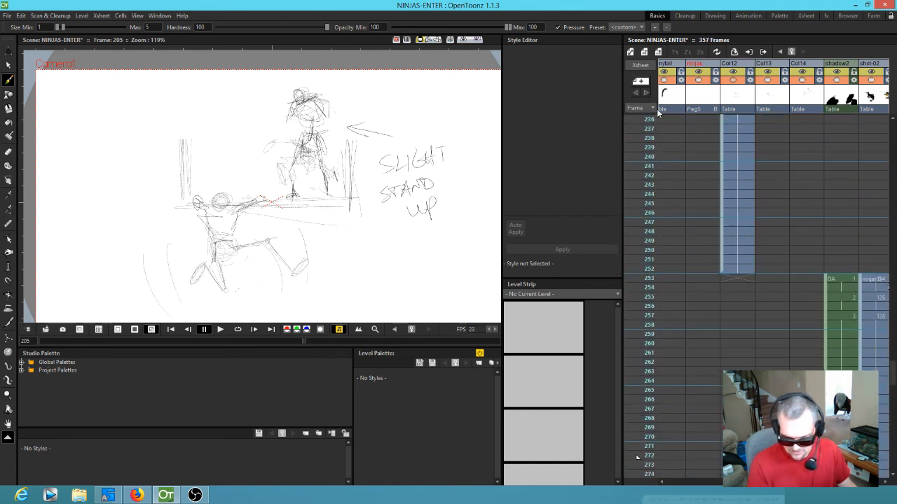
left_click_drag(649, 123, 649, 212)
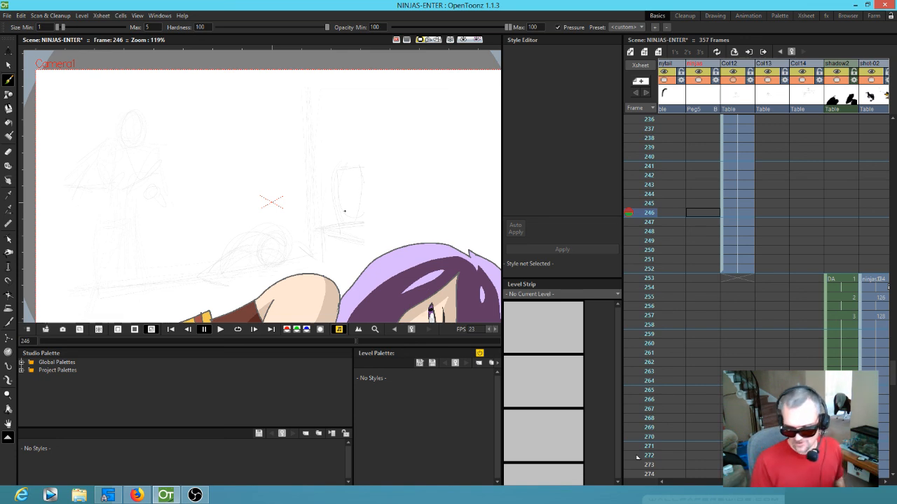
scroll(720, 332, "down", 5)
mouse_move(649, 250)
left_mouse_down()
mouse_move(647, 352)
mouse_move(669, 105)
mouse_move(651, 215)
mouse_move(660, 317)
mouse_move(652, 252)
mouse_move(641, 427)
mouse_move(658, 146)
mouse_move(673, 251)
mouse_move(698, 110)
mouse_move(697, 360)
mouse_move(702, 297)
mouse_move(711, 304)
left_mouse_up()
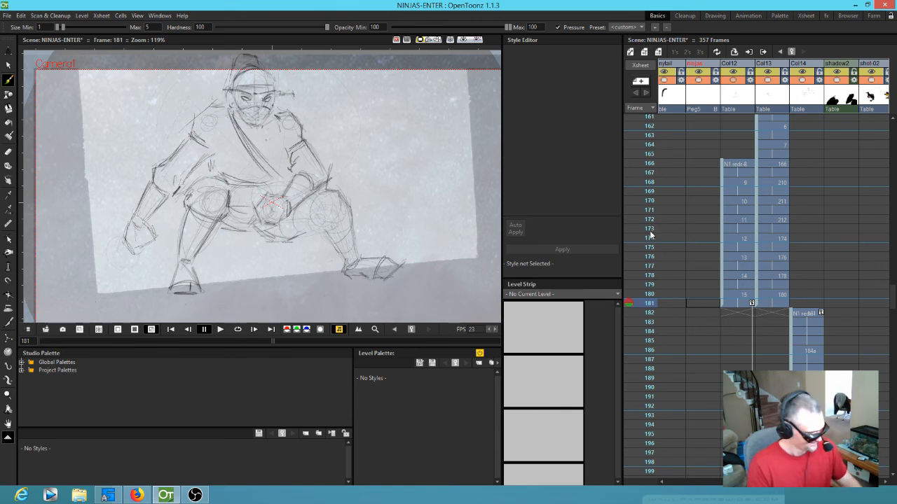
key("l")
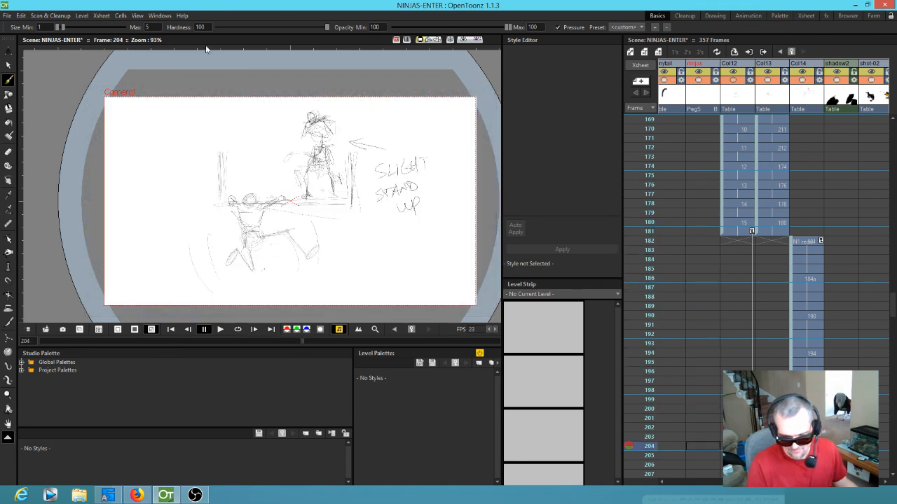
Inspect the rough sketch at frame 182, save the scene, and replay the ninja's landing into the leg-swing drawings.
scroll(303, 163, "up", 5)
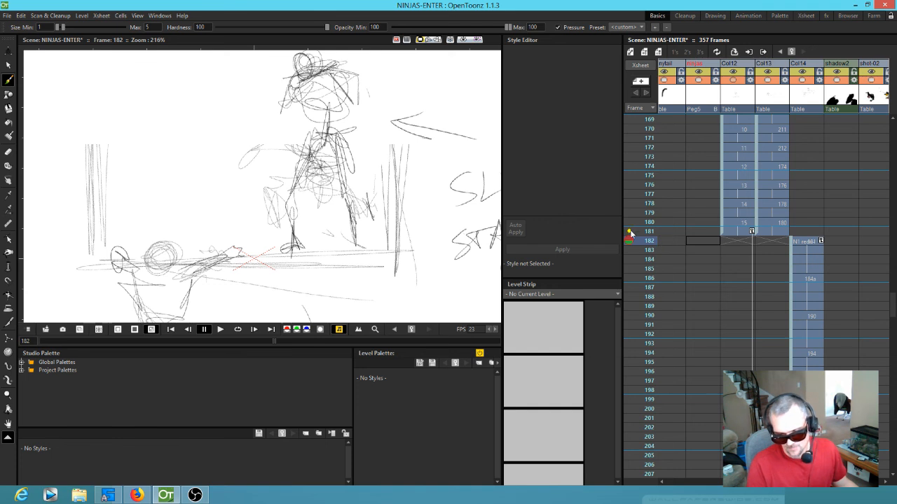
scroll(406, 173, "down", 3)
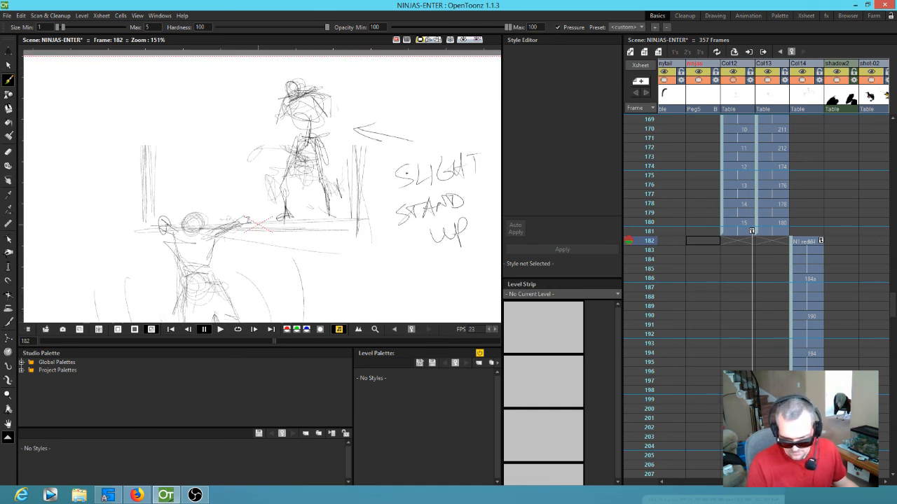
scroll(401, 161, "down", 1)
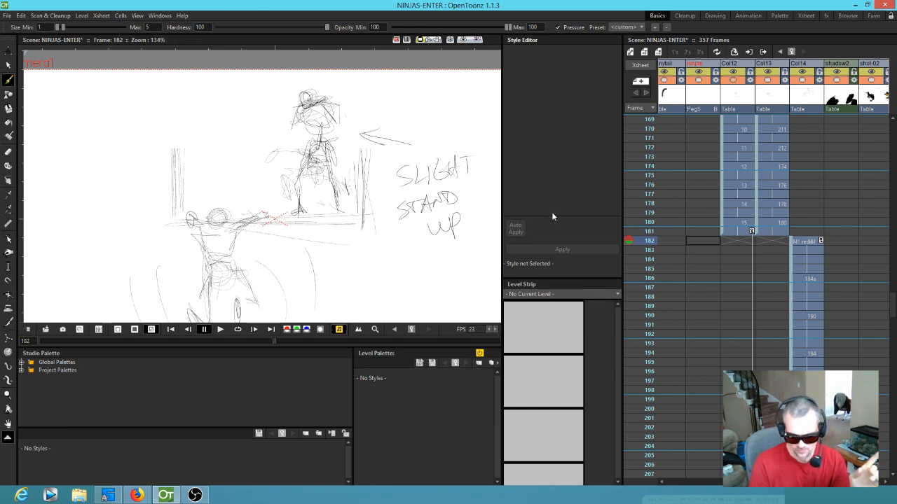
scroll(833, 238, "down", 2)
scroll(806, 217, "right", 1)
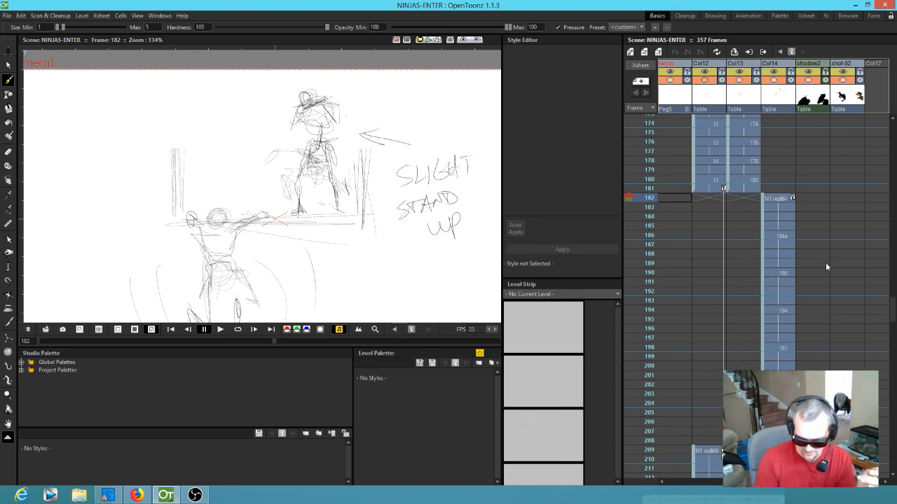
scroll(393, 176, "down", 4)
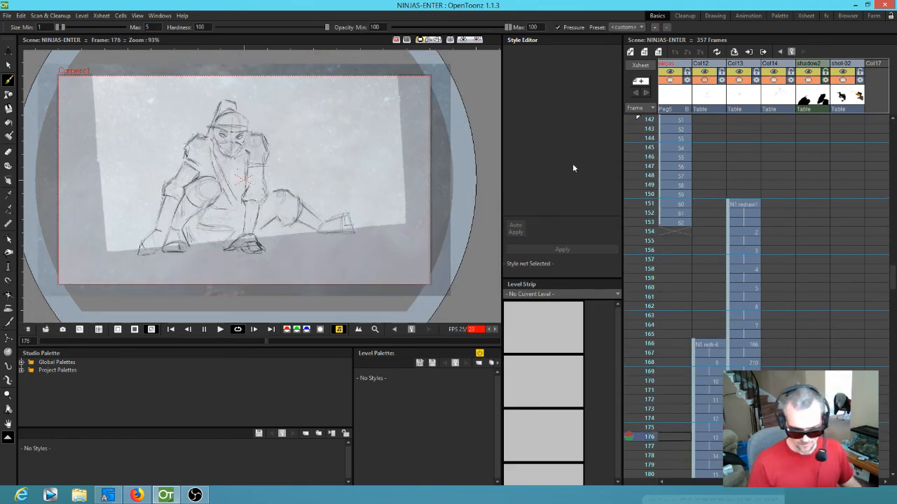
key("l")
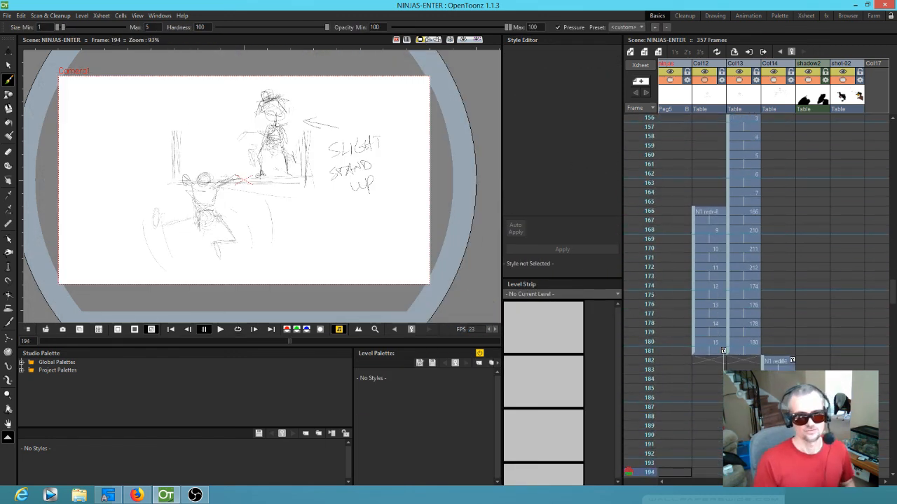